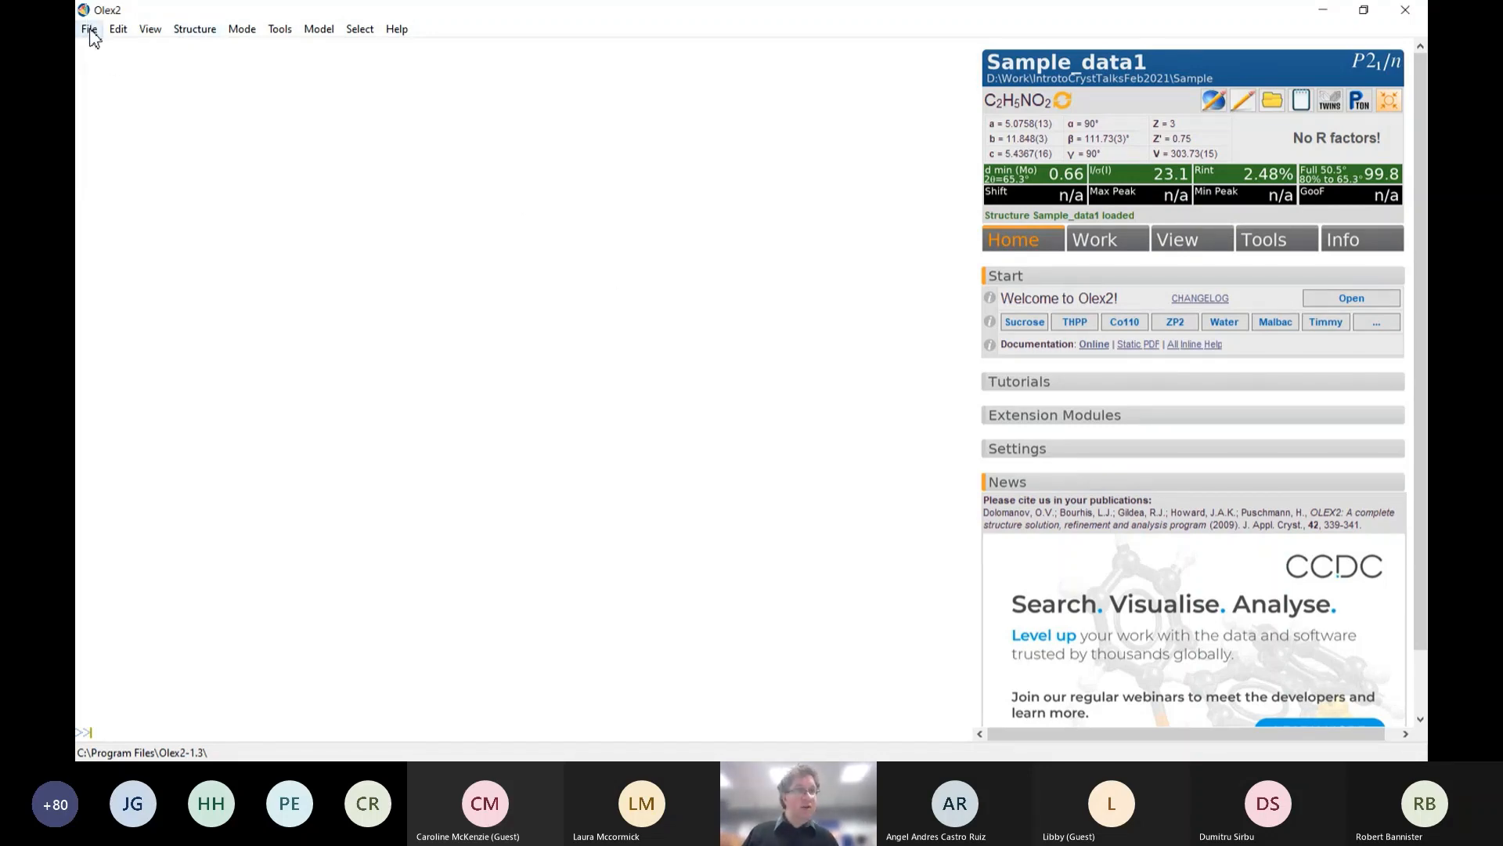
Open the structure file Sample_data1.res from the SampleDataW folder
click(91, 32)
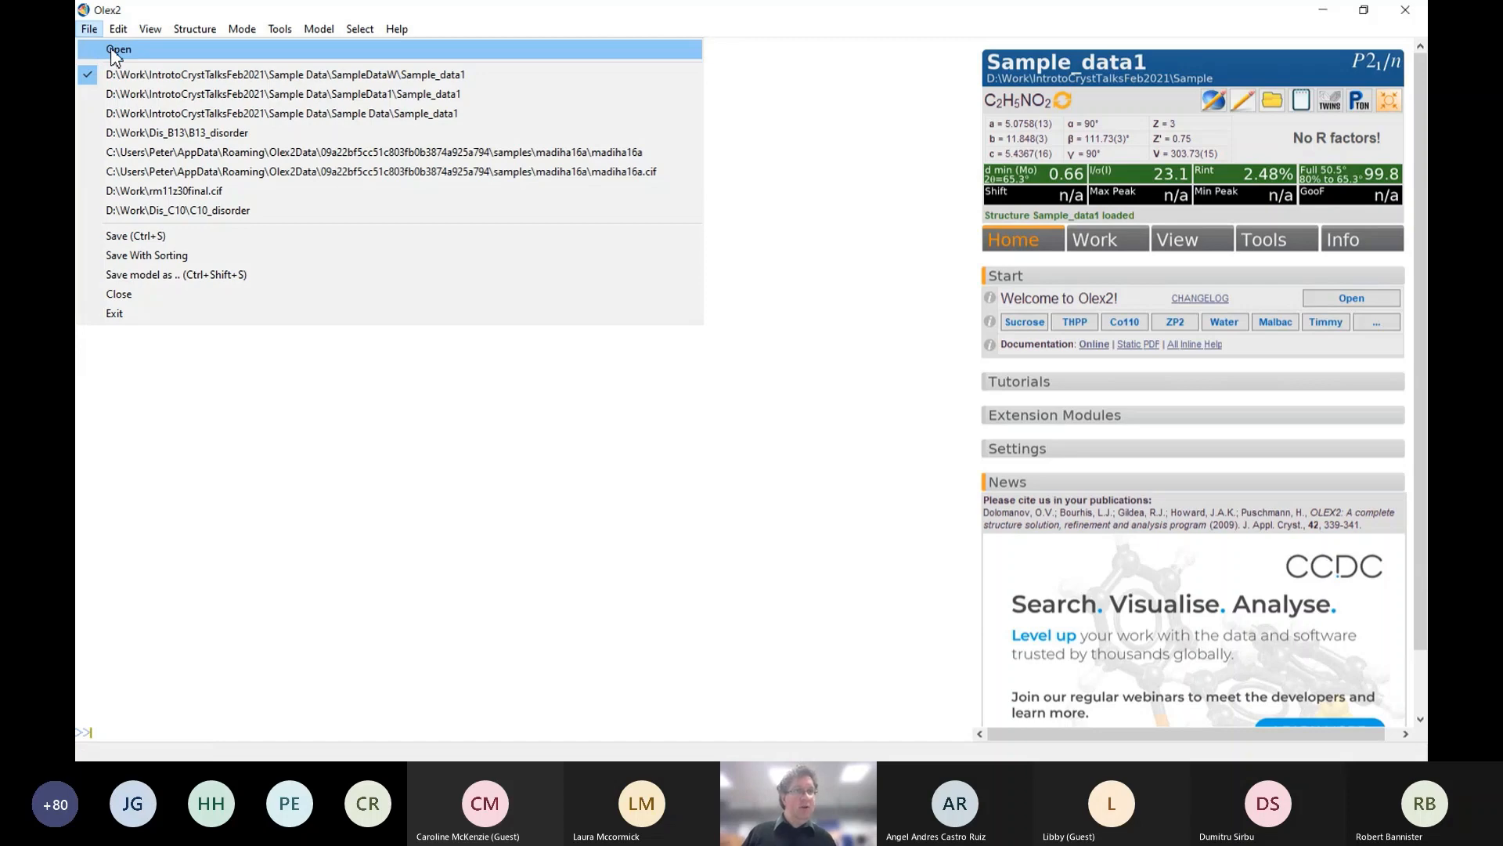
click(116, 52)
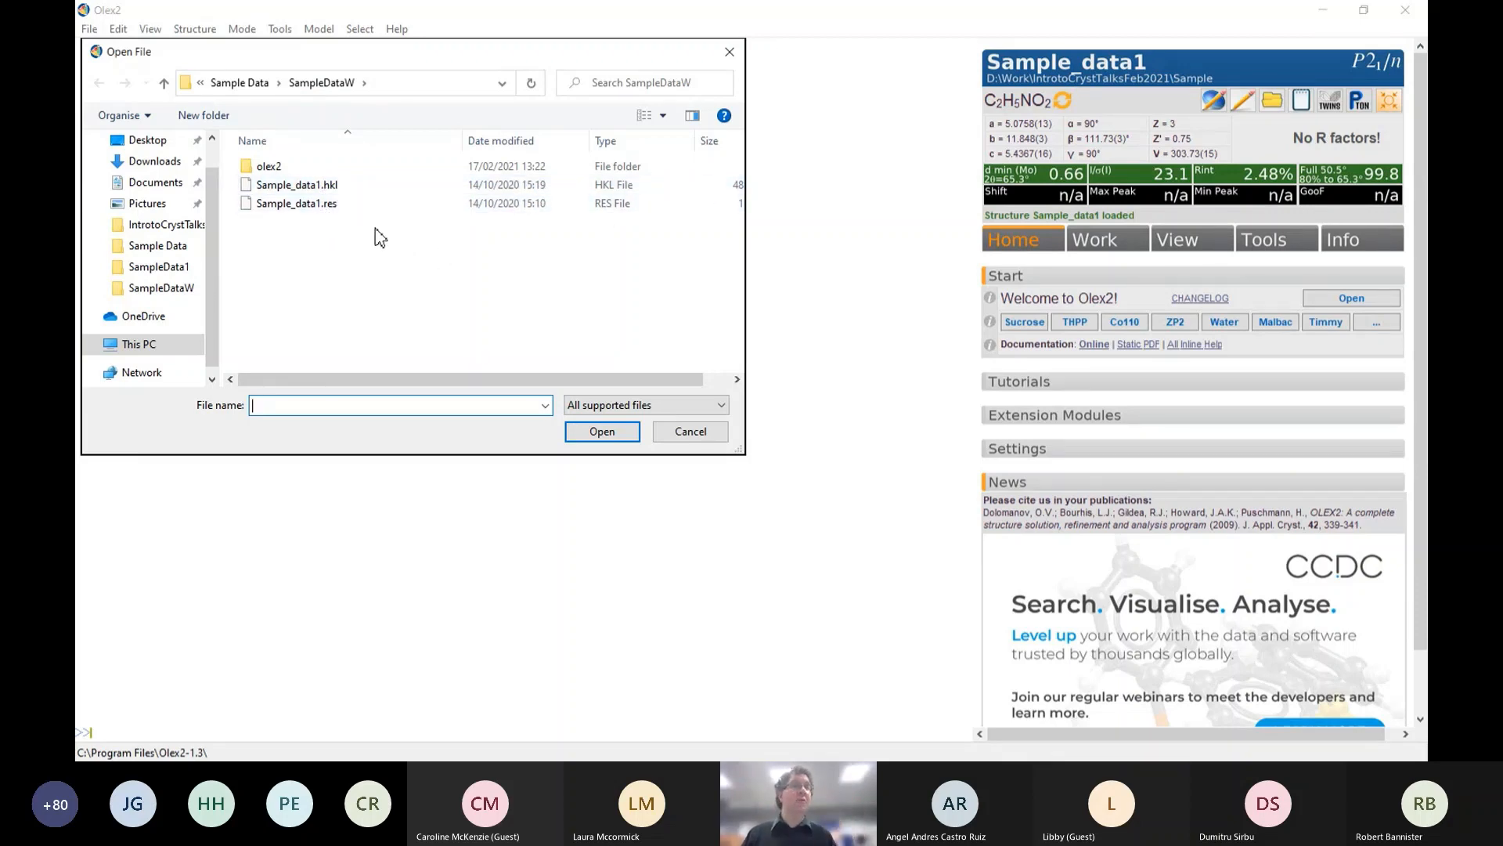
click(318, 205)
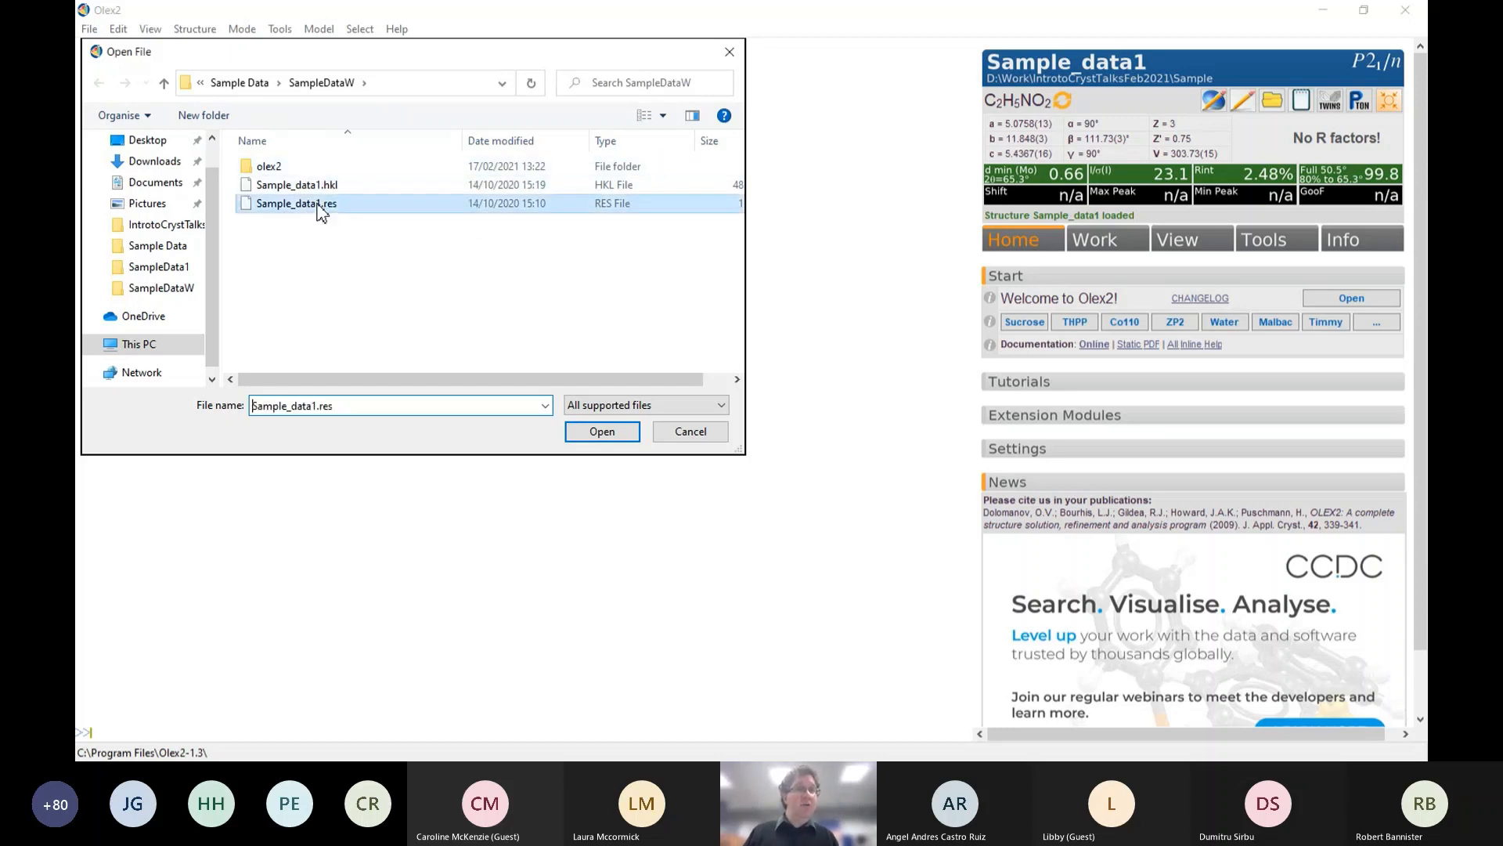
click(603, 431)
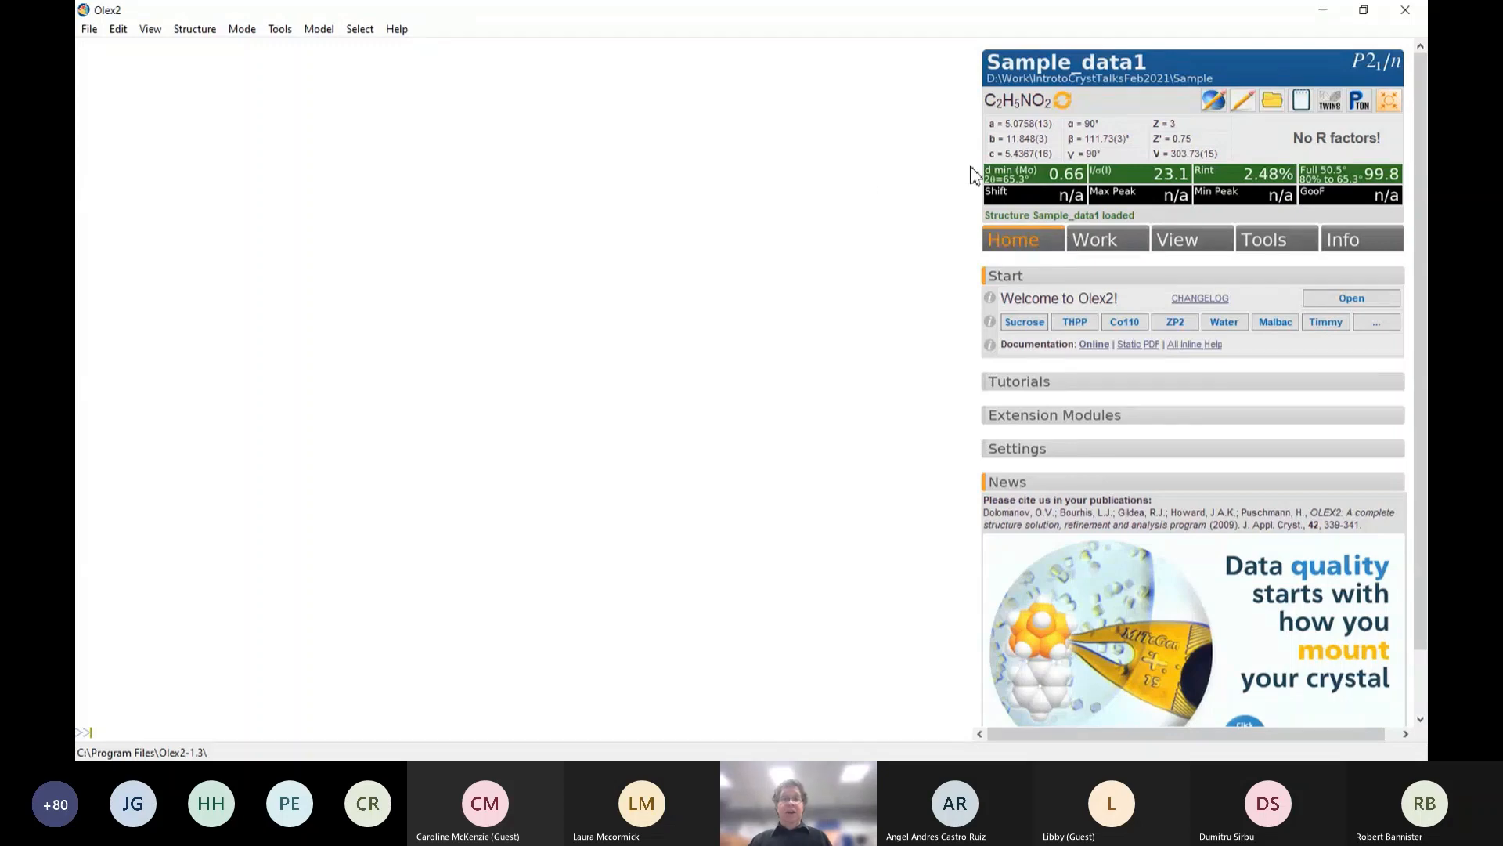
Show the solution settings and solve the structure with olex2.solve using Charge Flipping in space group P21/n
click(1107, 249)
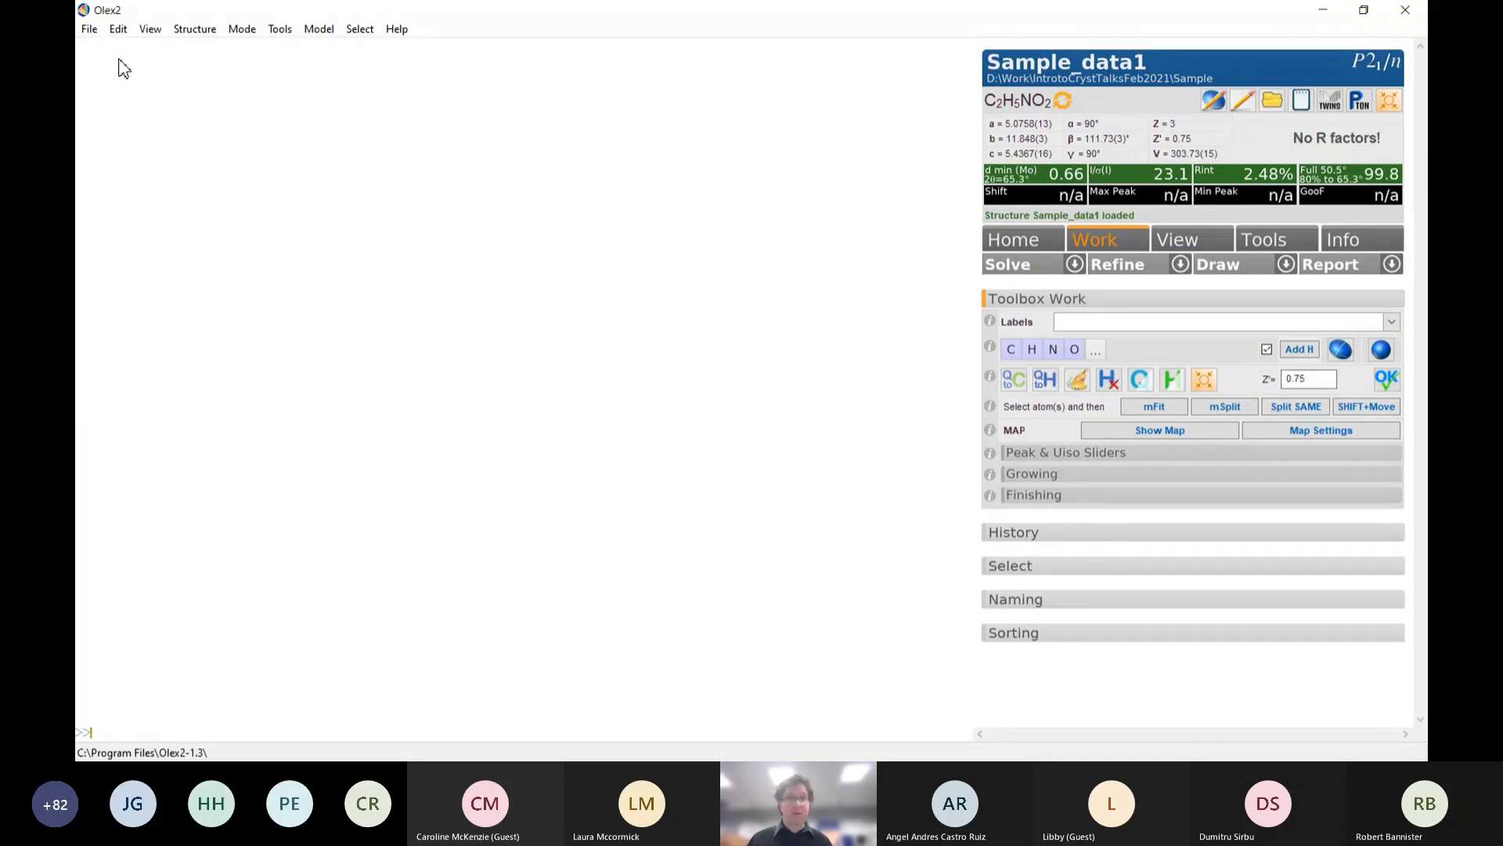
click(1077, 265)
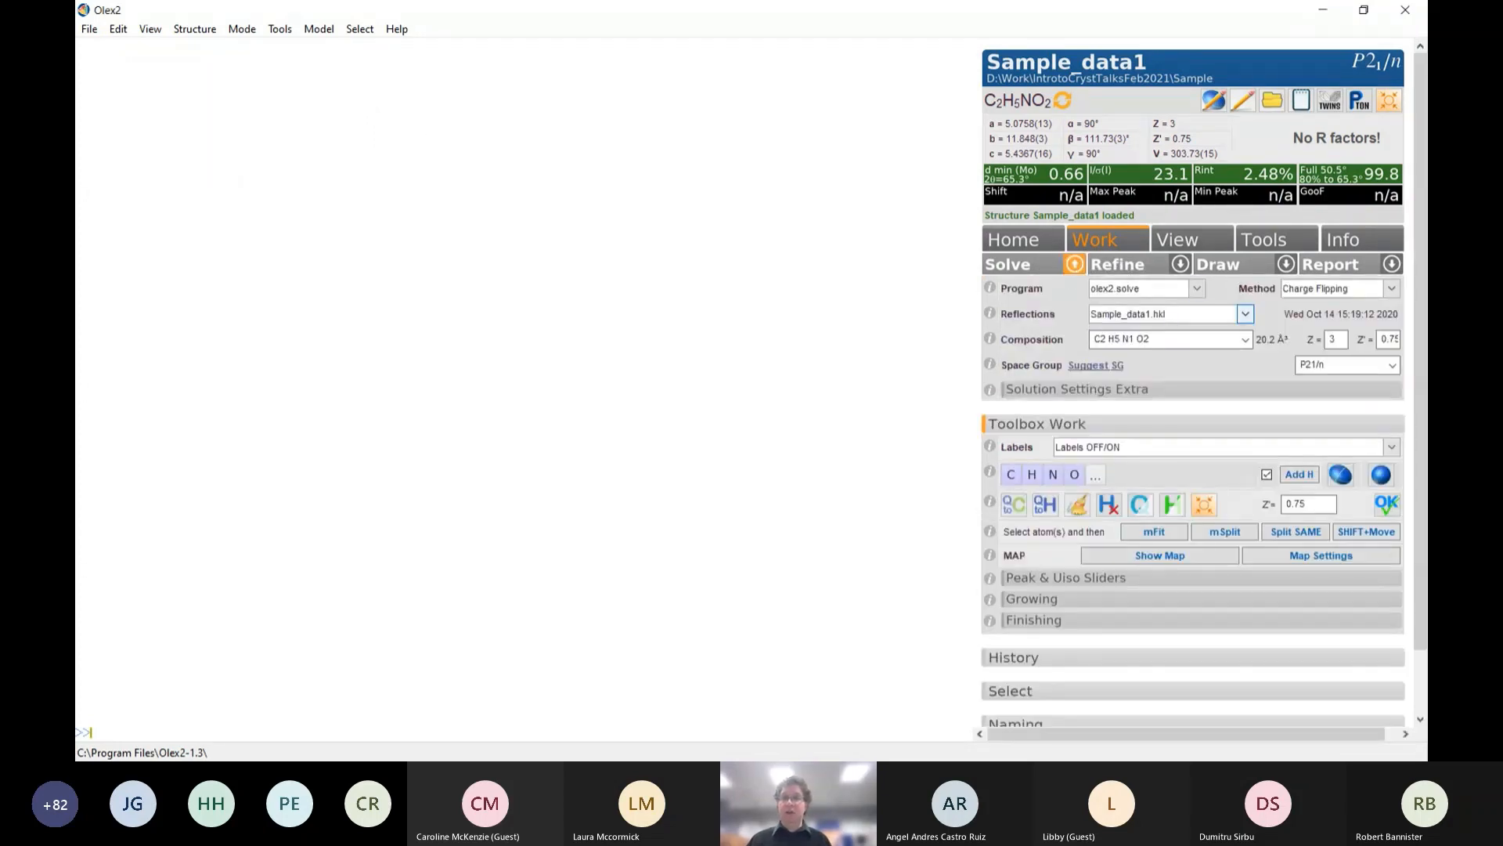
click(1023, 274)
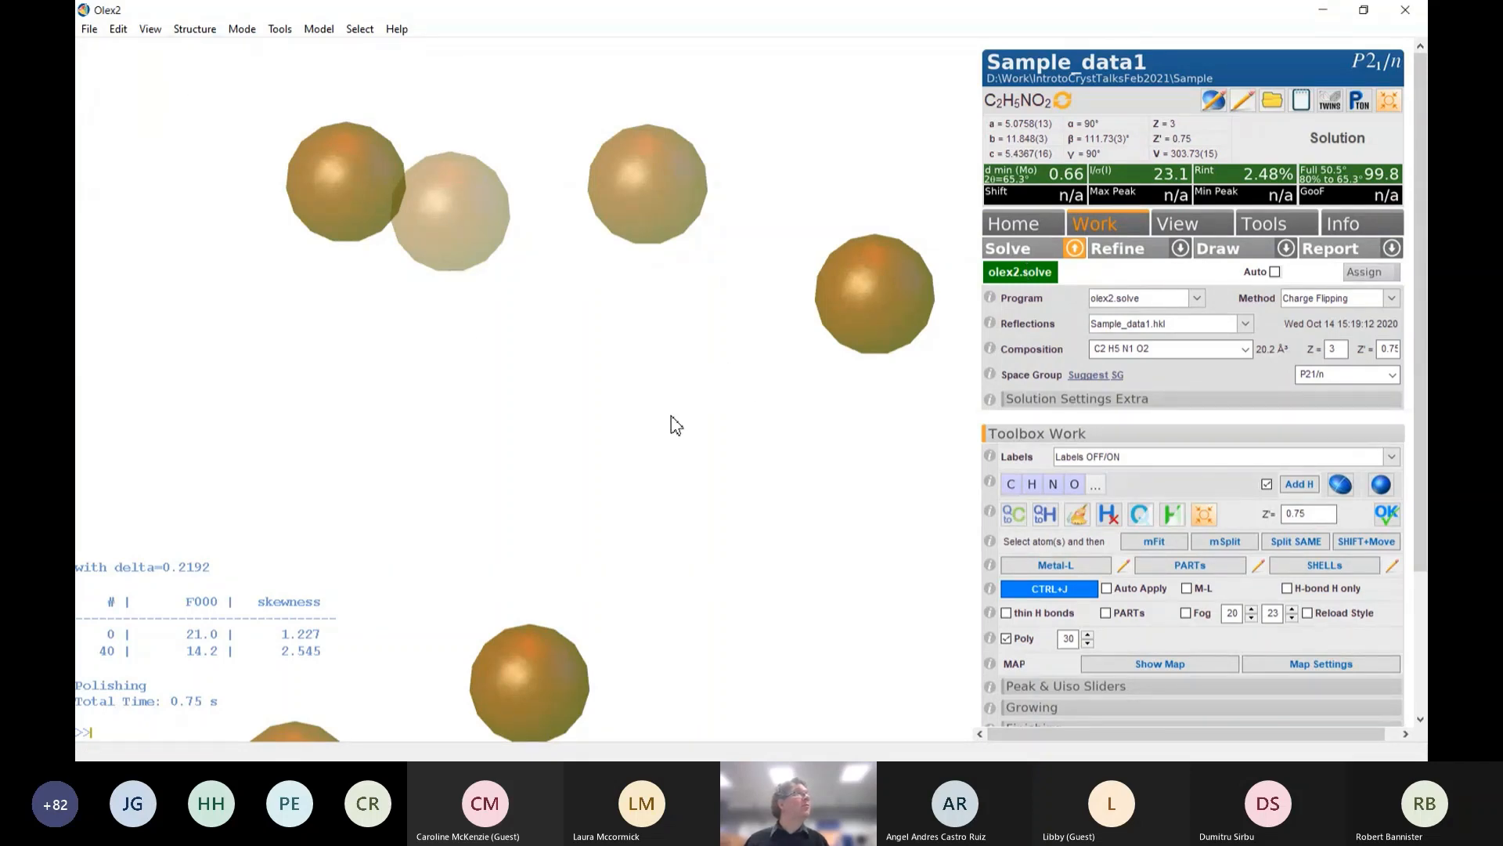
Turn on the labels for the electron density peaks in the solved model
drag(634, 395, 665, 453)
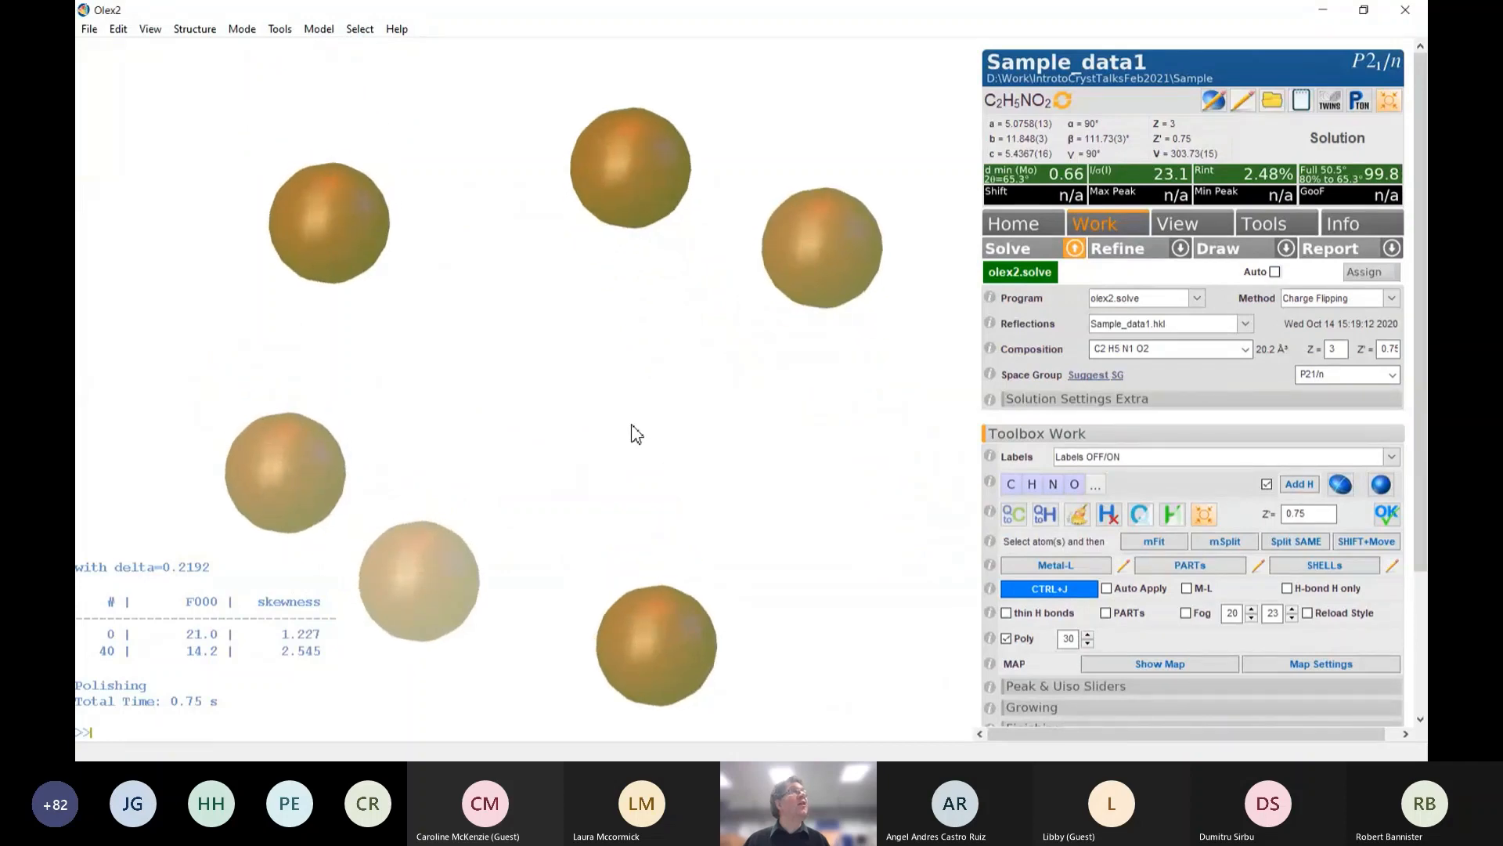
mouse_move(528, 346)
right_down()
mouse_move(564, 379)
mouse_move(487, 380)
right_up()
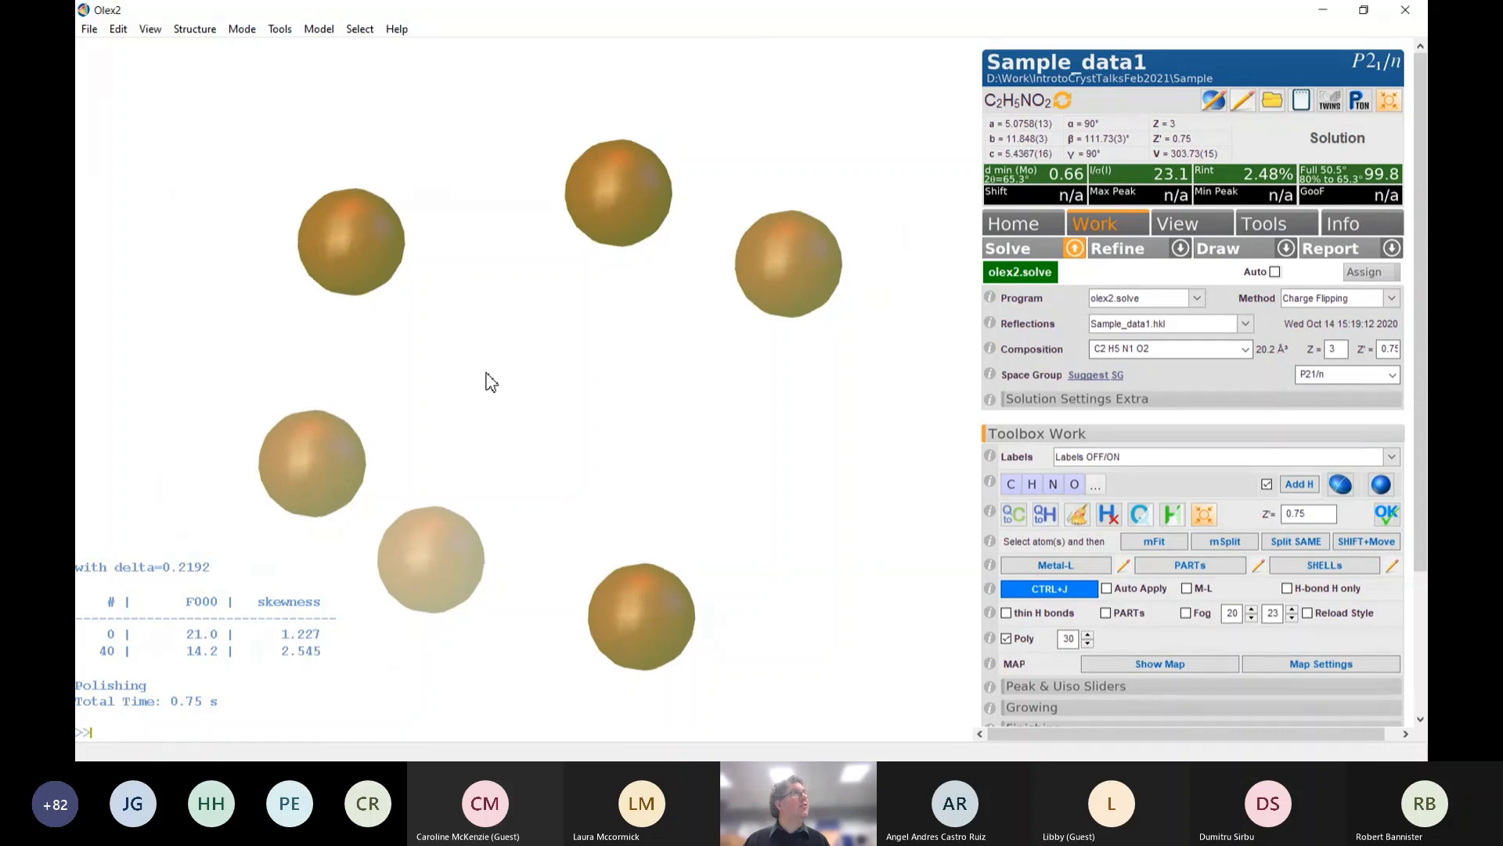
mouse_move(492, 370)
middle_down()
mouse_move(528, 384)
mouse_move(454, 369)
mouse_move(508, 368)
mouse_move(479, 366)
middle_up()
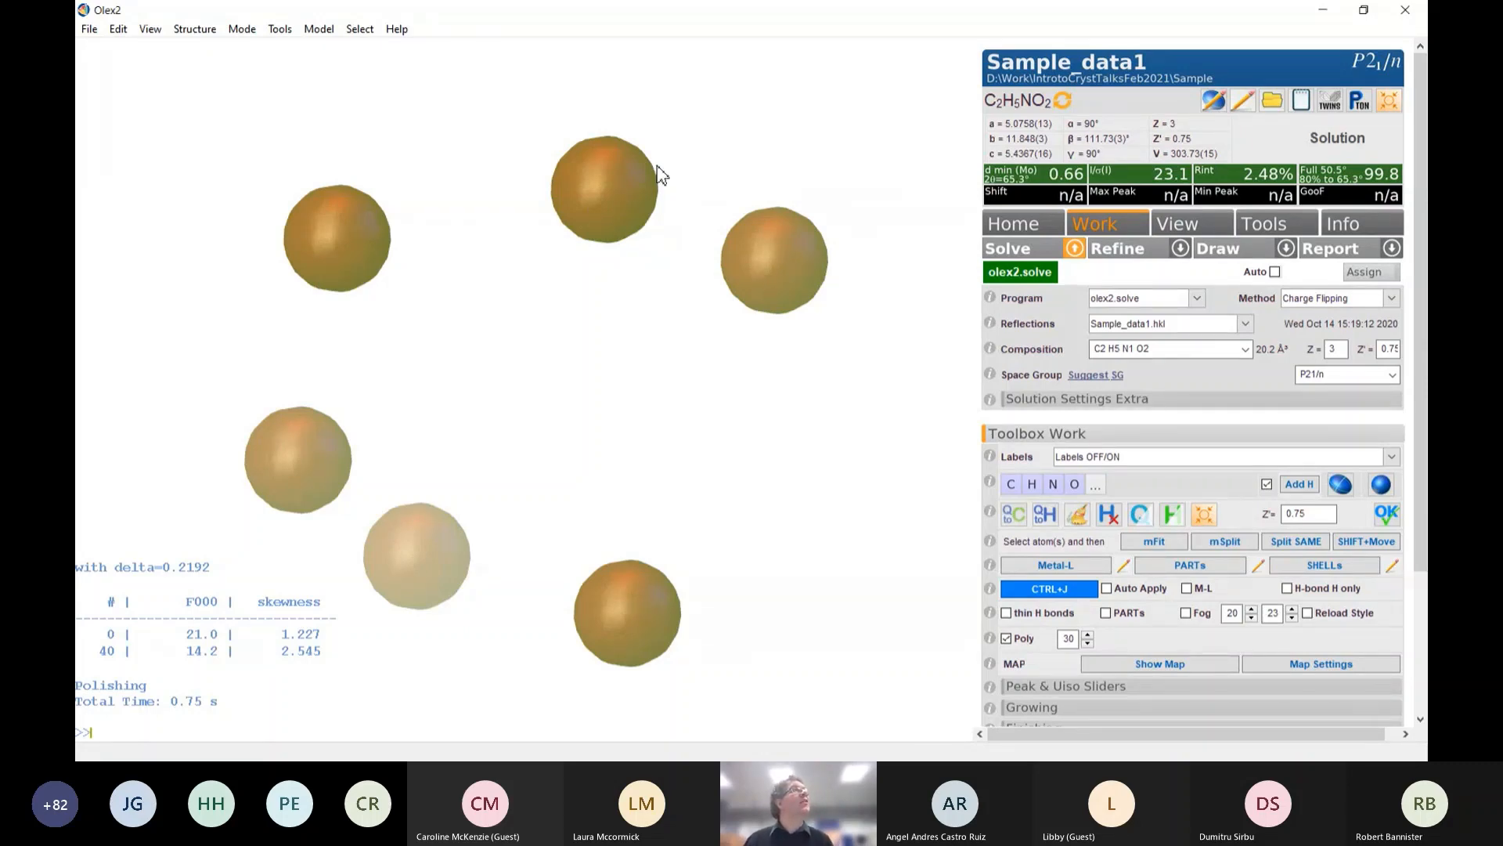
click(616, 183)
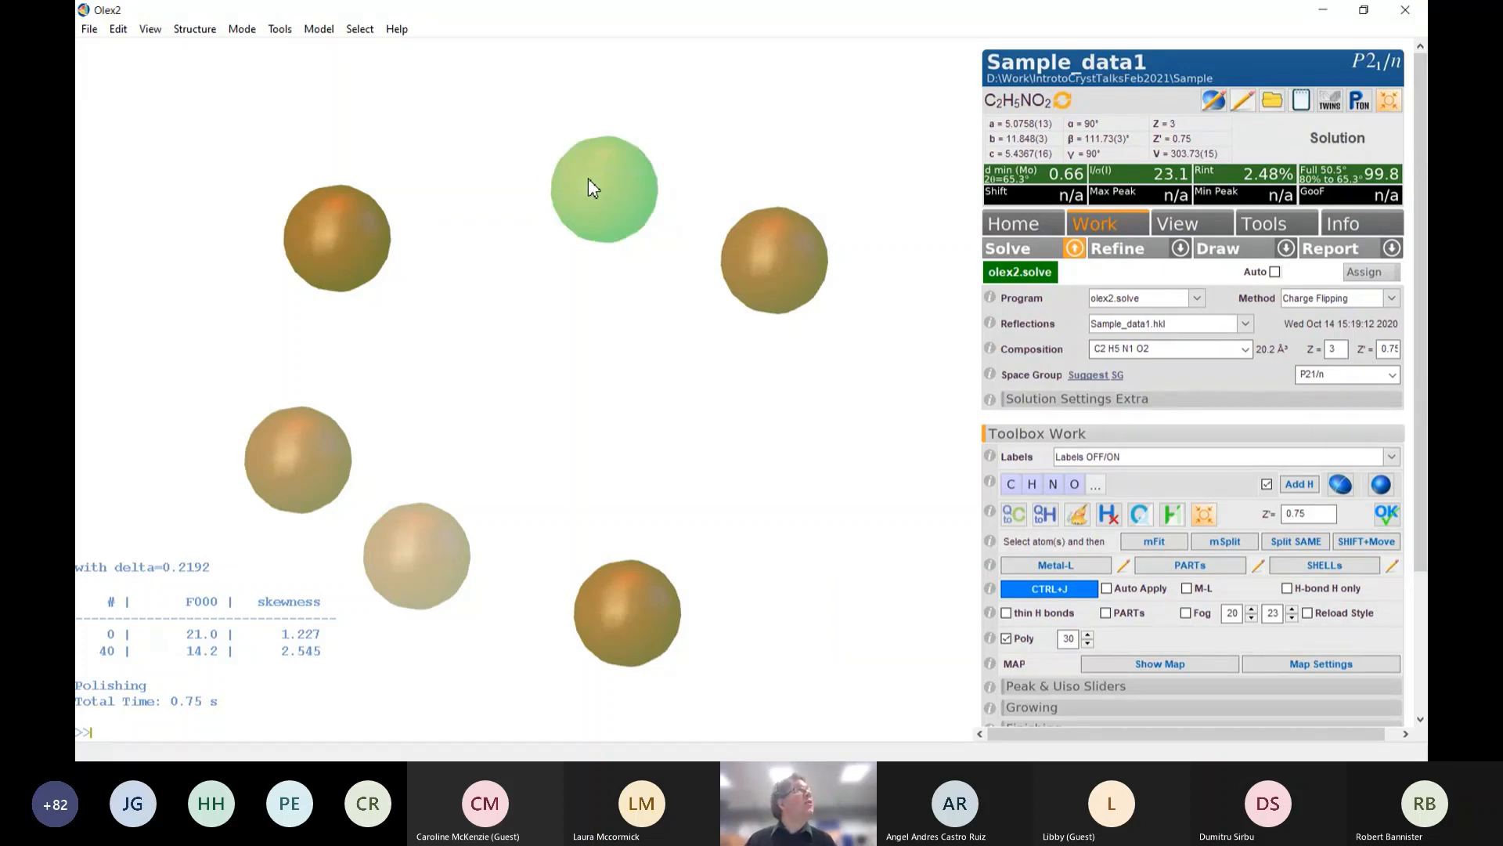
click(605, 182)
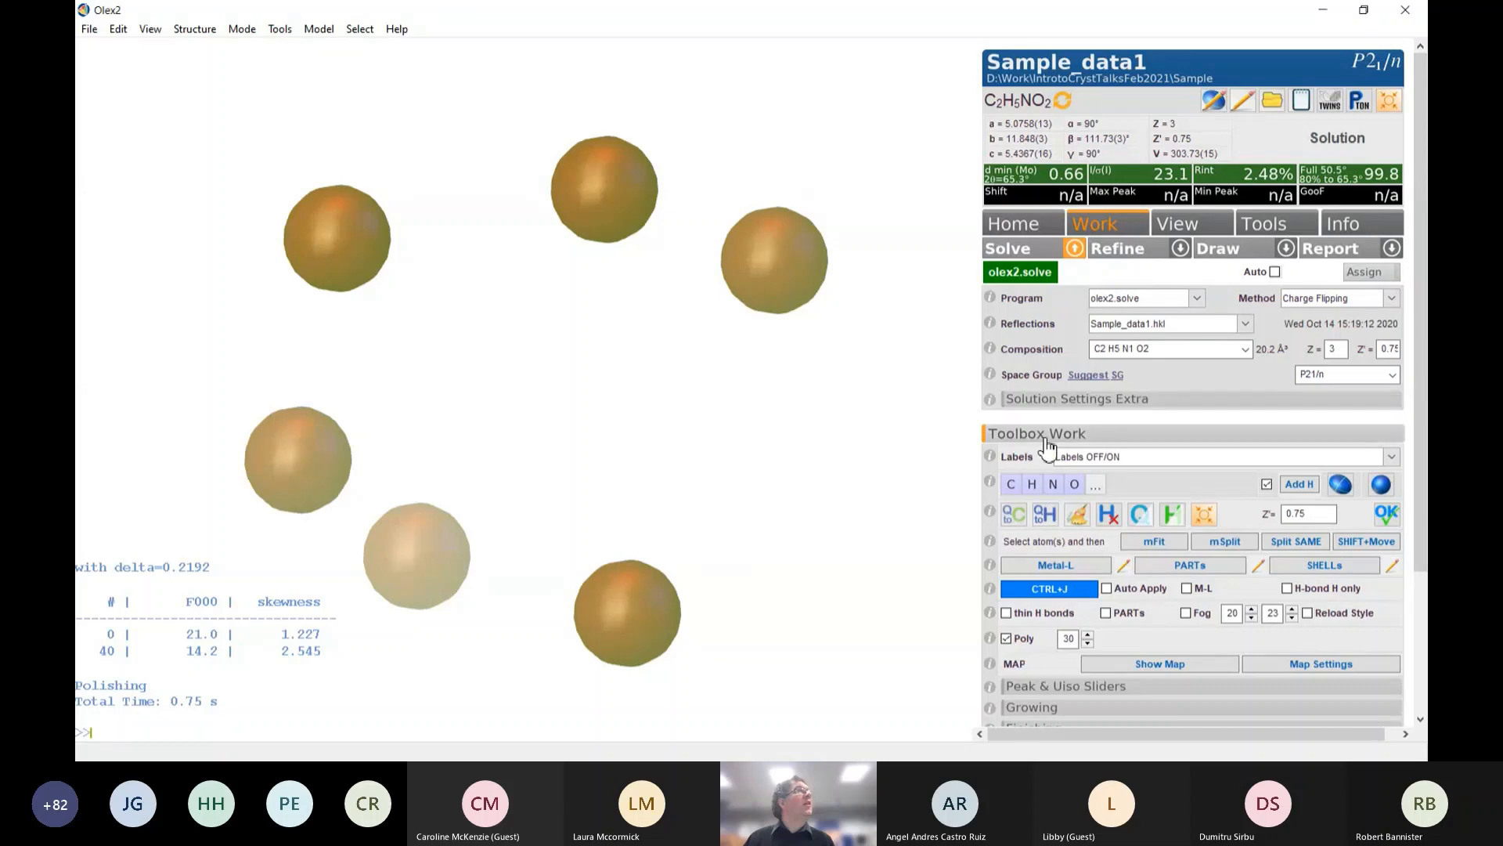
click(1151, 462)
click(1131, 480)
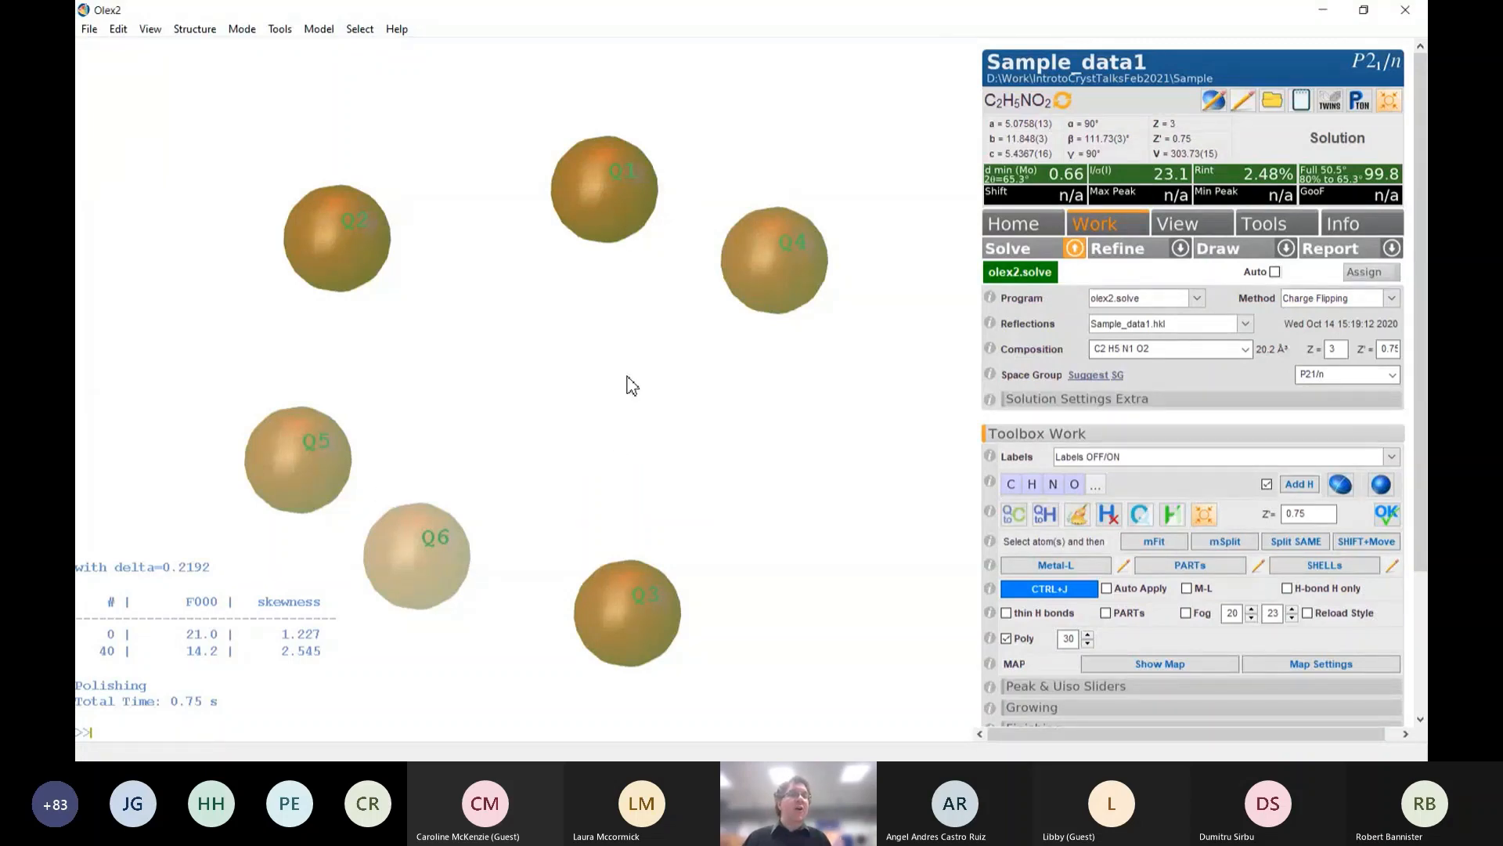
Delete the faint Q6 peak from the model
mouse_move(506, 359)
mouse_down()
mouse_move(524, 319)
mouse_move(483, 285)
mouse_move(480, 405)
mouse_move(473, 329)
mouse_move(490, 369)
mouse_move(470, 343)
mouse_move(505, 362)
mouse_up()
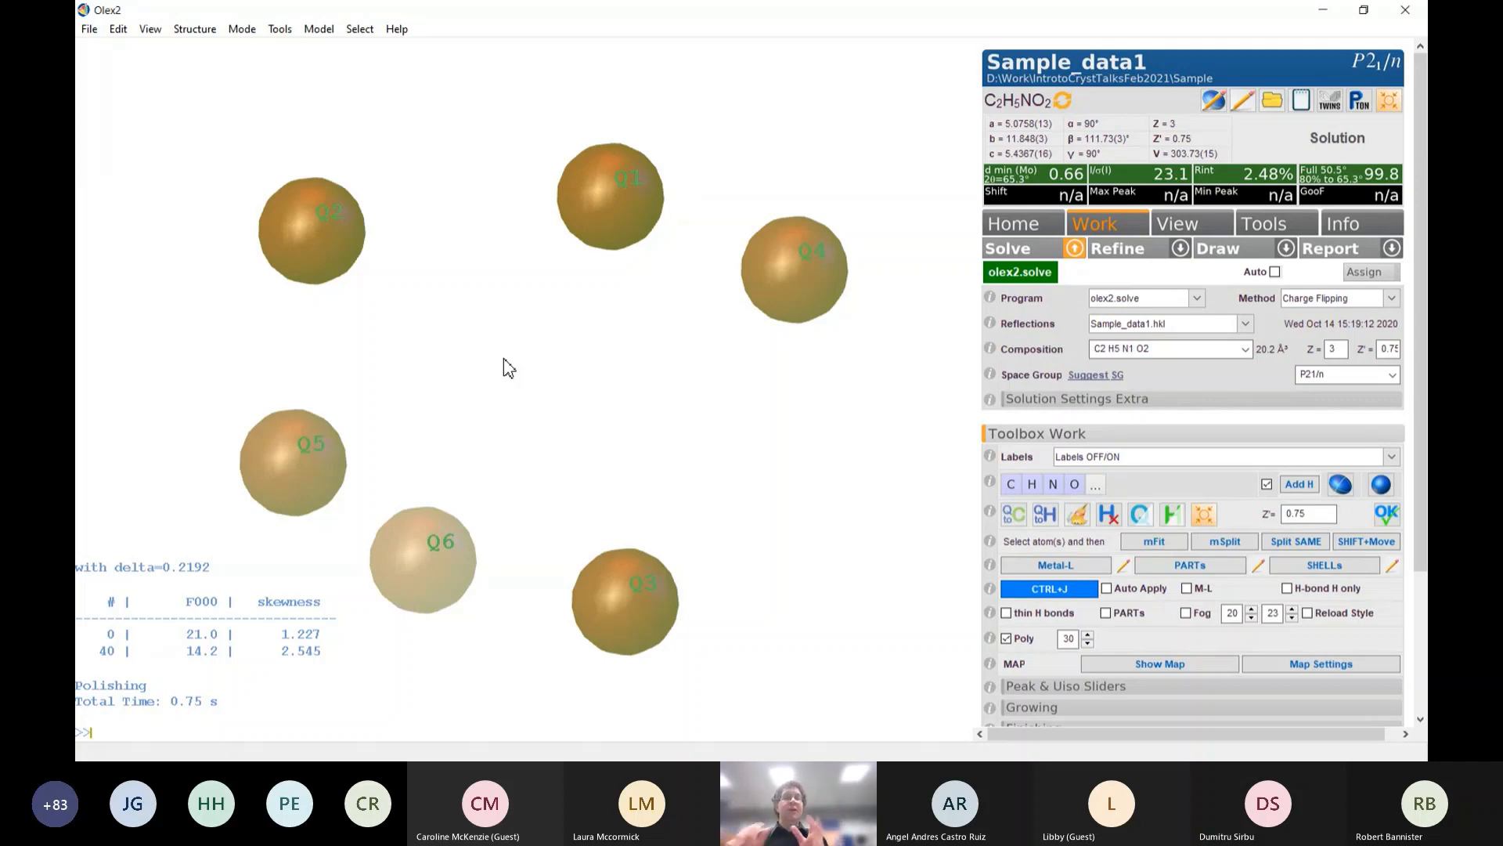
mouse_move(598, 375)
mouse_down()
mouse_move(611, 362)
mouse_move(611, 422)
mouse_move(621, 393)
mouse_up()
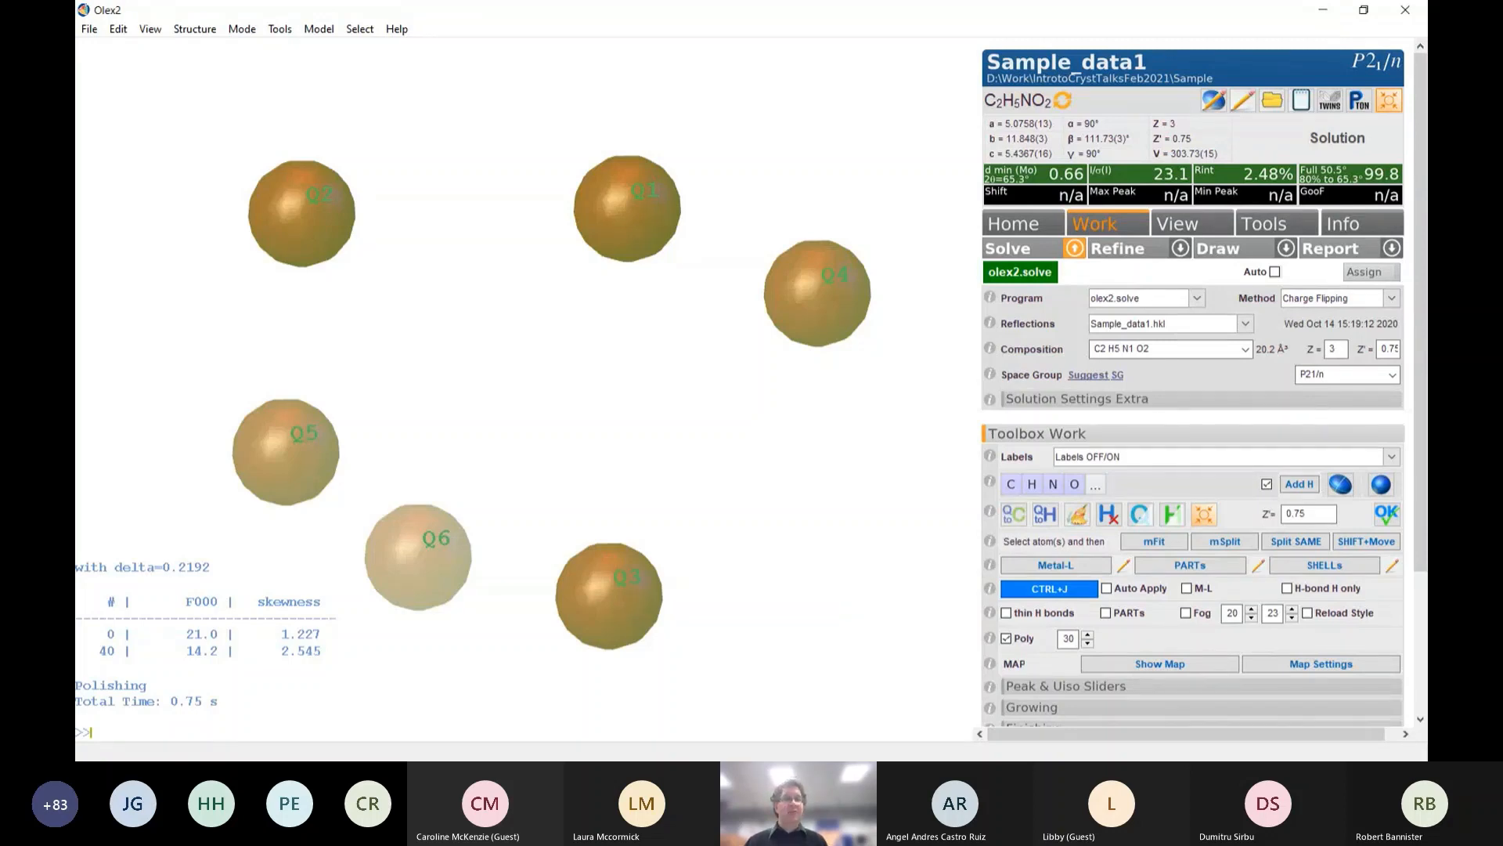
drag(662, 354, 684, 510)
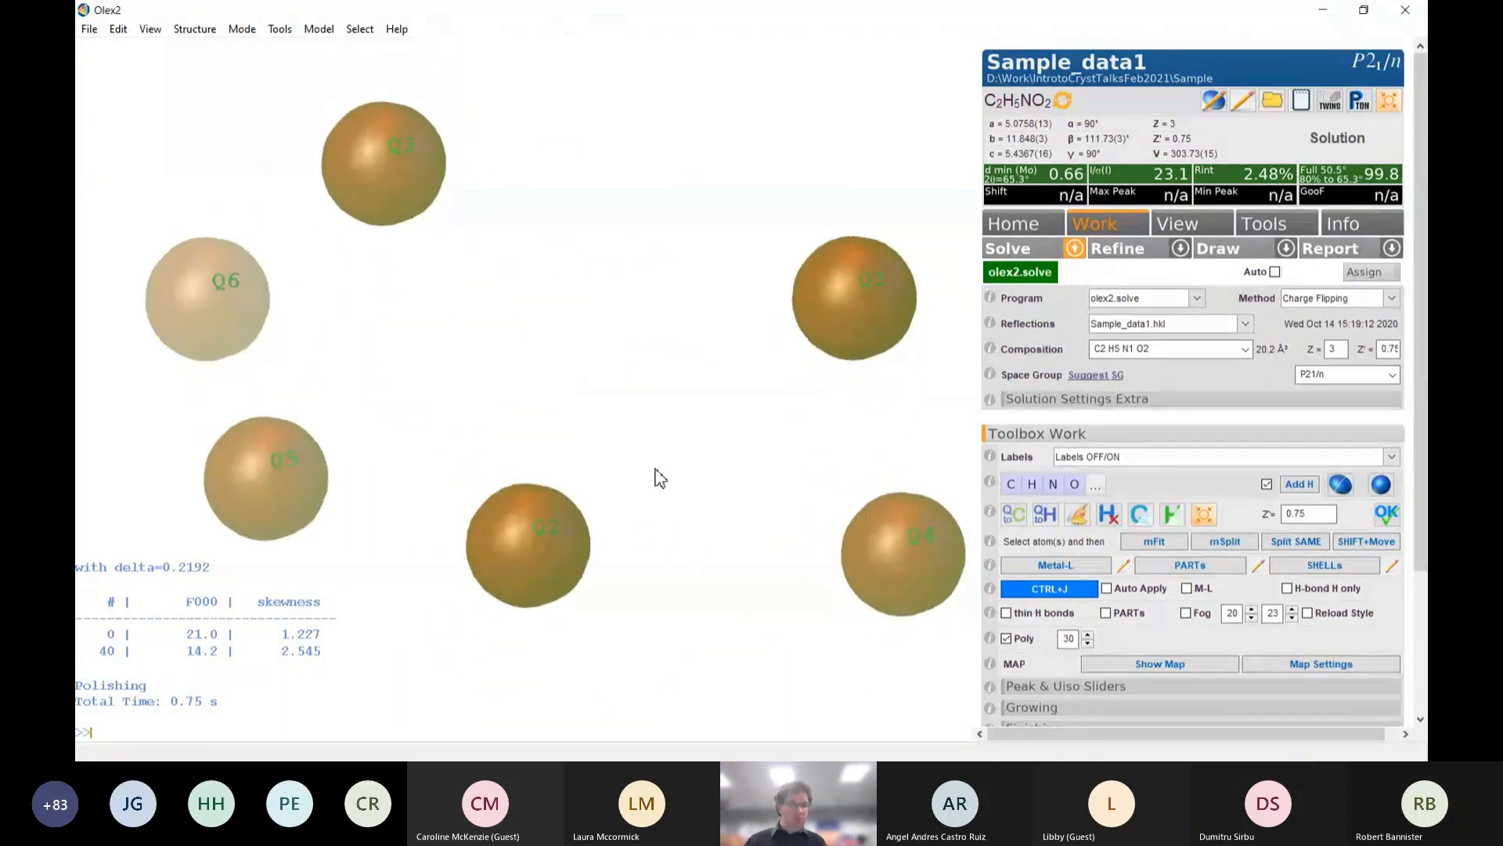
drag(655, 308, 849, 188)
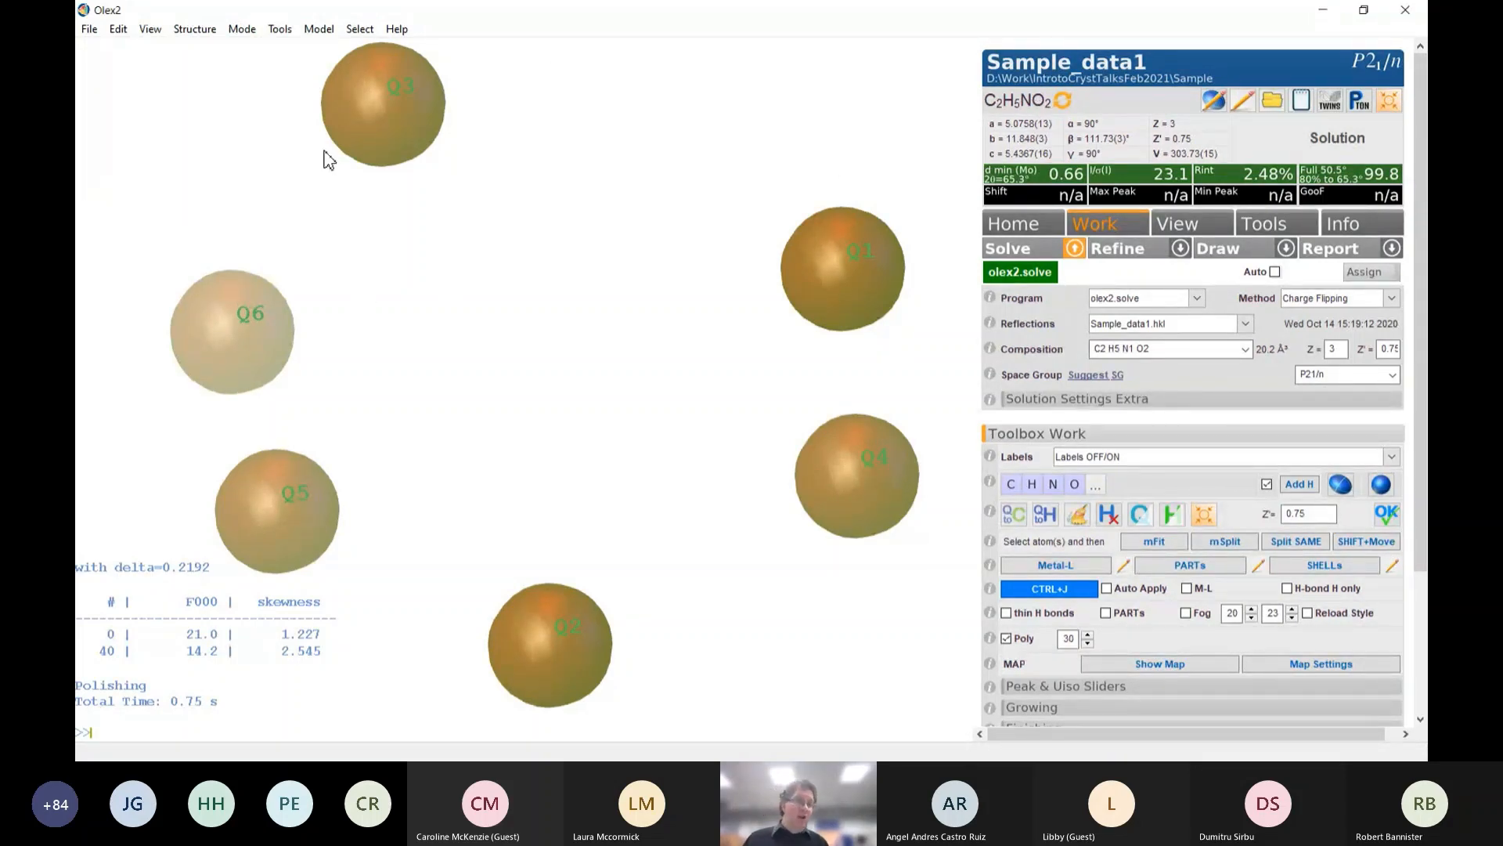
click(238, 335)
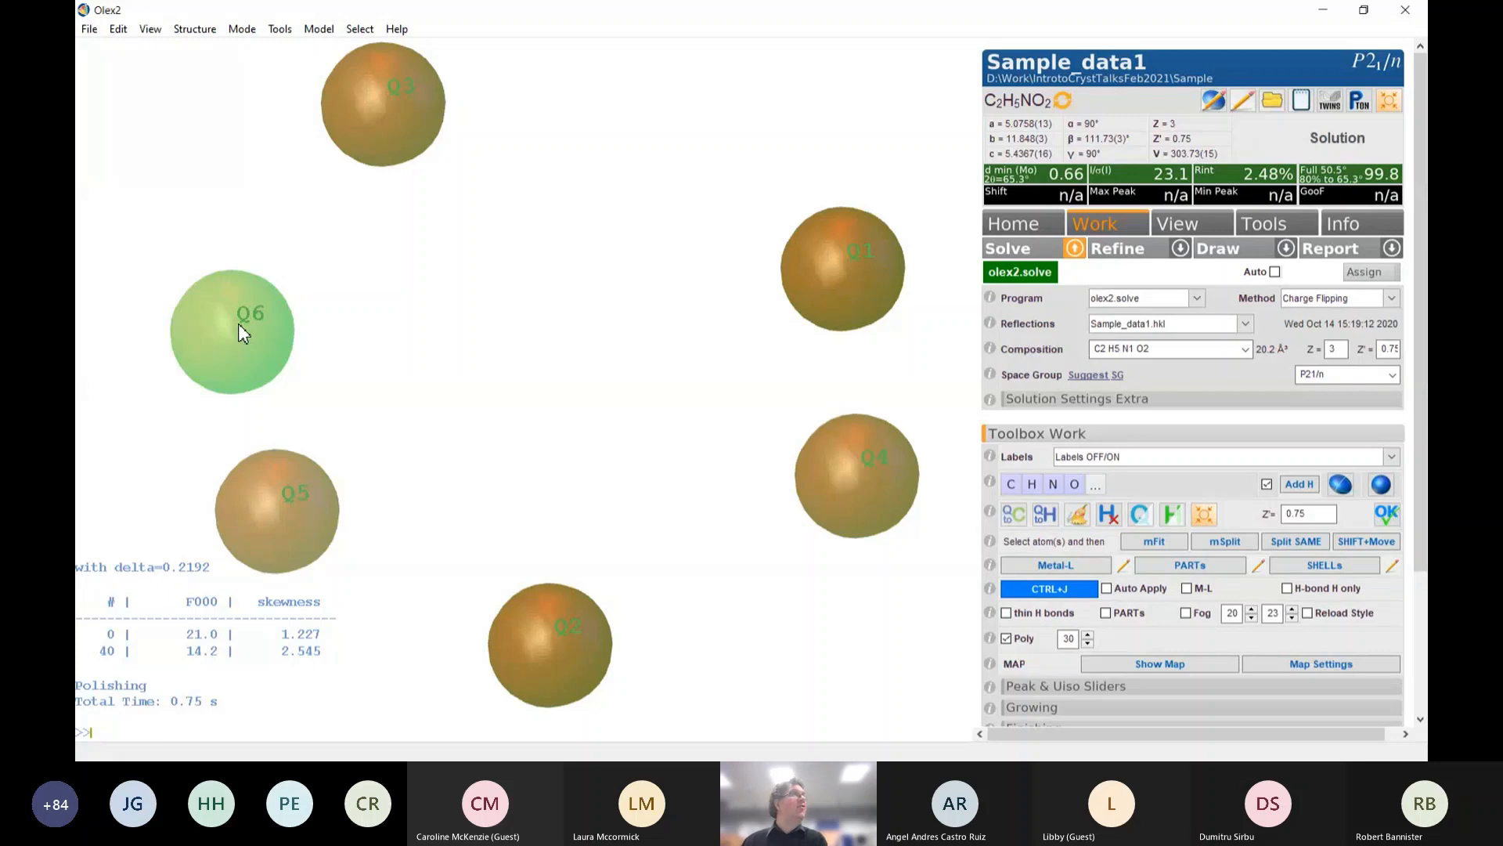
key(Delete)
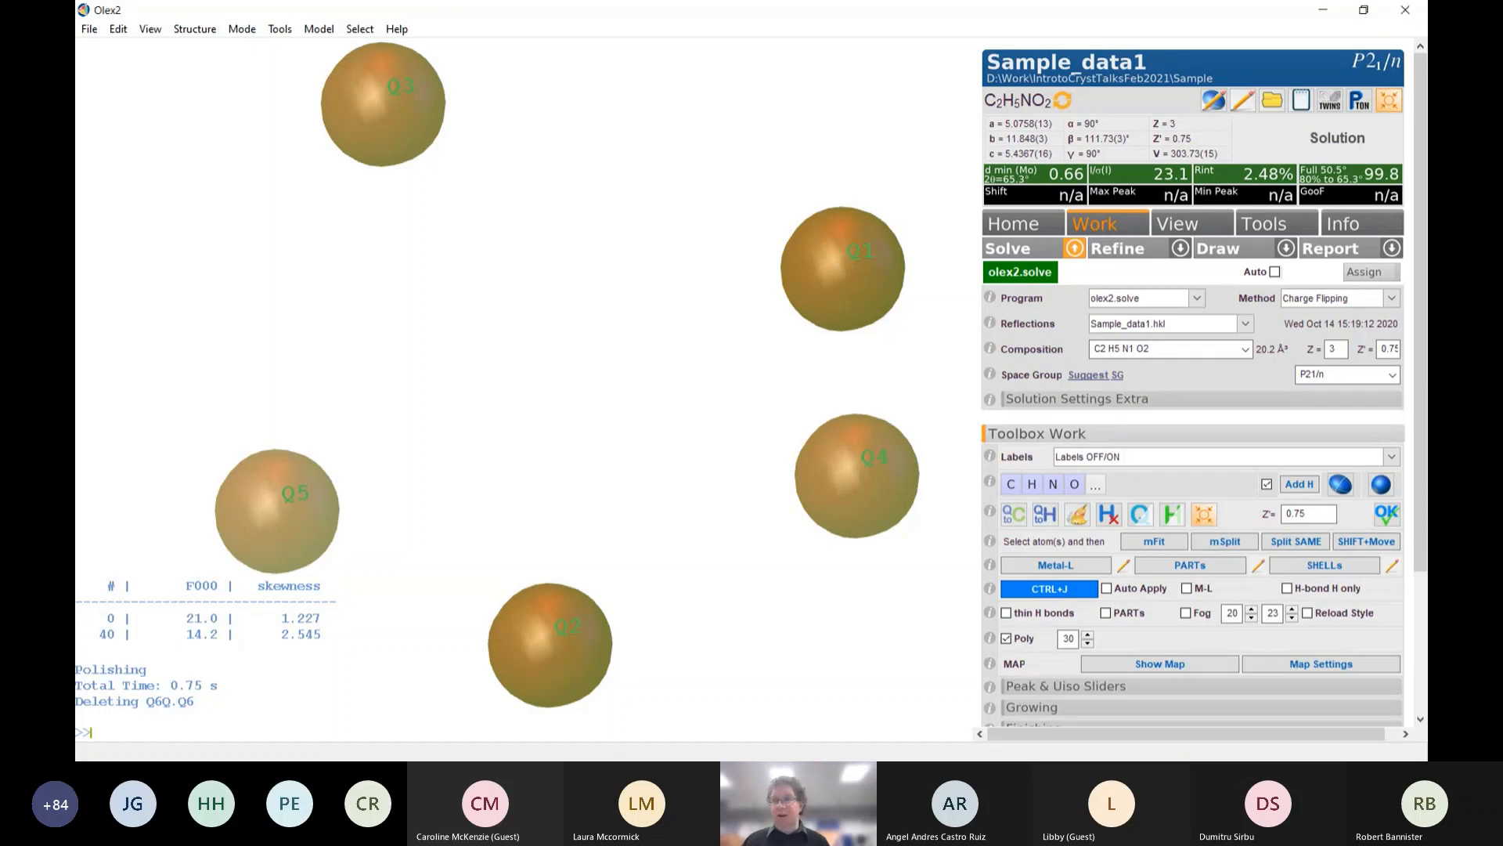
Solve the structure again with the same olex2.solve Charge Flipping settings
drag(313, 627, 219, 513)
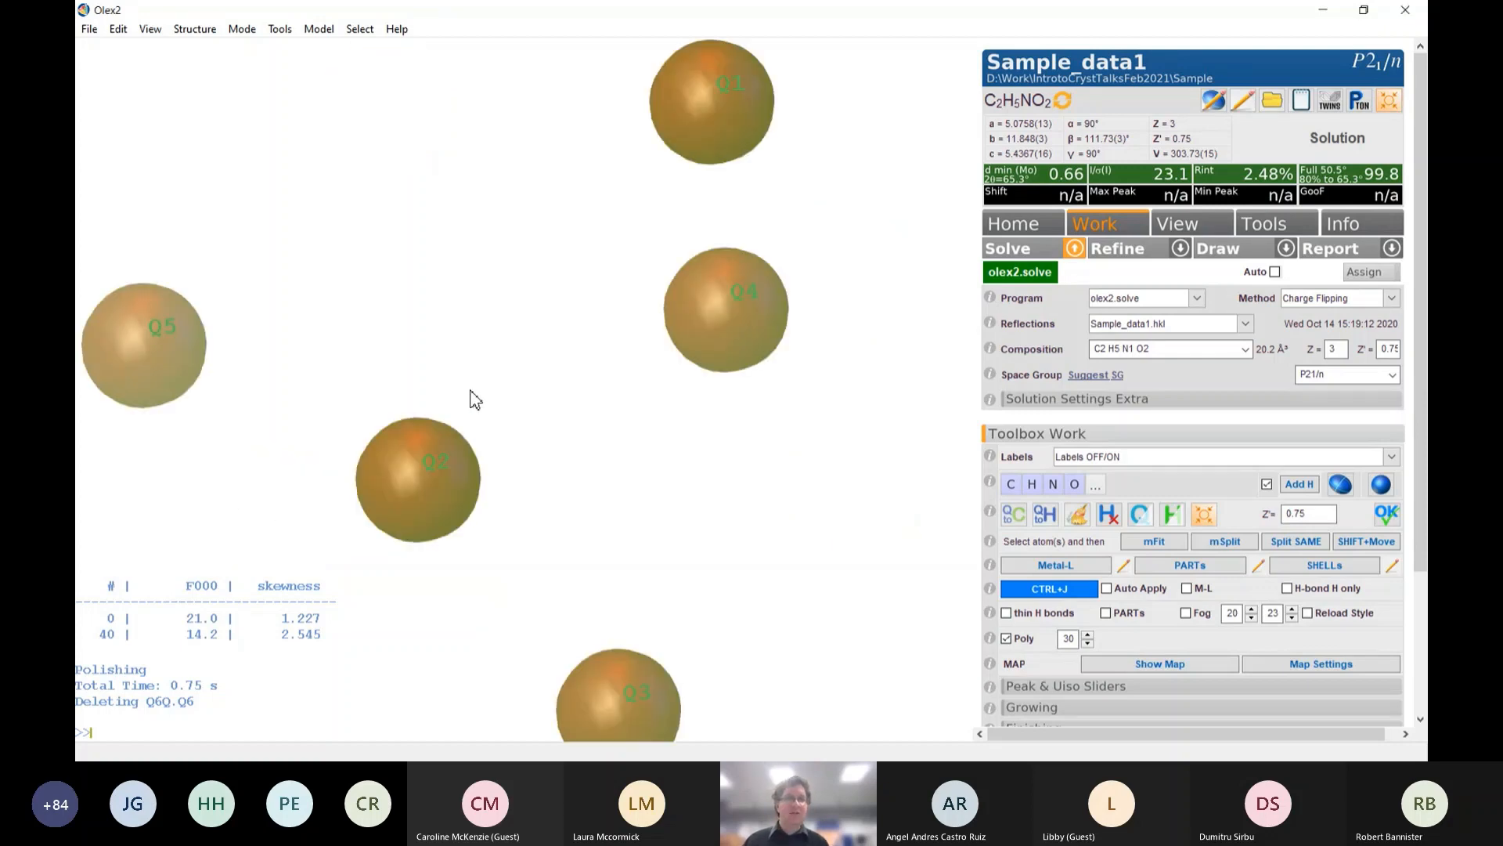
drag(472, 390, 437, 283)
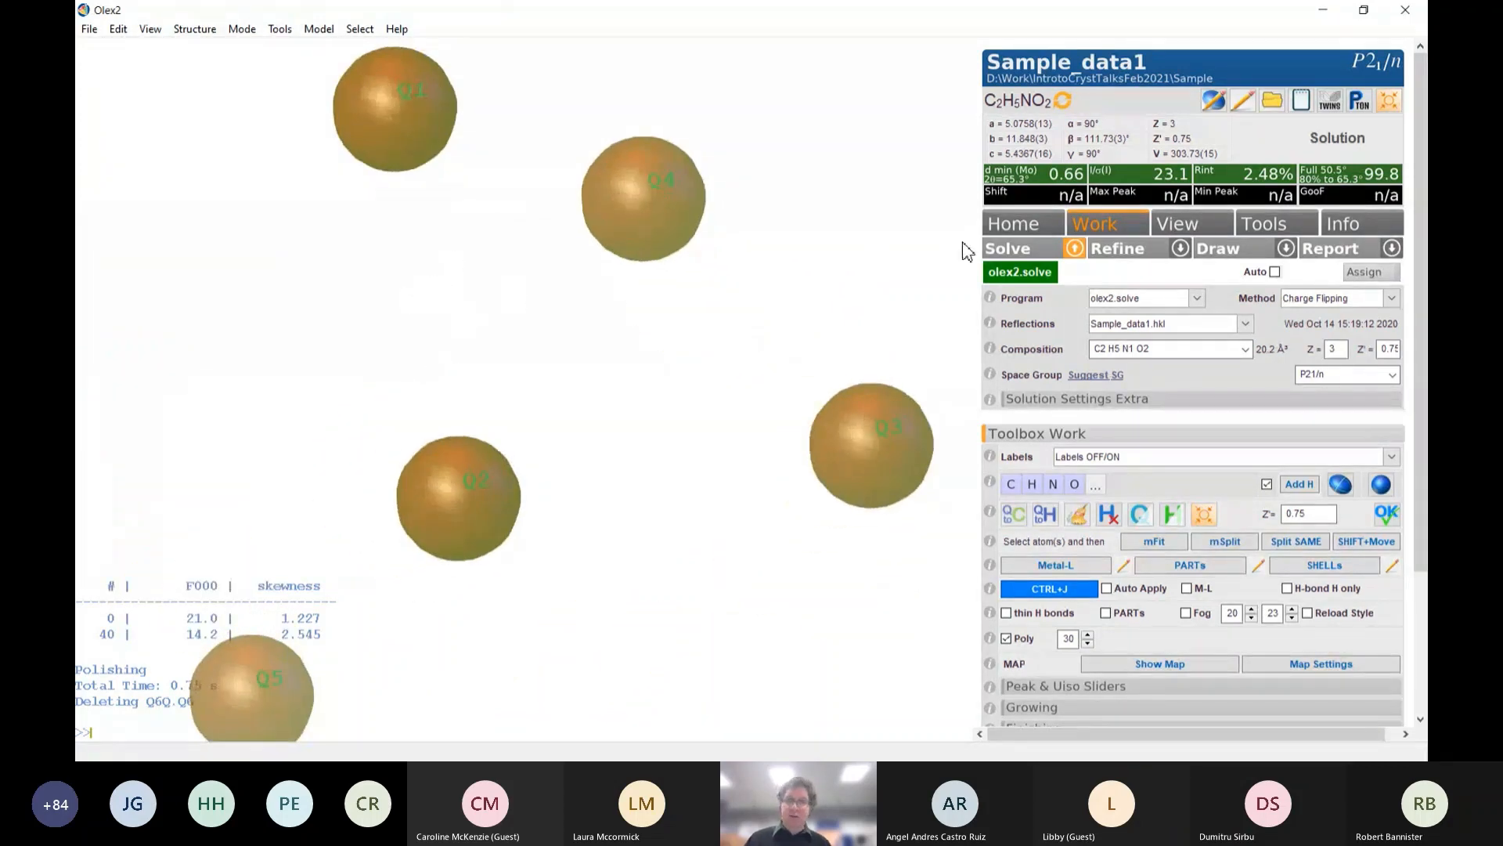
click(1016, 252)
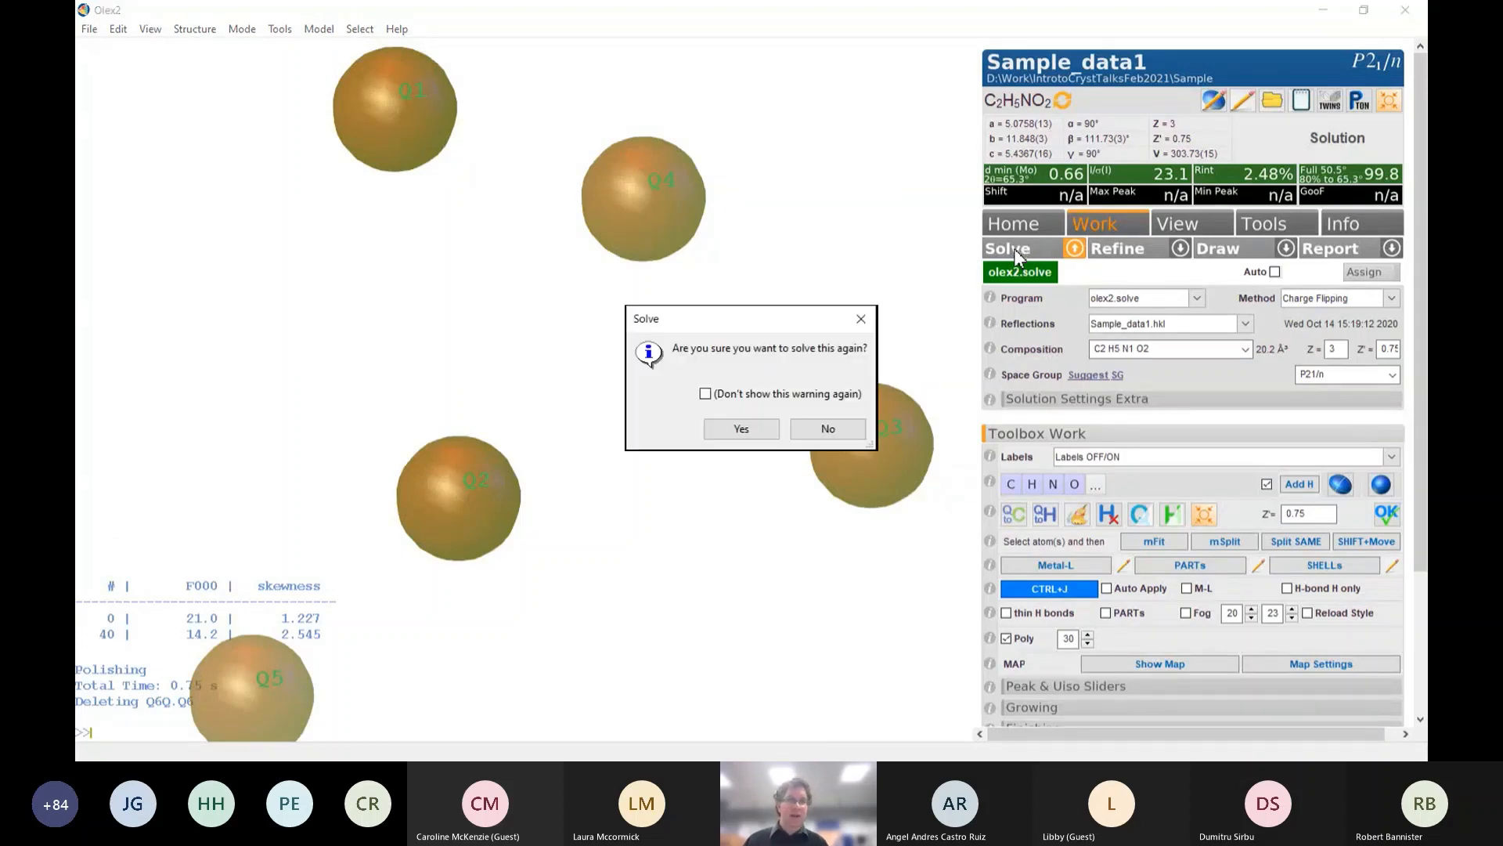
click(740, 429)
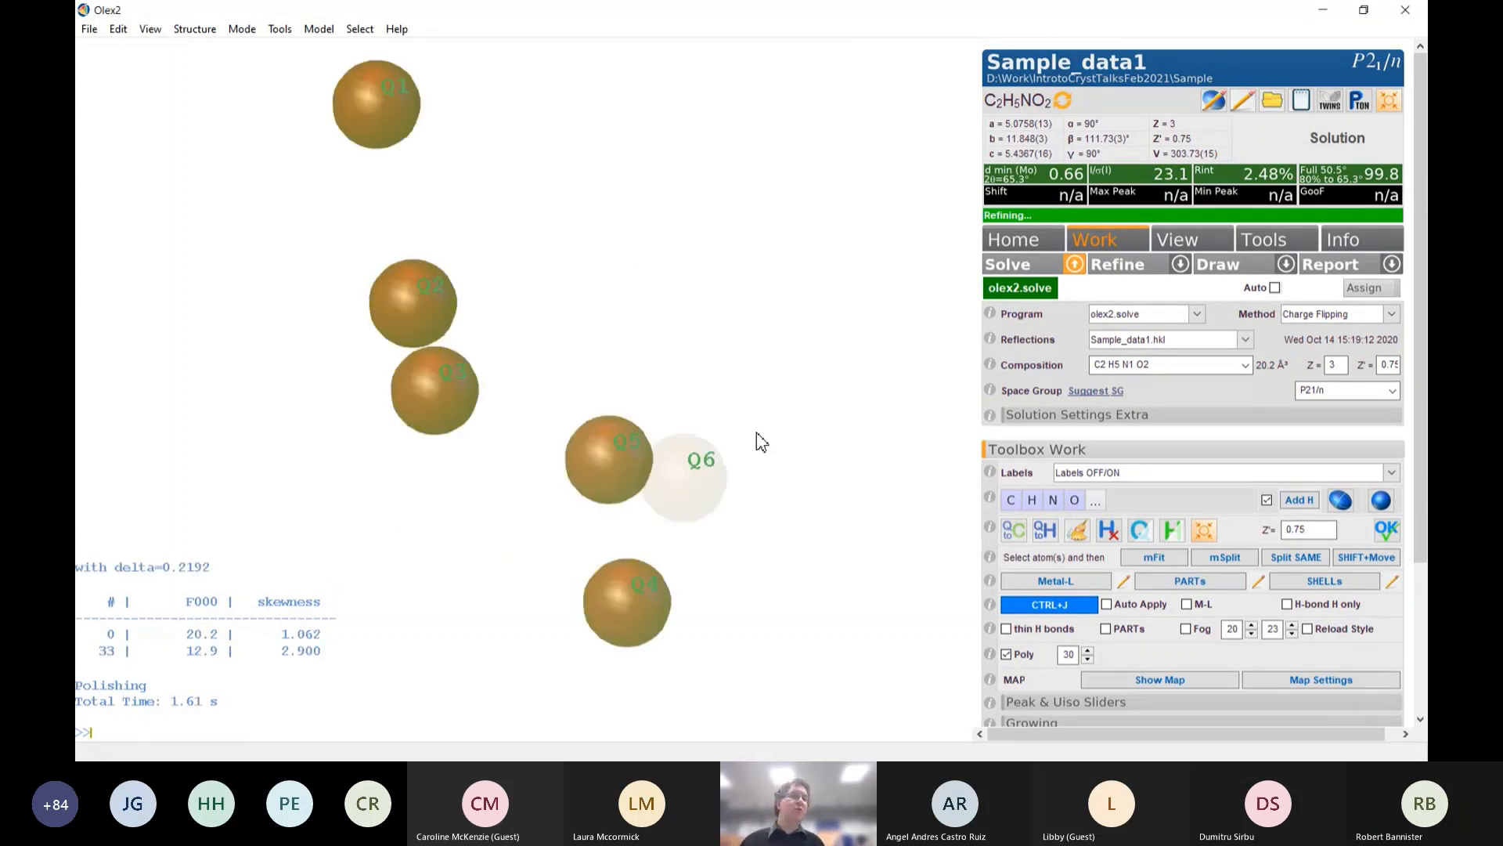
Assign peaks Q1 and Q2 as oxygen atoms
drag(721, 322, 509, 305)
right_drag(509, 306, 529, 335)
drag(528, 335, 812, 168)
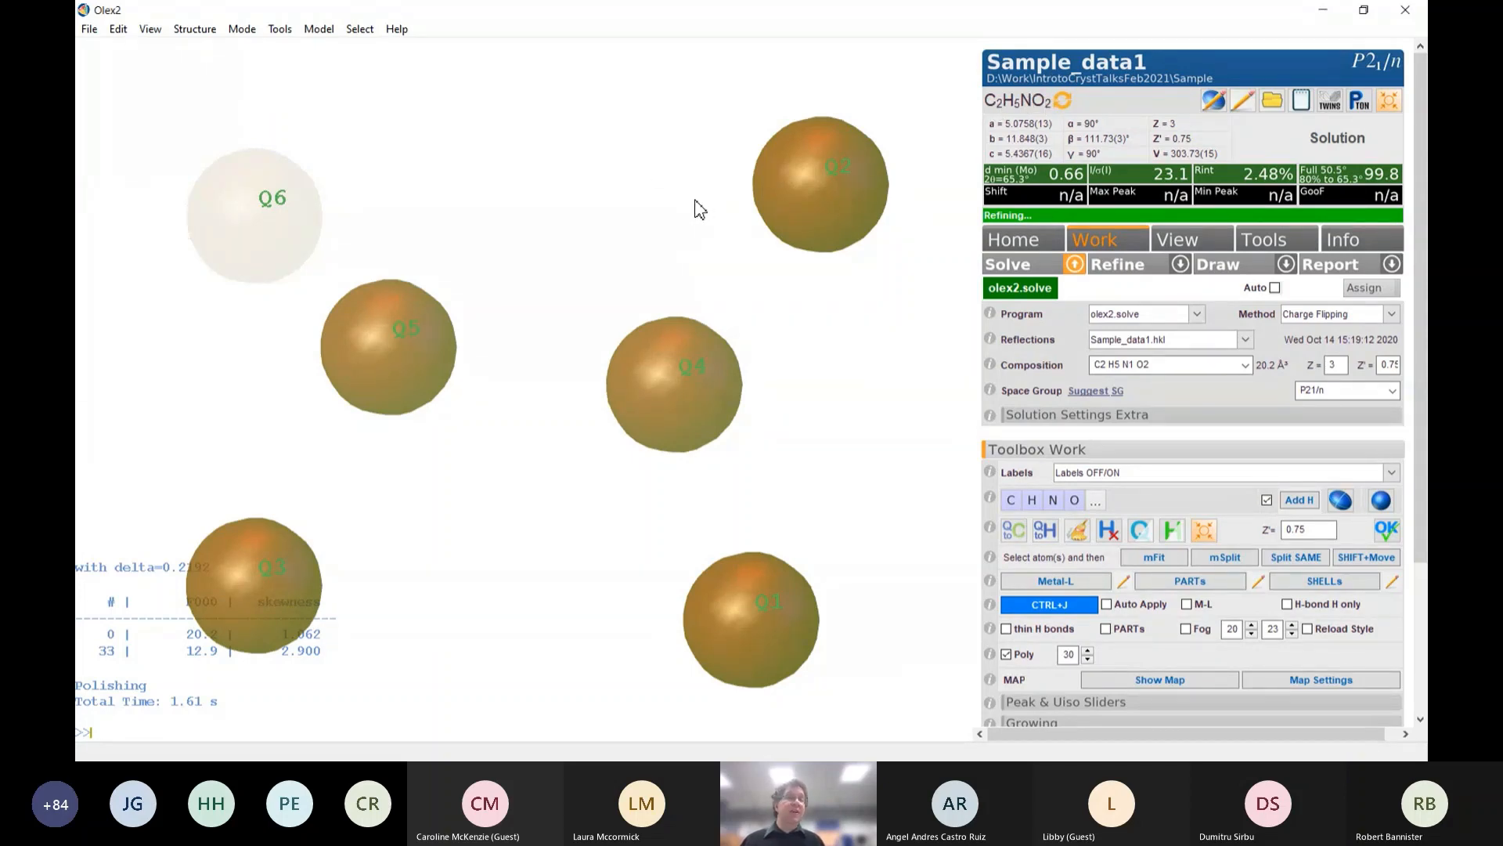
click(736, 598)
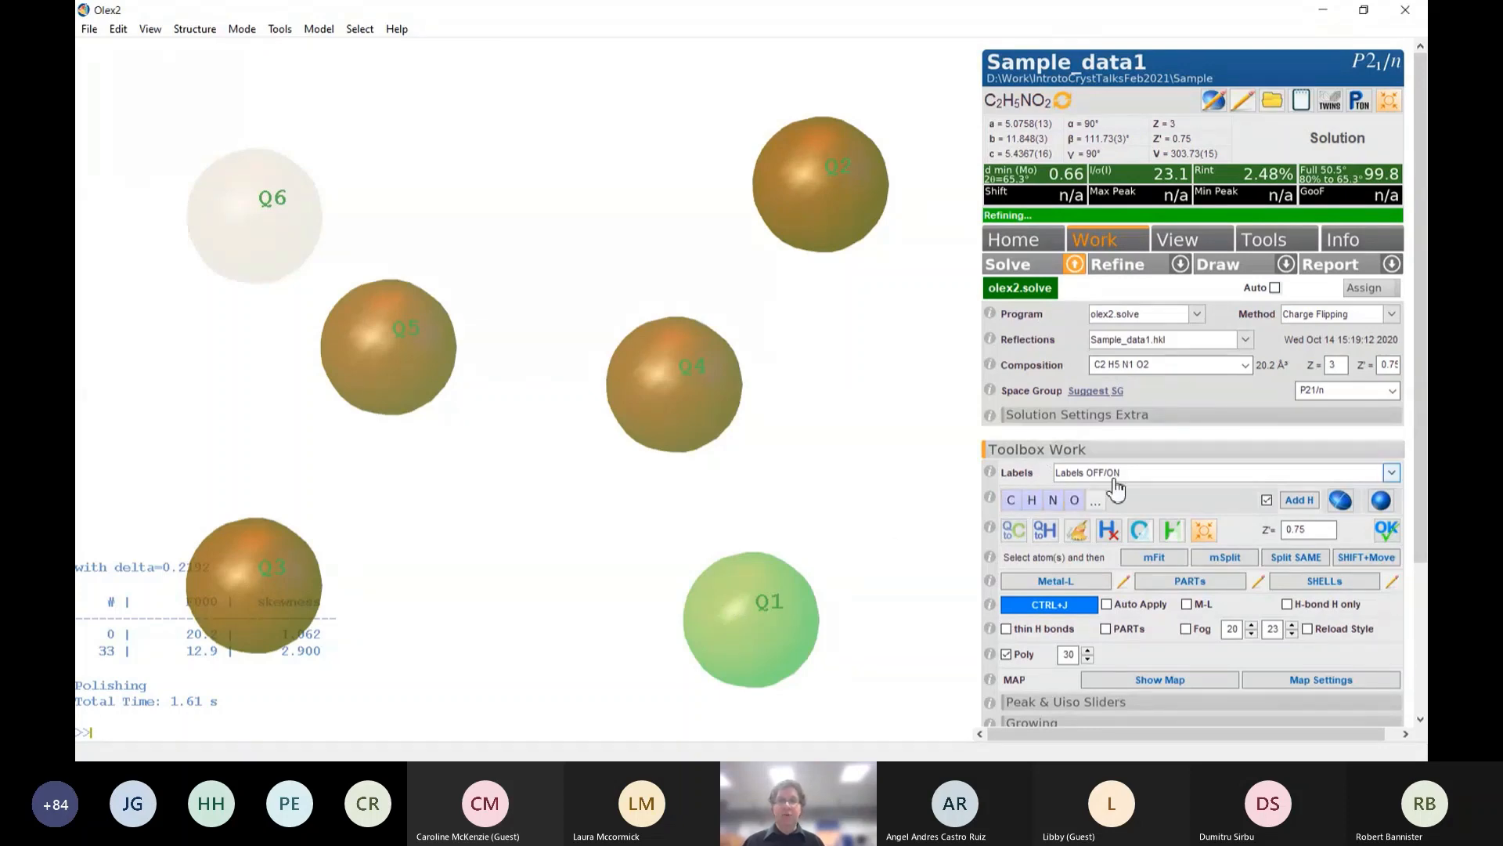
click(1048, 453)
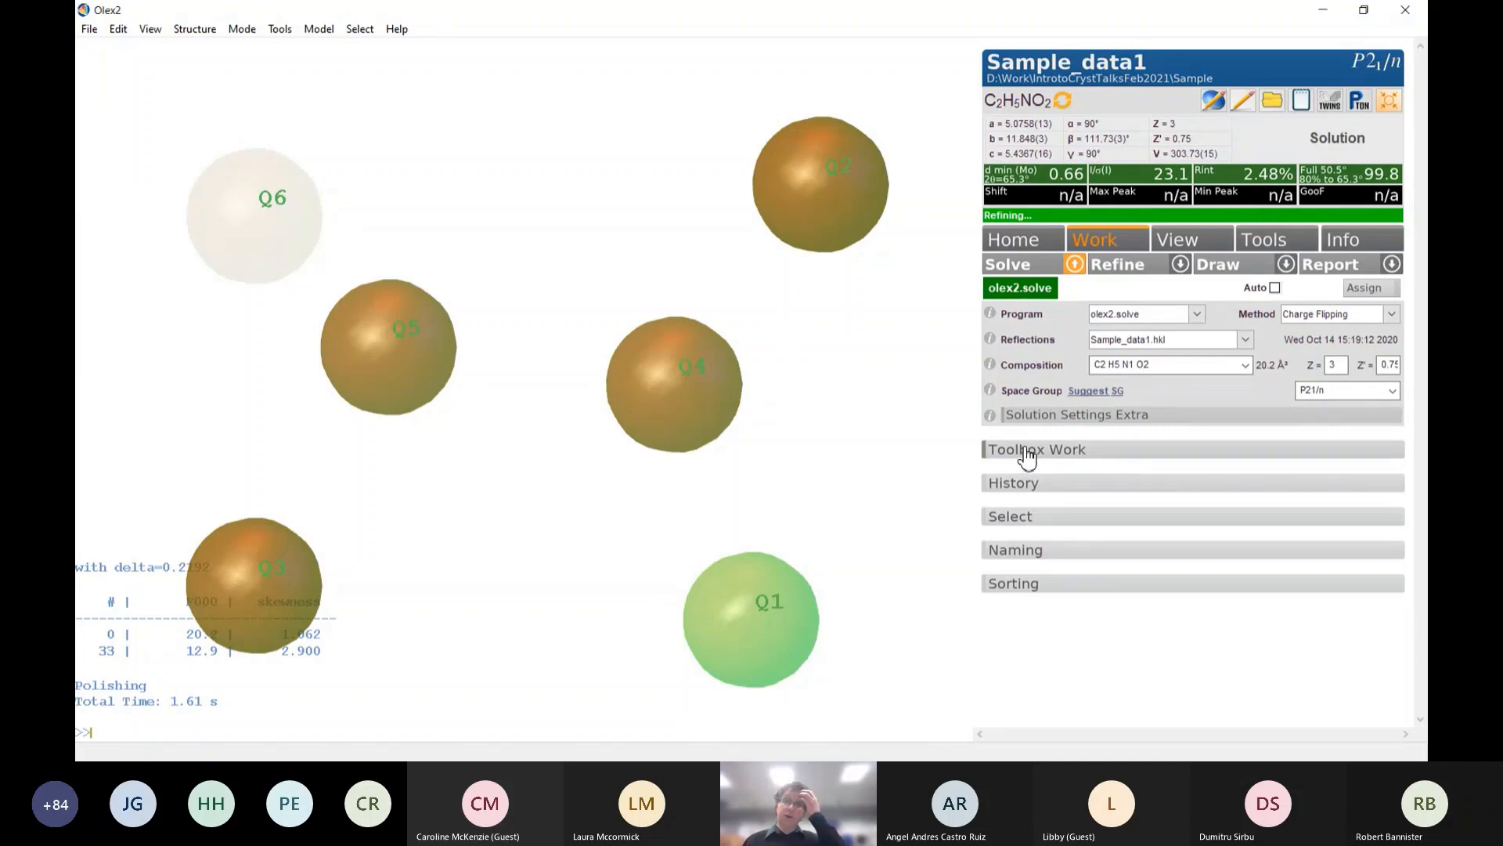
click(1029, 455)
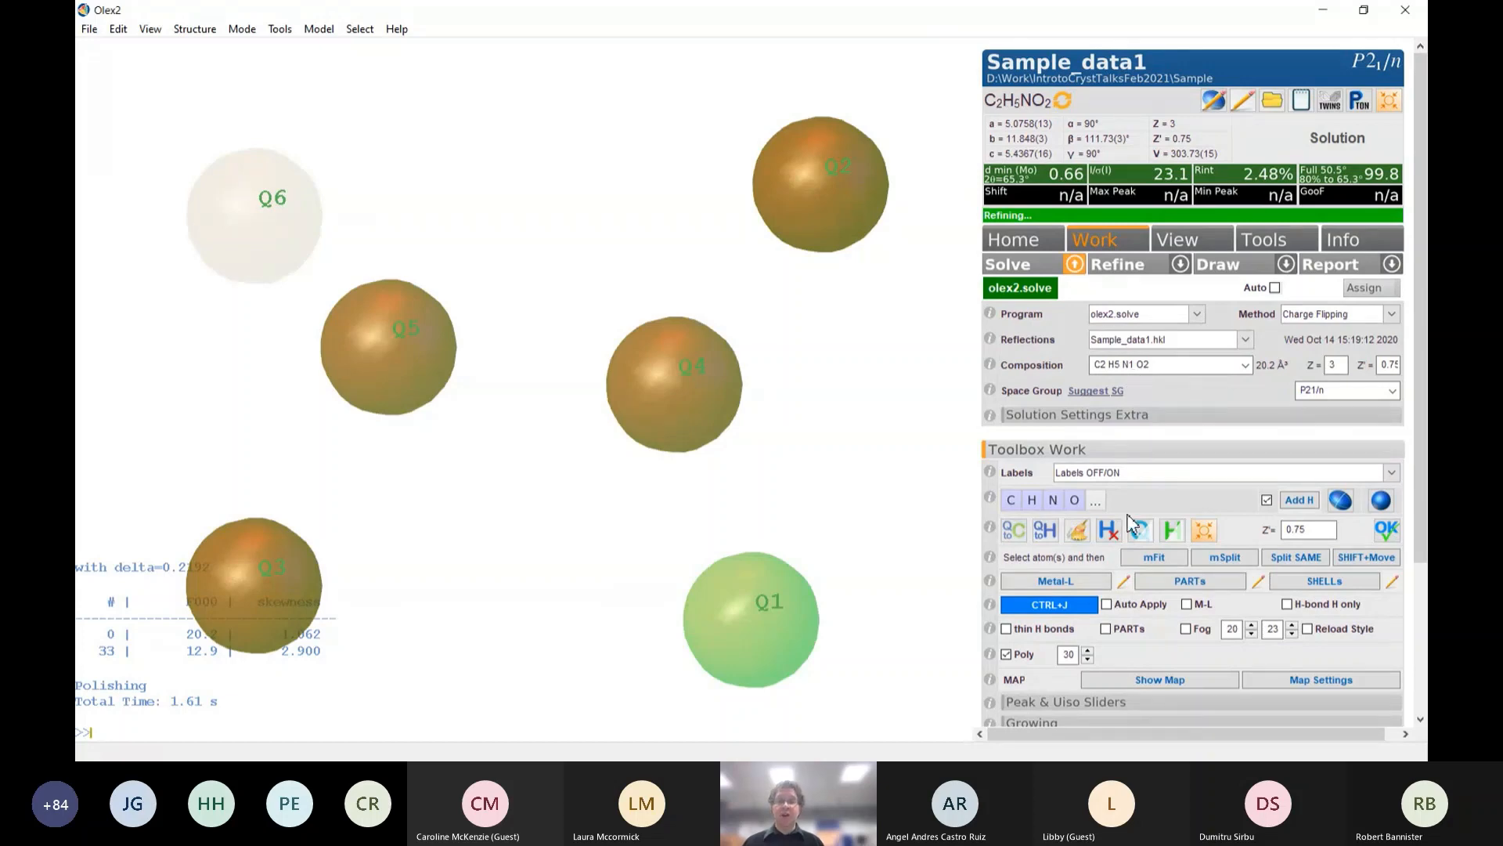
click(1075, 502)
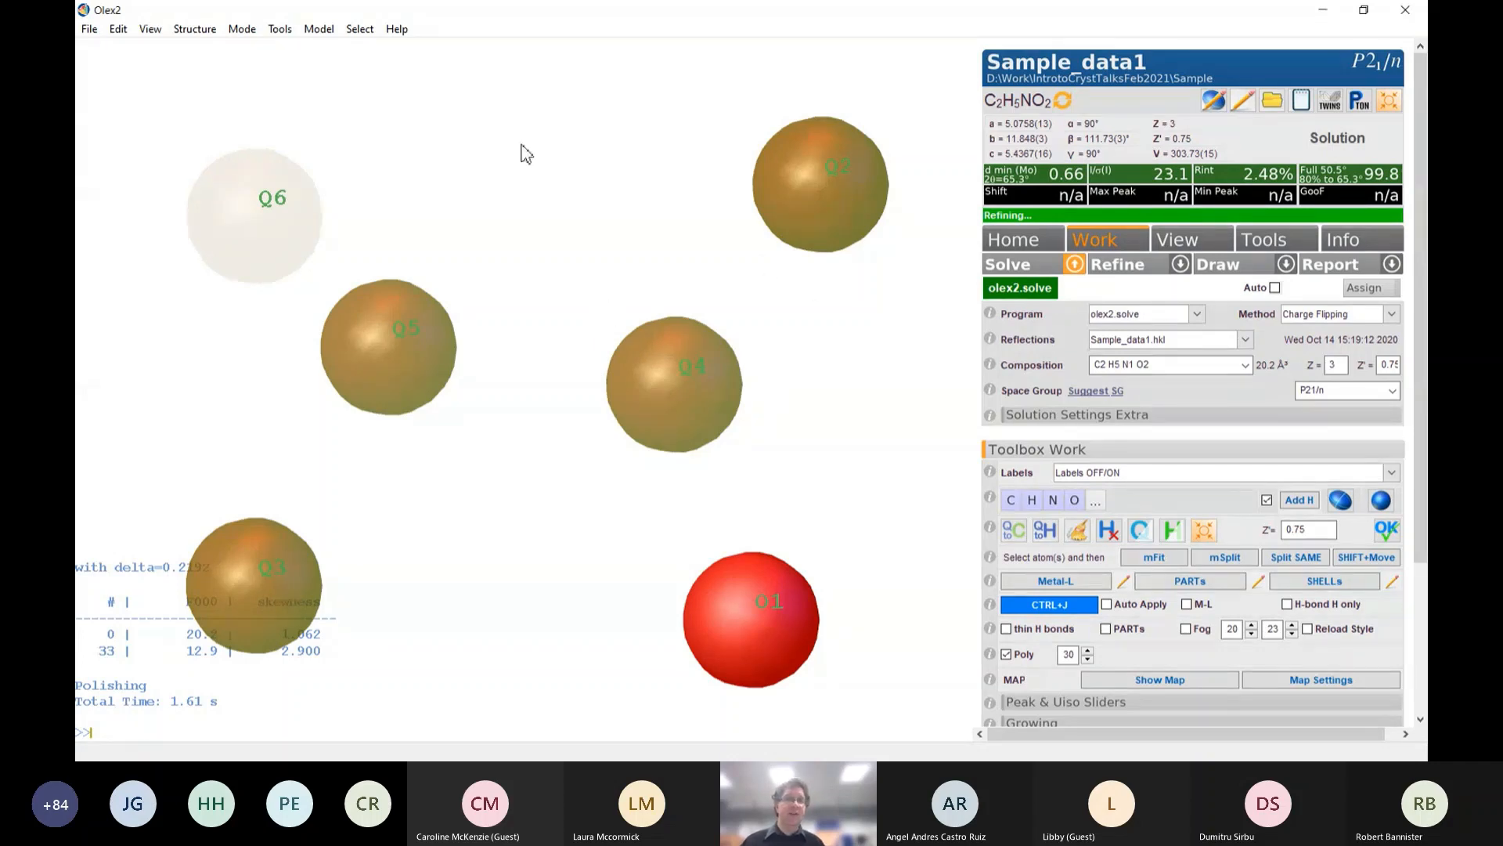
click(805, 182)
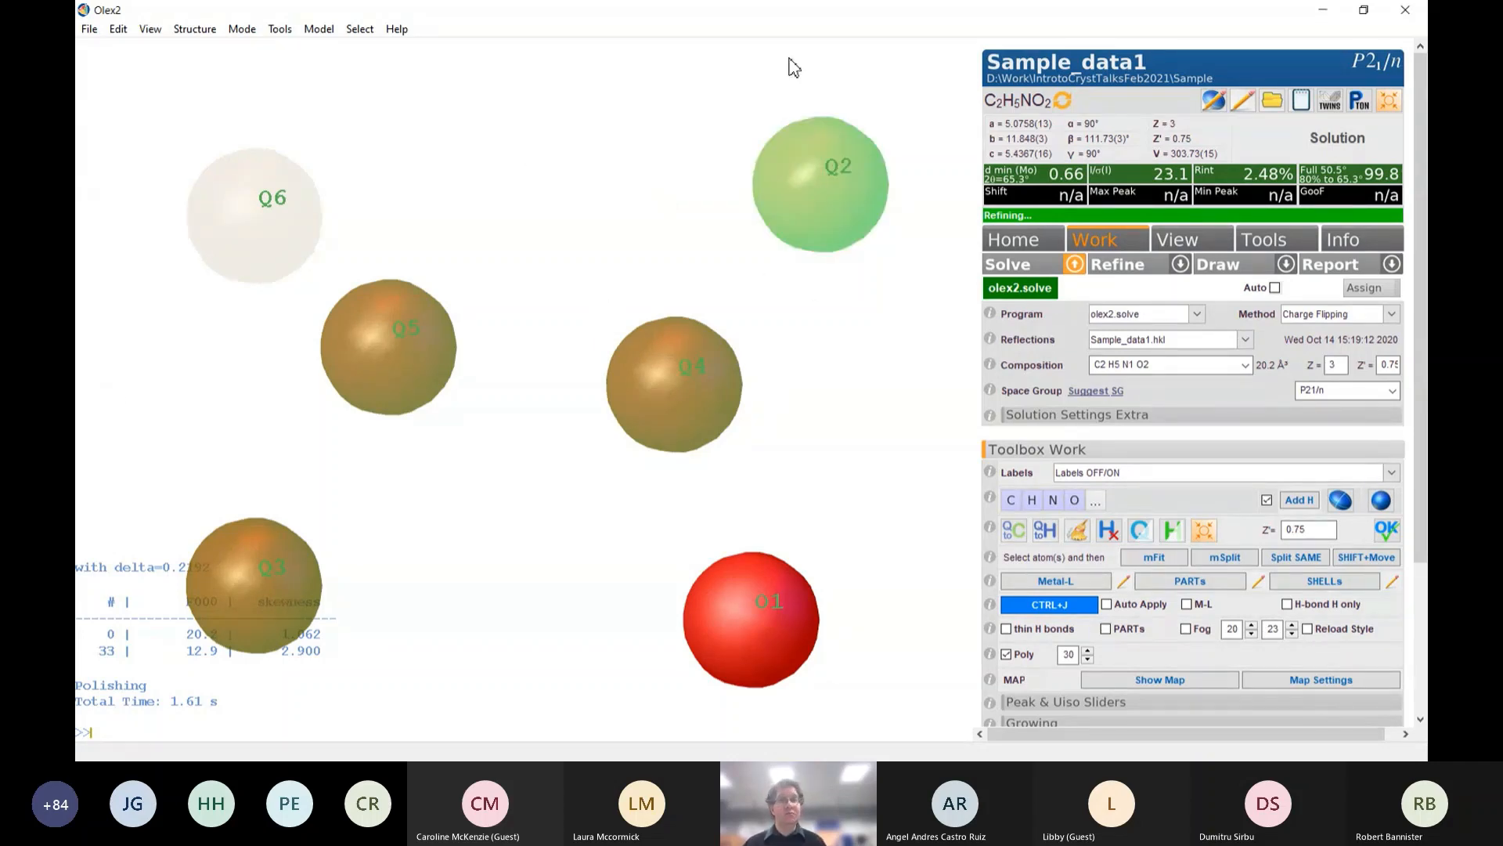
click(1079, 501)
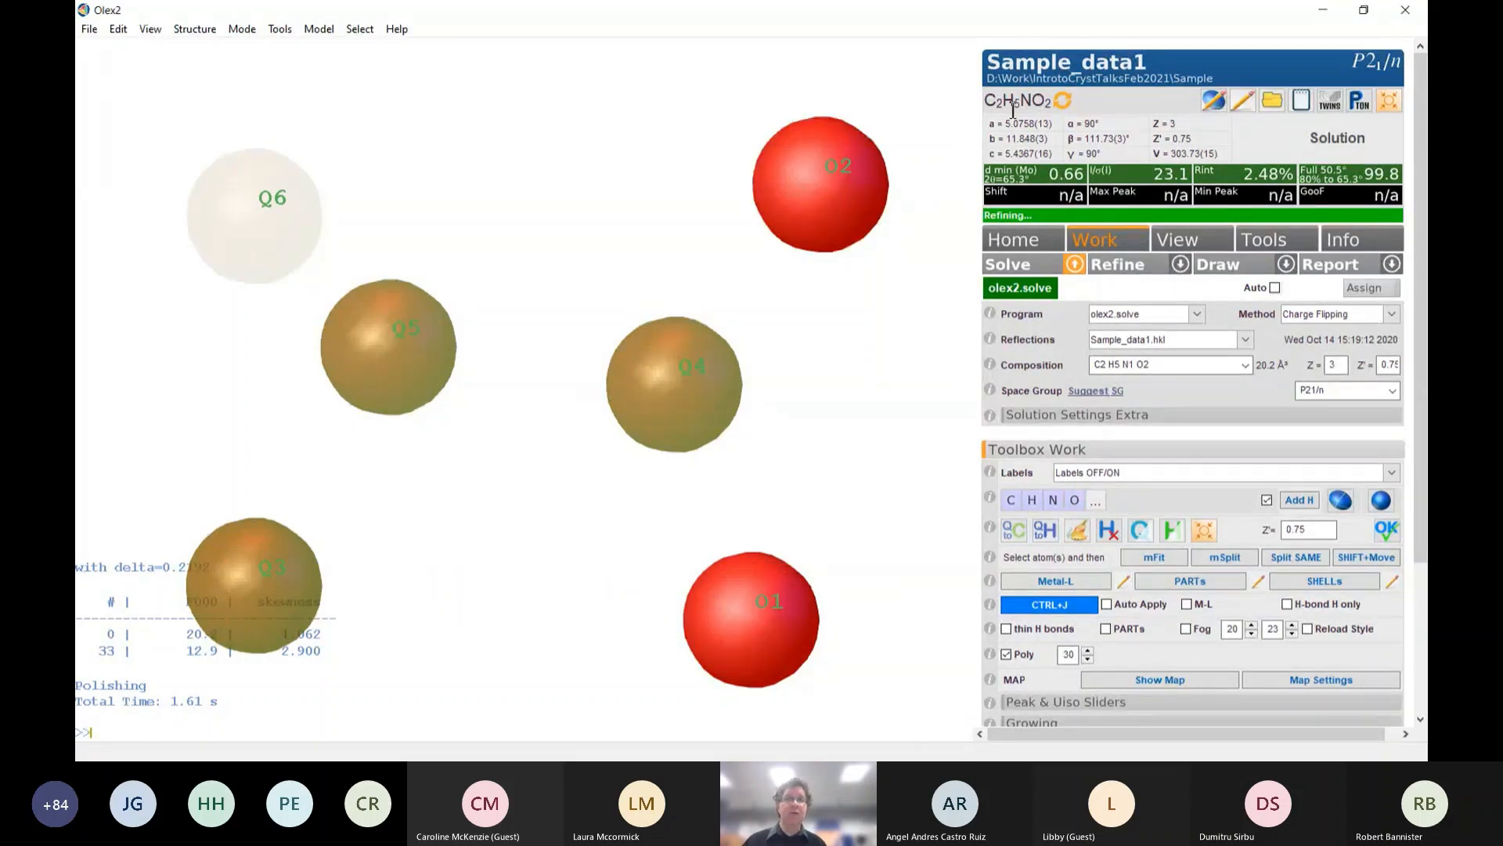
Assign peak Q3 as nitrogen and peaks Q4 and Q5 as carbon
click(257, 561)
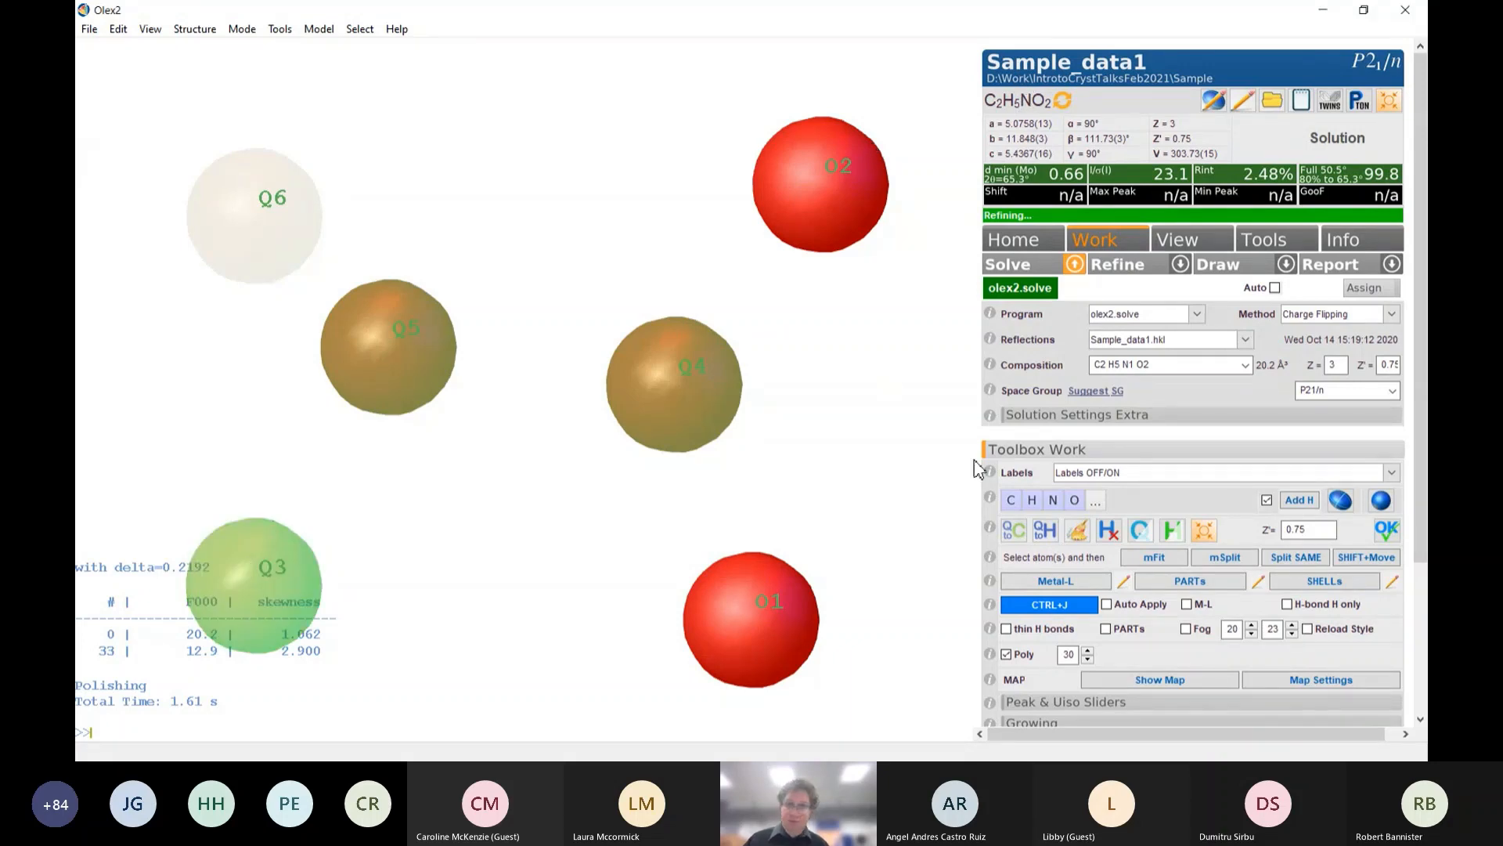
click(1053, 501)
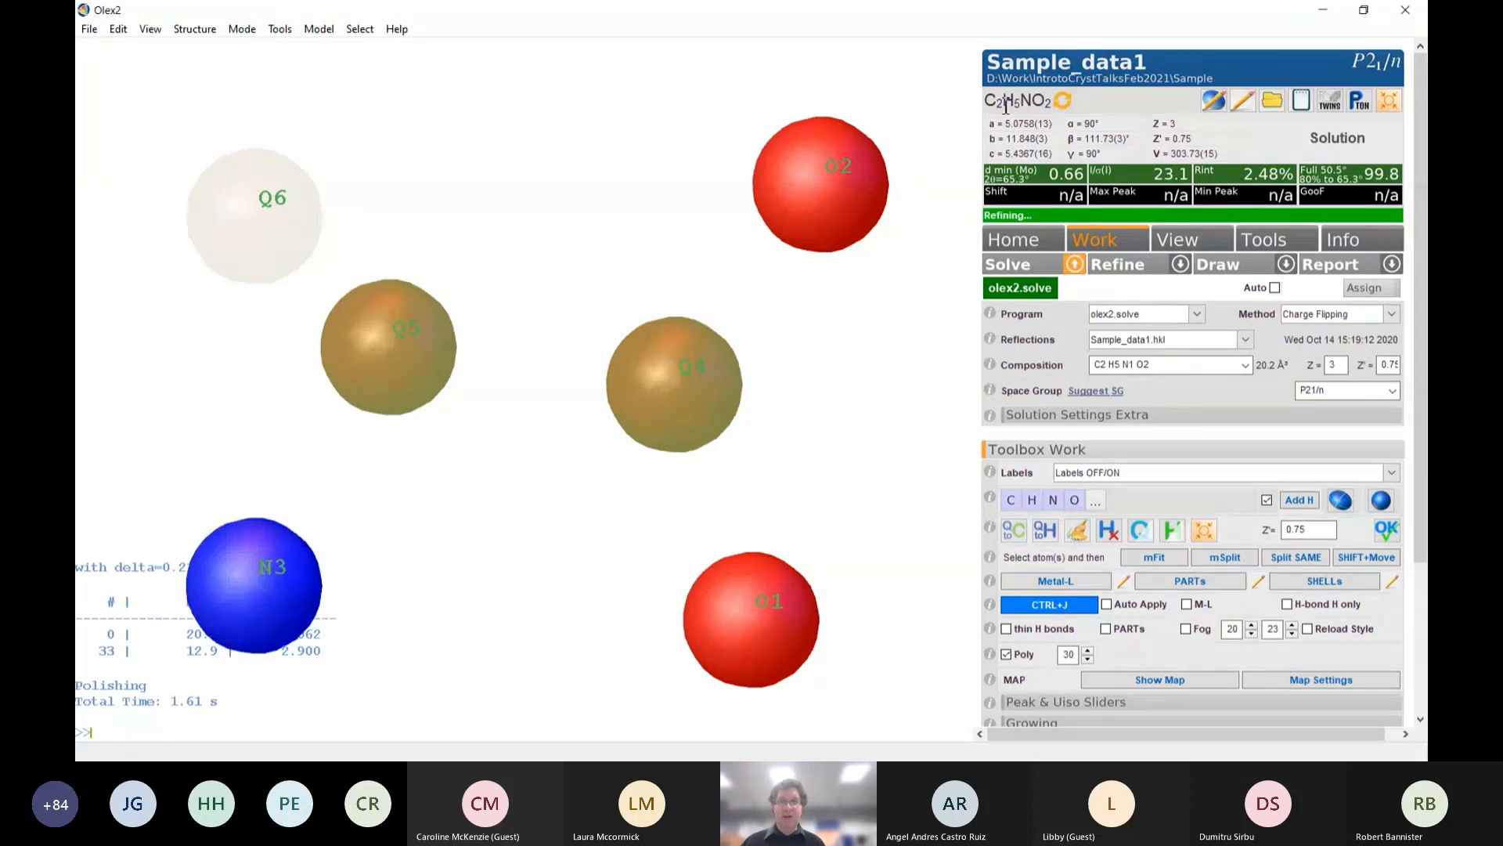
click(697, 365)
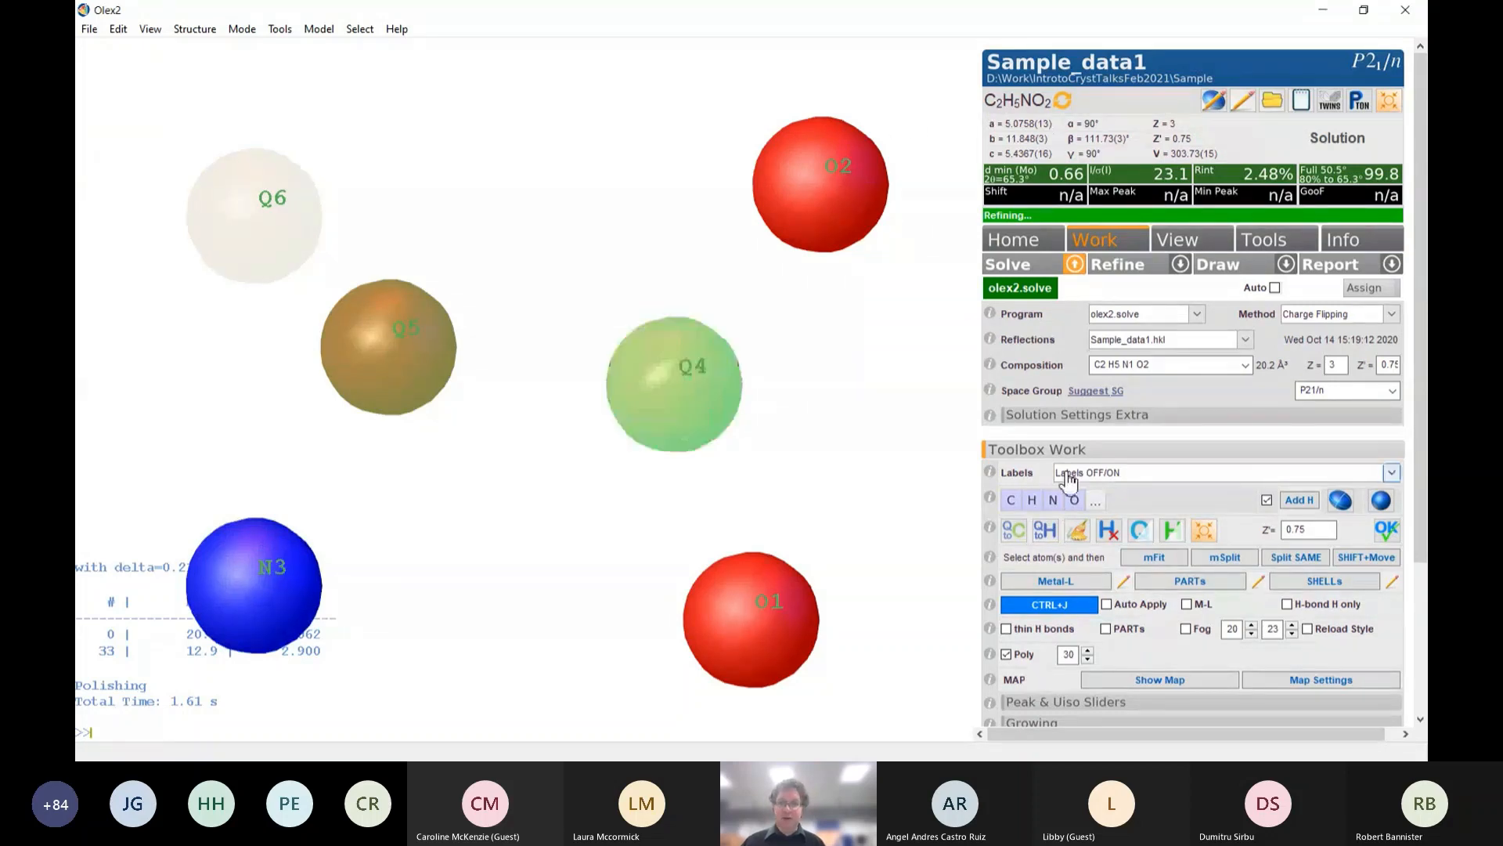
click(1011, 500)
click(411, 344)
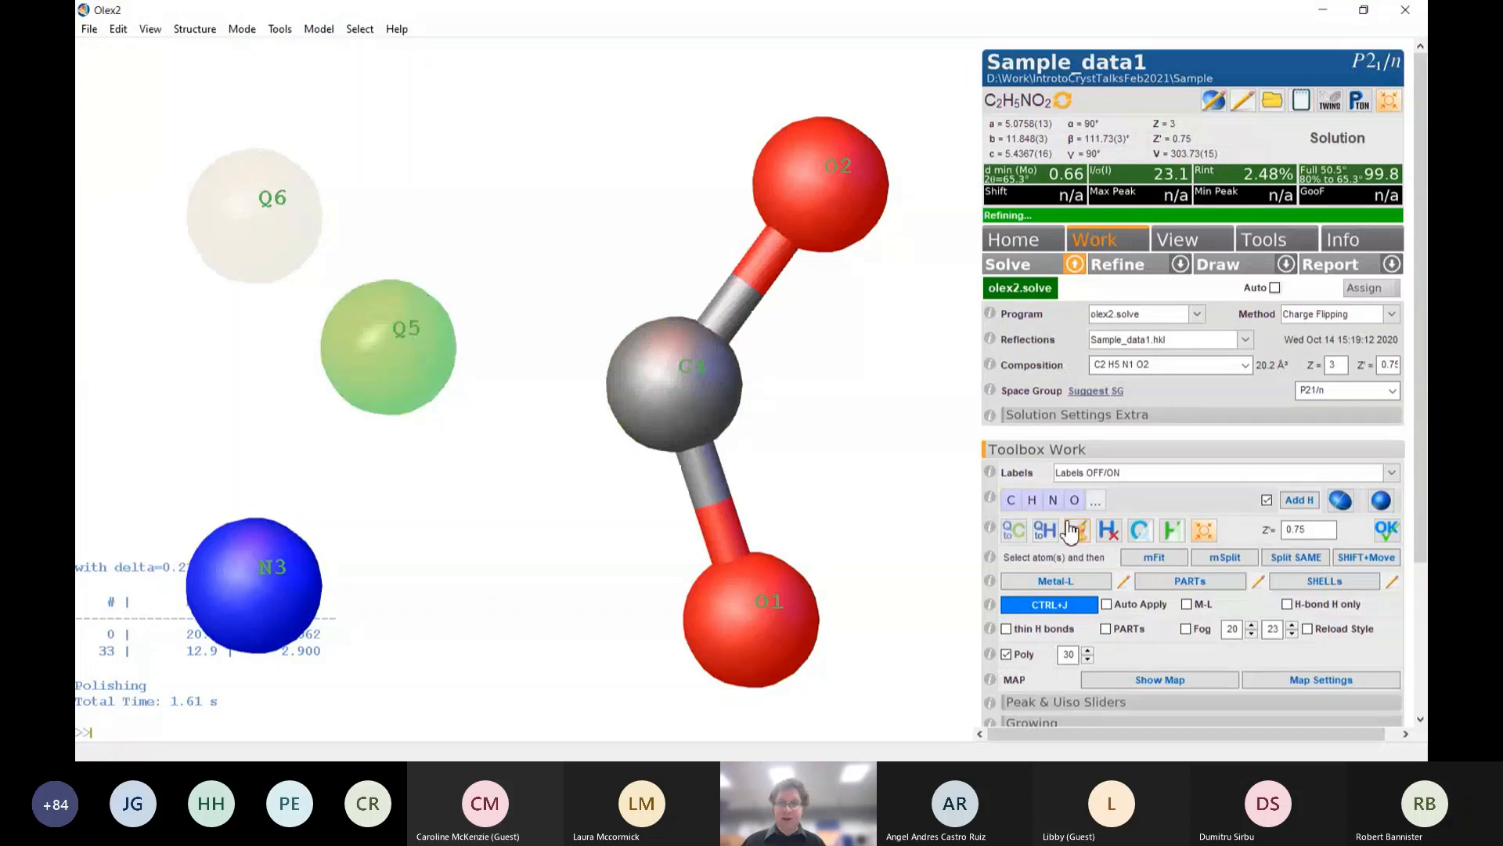
click(1011, 499)
drag(669, 361, 633, 344)
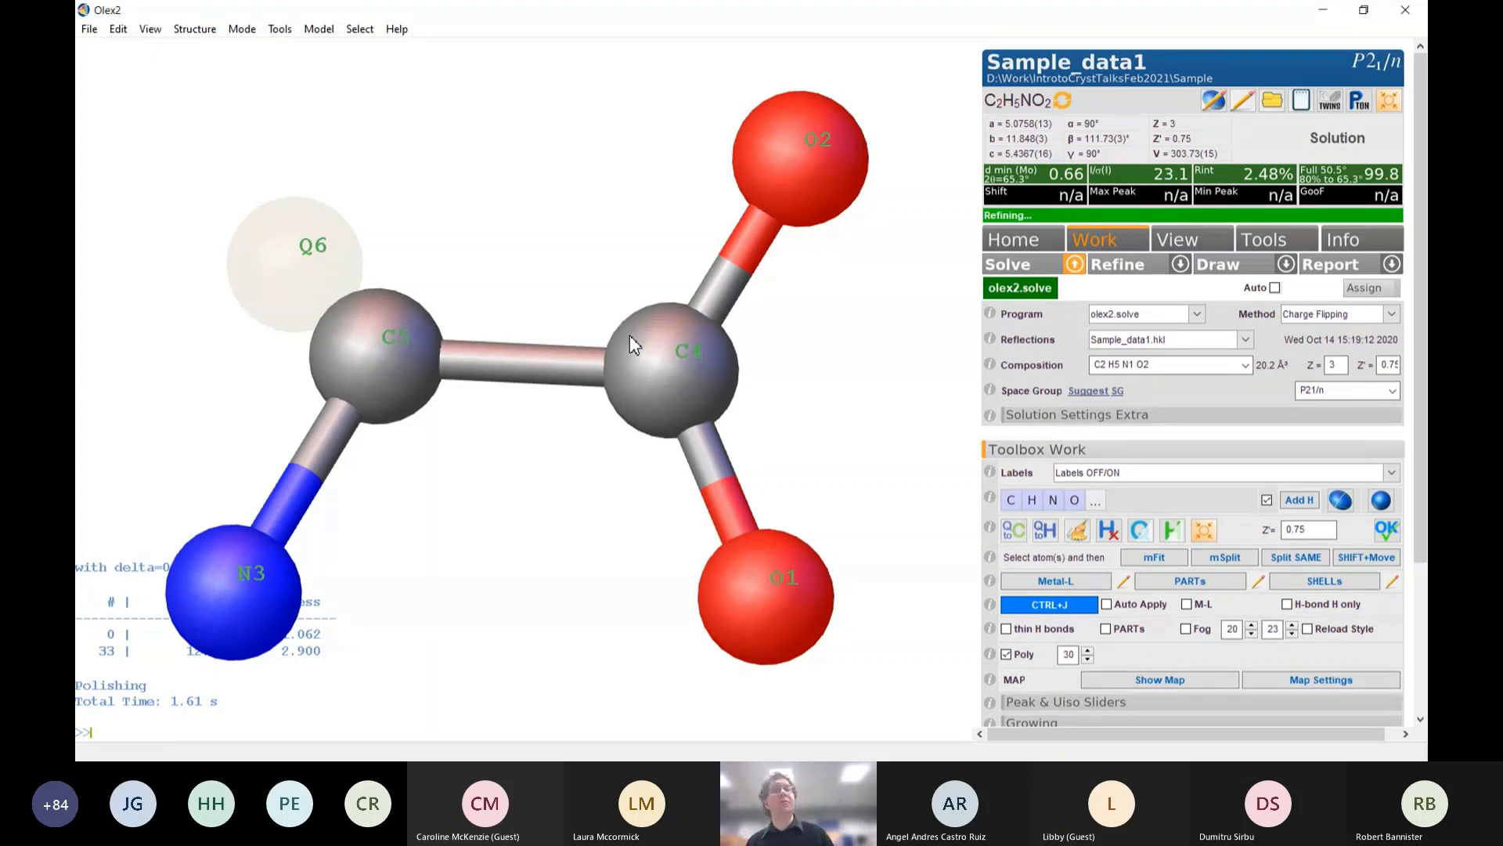
Refine the model with olex2.refine, using the L-M method, 4 cycles and 5 peaks
click(1118, 263)
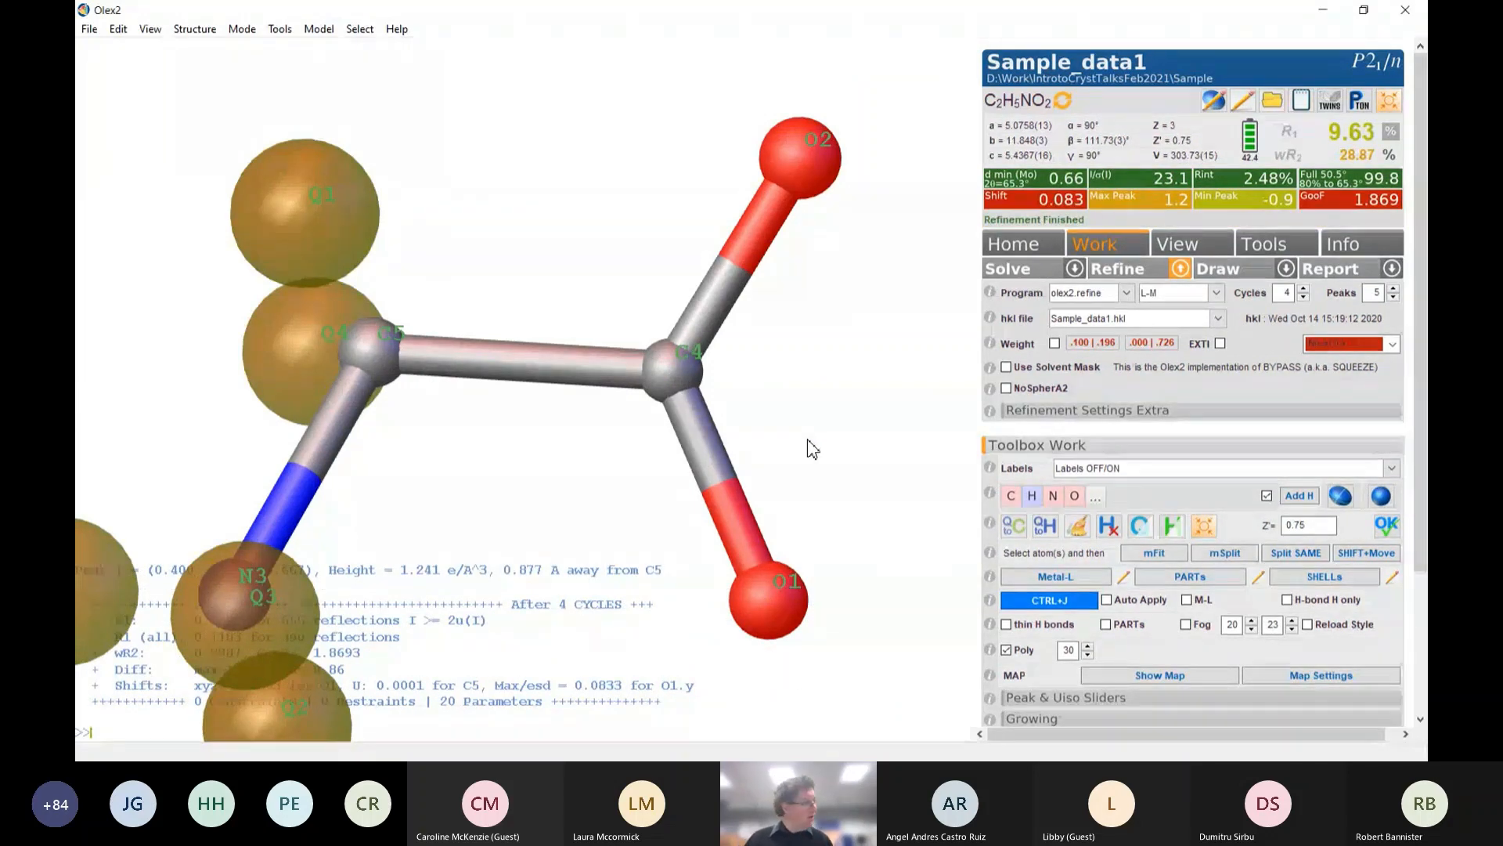
drag(848, 322, 854, 333)
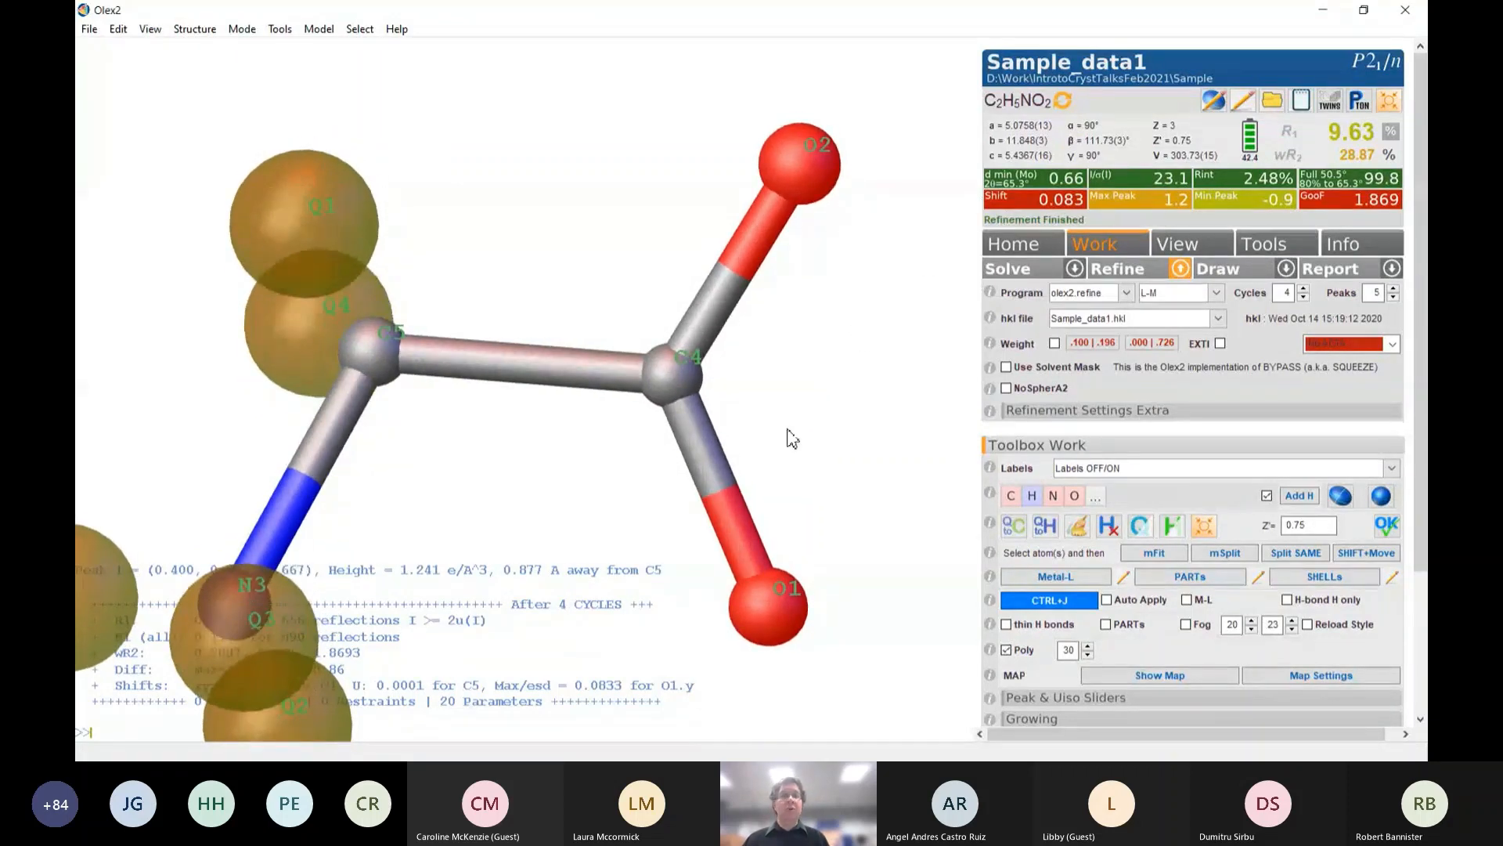
drag(430, 495, 509, 448)
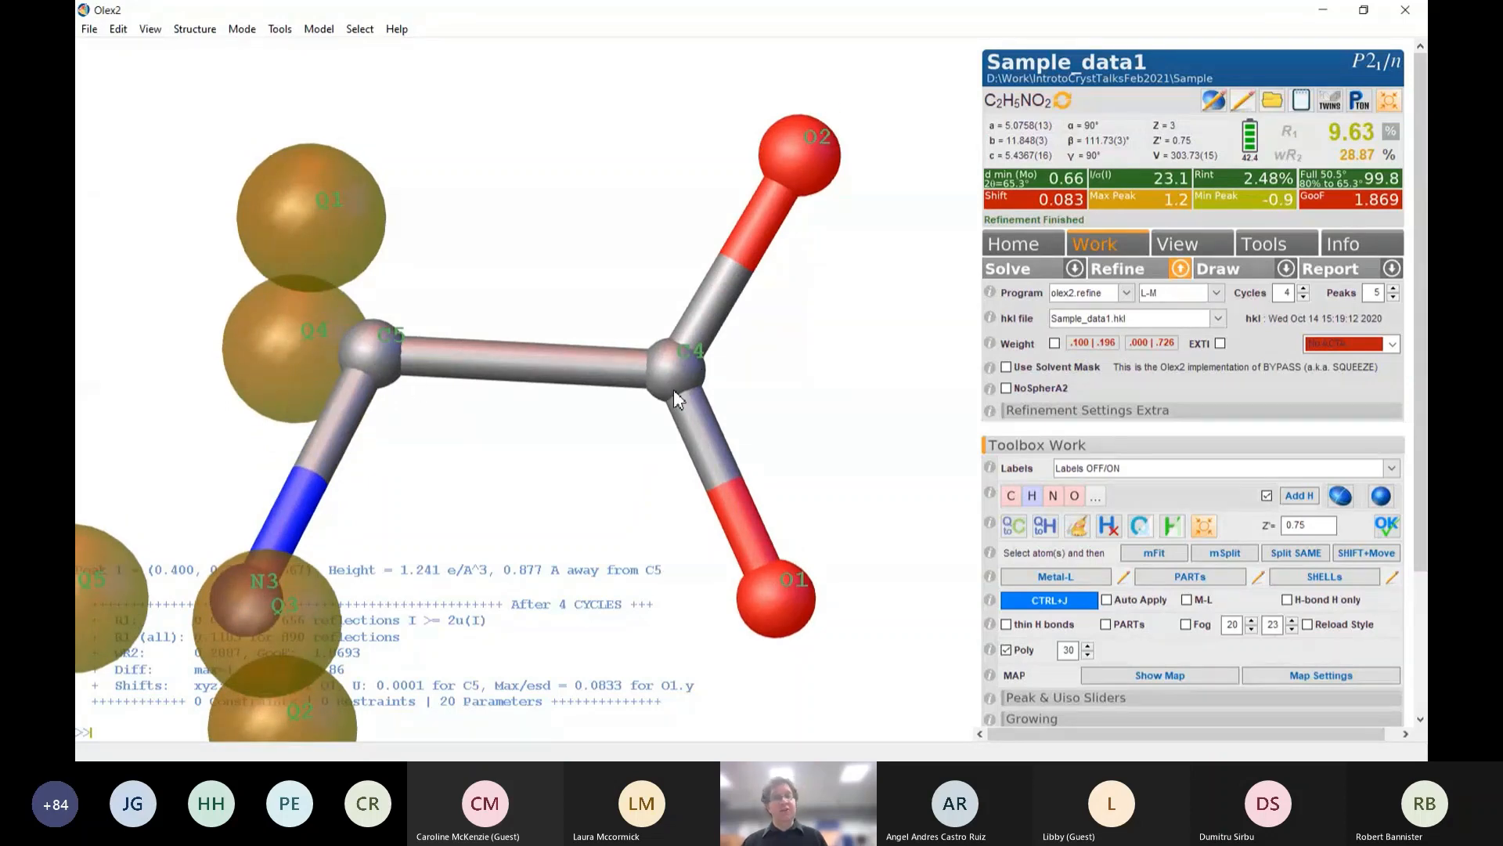
drag(487, 530, 361, 565)
drag(550, 426, 503, 439)
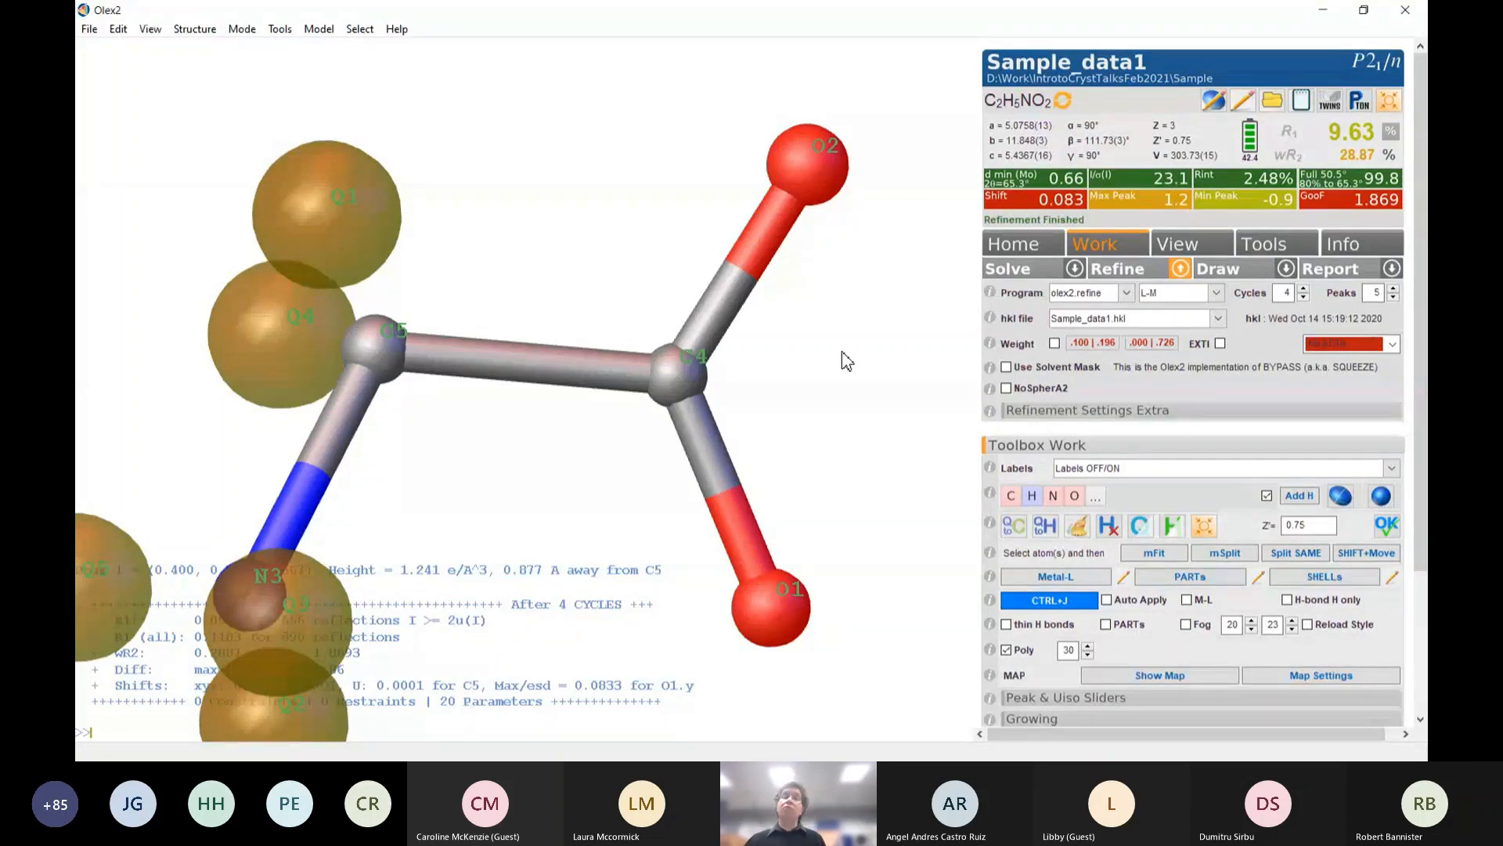
drag(846, 361, 433, 400)
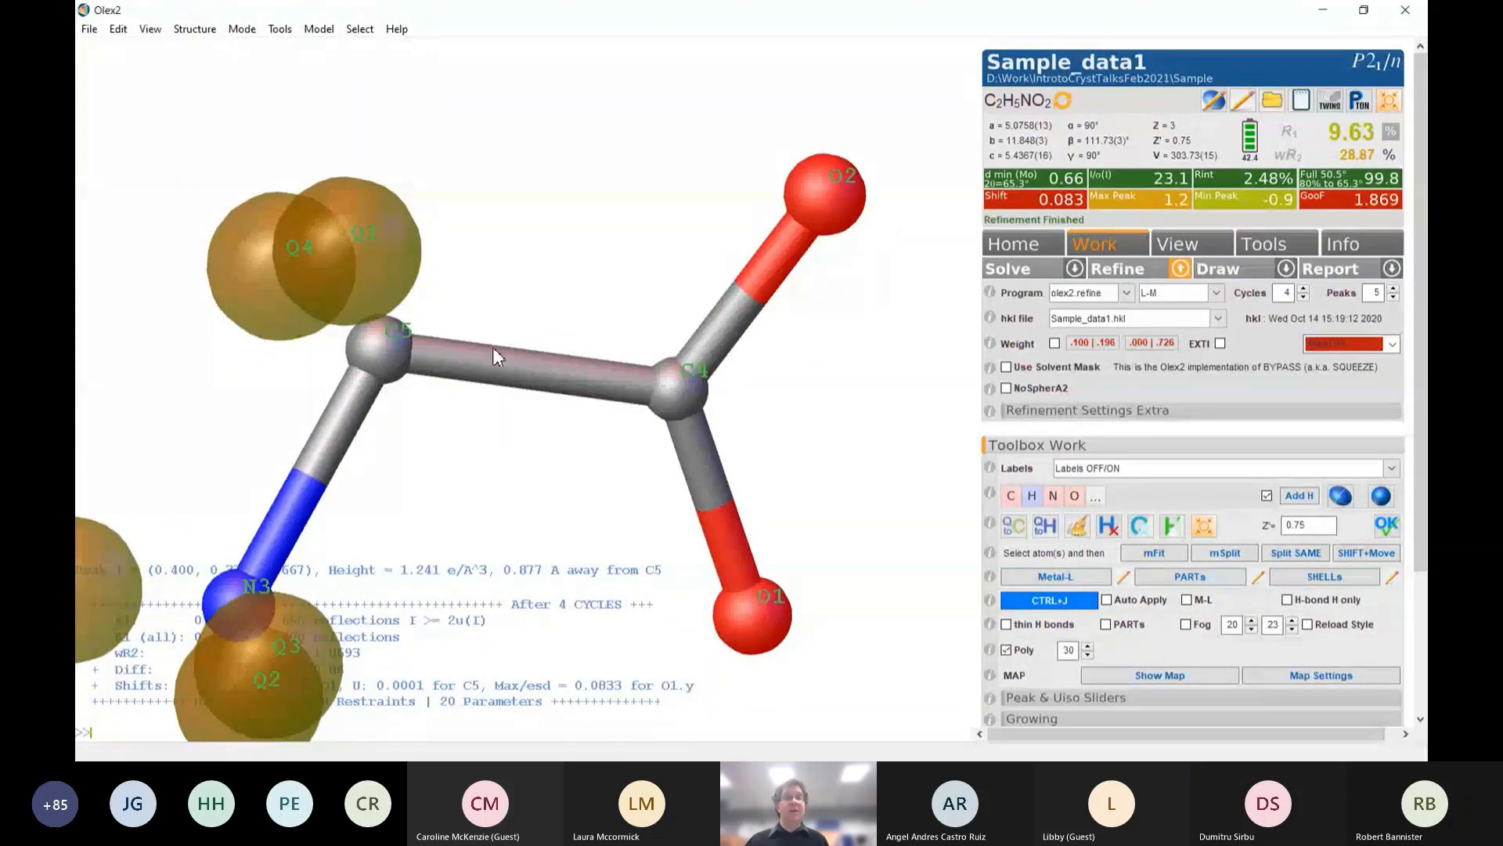
drag(541, 439, 715, 389)
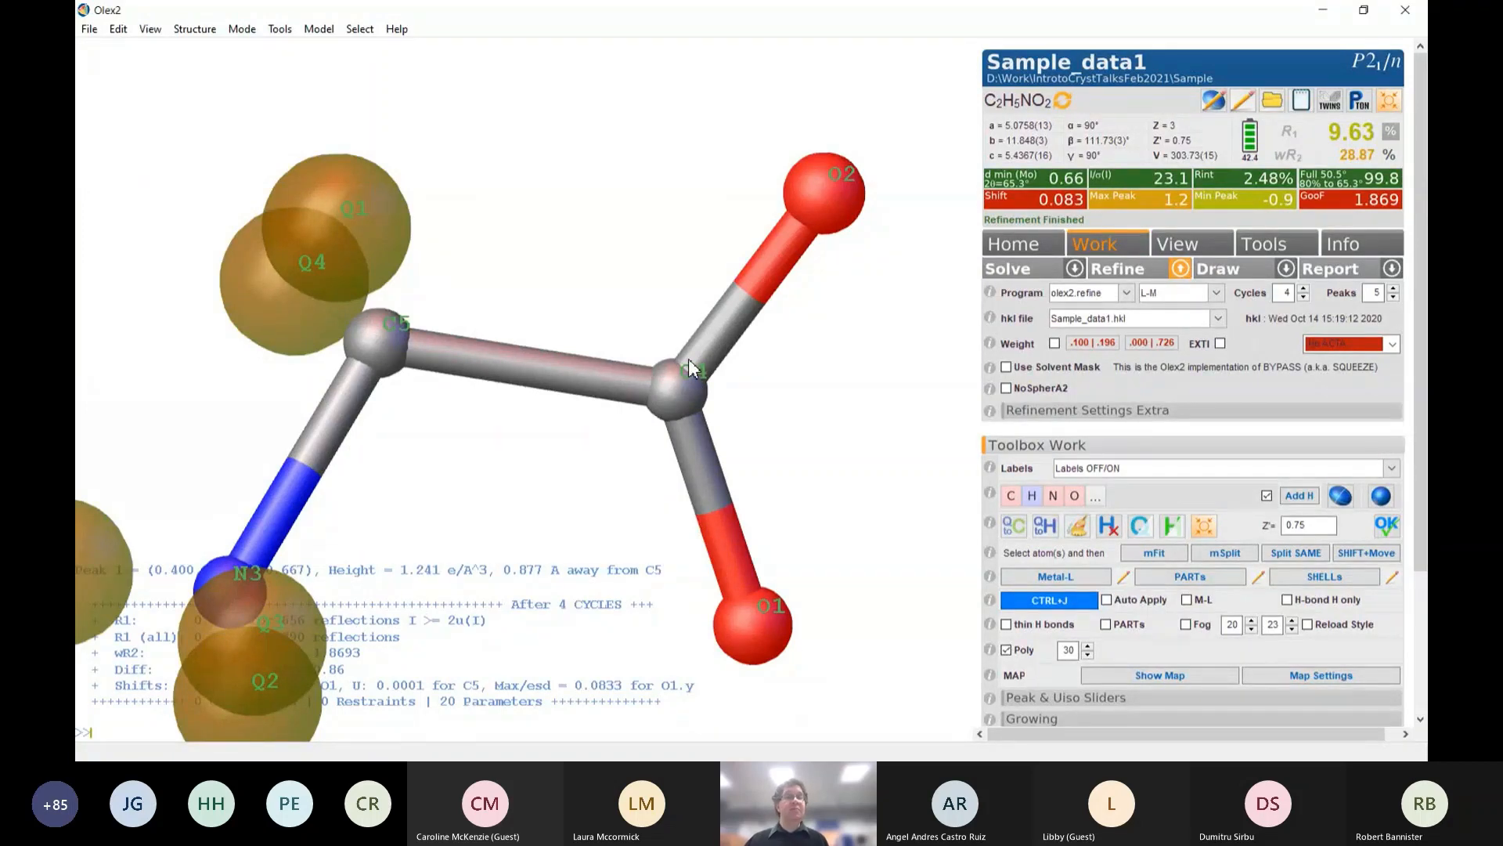
Reassign the carboxylate carbon C4 as oxygen and refine the model to examine the effect of the wrong atom type
click(675, 394)
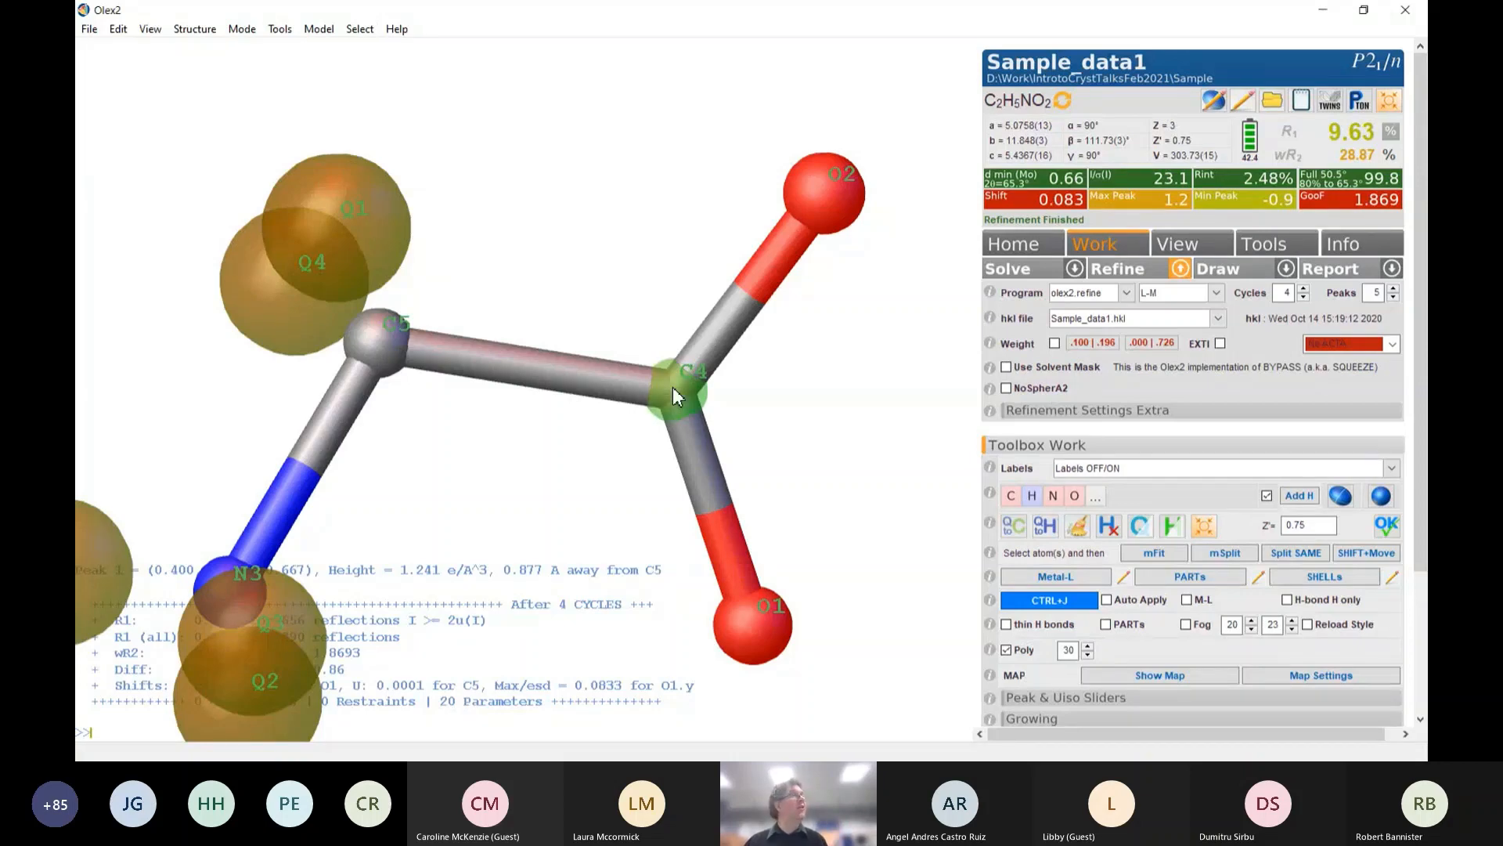
click(1077, 499)
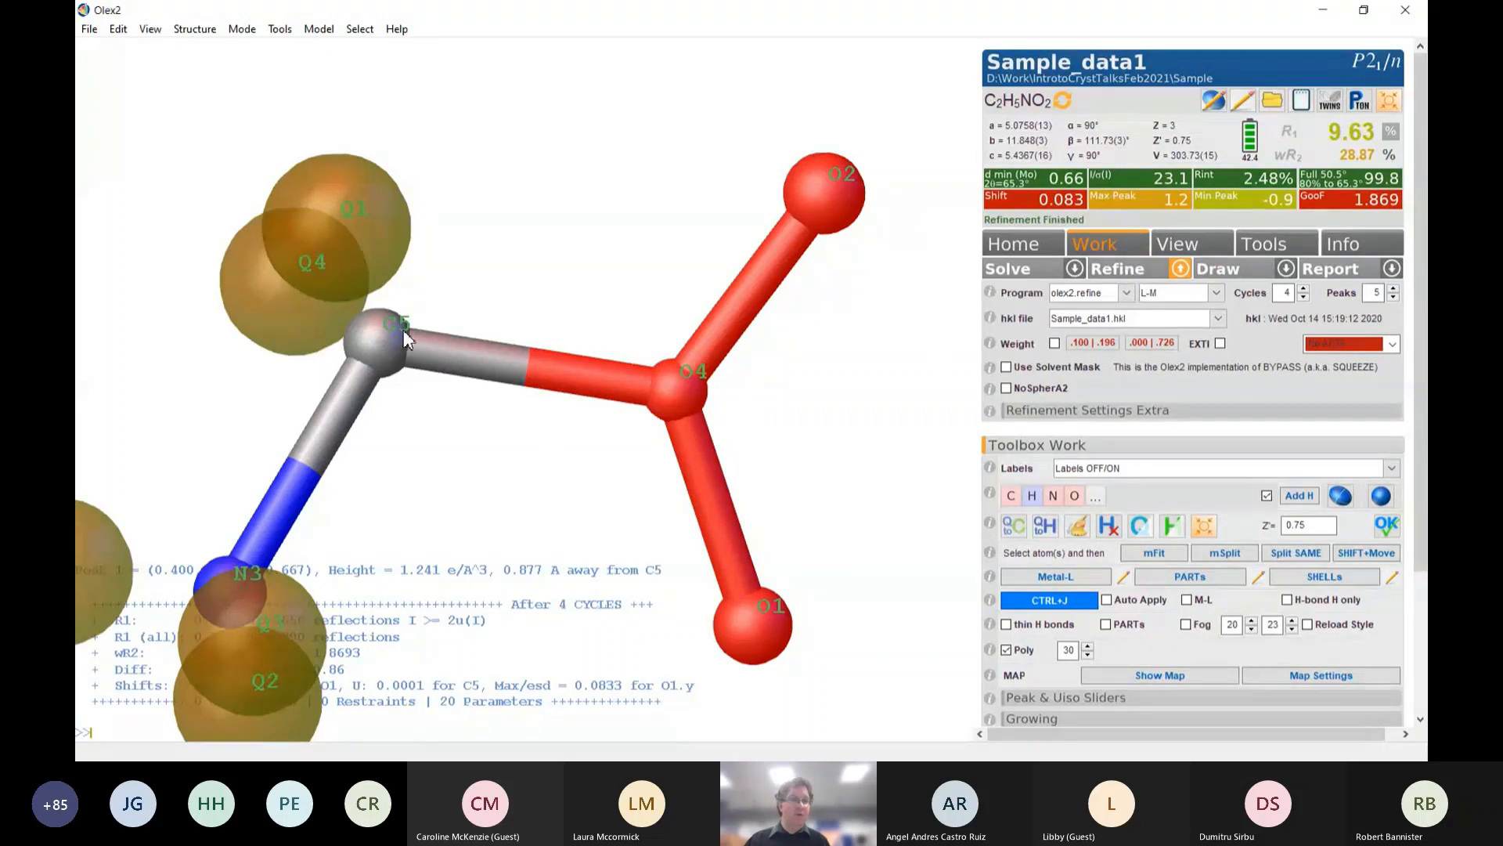
click(1120, 270)
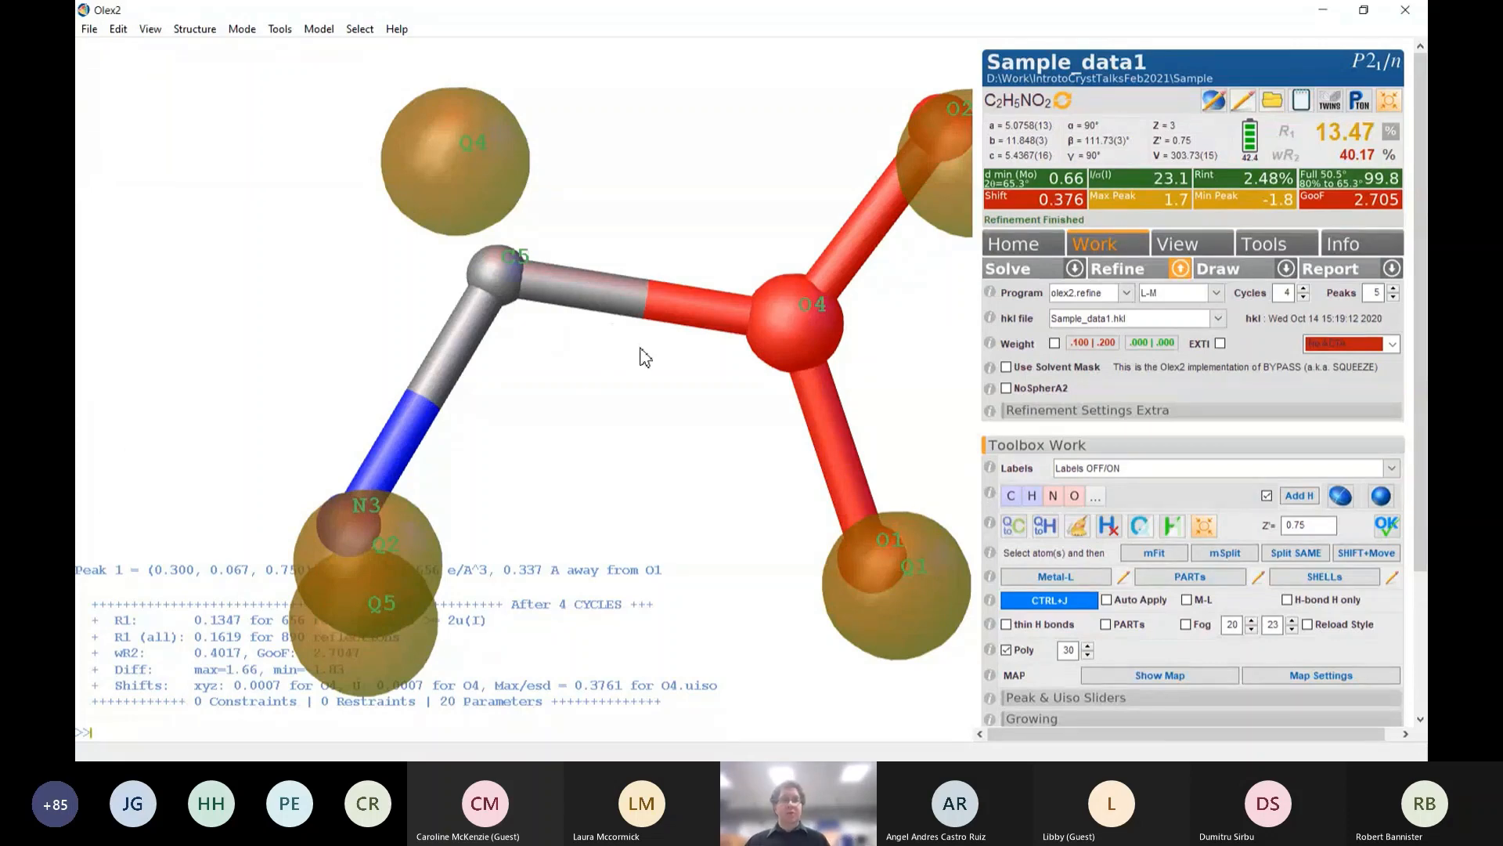
middle_drag(635, 350, 548, 369)
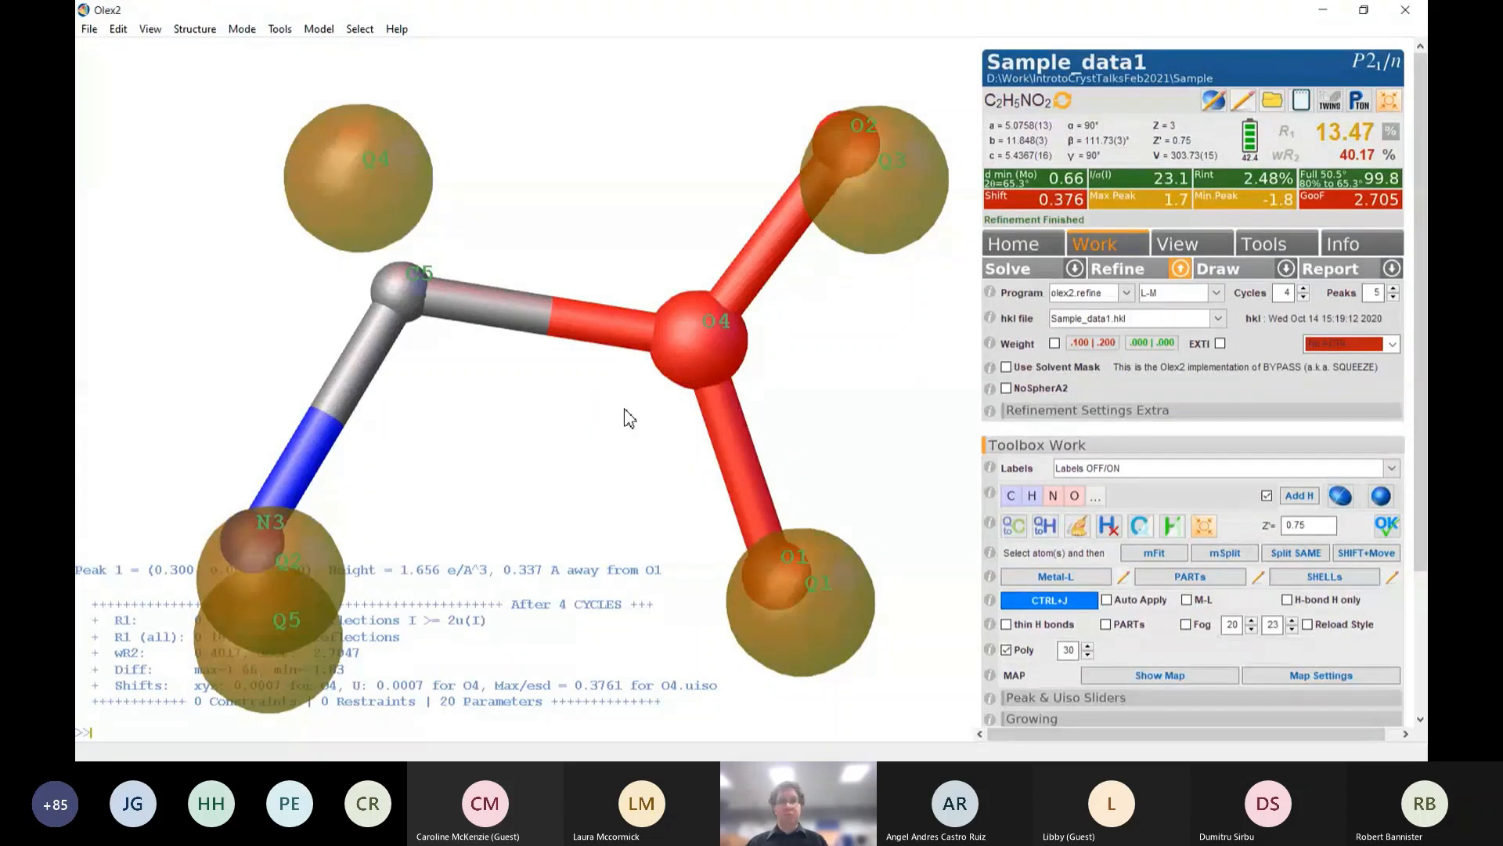
drag(627, 416, 701, 360)
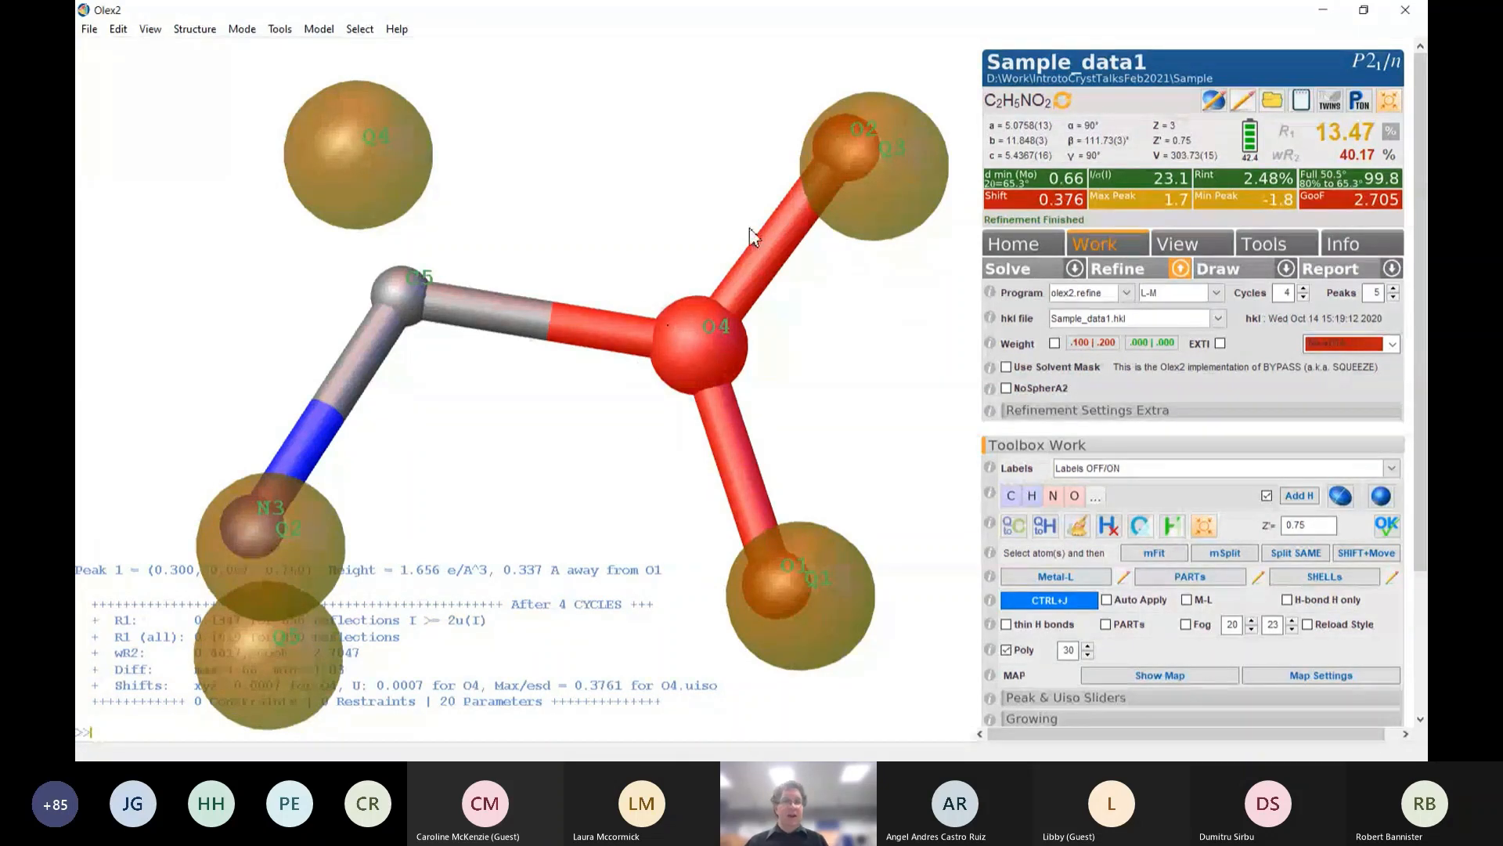
drag(606, 270, 661, 350)
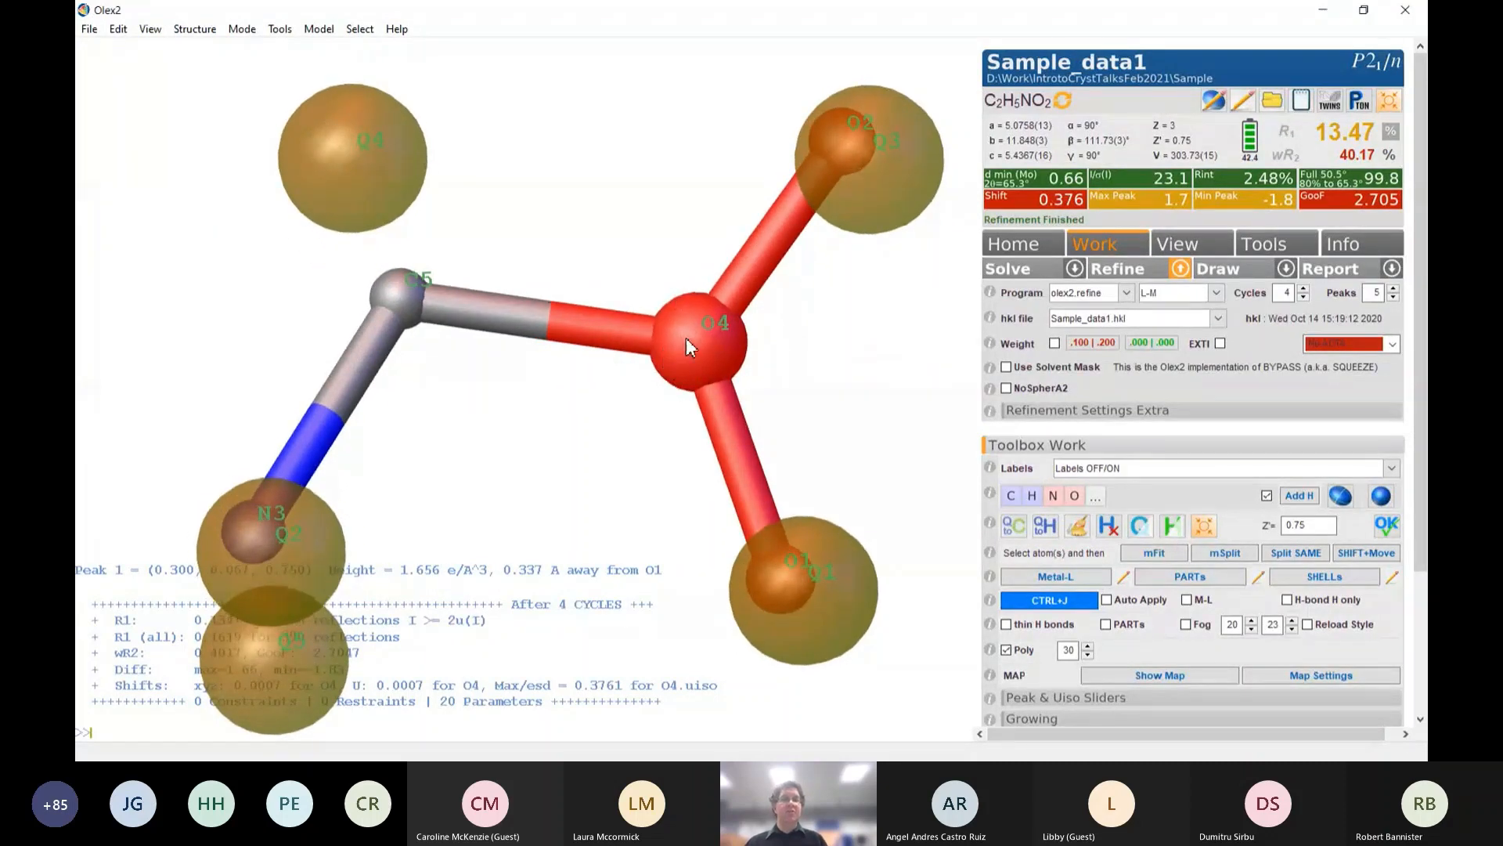
drag(736, 393, 703, 397)
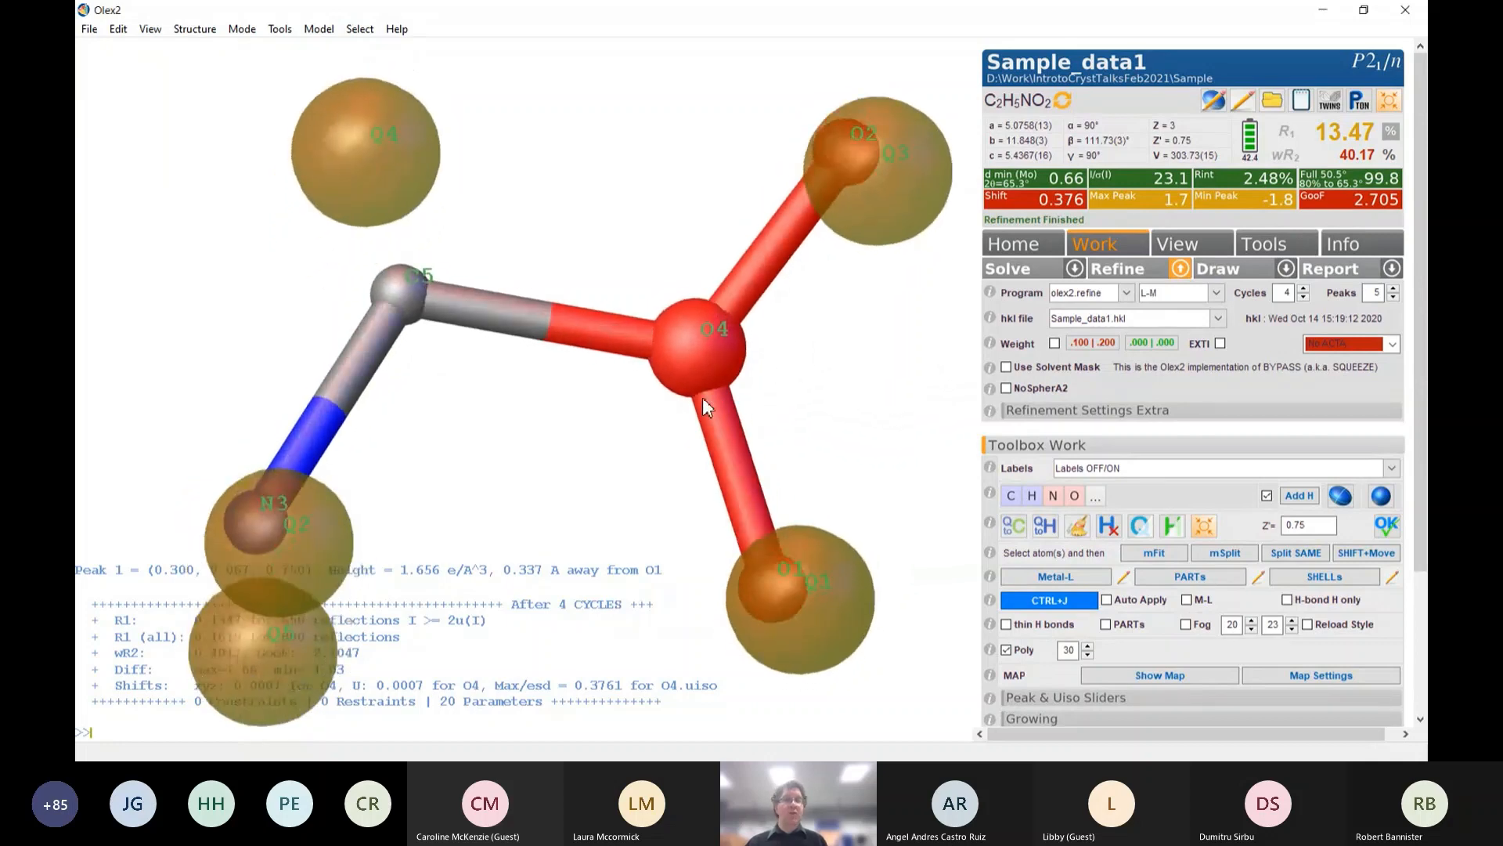
mouse_move(601, 379)
mouse_down()
mouse_move(614, 403)
mouse_move(603, 367)
mouse_up()
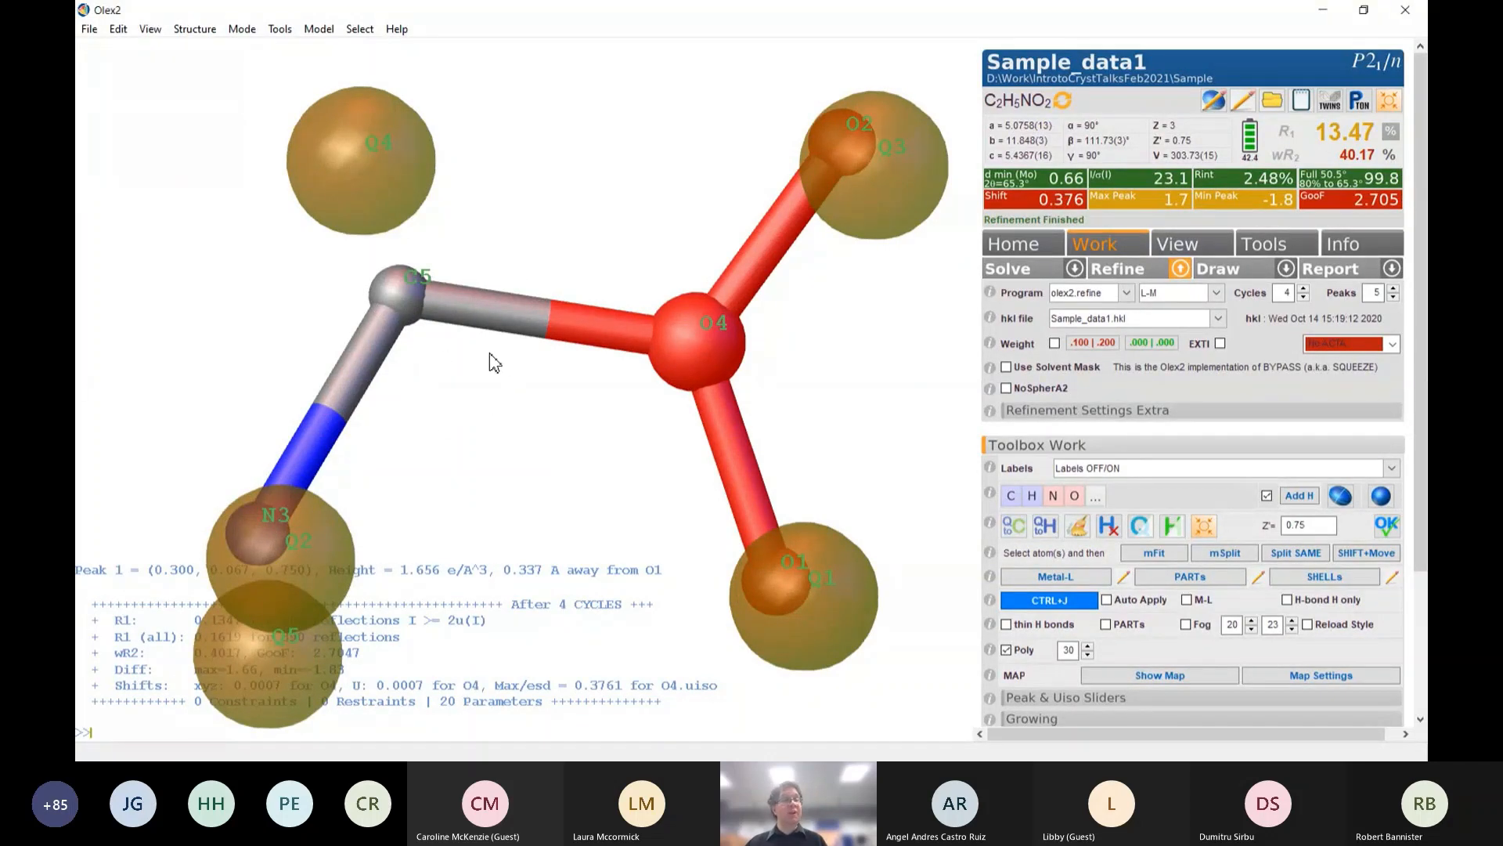
drag(551, 397, 446, 430)
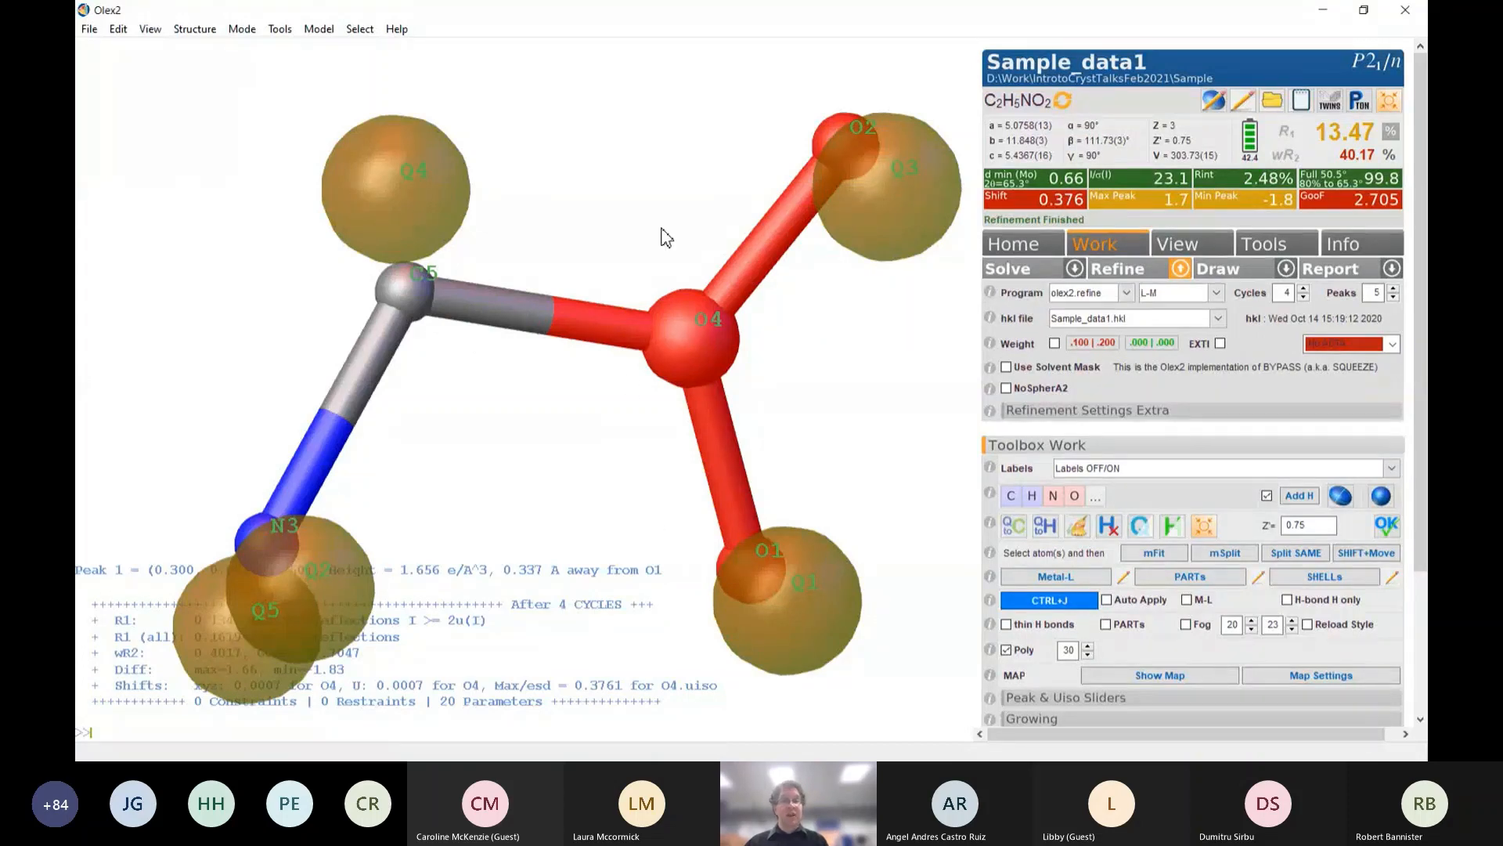
Change the central atom O4 back to carbon and refine the model again
click(697, 337)
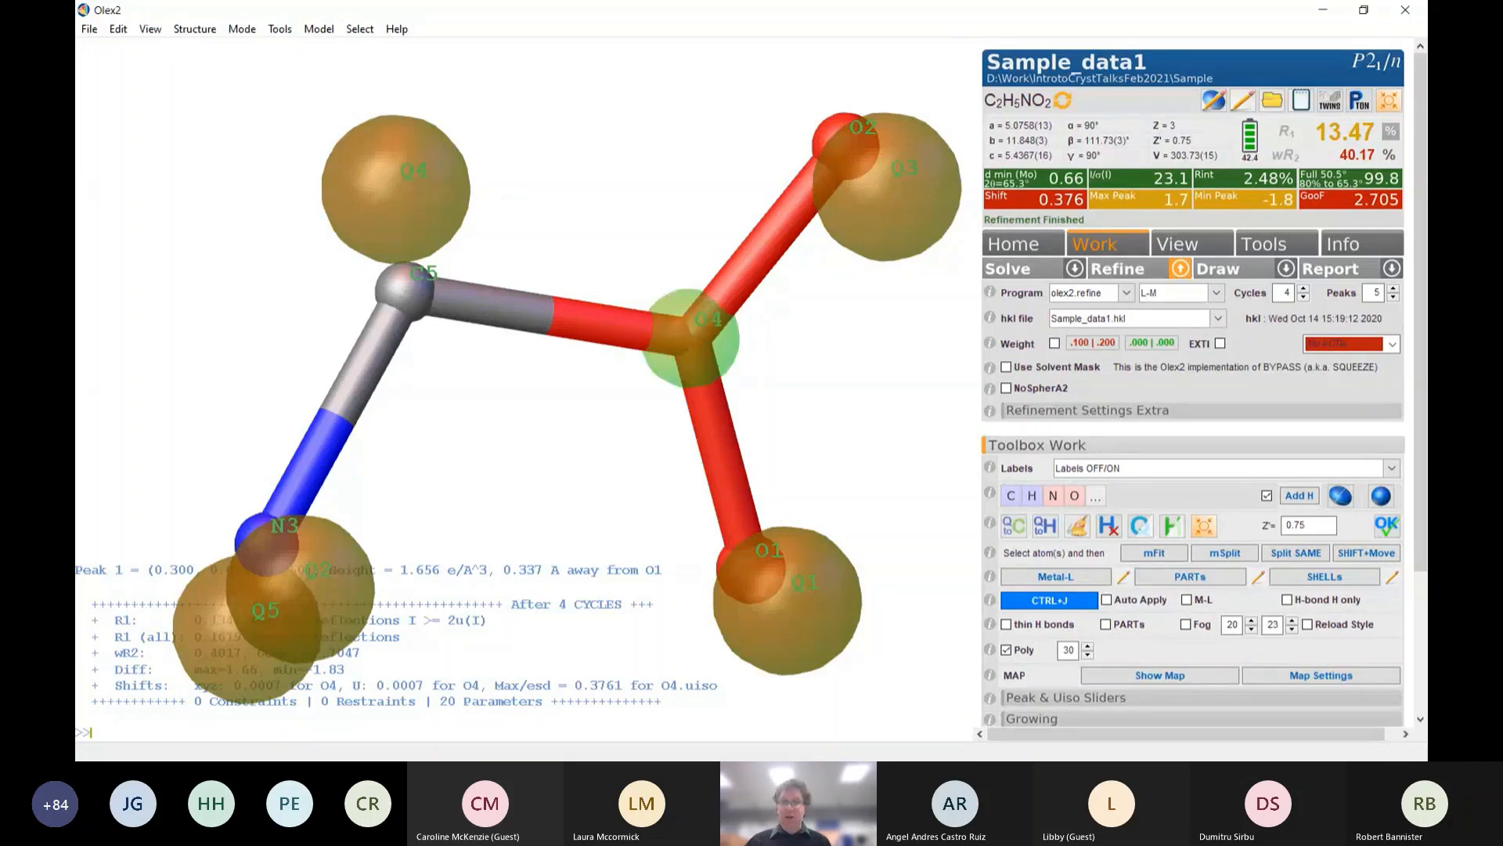
click(1012, 497)
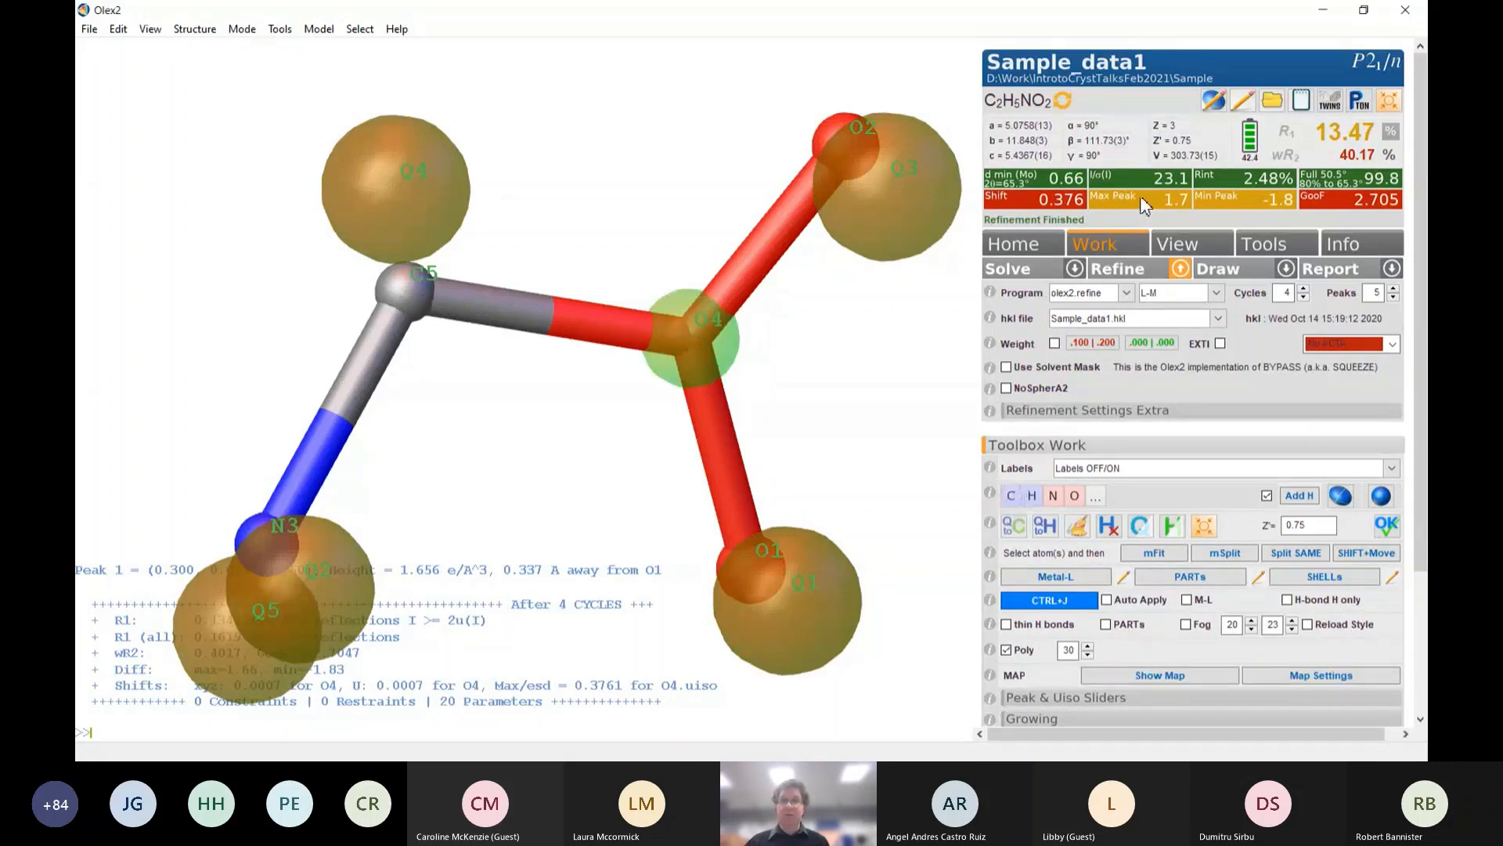
click(1120, 270)
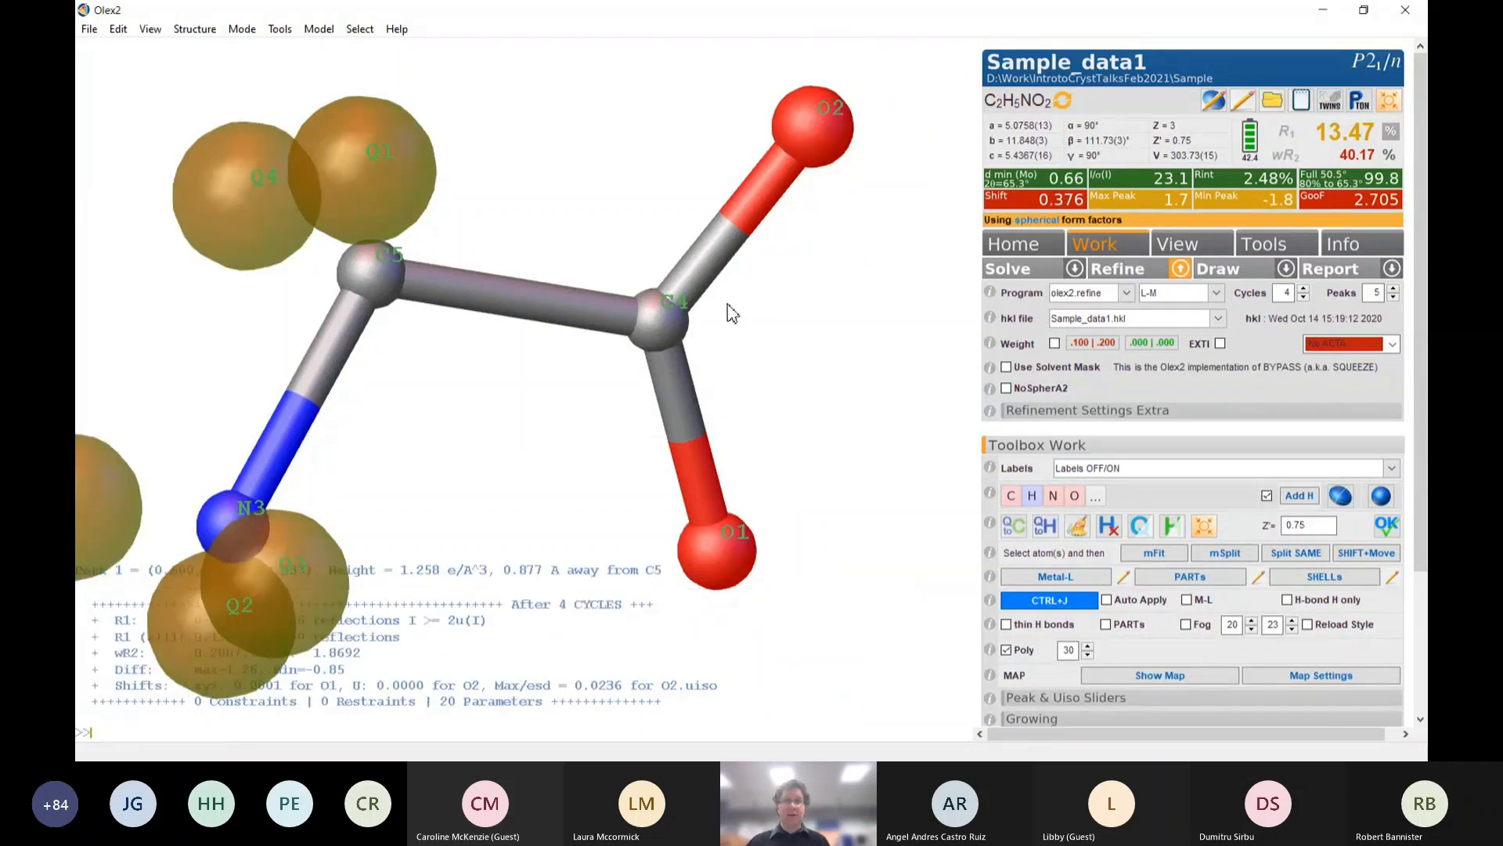
drag(253, 432, 627, 329)
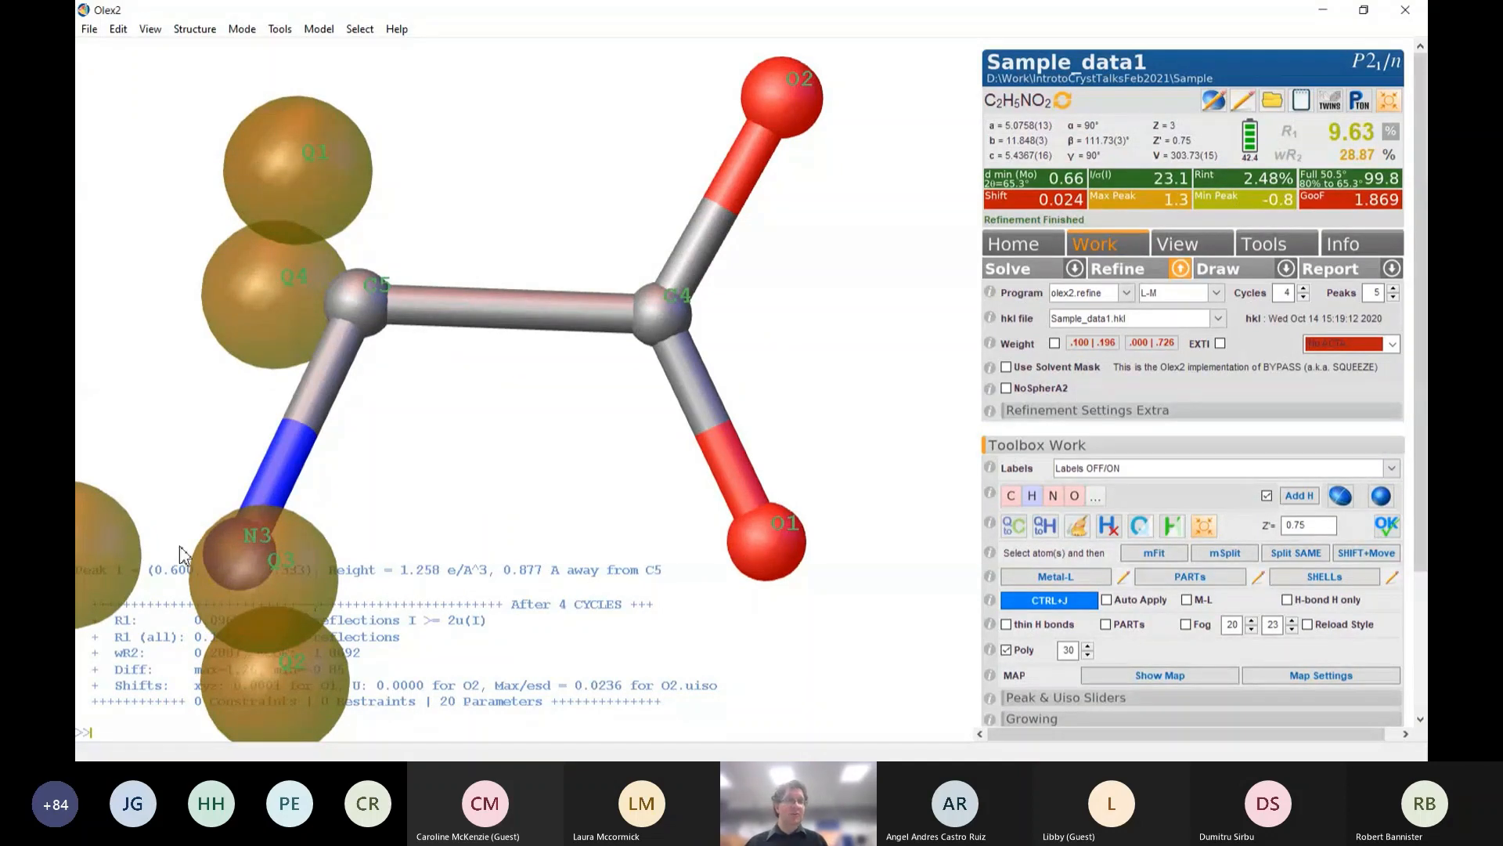
Reassign oxygen O2 as carbon and refine the model to examine how the misassigned atom behaves
click(795, 94)
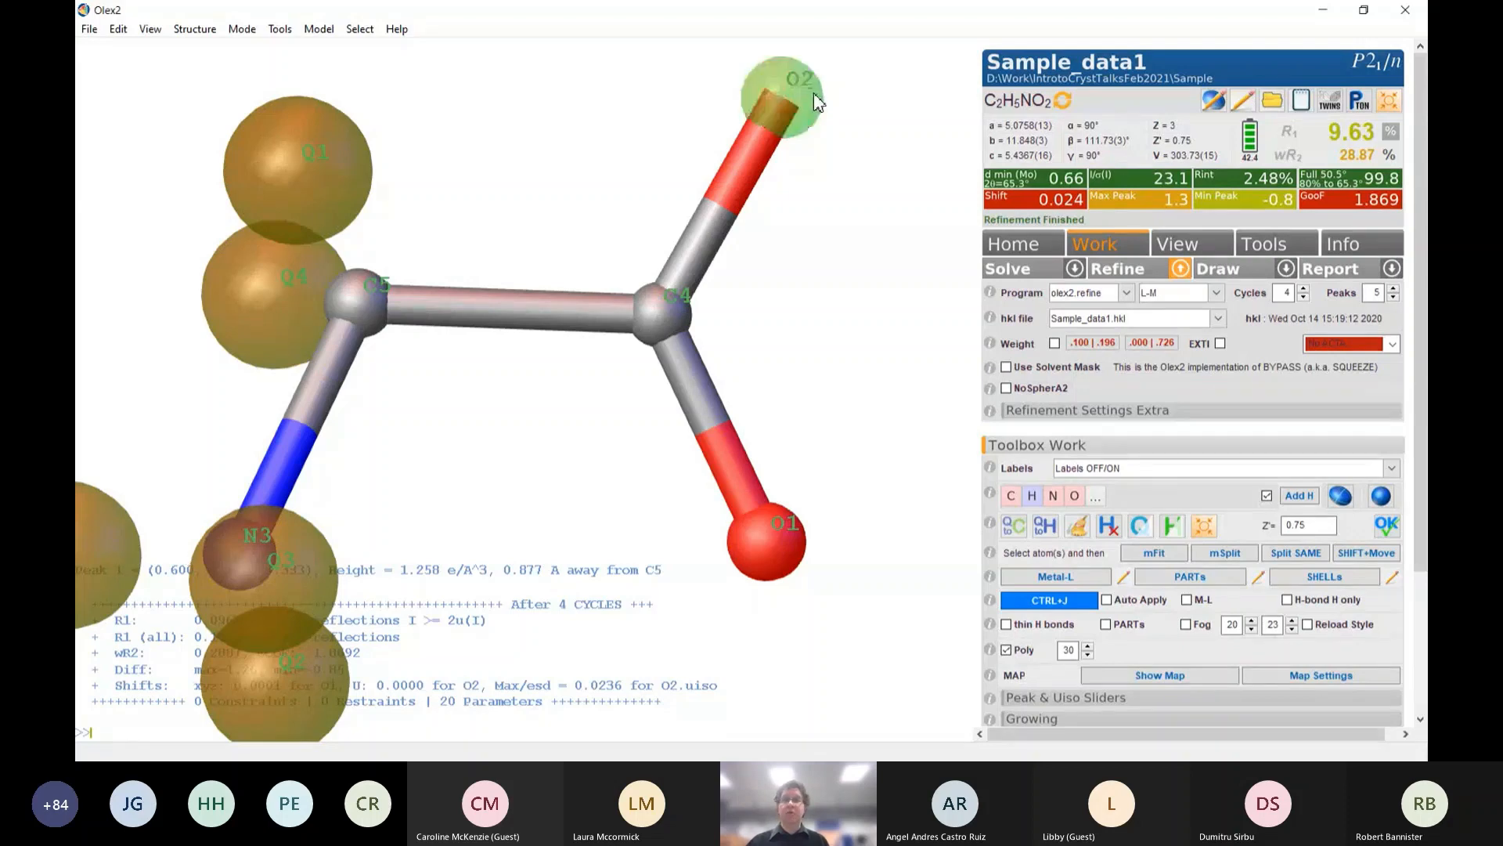
click(1011, 499)
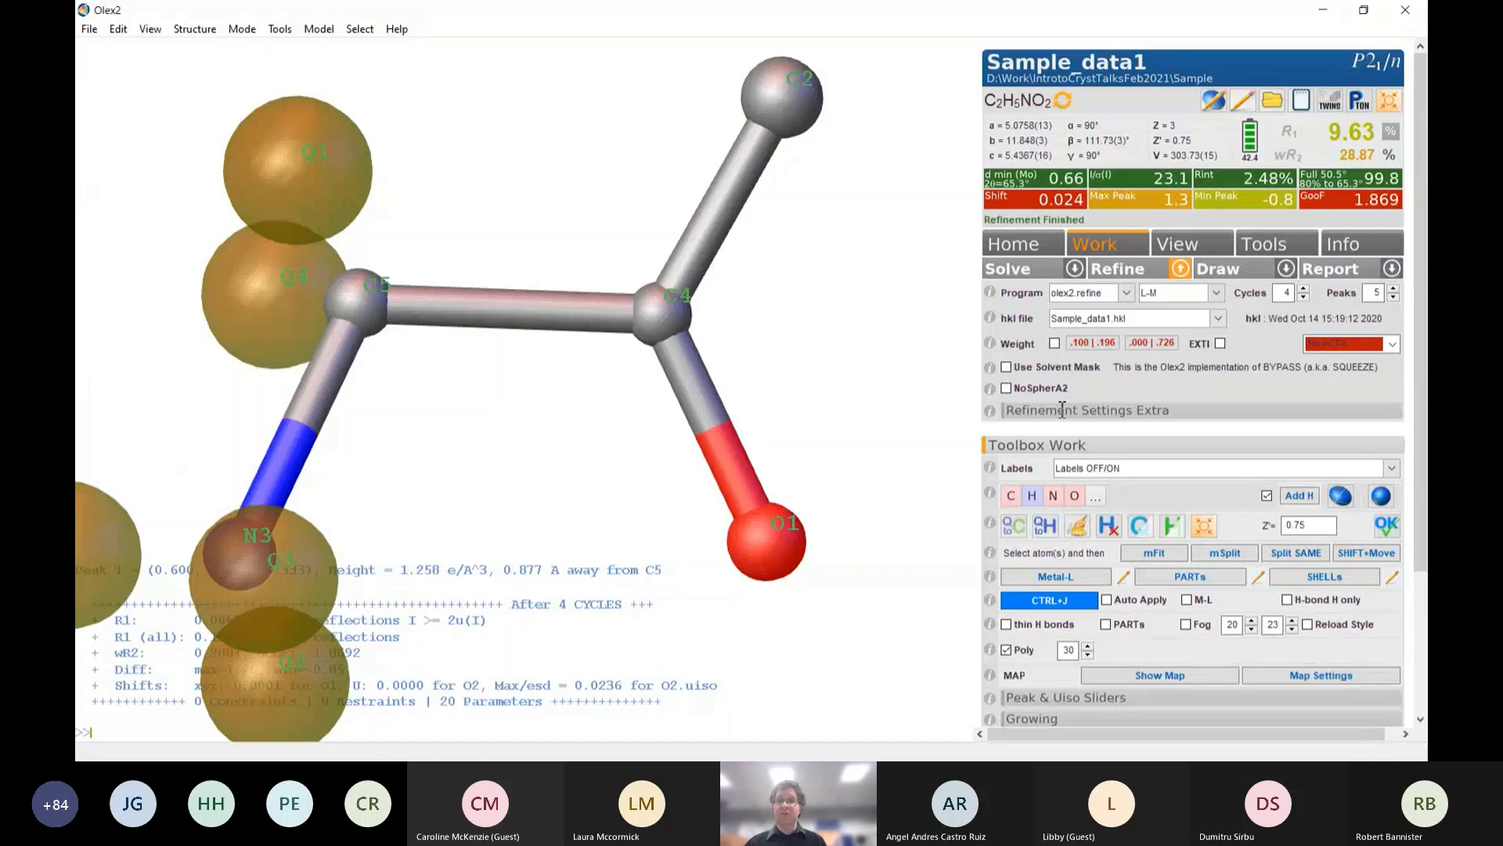
click(1137, 279)
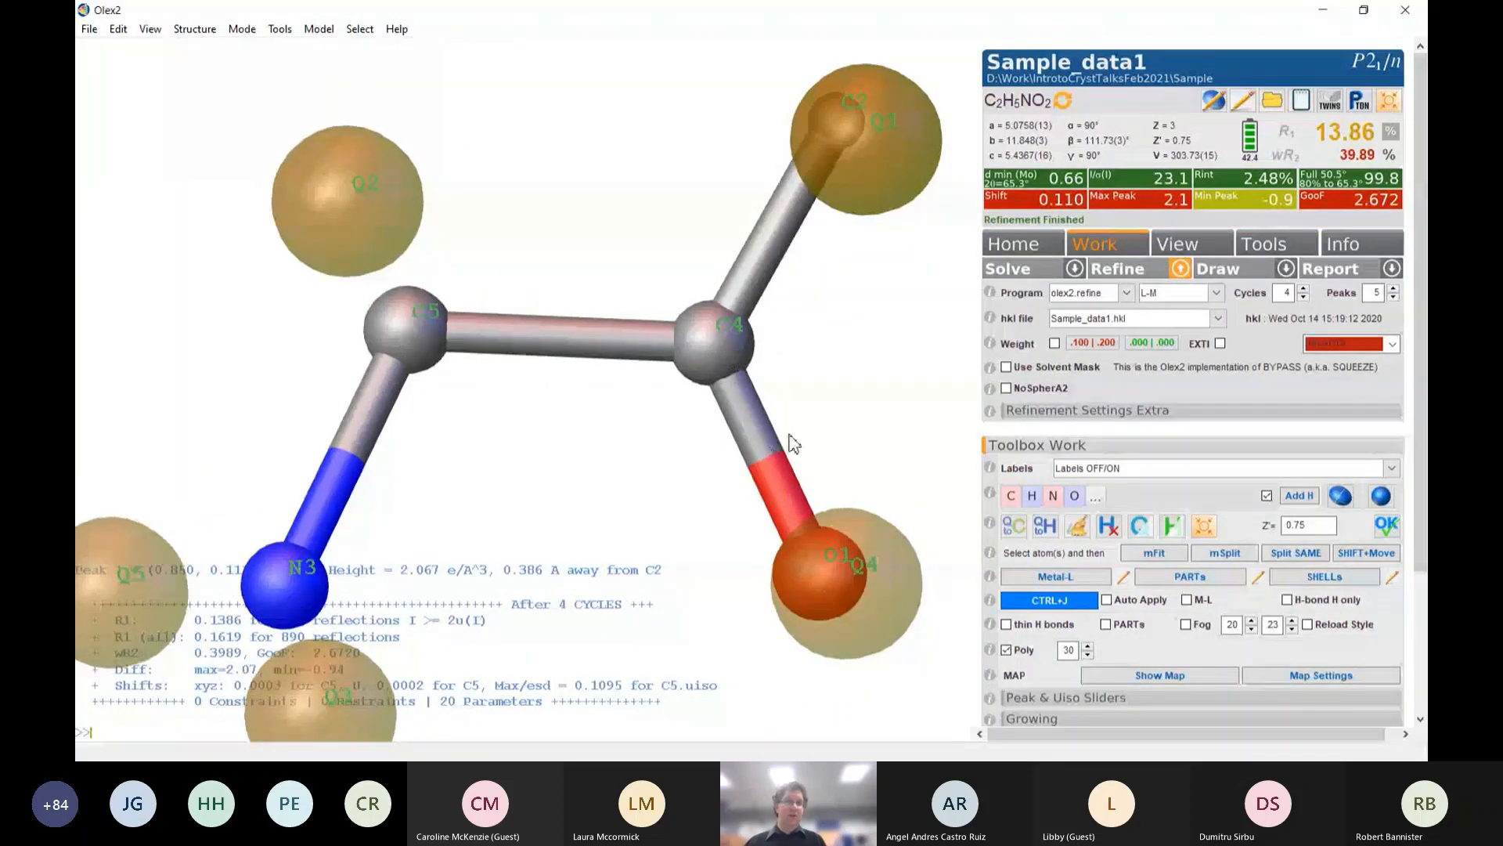
drag(818, 211, 824, 125)
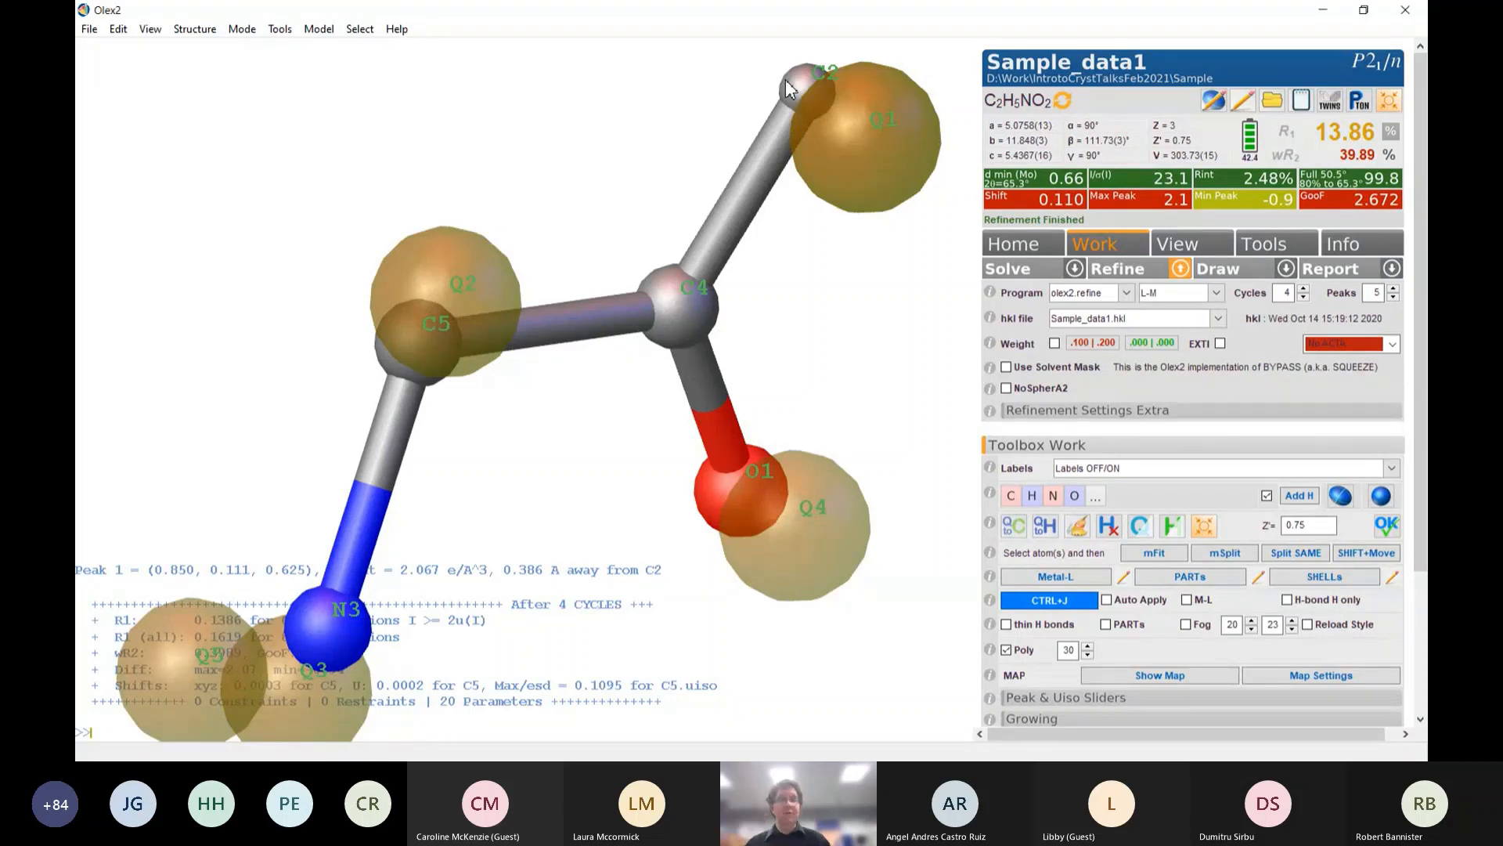
drag(865, 321, 792, 70)
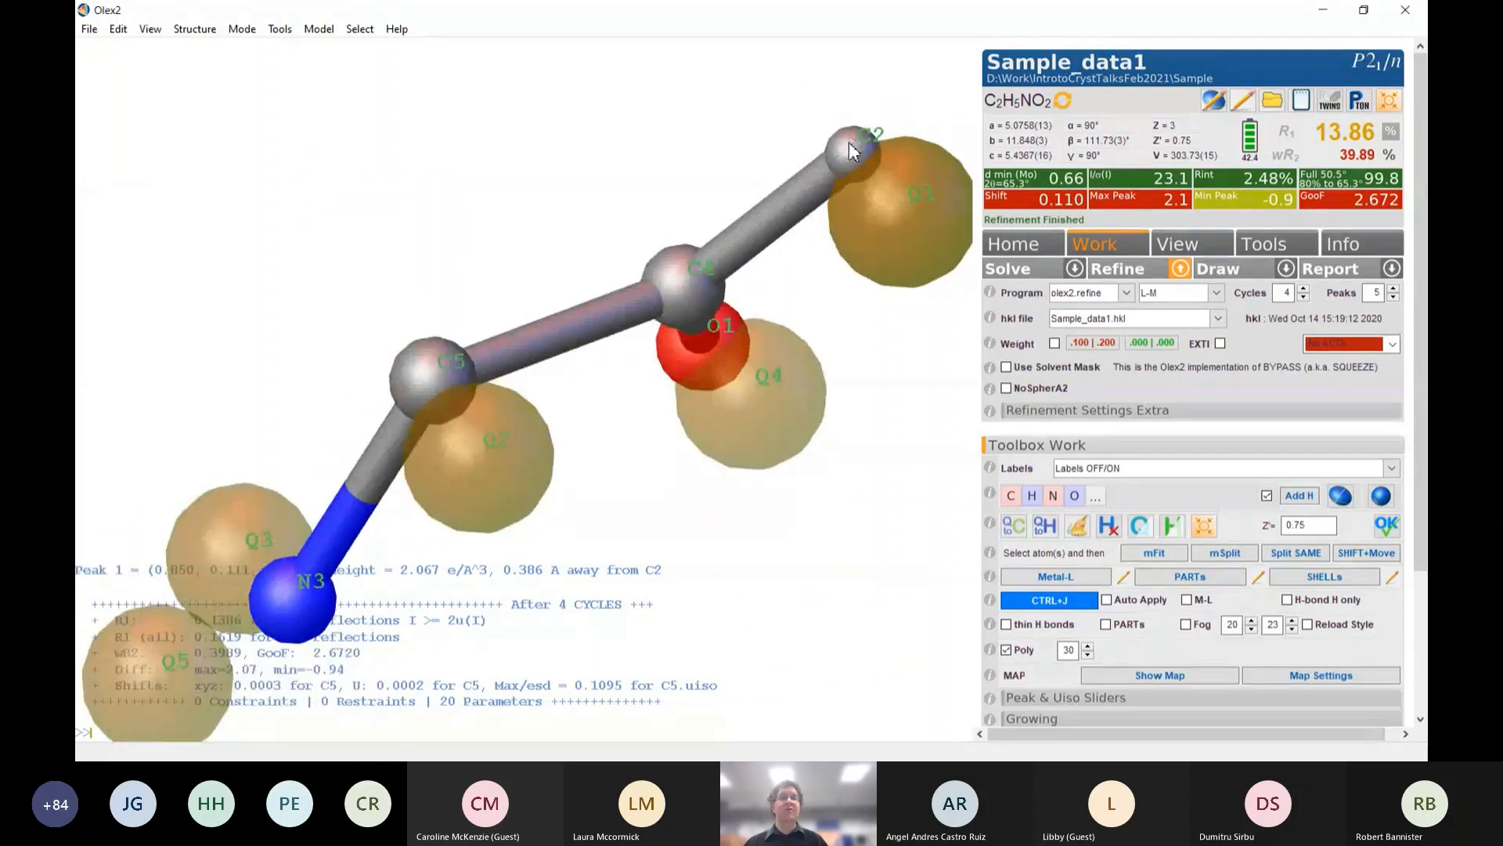
drag(853, 149, 803, 108)
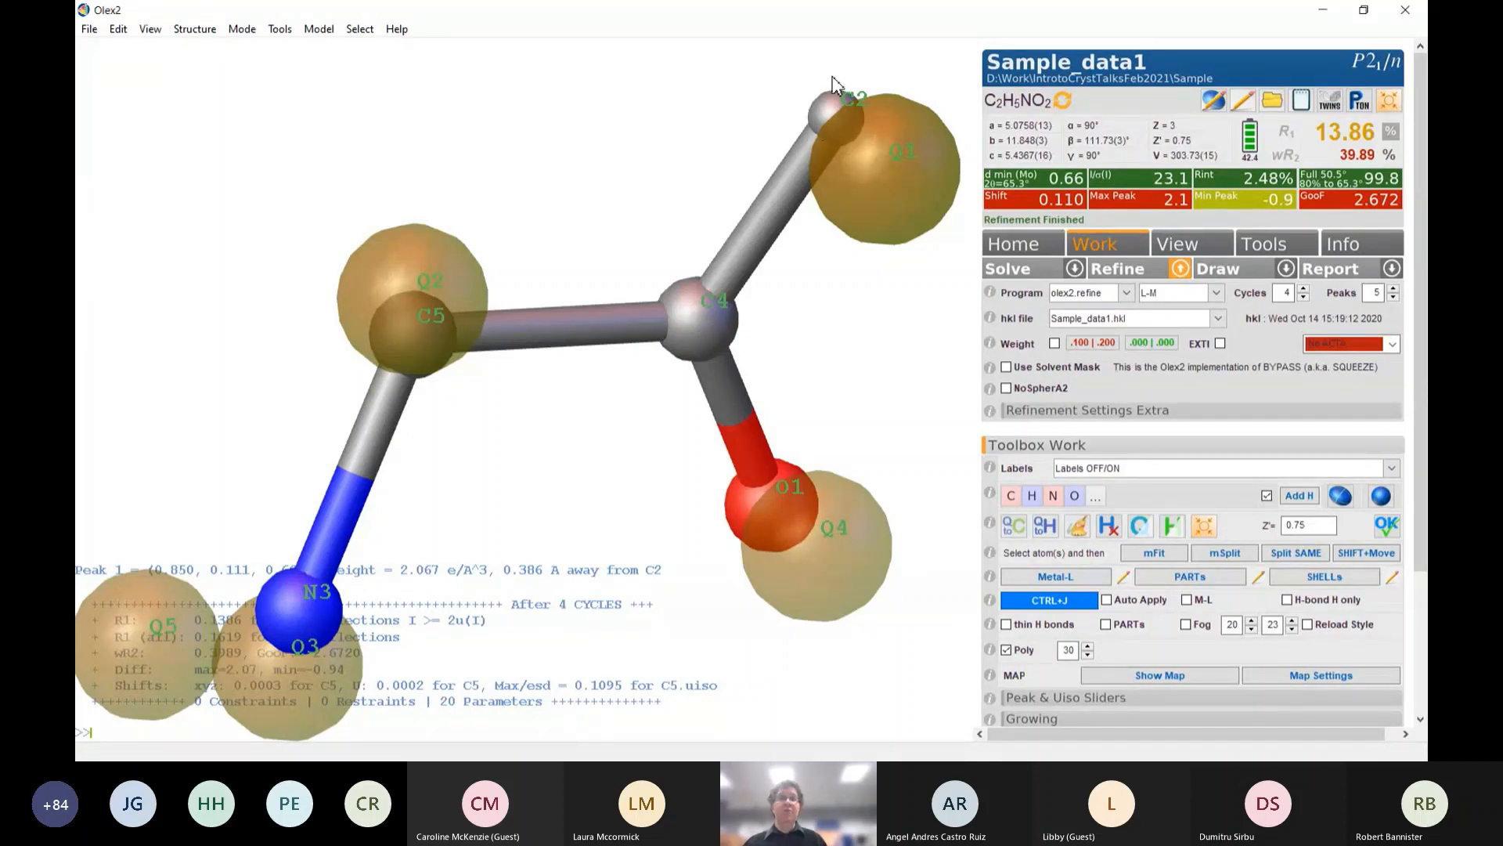
Restore the misassigned atom C2 to oxygen and rerun the refinement
click(826, 110)
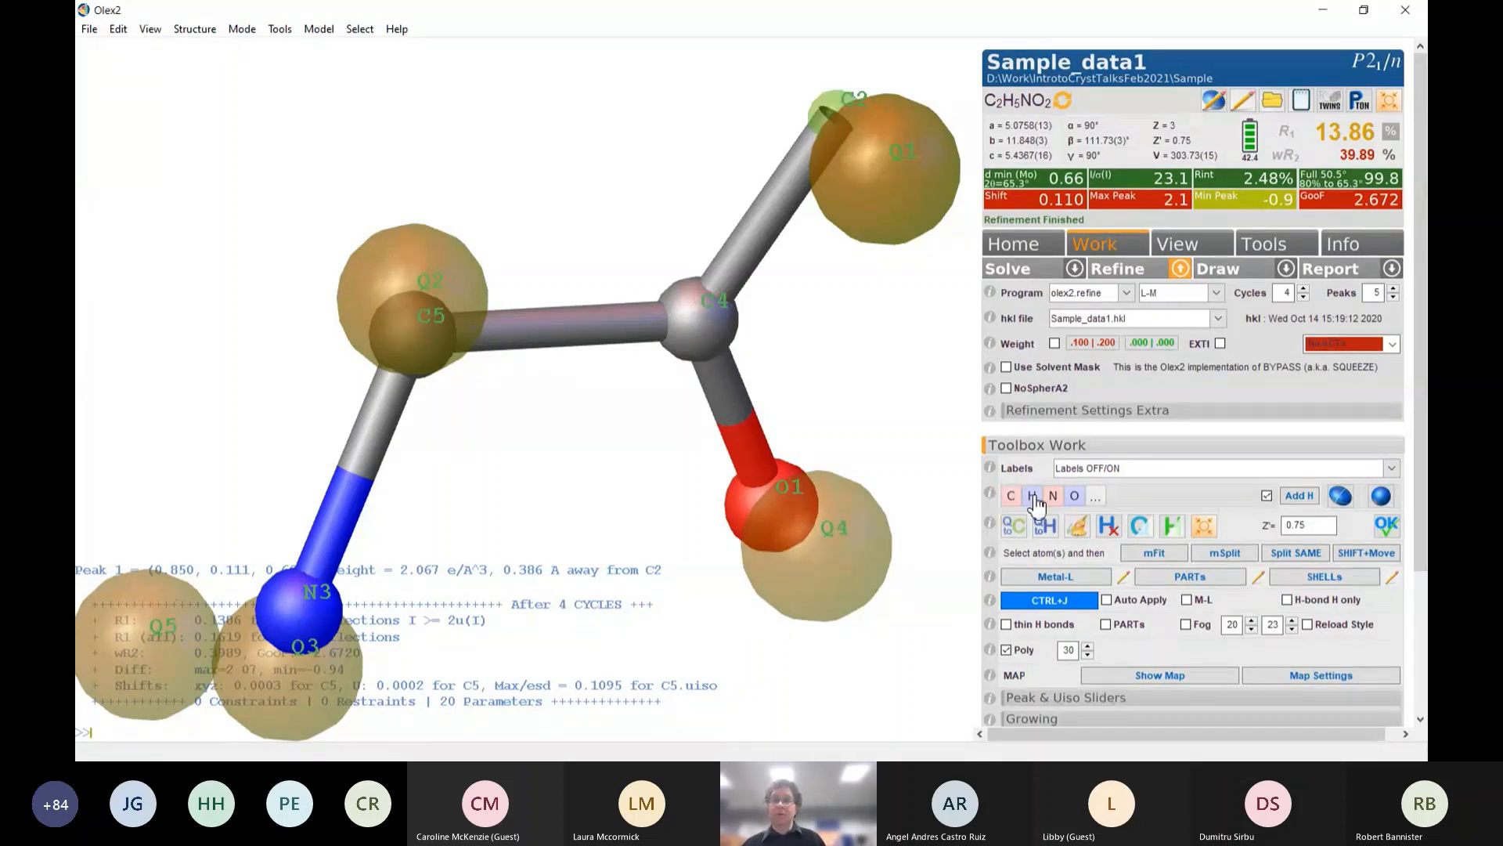
click(1076, 497)
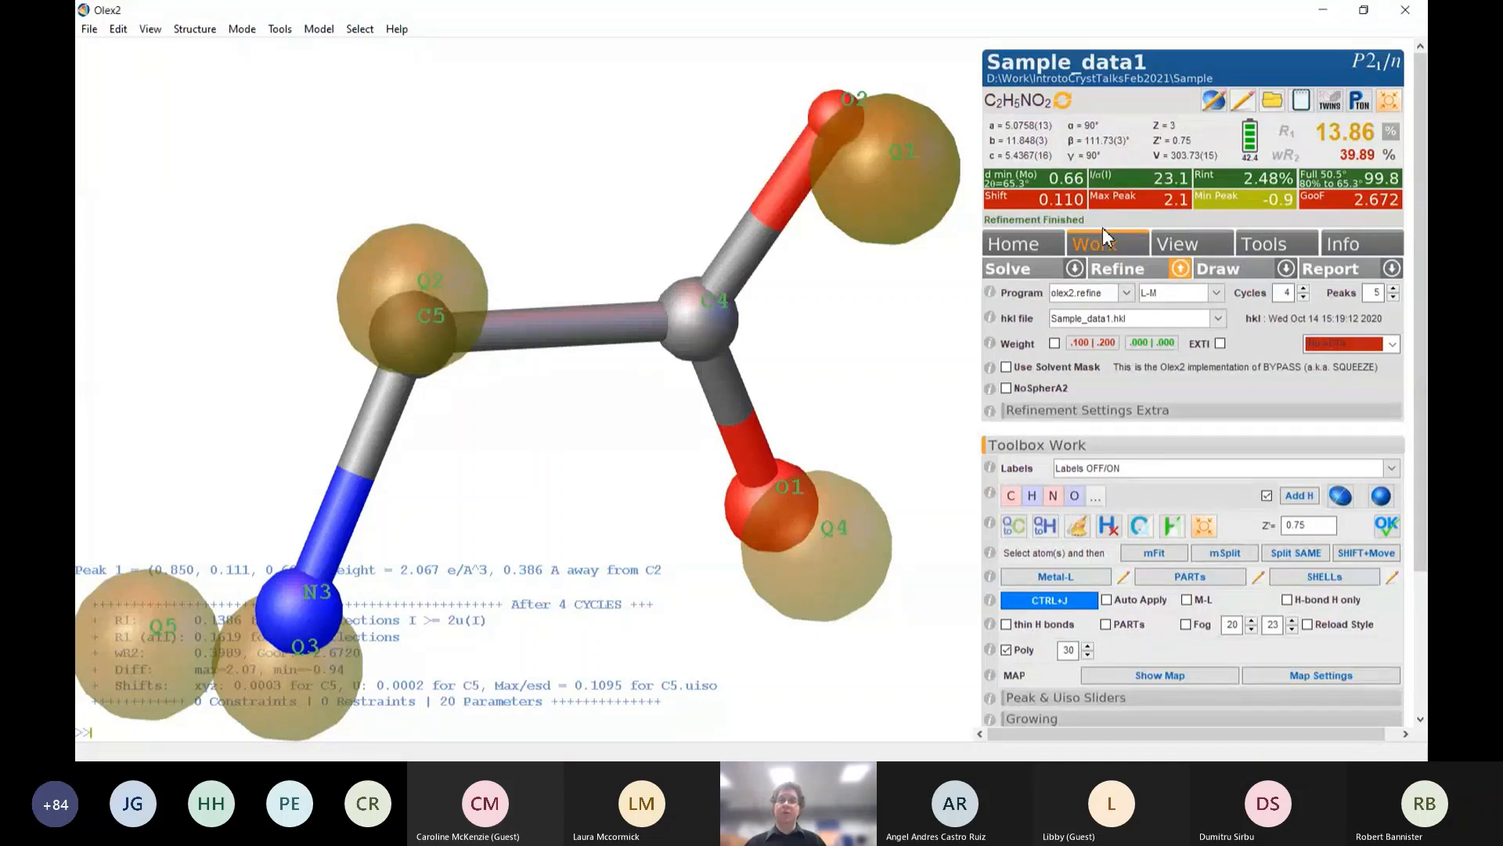
click(1120, 271)
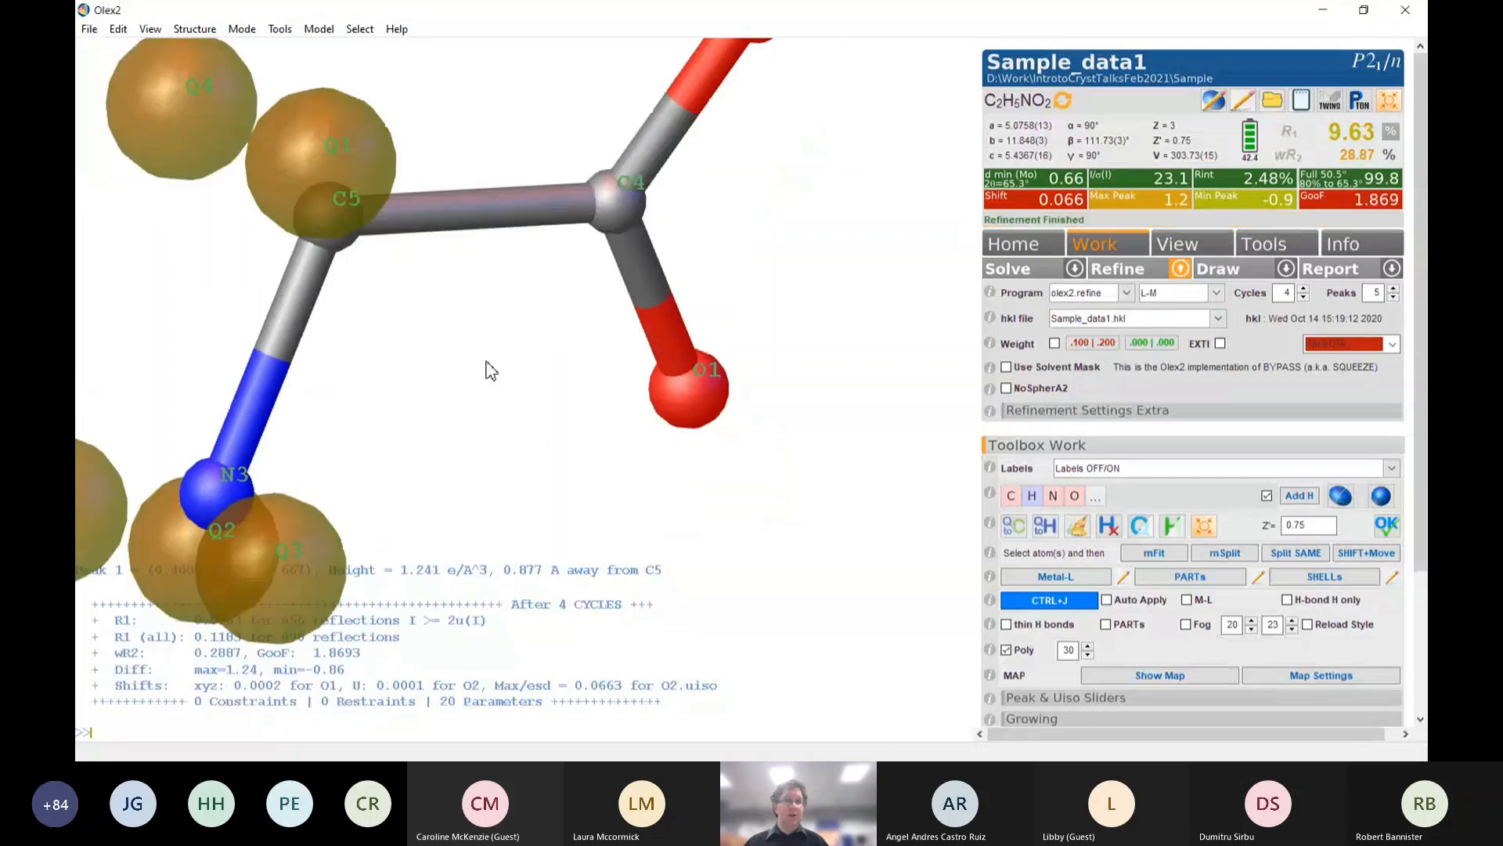
drag(568, 513, 583, 436)
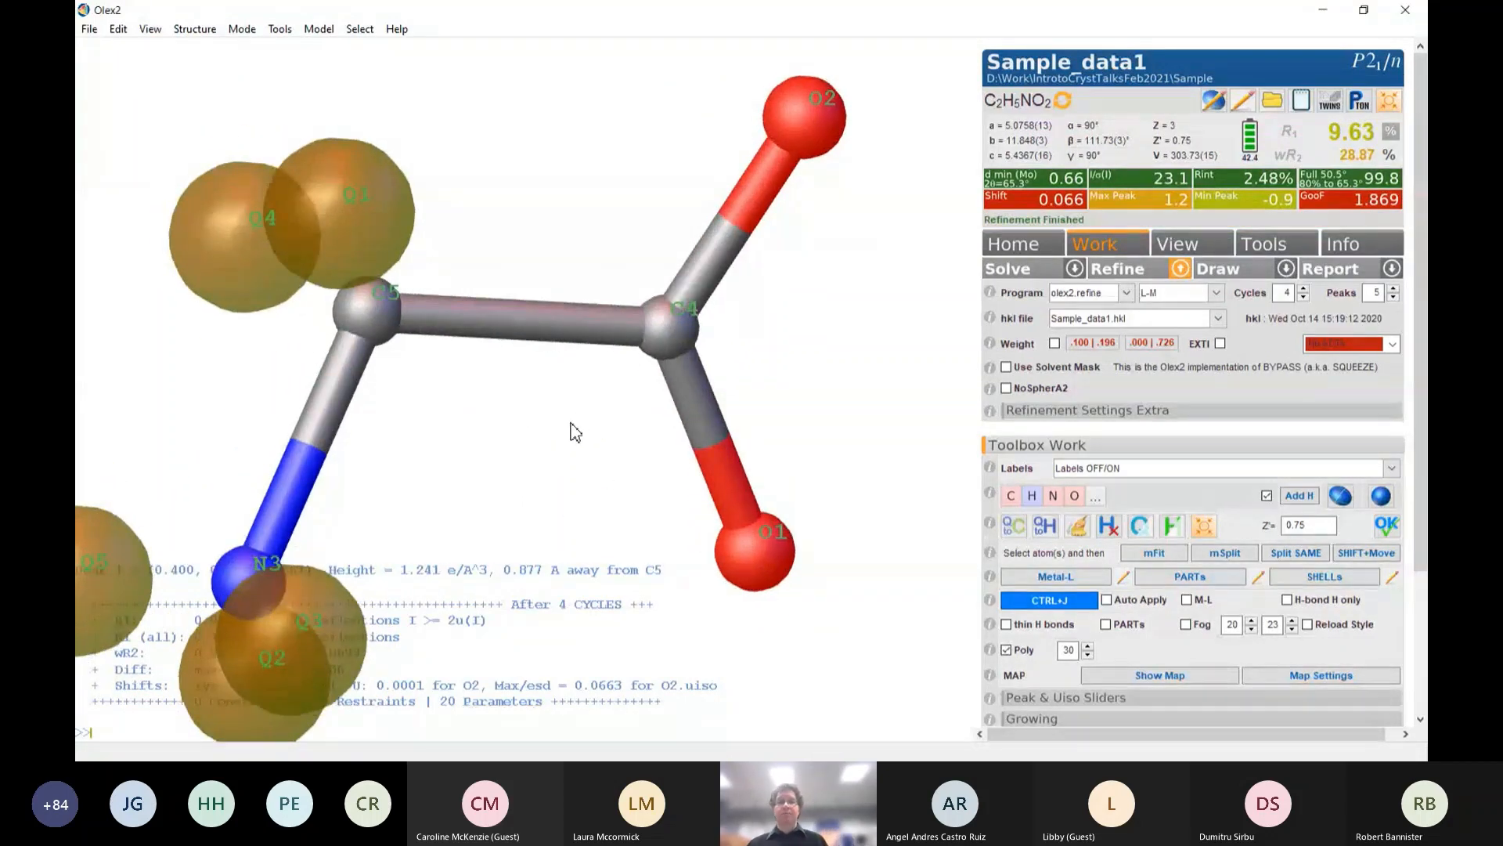
mouse_move(571, 428)
middle_down()
mouse_move(556, 411)
mouse_move(584, 430)
middle_up()
drag(661, 493, 647, 454)
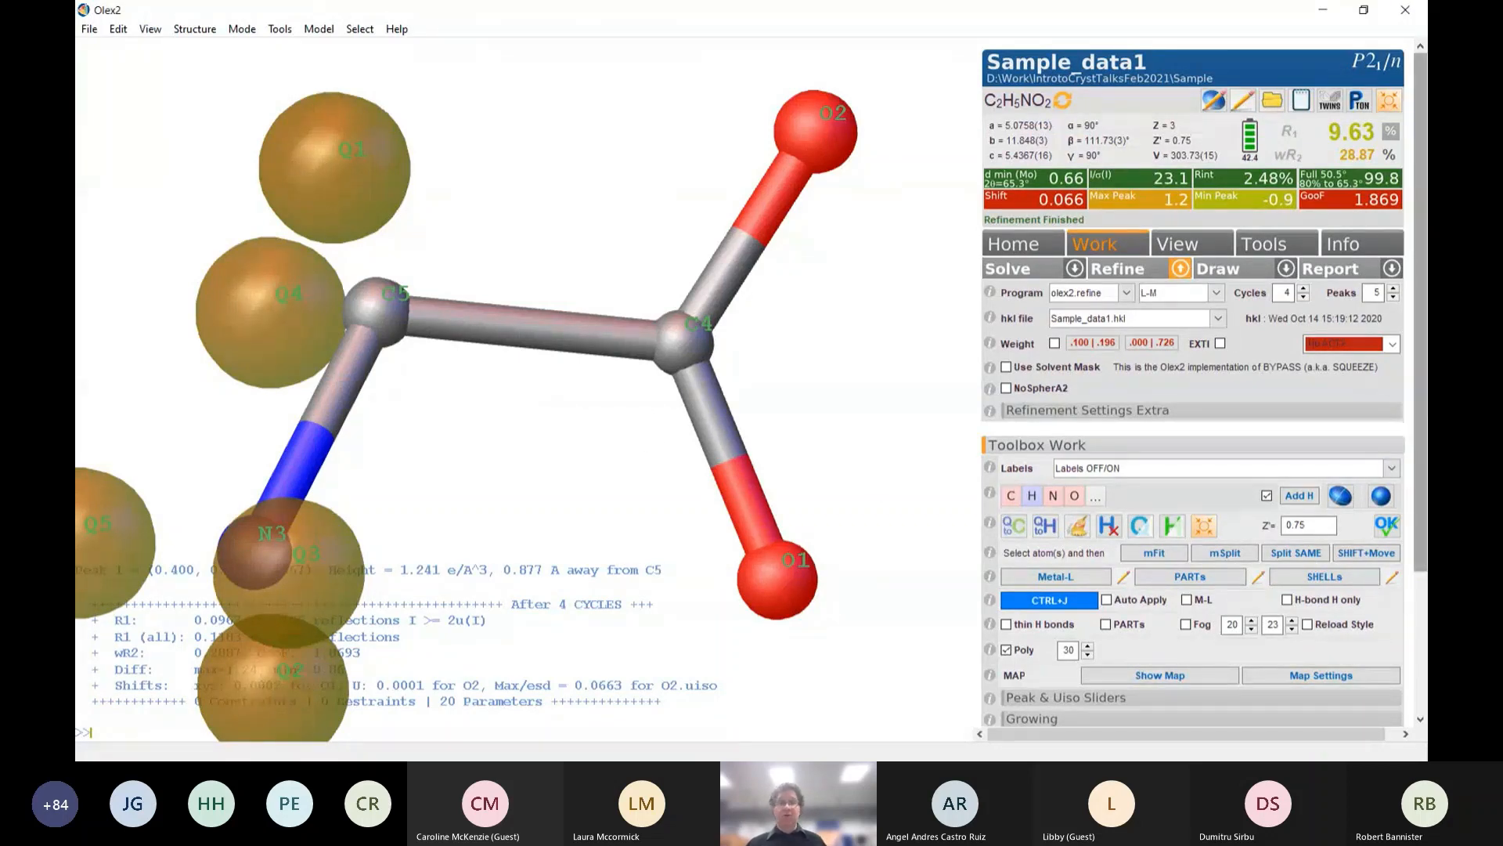
Open the refinement history and compare the earlier models with the central carbon set as oxygen and with O2 set as carbon
scroll(1193, 392, down, 3)
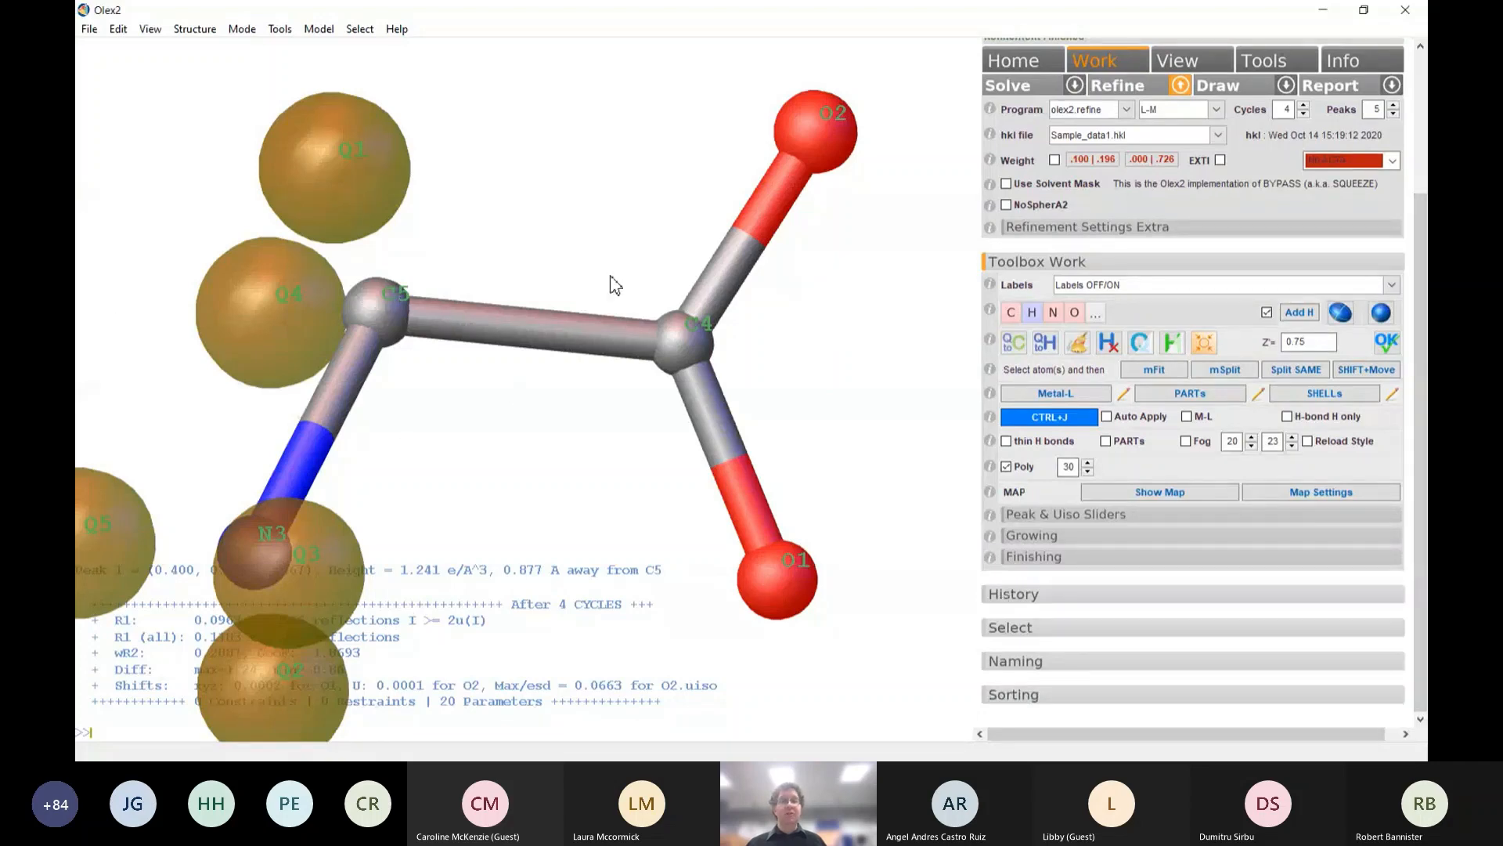
click(1035, 600)
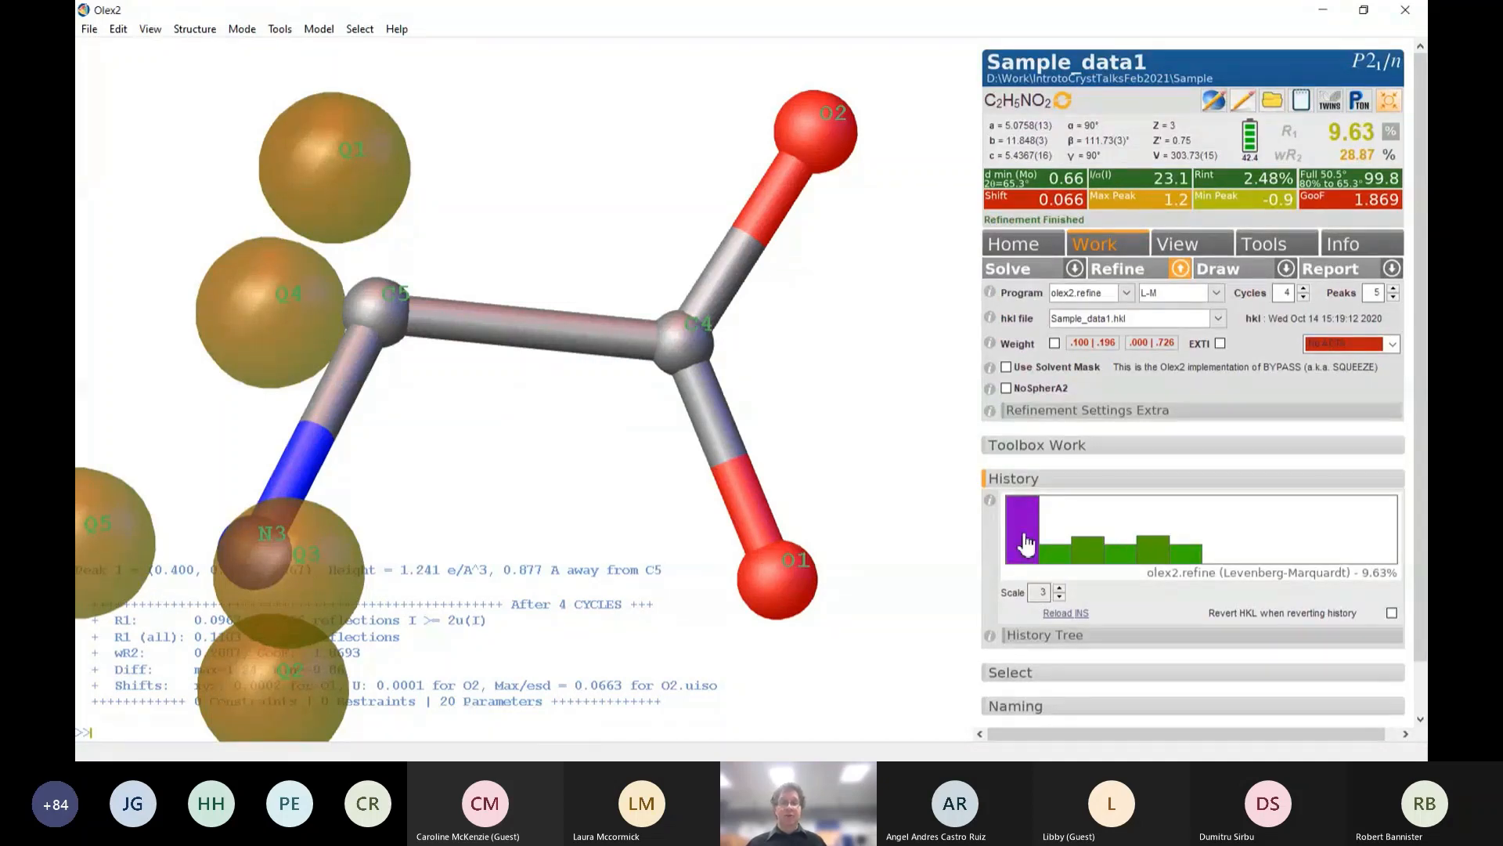
click(1093, 558)
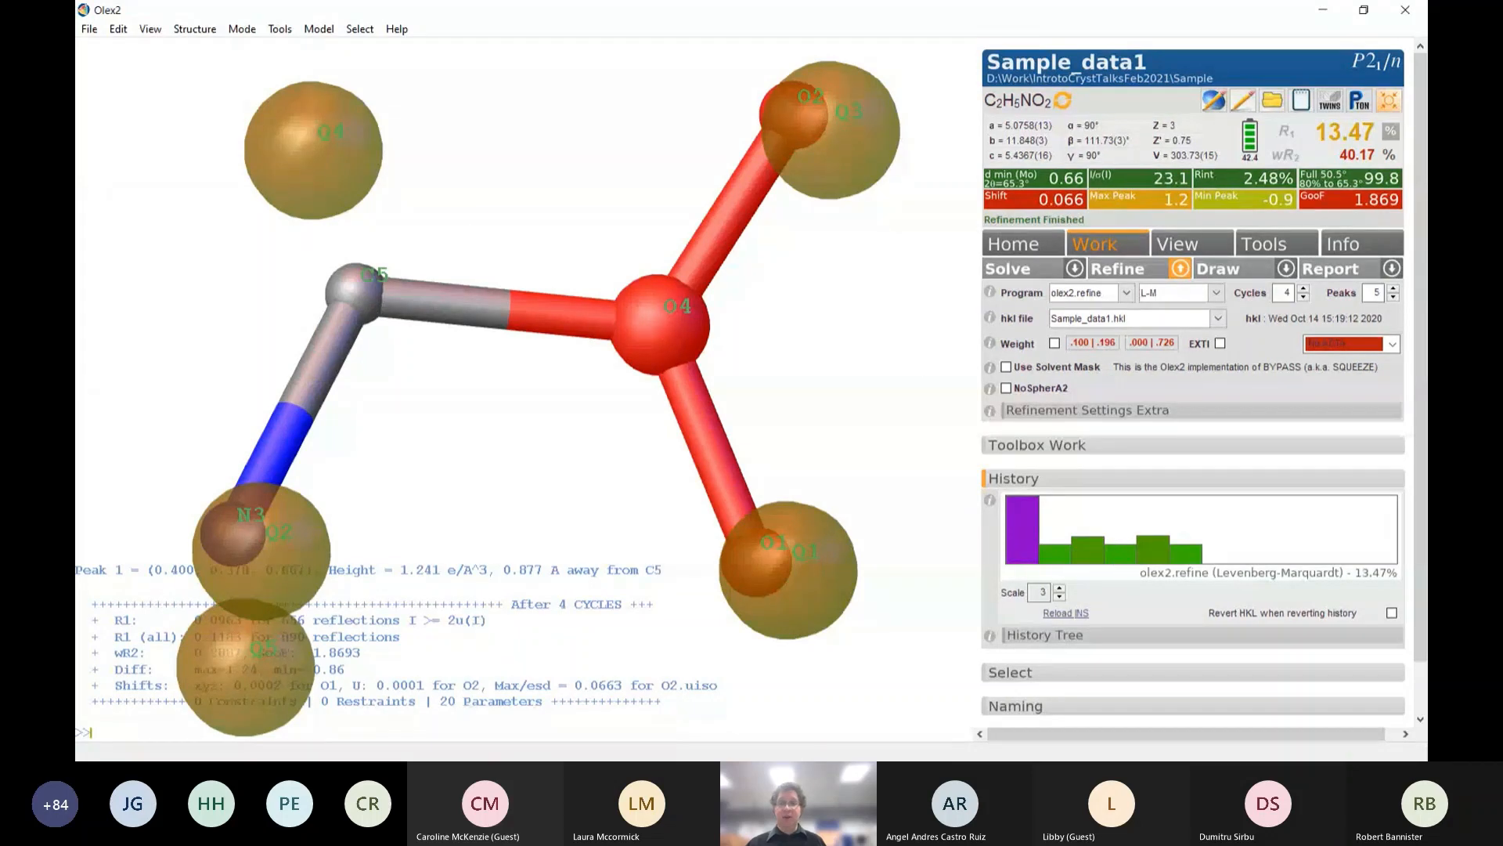
click(1148, 557)
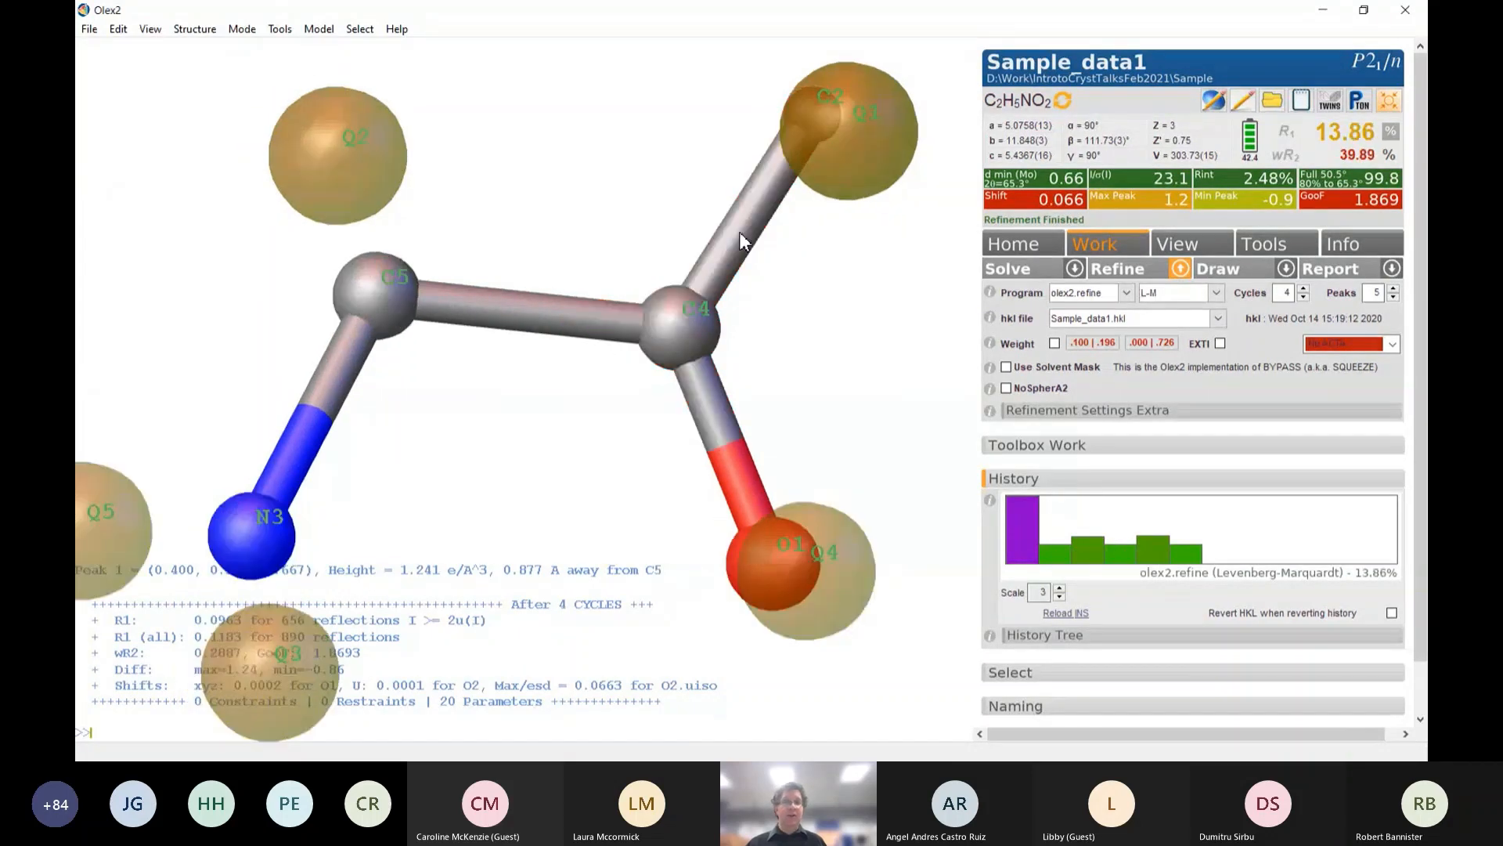
click(1091, 558)
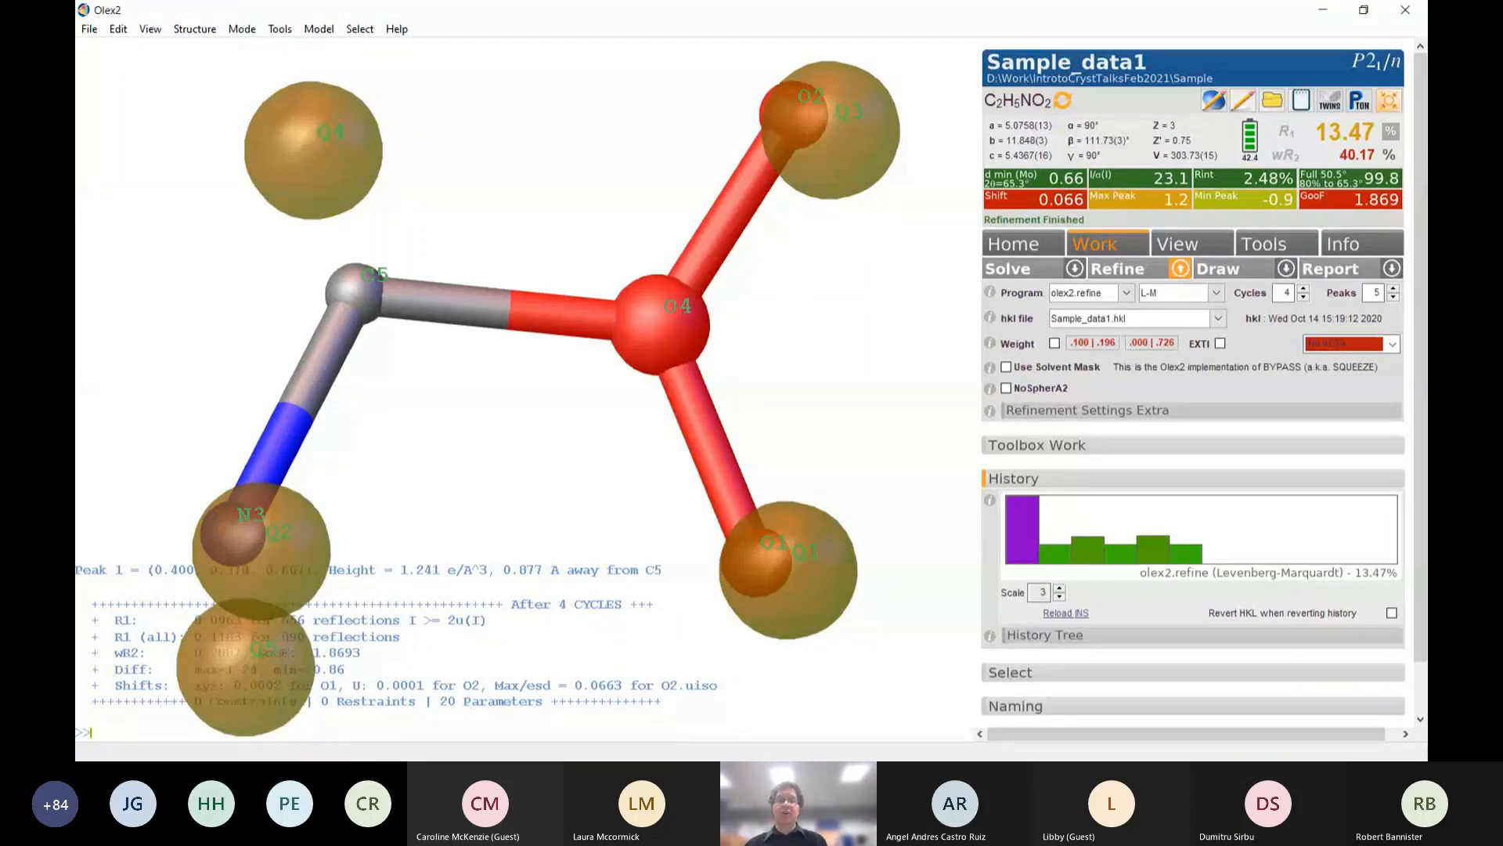
Restore the most recent refinement from the history, with C4 as carbon and O2 as oxygen
click(1185, 557)
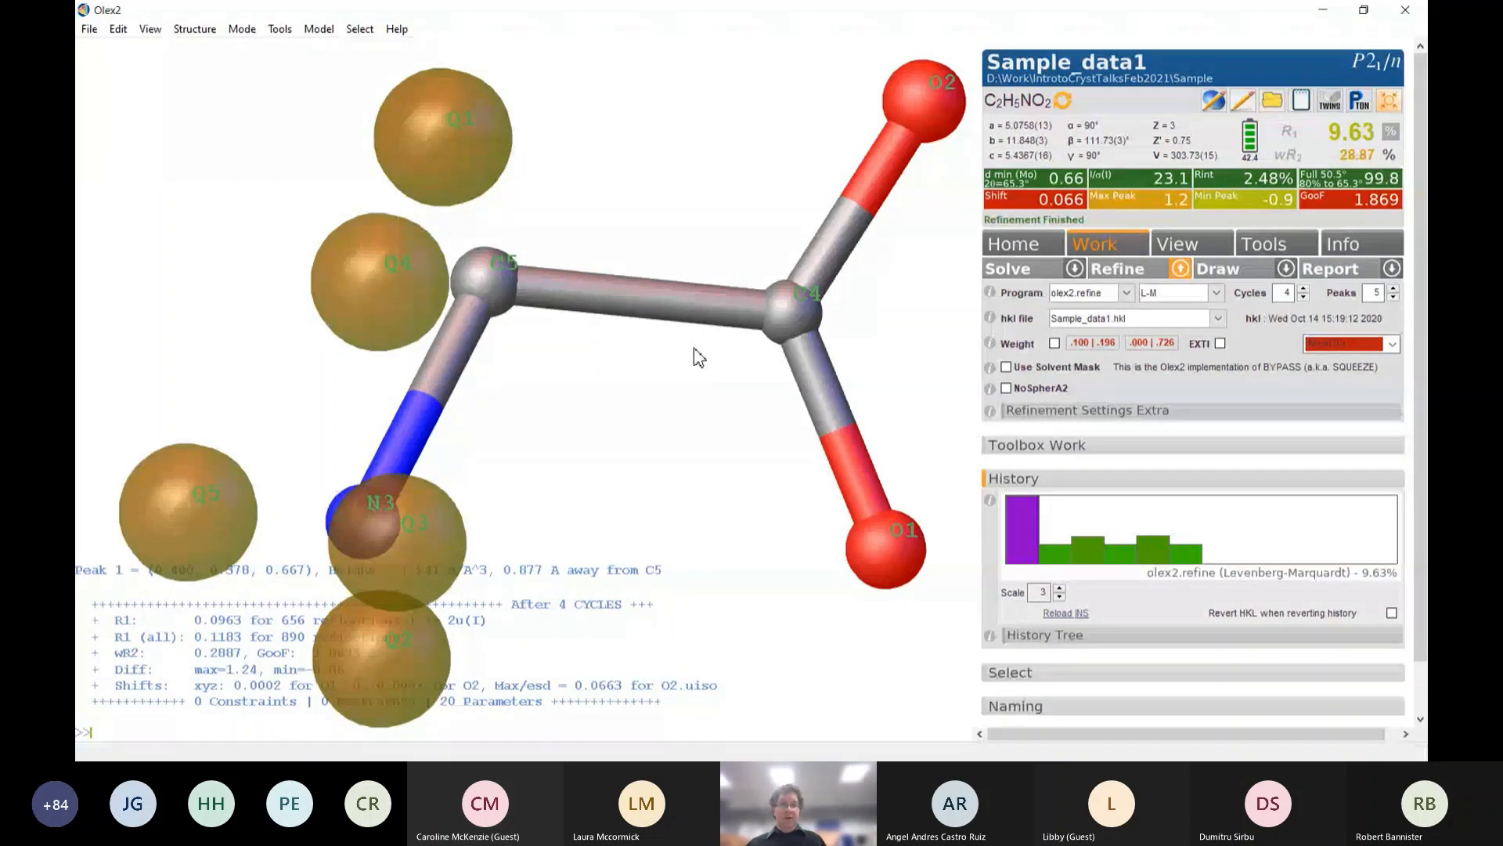
middle_drag(694, 353, 603, 392)
drag(602, 392, 611, 436)
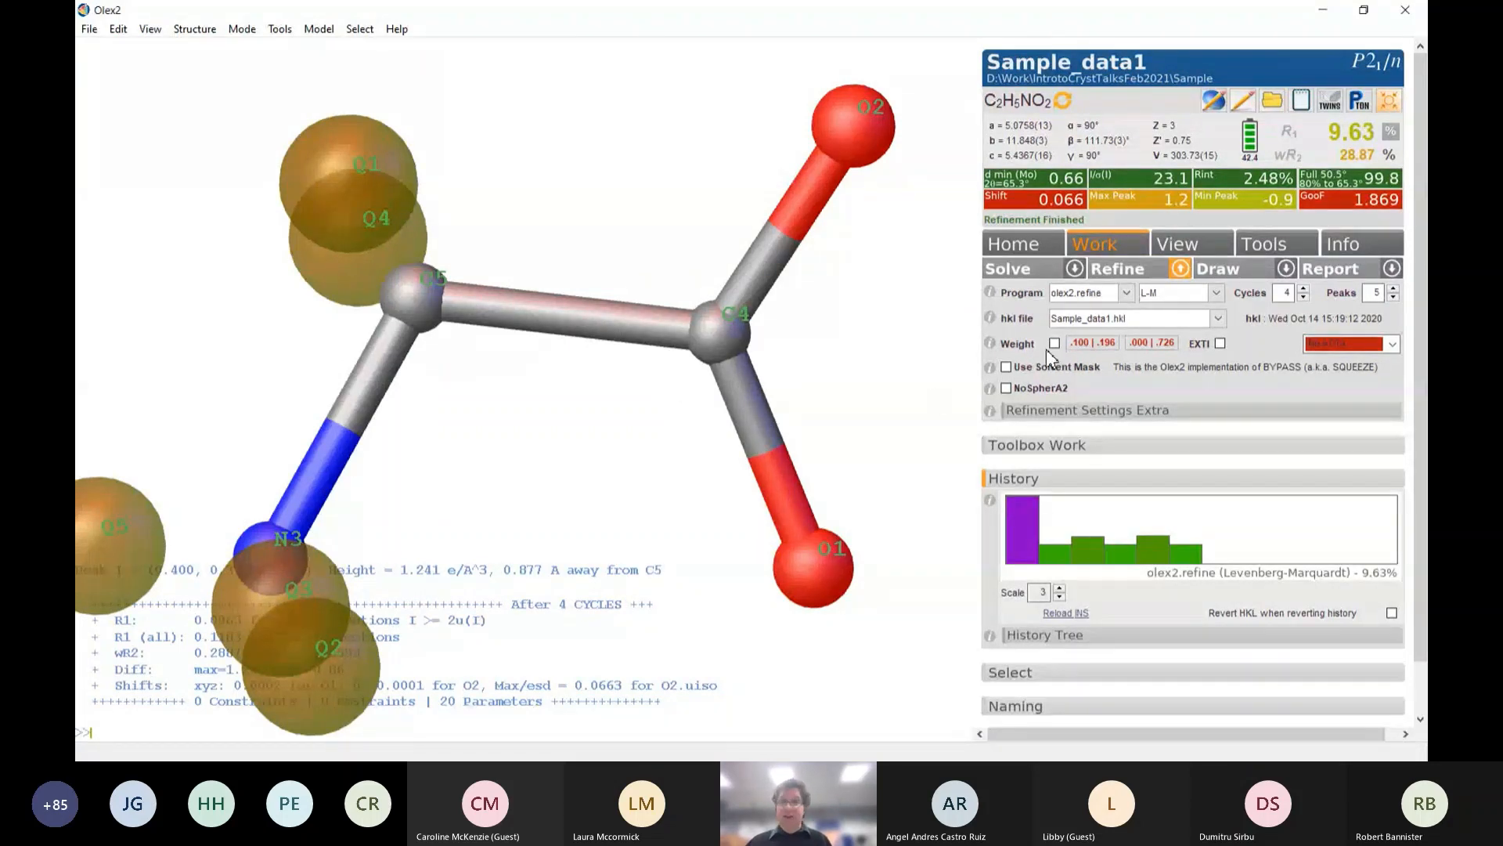
Make the atoms anisotropic, refine the model and inspect the resulting thermal ellipsoids
click(1042, 454)
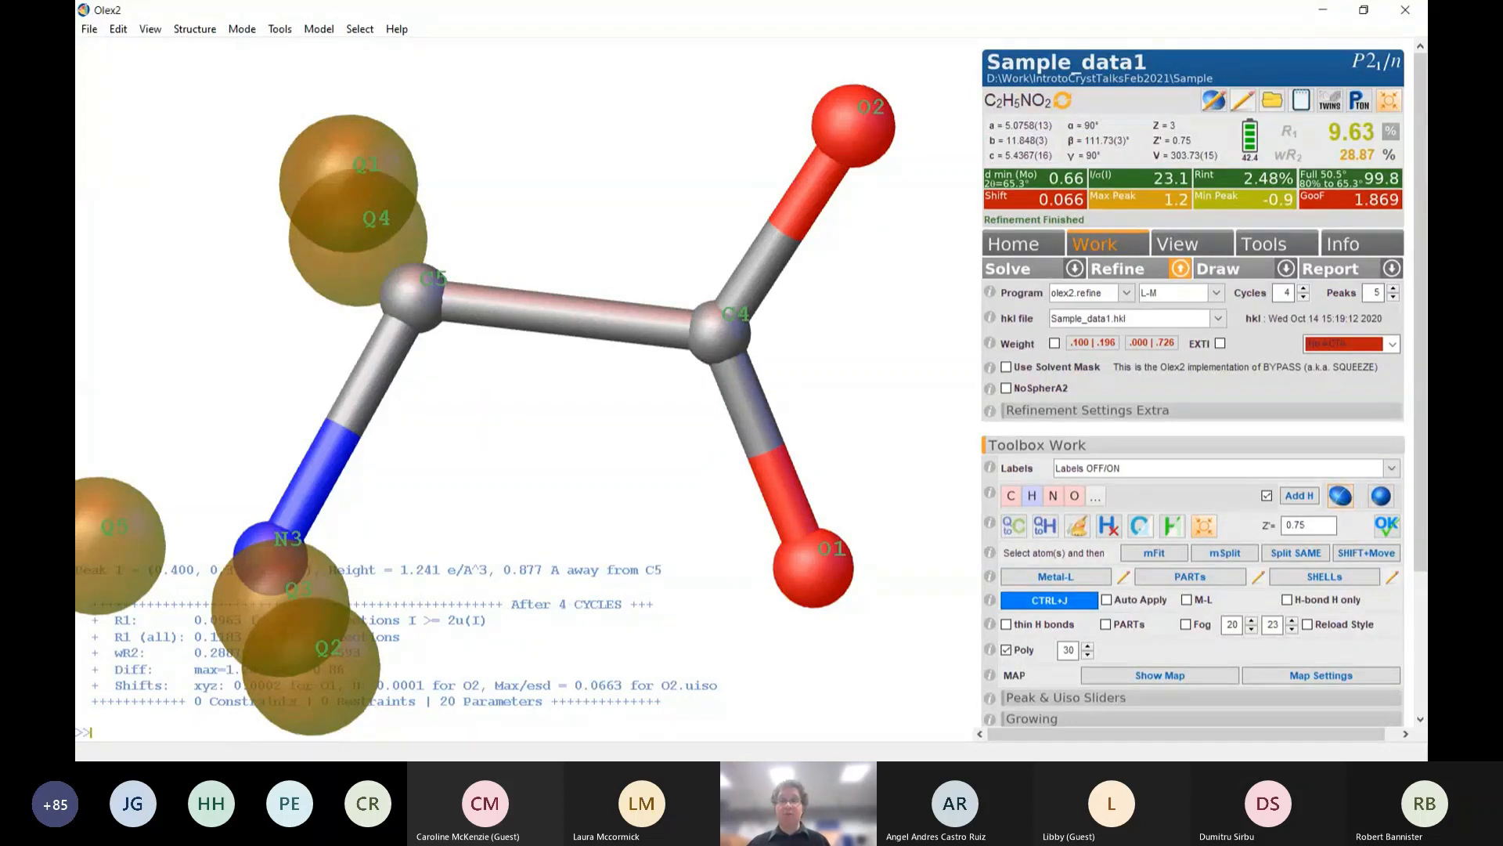
click(1340, 496)
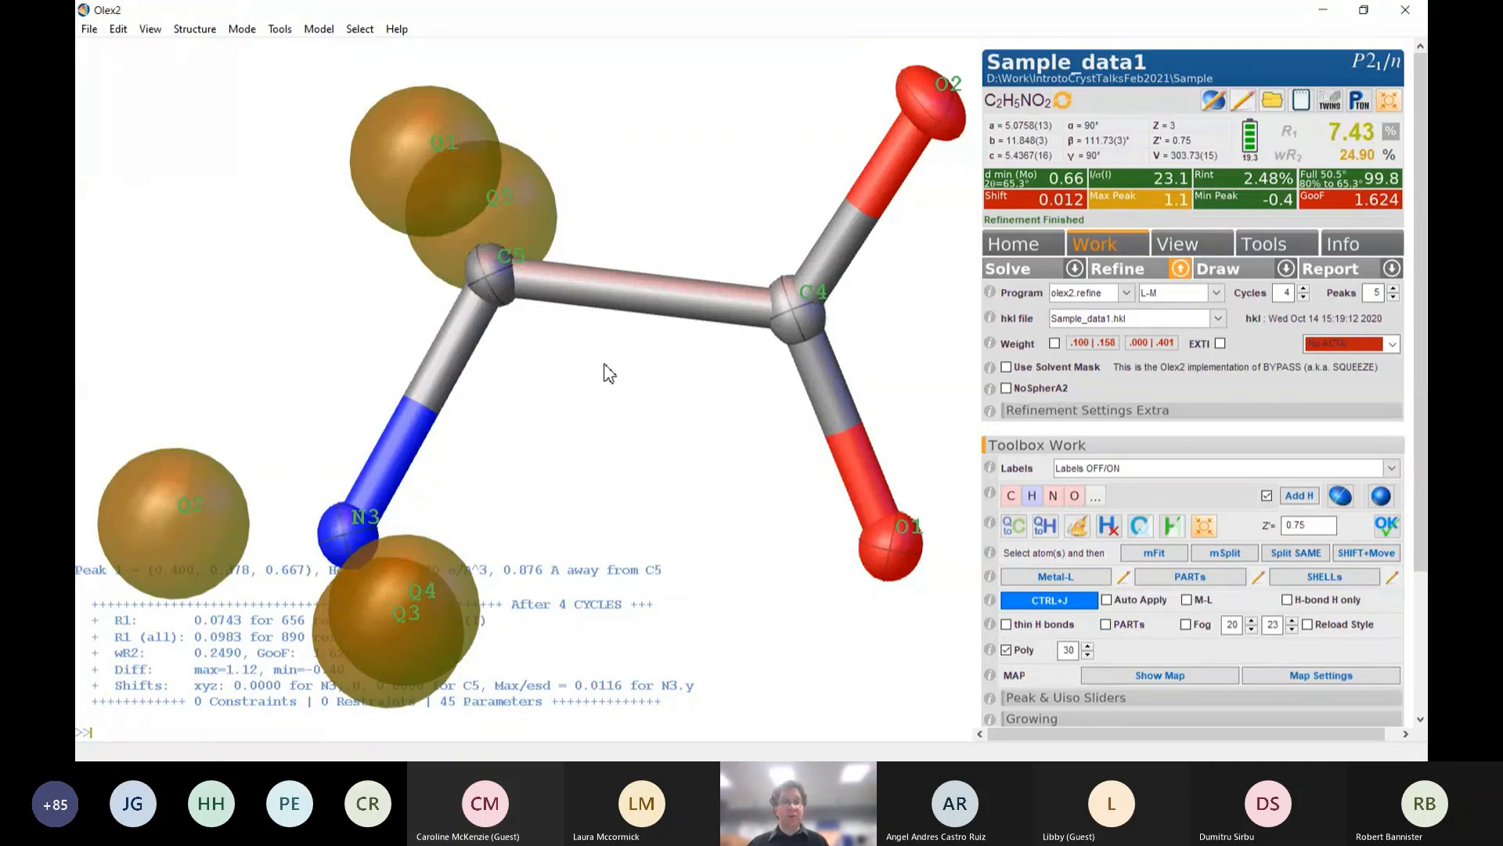
mouse_move(627, 407)
mouse_down()
mouse_move(537, 430)
mouse_move(621, 379)
mouse_move(634, 444)
mouse_move(638, 427)
mouse_up()
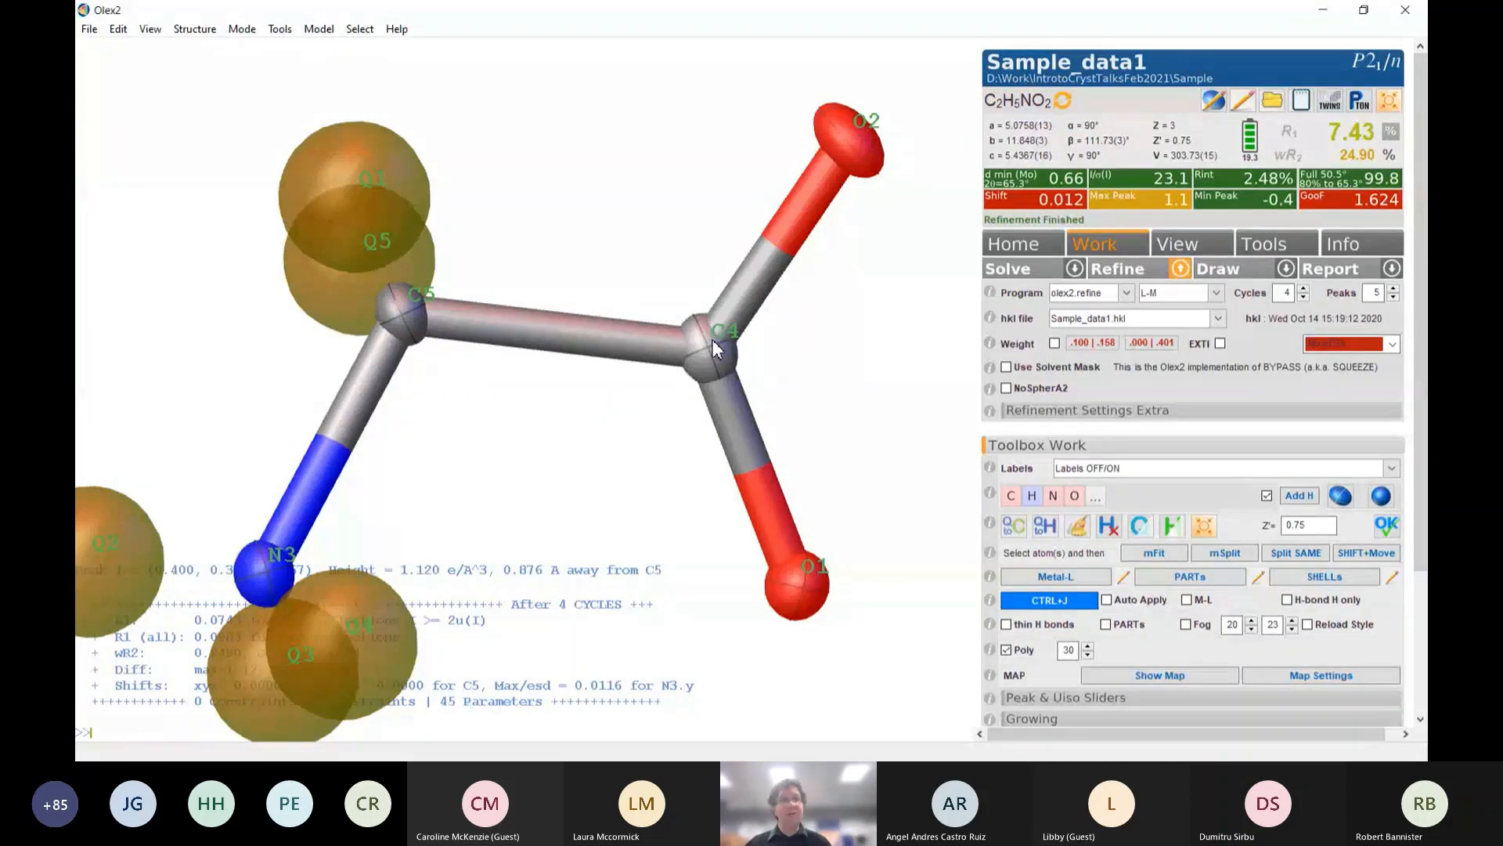
drag(574, 250, 426, 275)
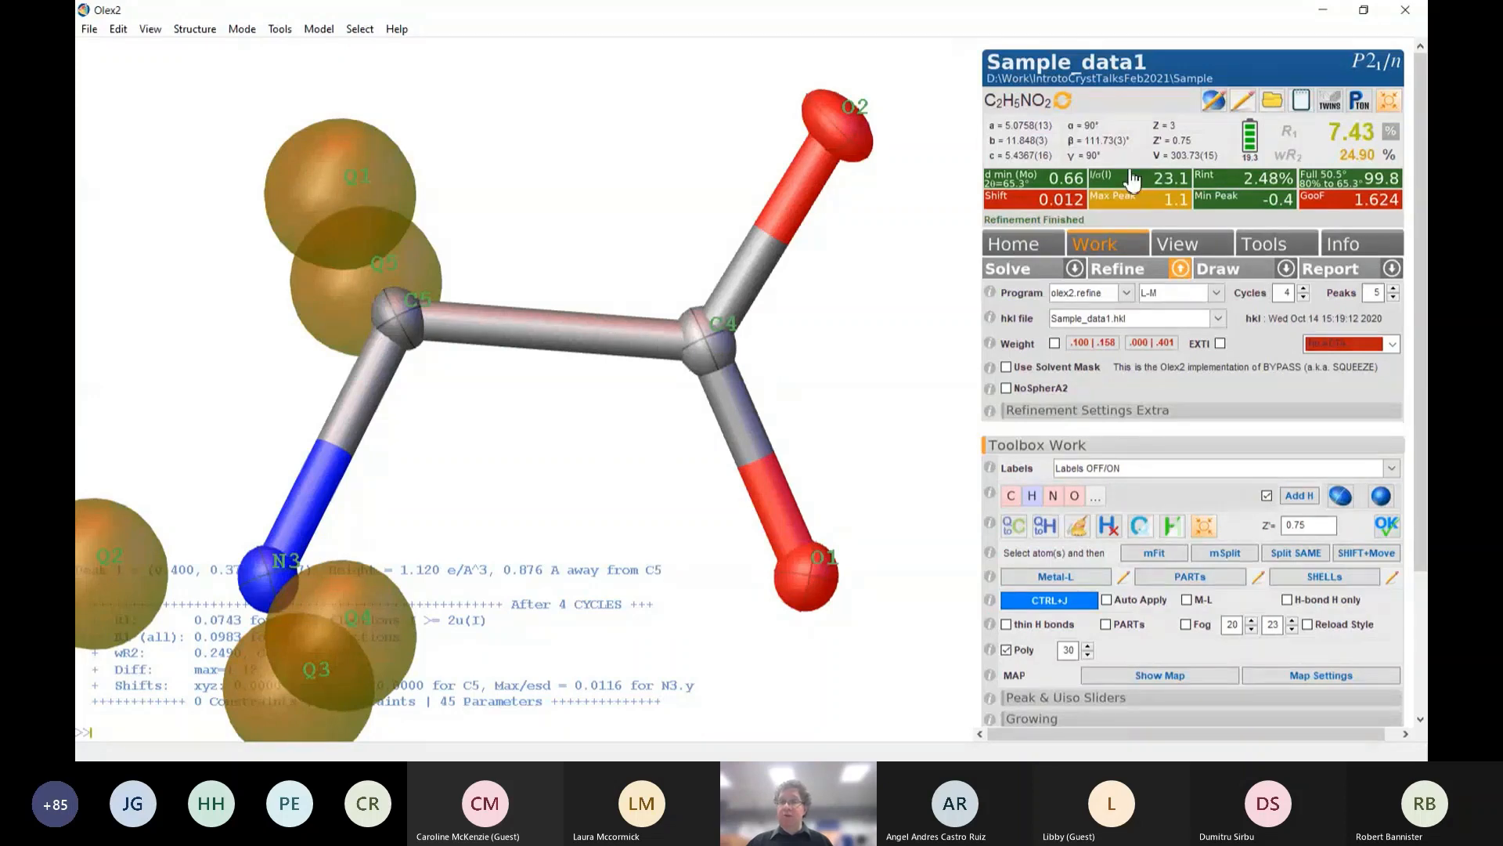
Reassign oxygen O2 as carbon in the anisotropic model and refine to examine how its displacement ellipsoid behaves
click(839, 131)
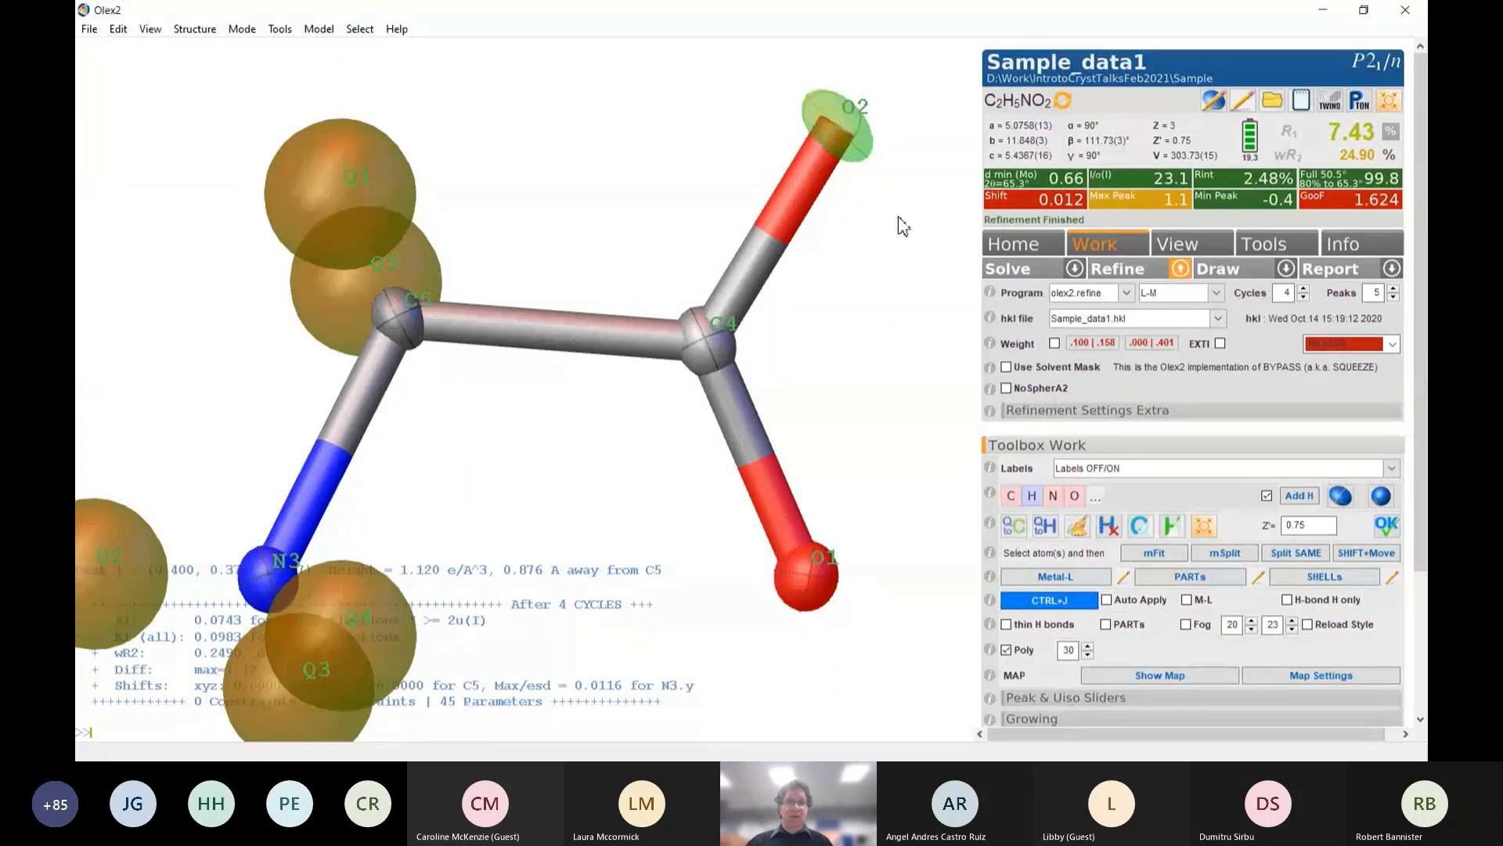
click(1015, 490)
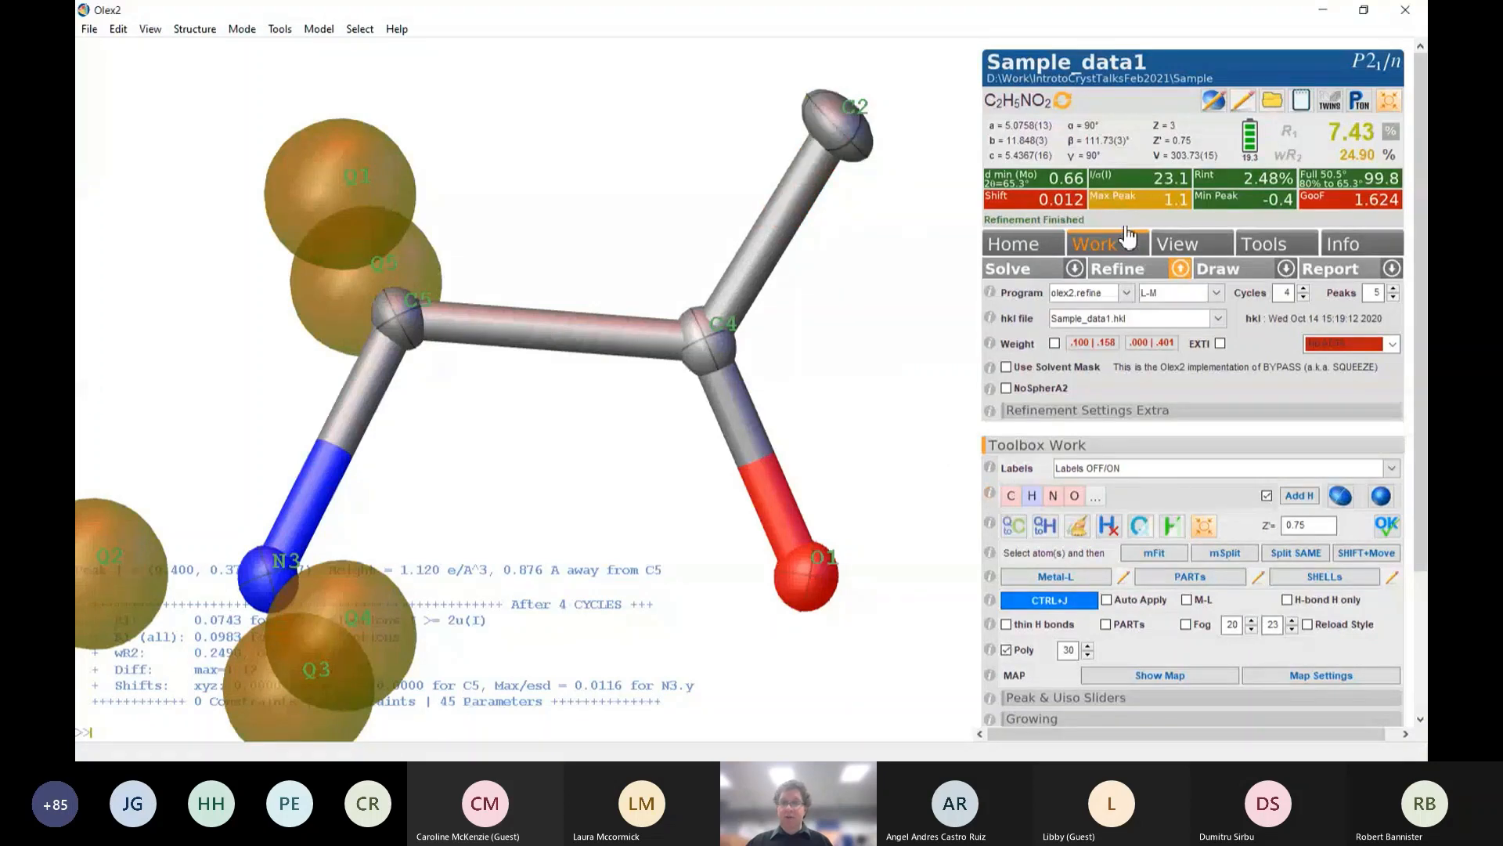
click(1116, 270)
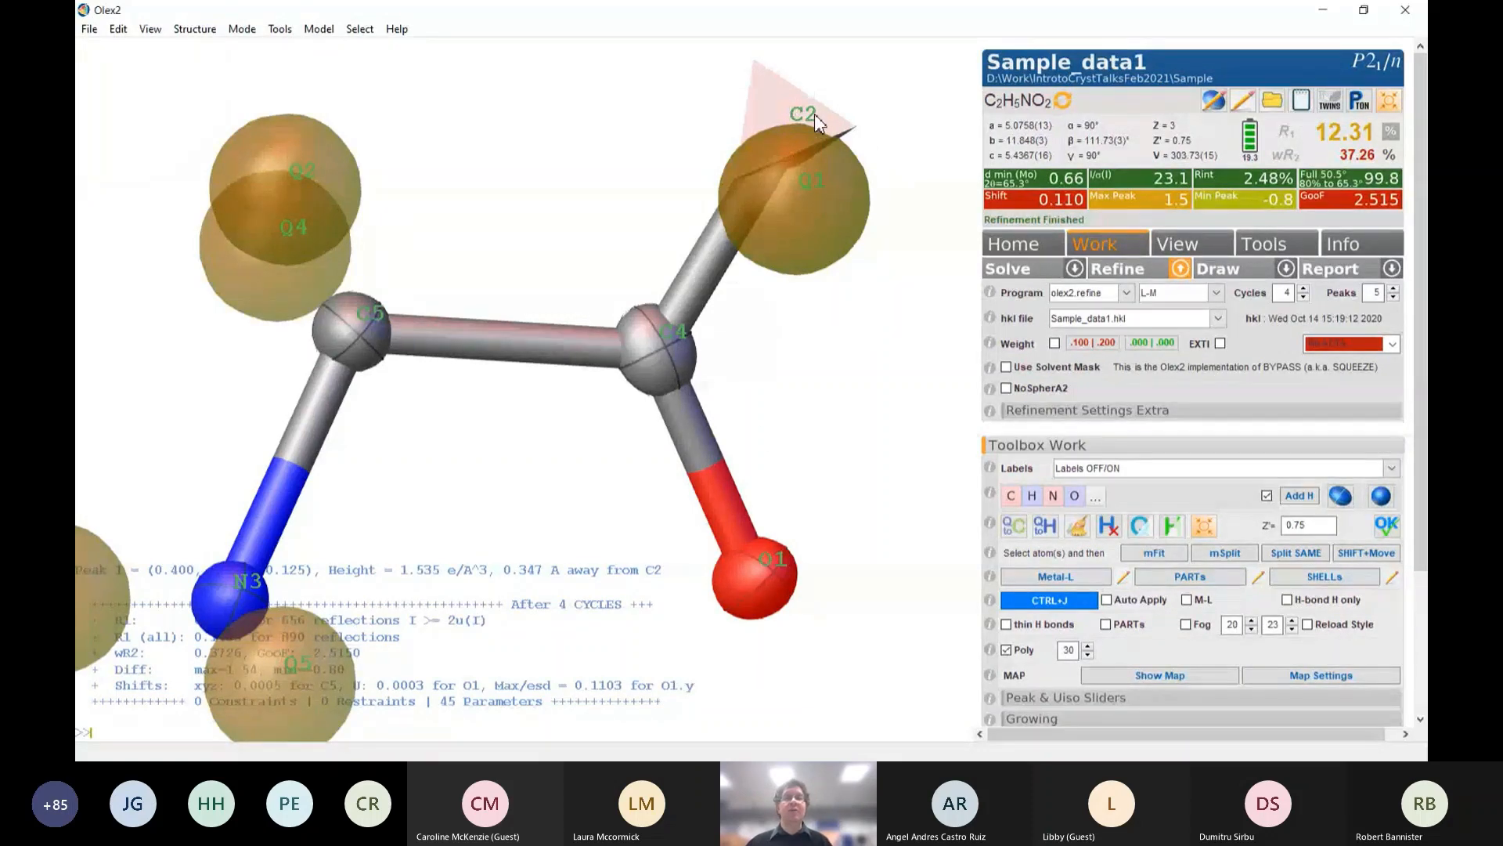
drag(788, 214, 801, 196)
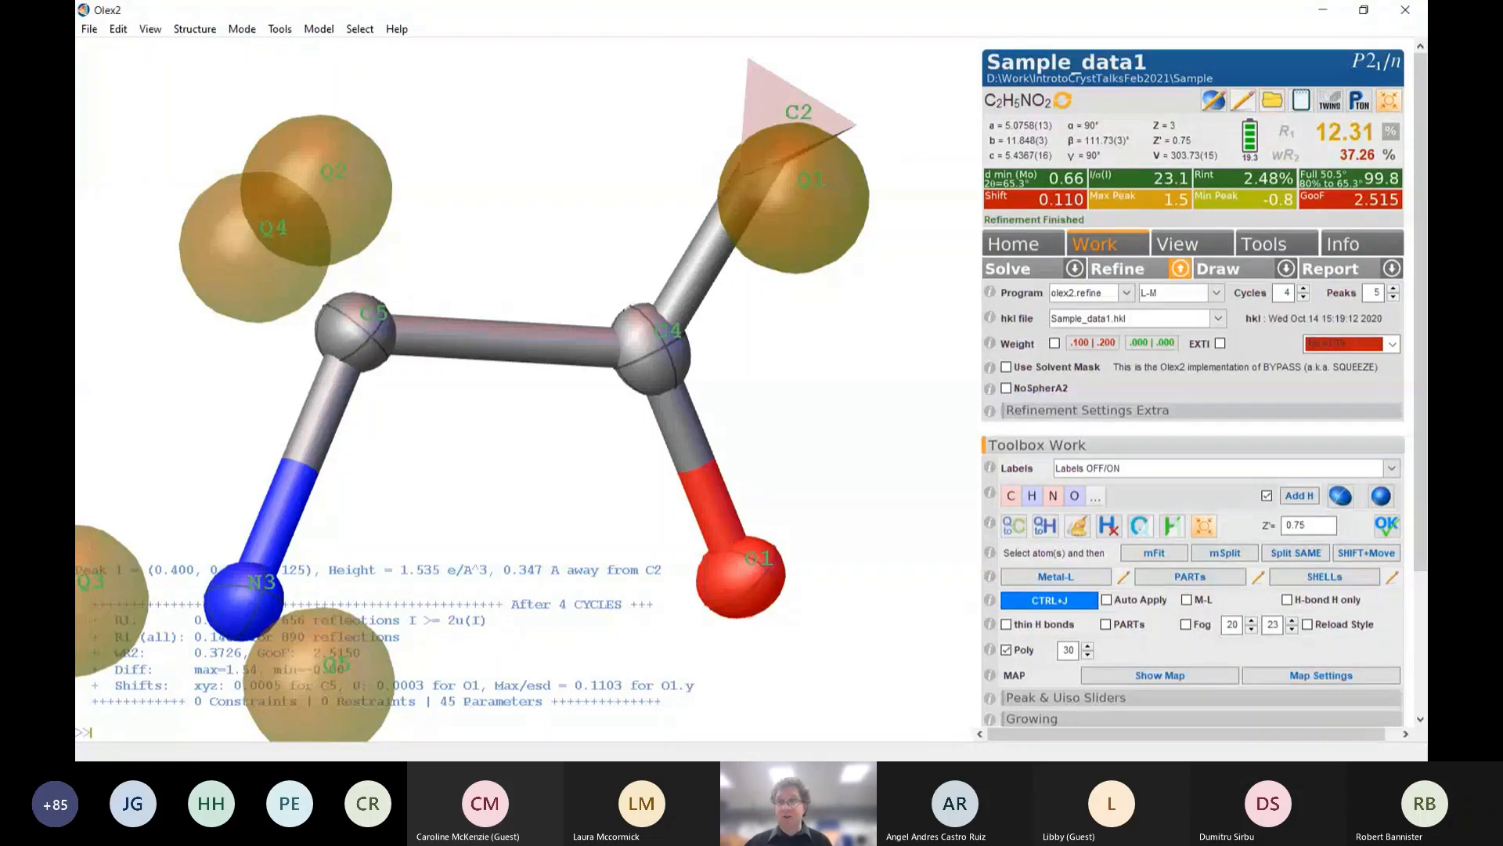
Change the misassigned atom C2 back to oxygen, refine the anisotropic model and check the atom's ellipsoid
click(779, 106)
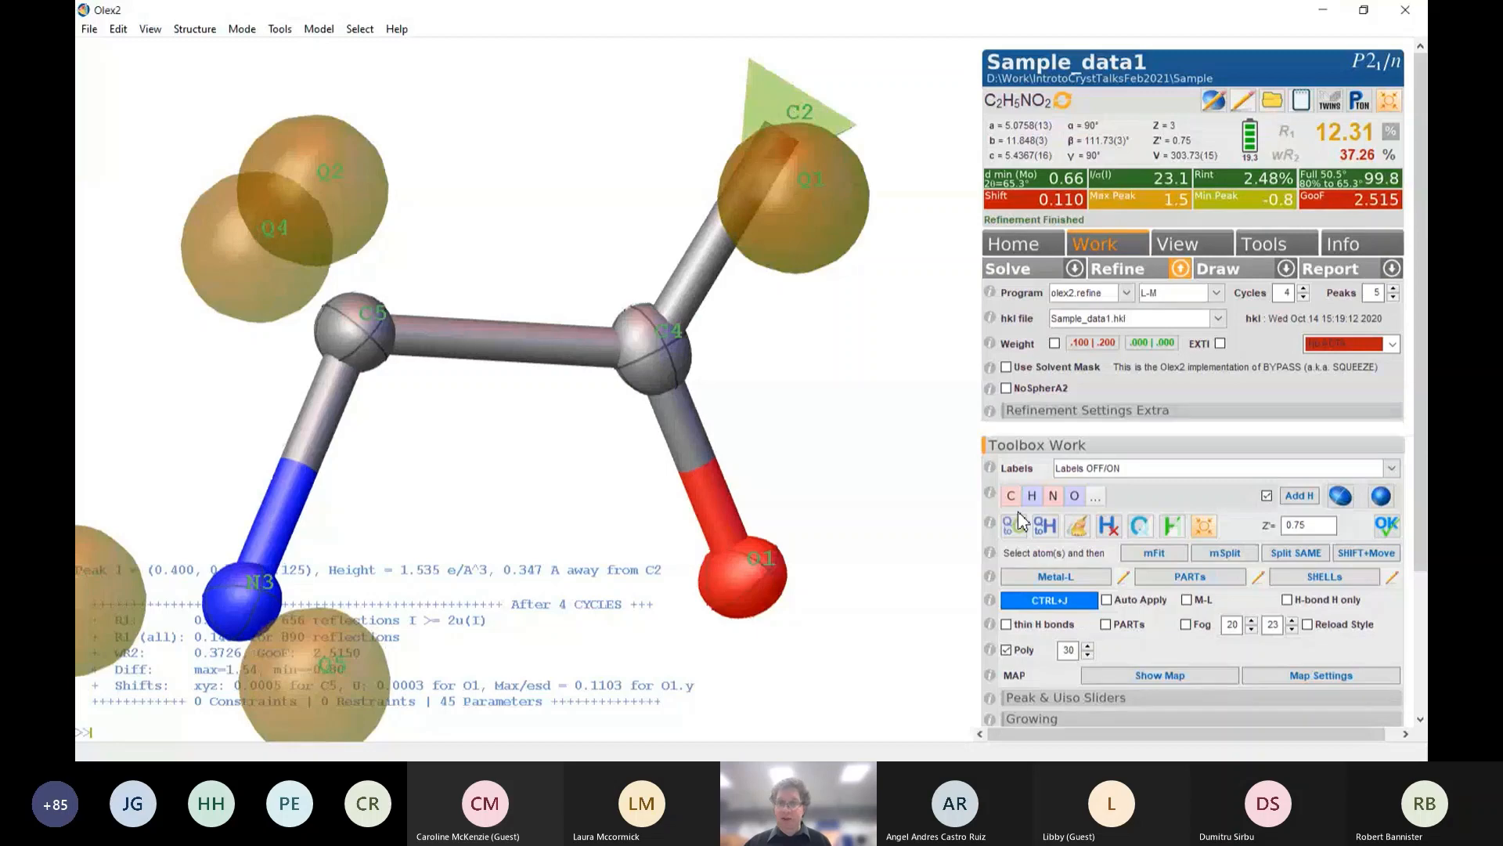
click(1074, 495)
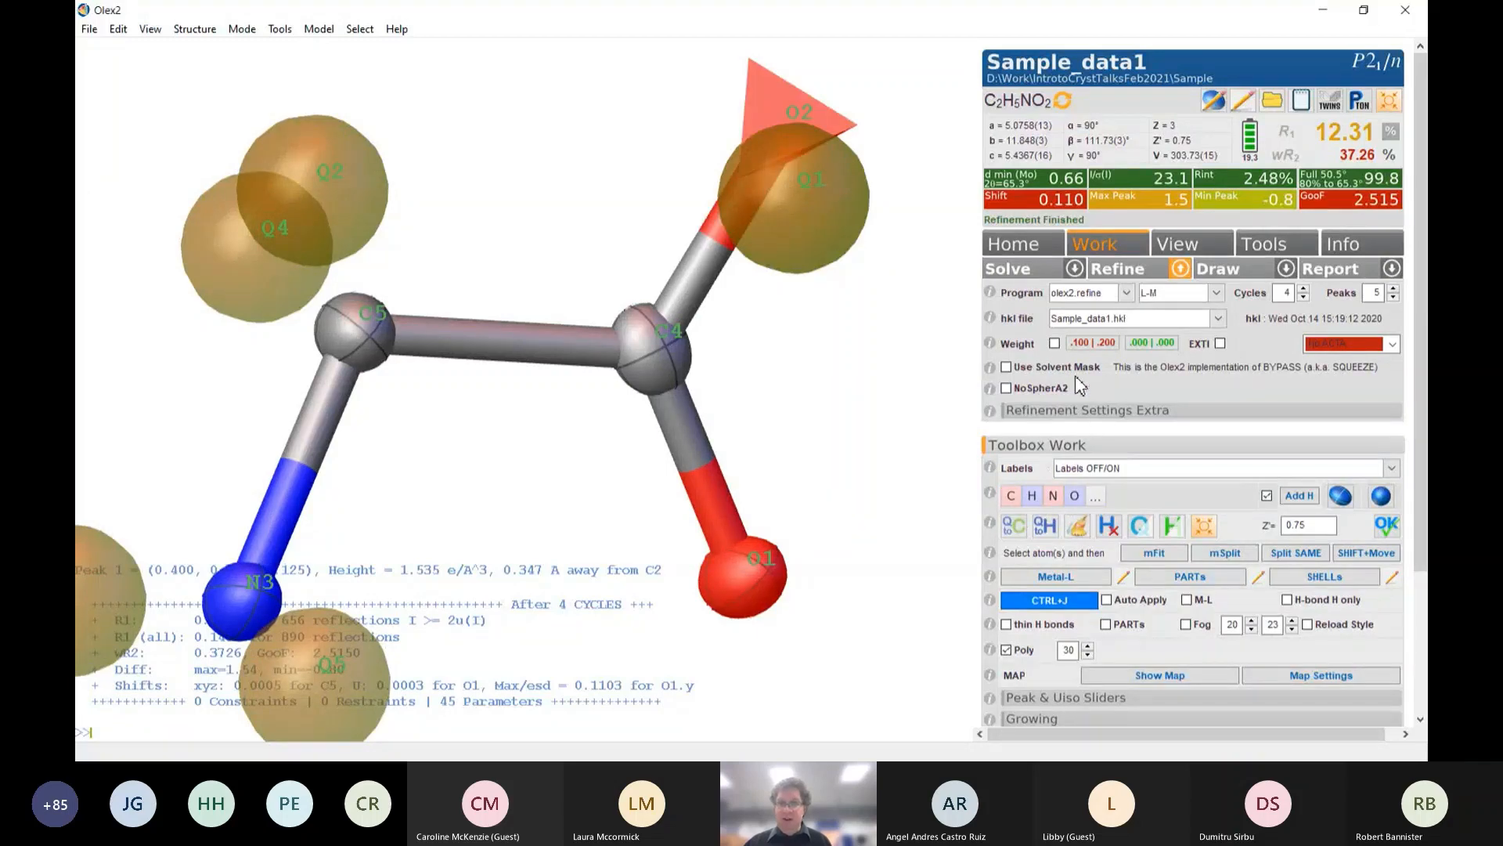
click(1118, 270)
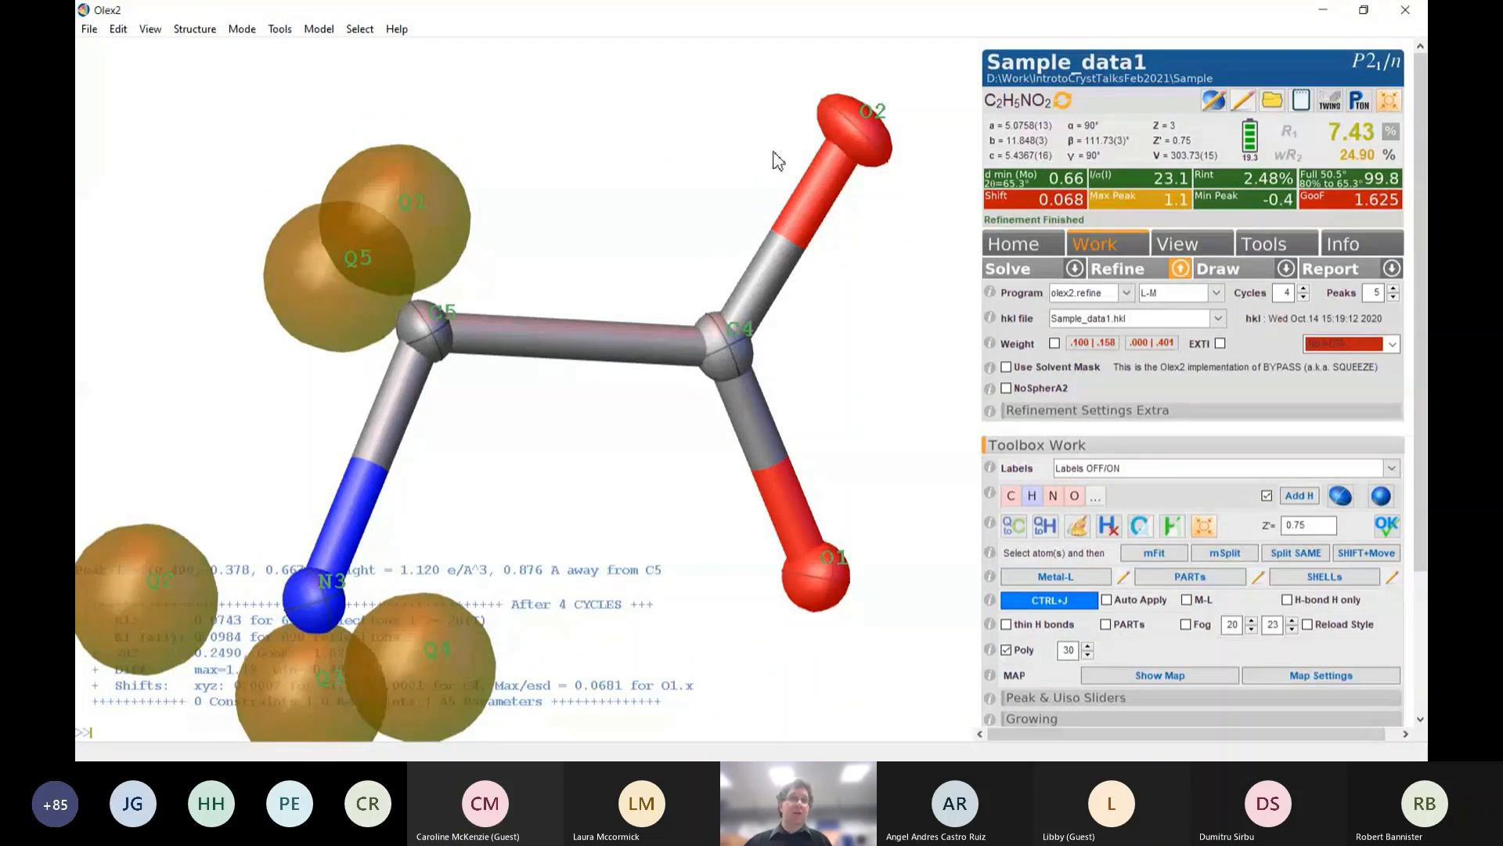
drag(789, 133, 858, 124)
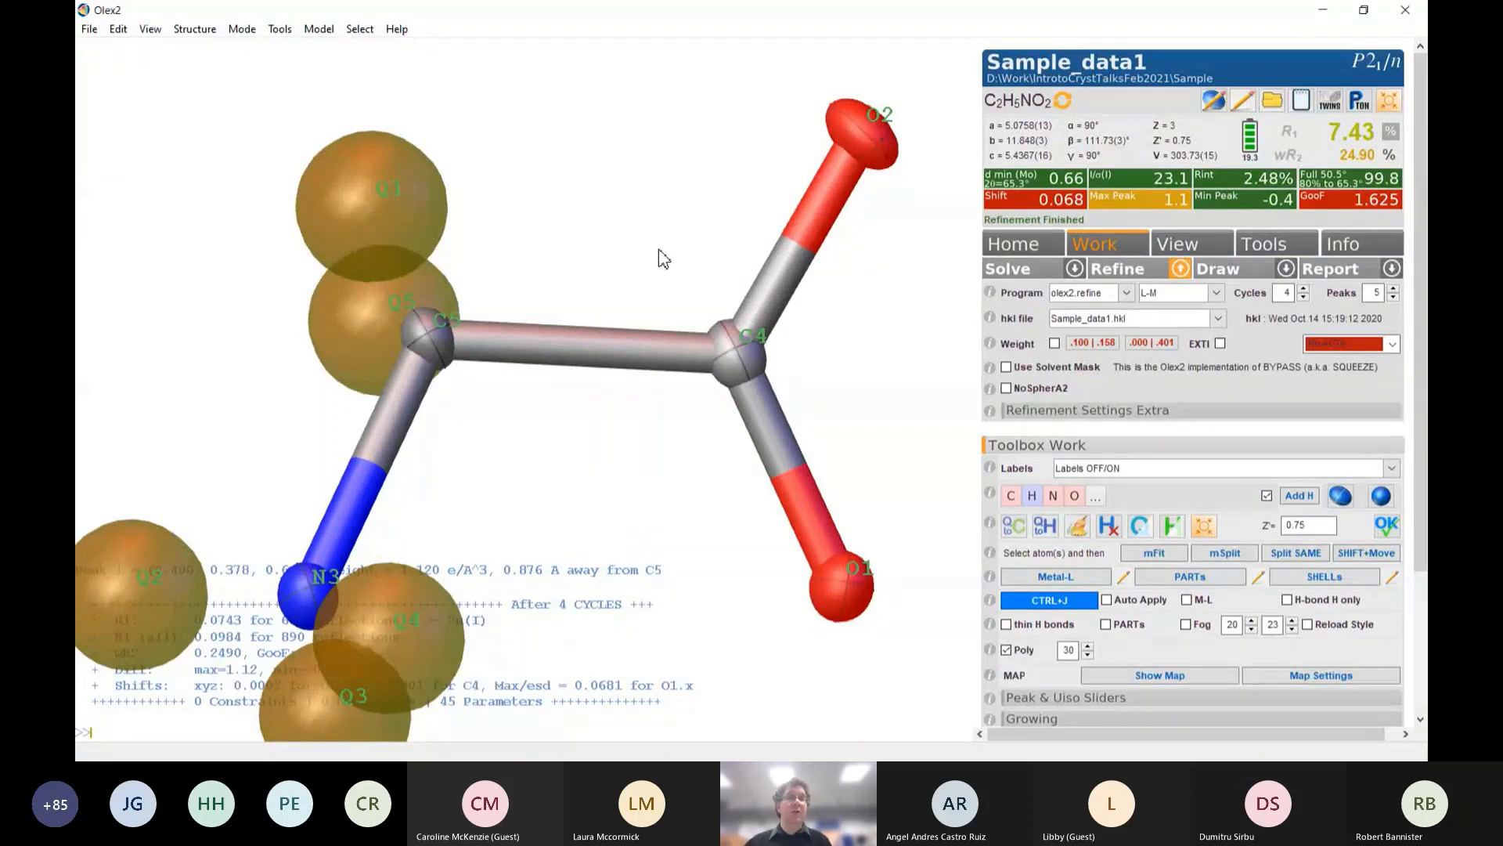
drag(661, 249, 686, 266)
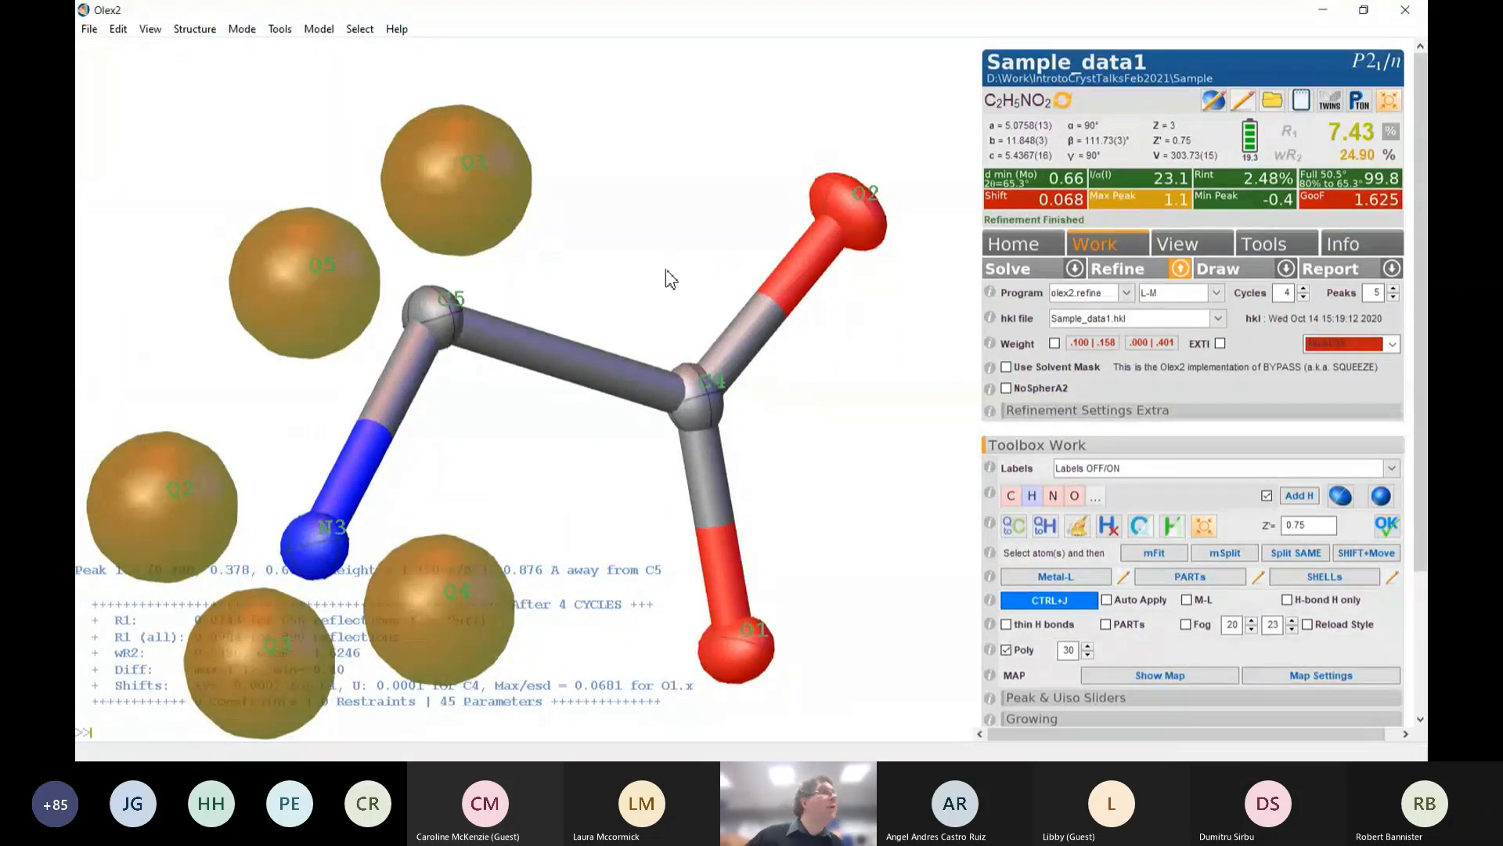
Examine the residual electron density peaks around C5 and N3 from several angles, with and without the peak bonds displayed
drag(714, 252, 681, 335)
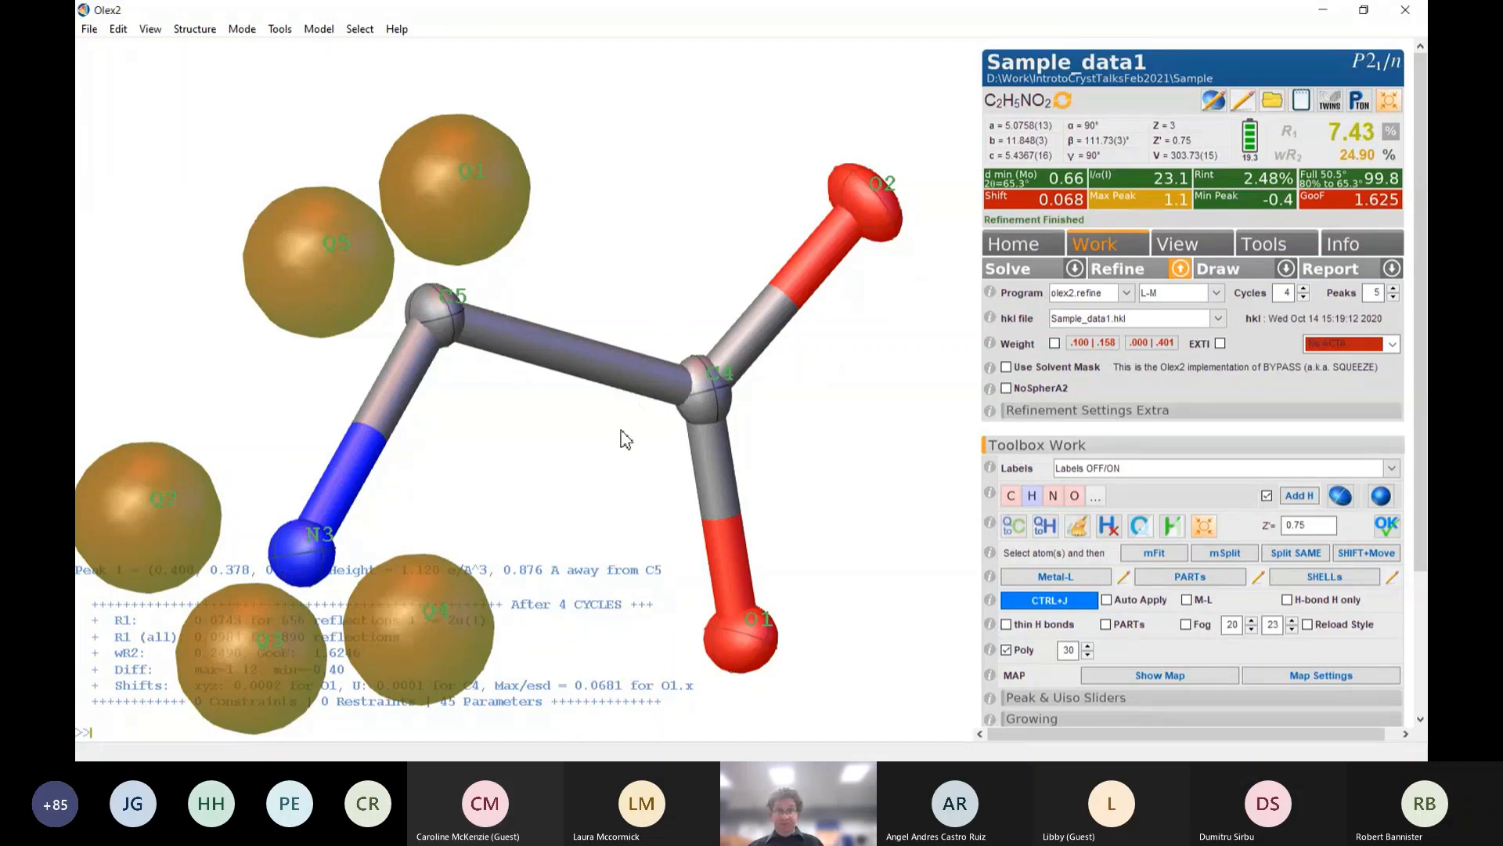
drag(619, 436, 642, 403)
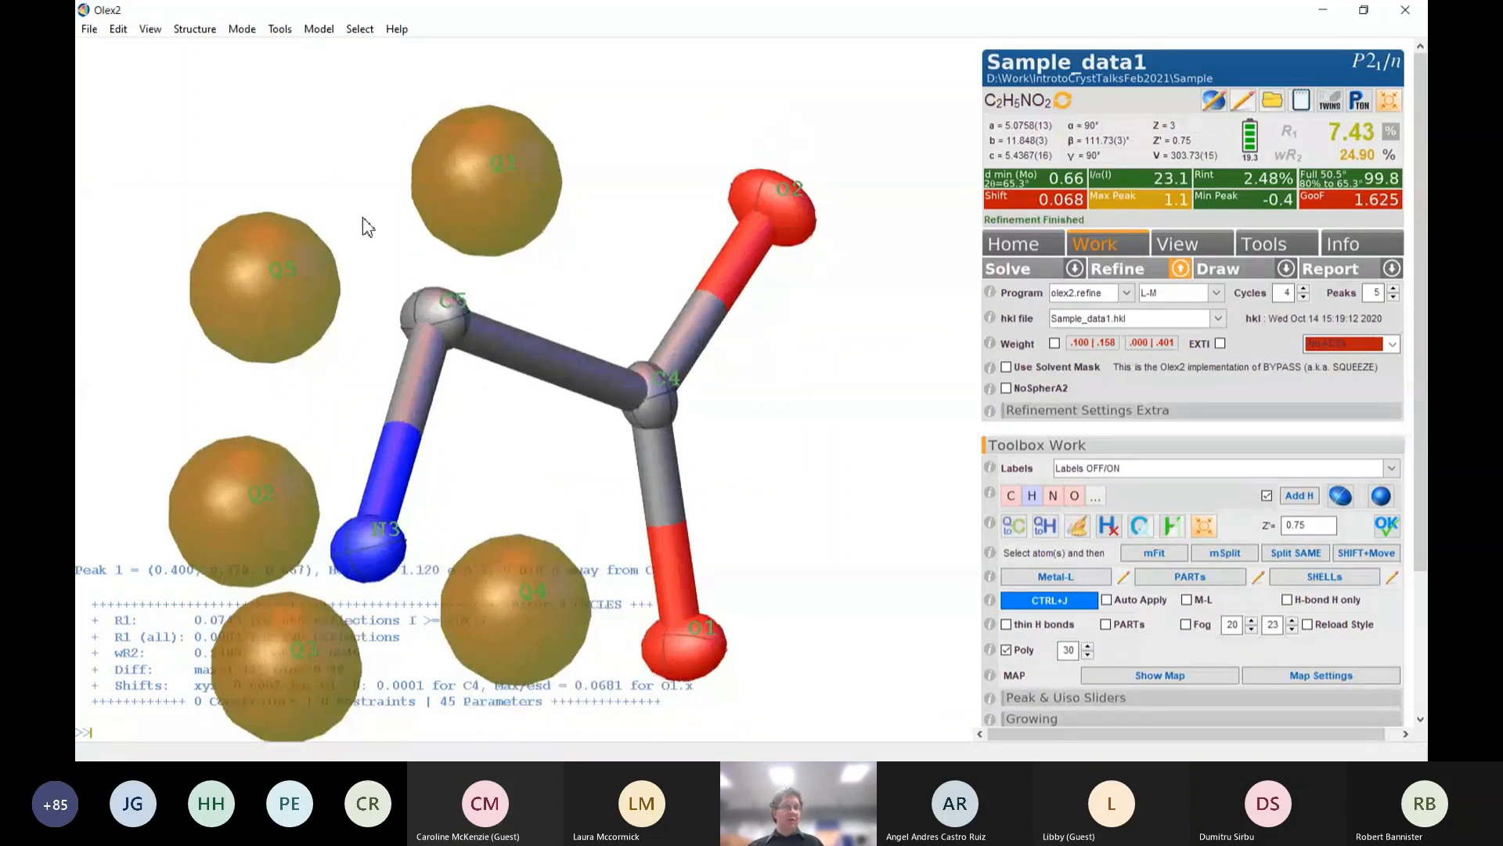
drag(417, 478, 272, 345)
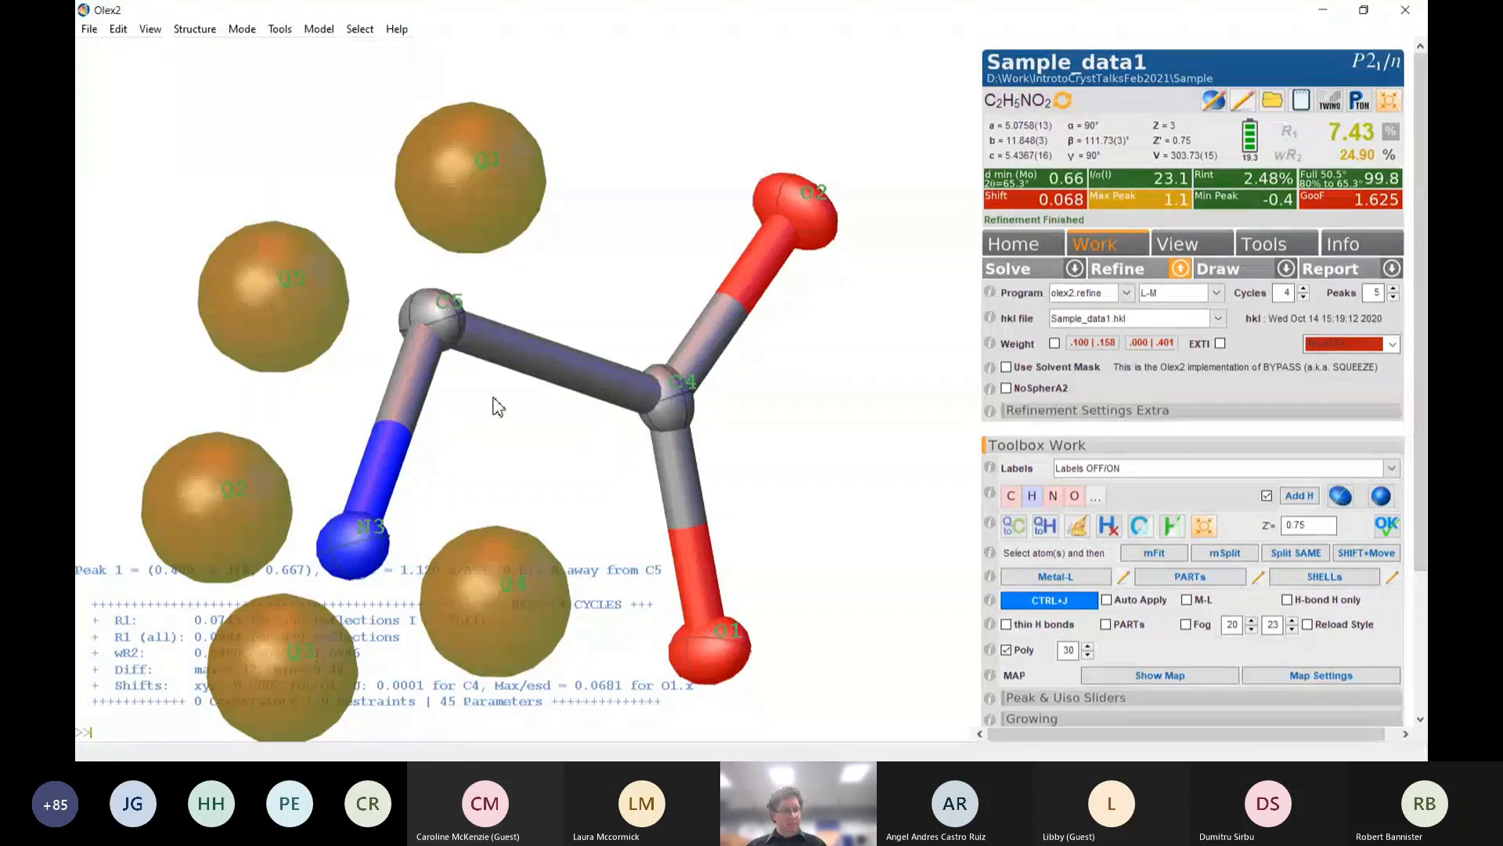
key(ctrl+q)
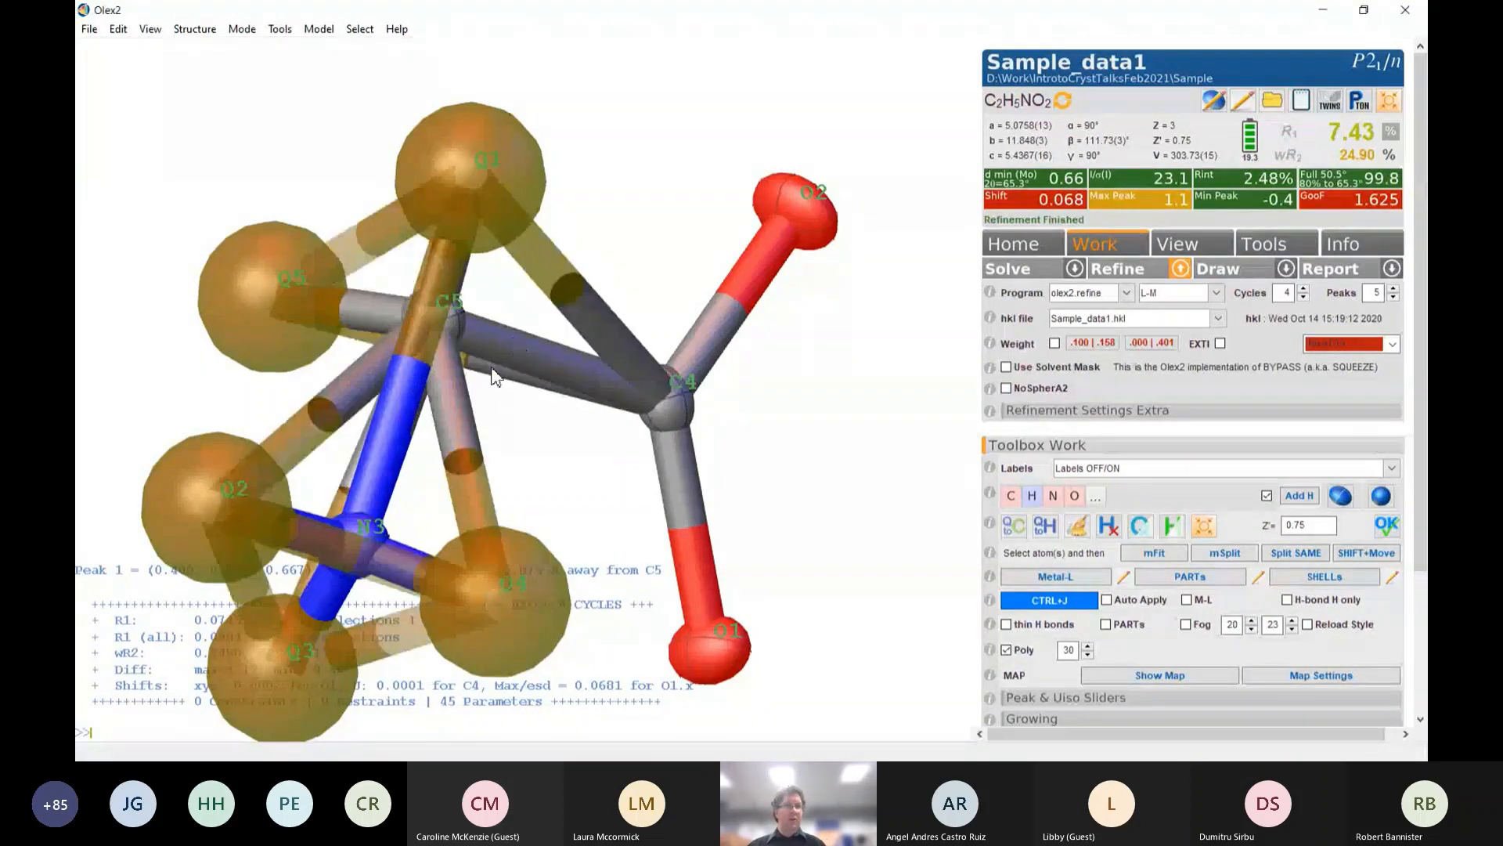
drag(621, 417, 438, 396)
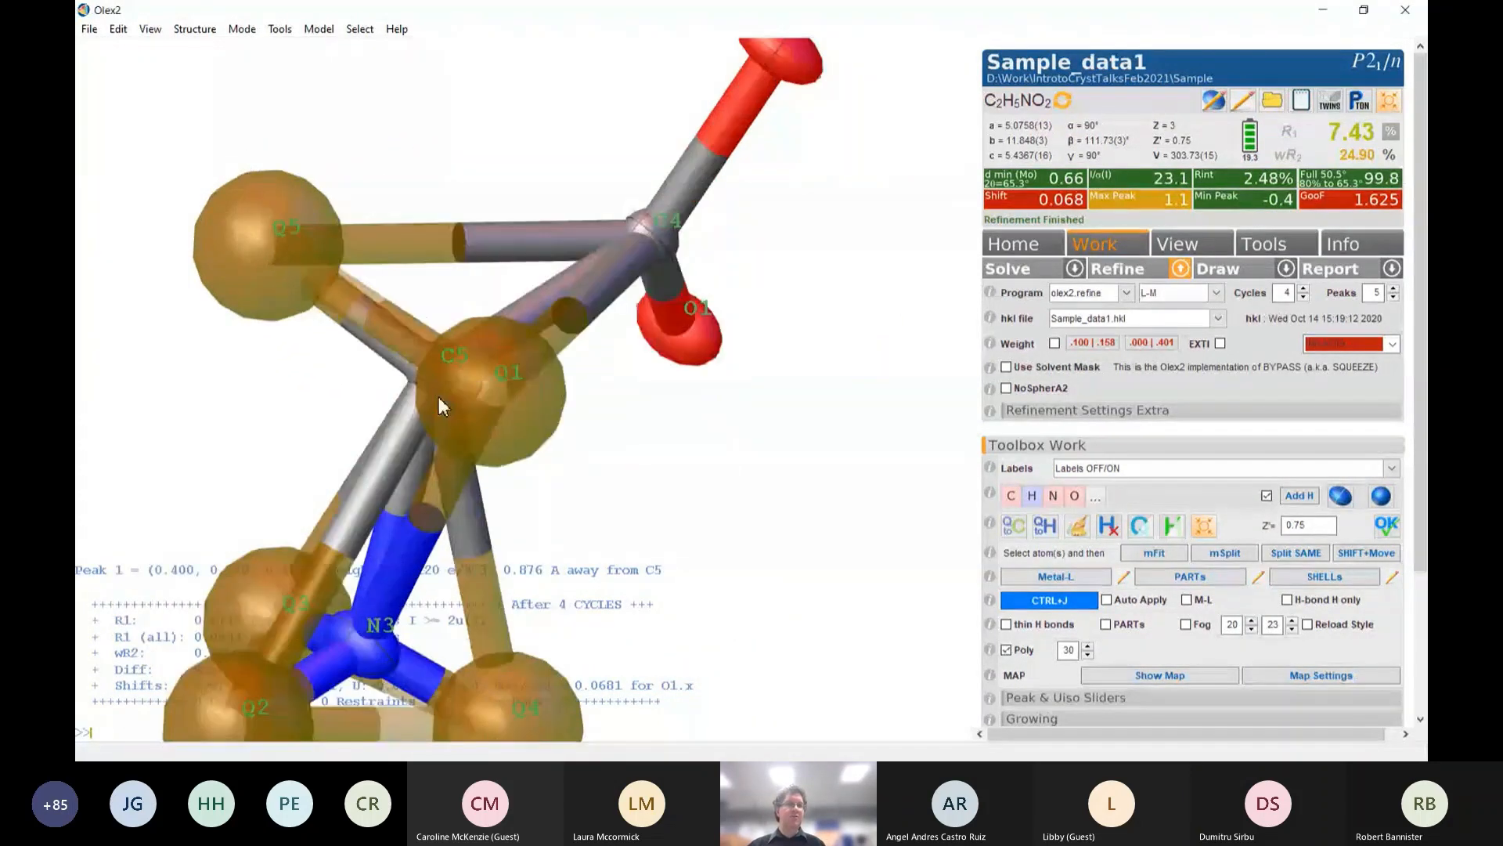
drag(577, 456, 495, 288)
drag(603, 419, 490, 420)
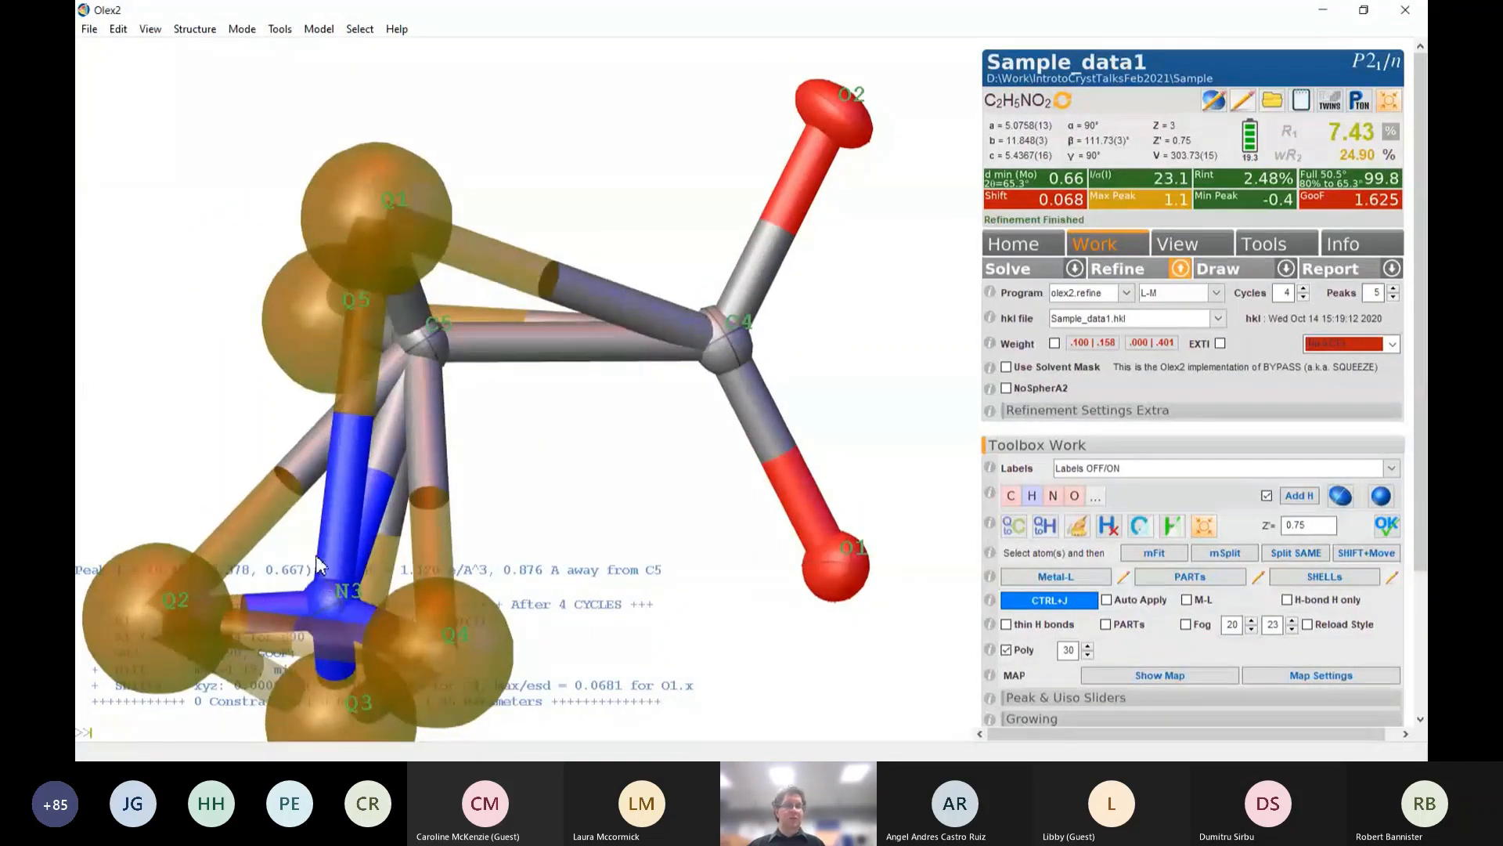
drag(396, 367, 539, 337)
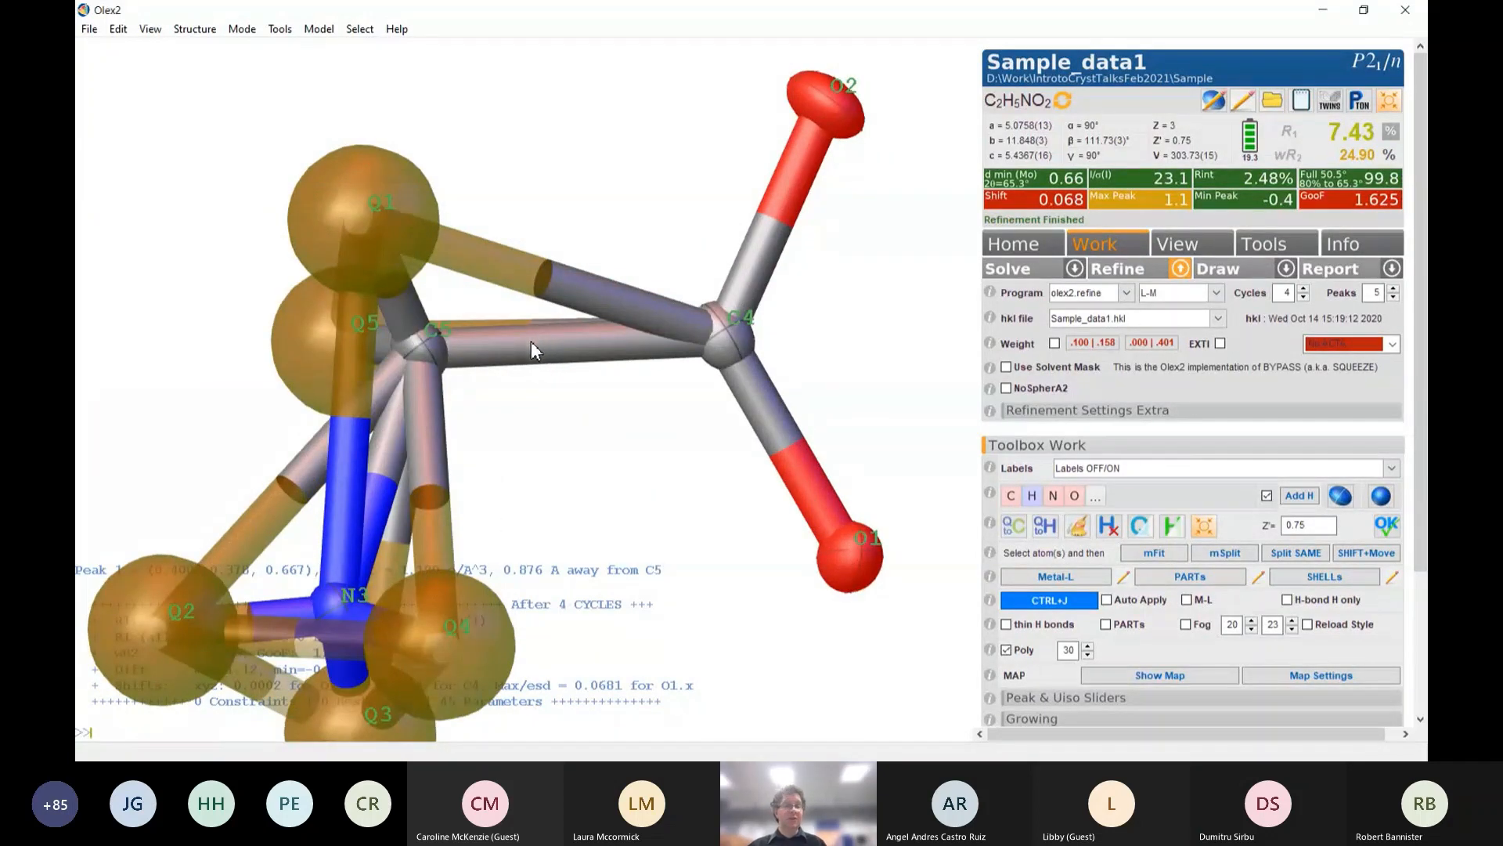
key(ctrl+q)
key(ctrl+q)
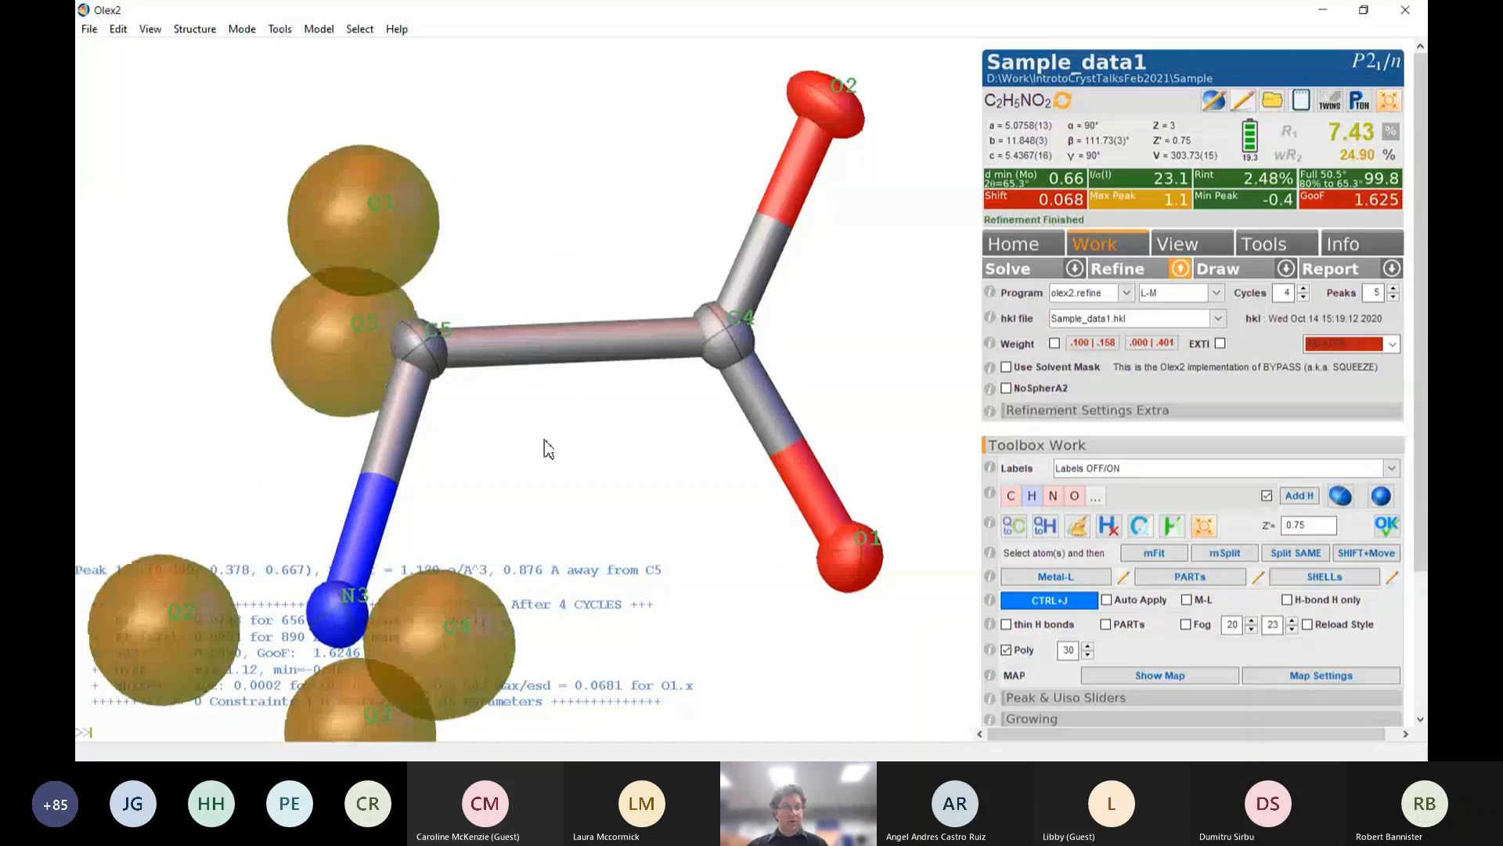
drag(545, 439, 426, 392)
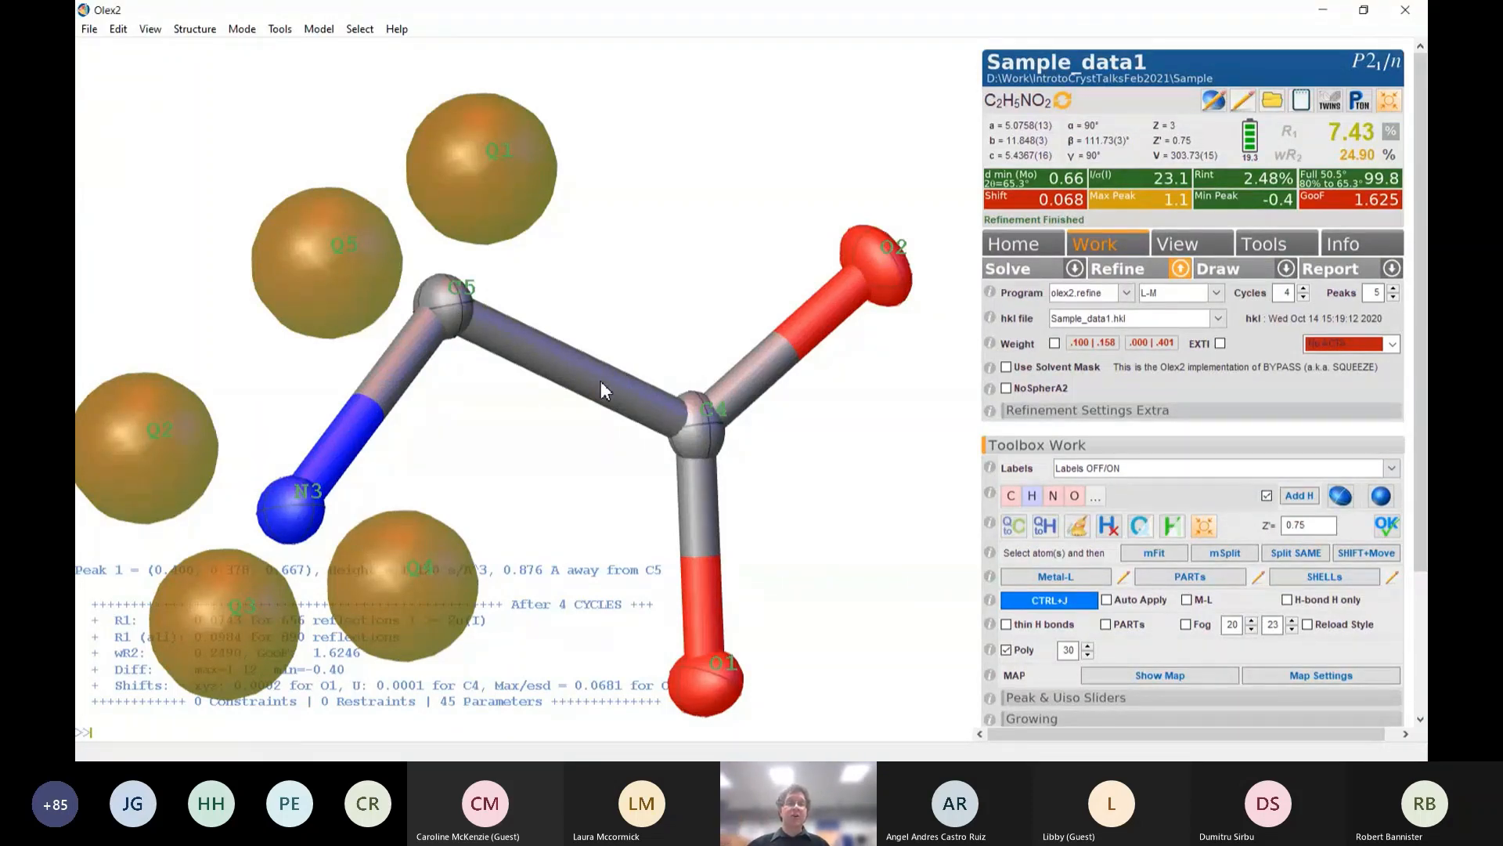
Add hydrogen atoms to C5 and N3, refine the model and inspect their geometry against the residual peaks
drag(601, 381, 617, 386)
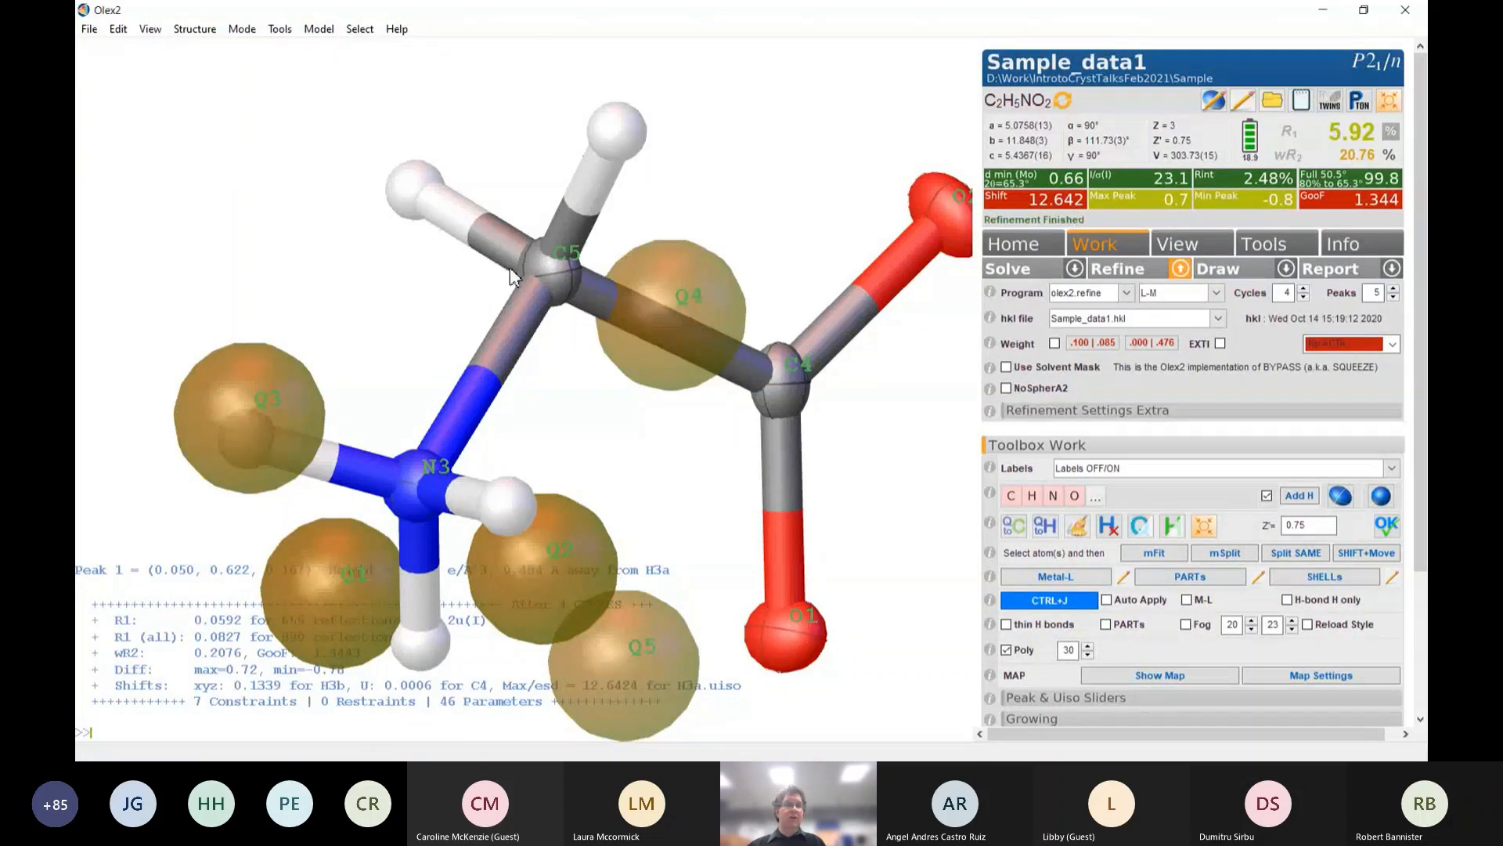
drag(614, 406, 322, 337)
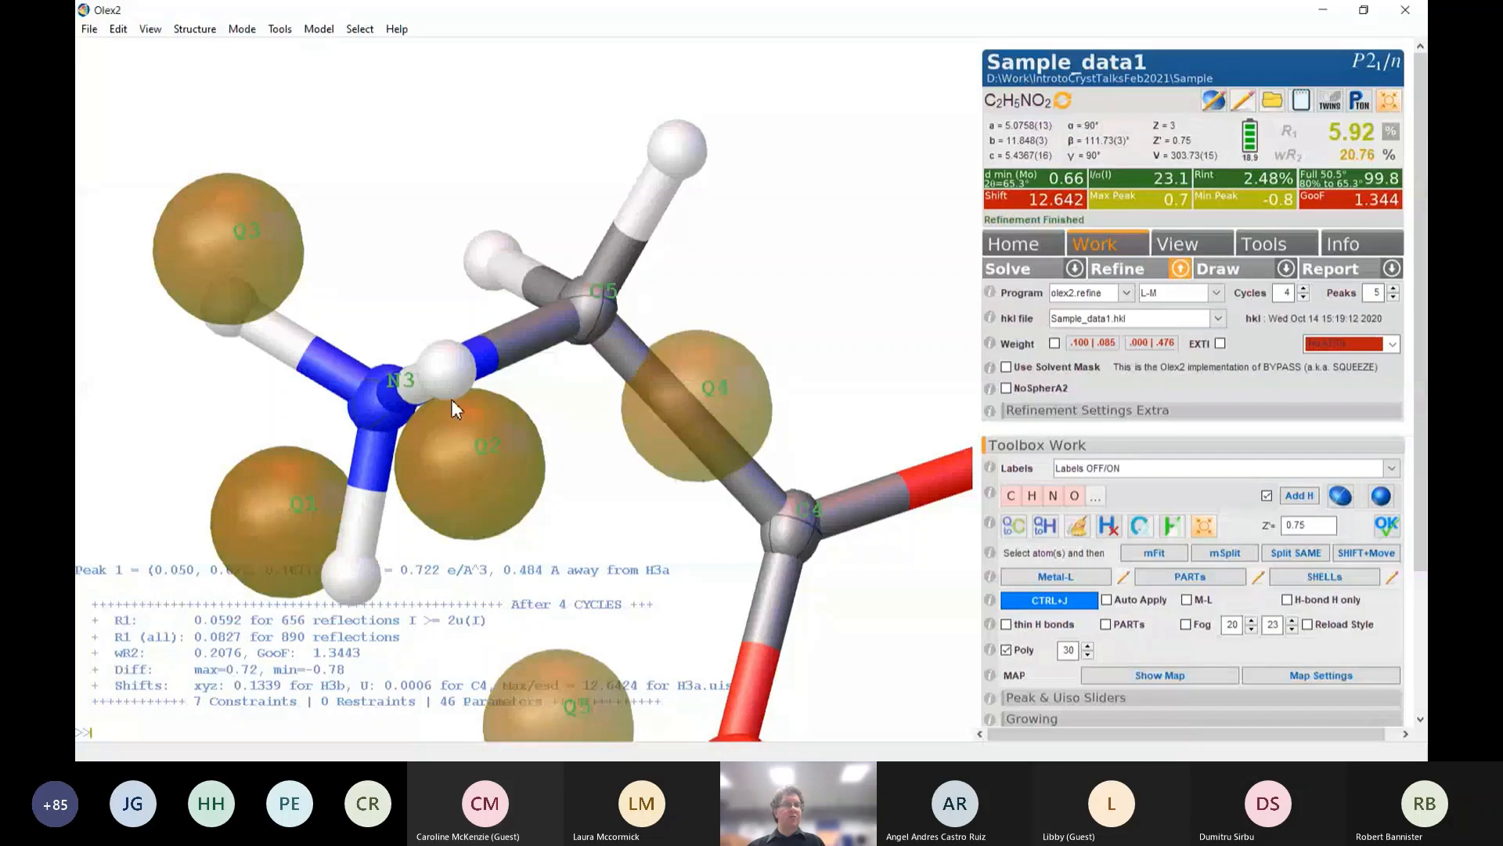
mouse_move(453, 399)
mouse_down()
mouse_move(594, 493)
mouse_move(485, 421)
mouse_move(477, 348)
mouse_move(439, 376)
mouse_up()
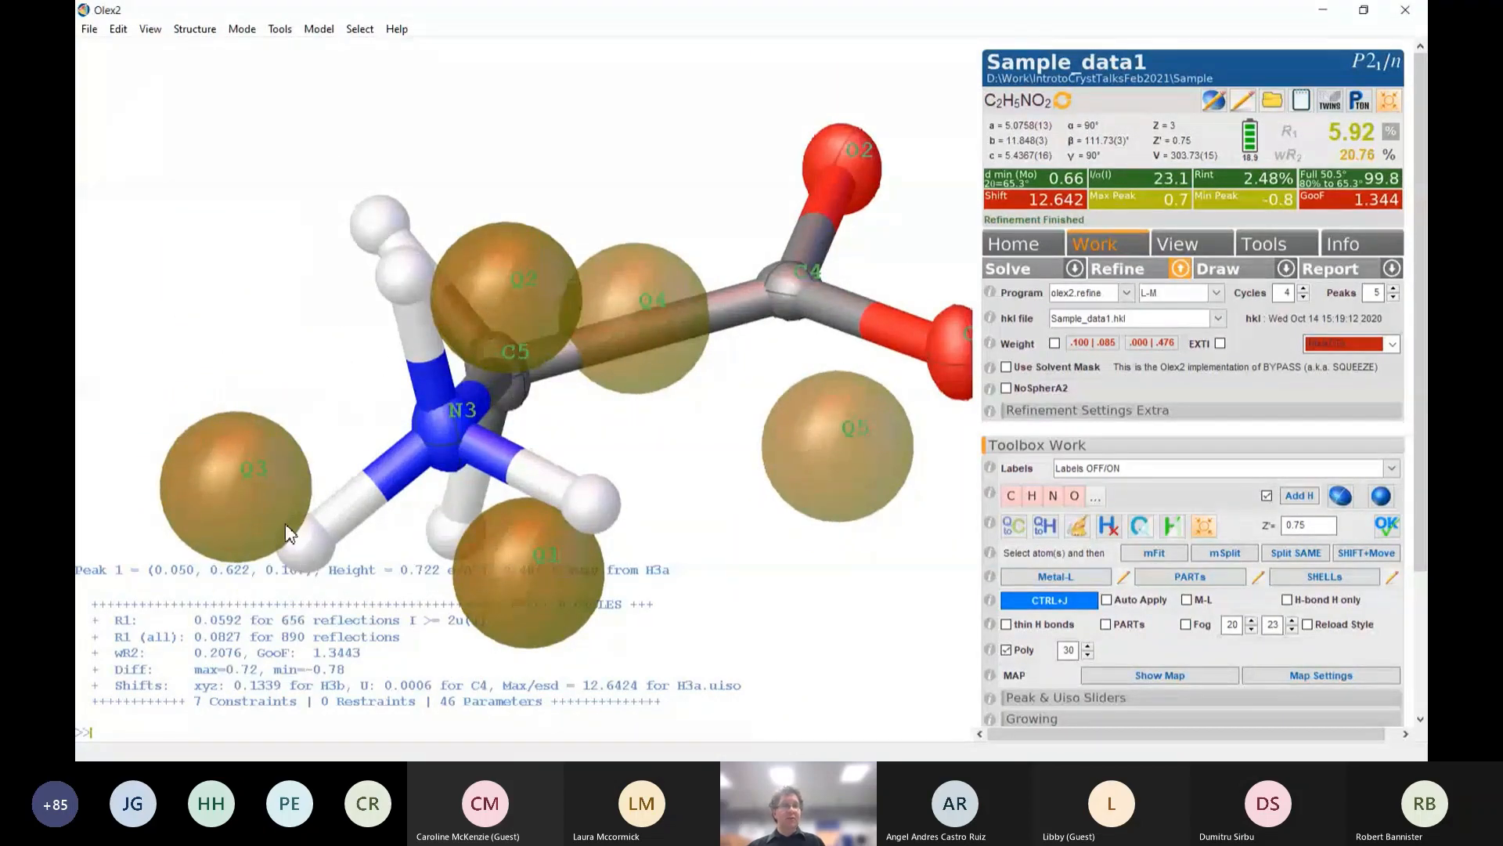
Refine the model with hydrogens two more times and inspect the structure and remaining peaks
click(1116, 274)
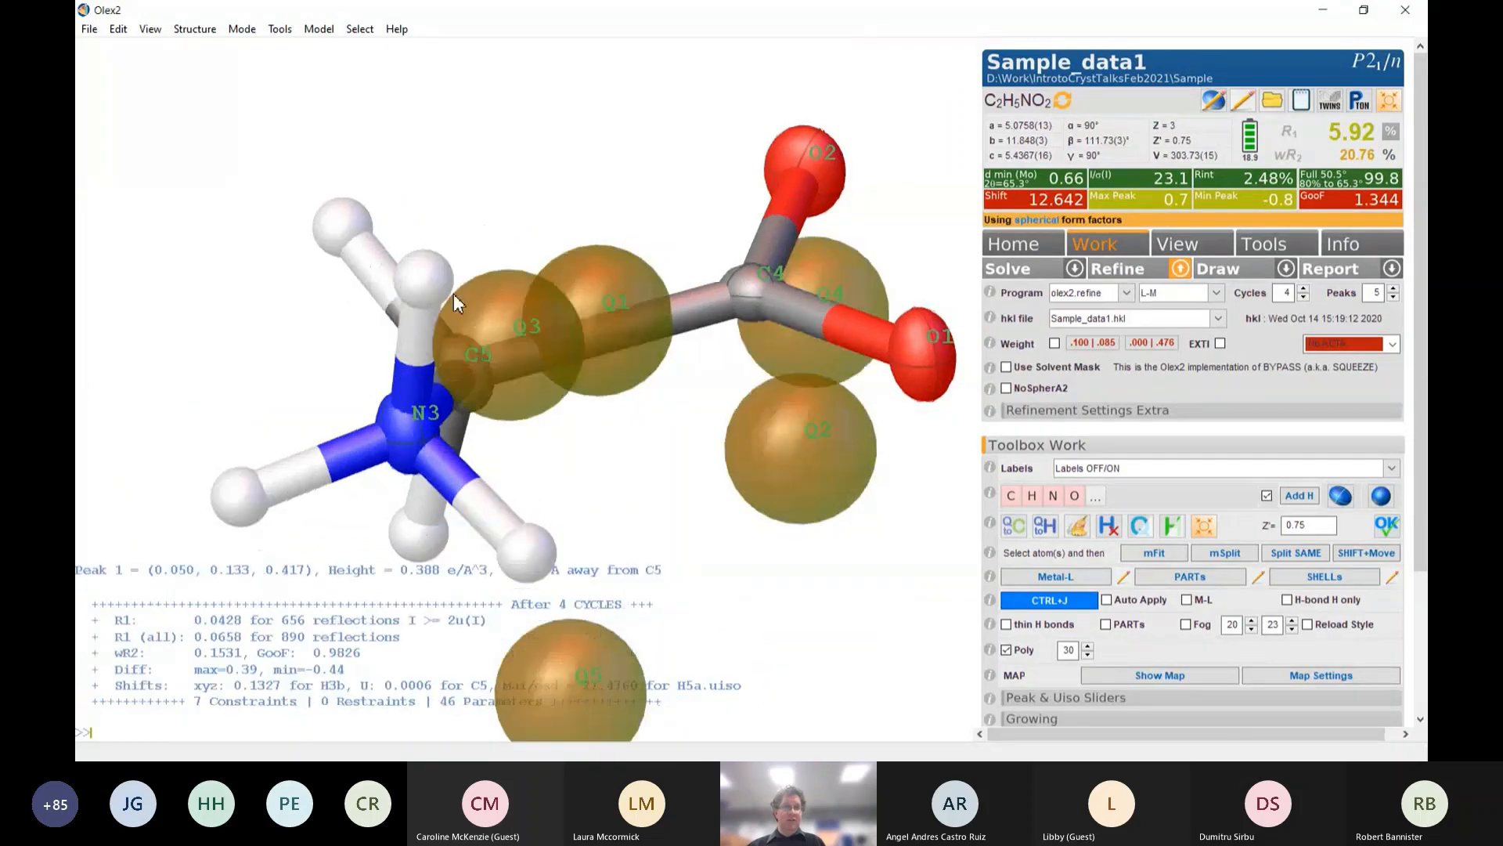
click(1137, 274)
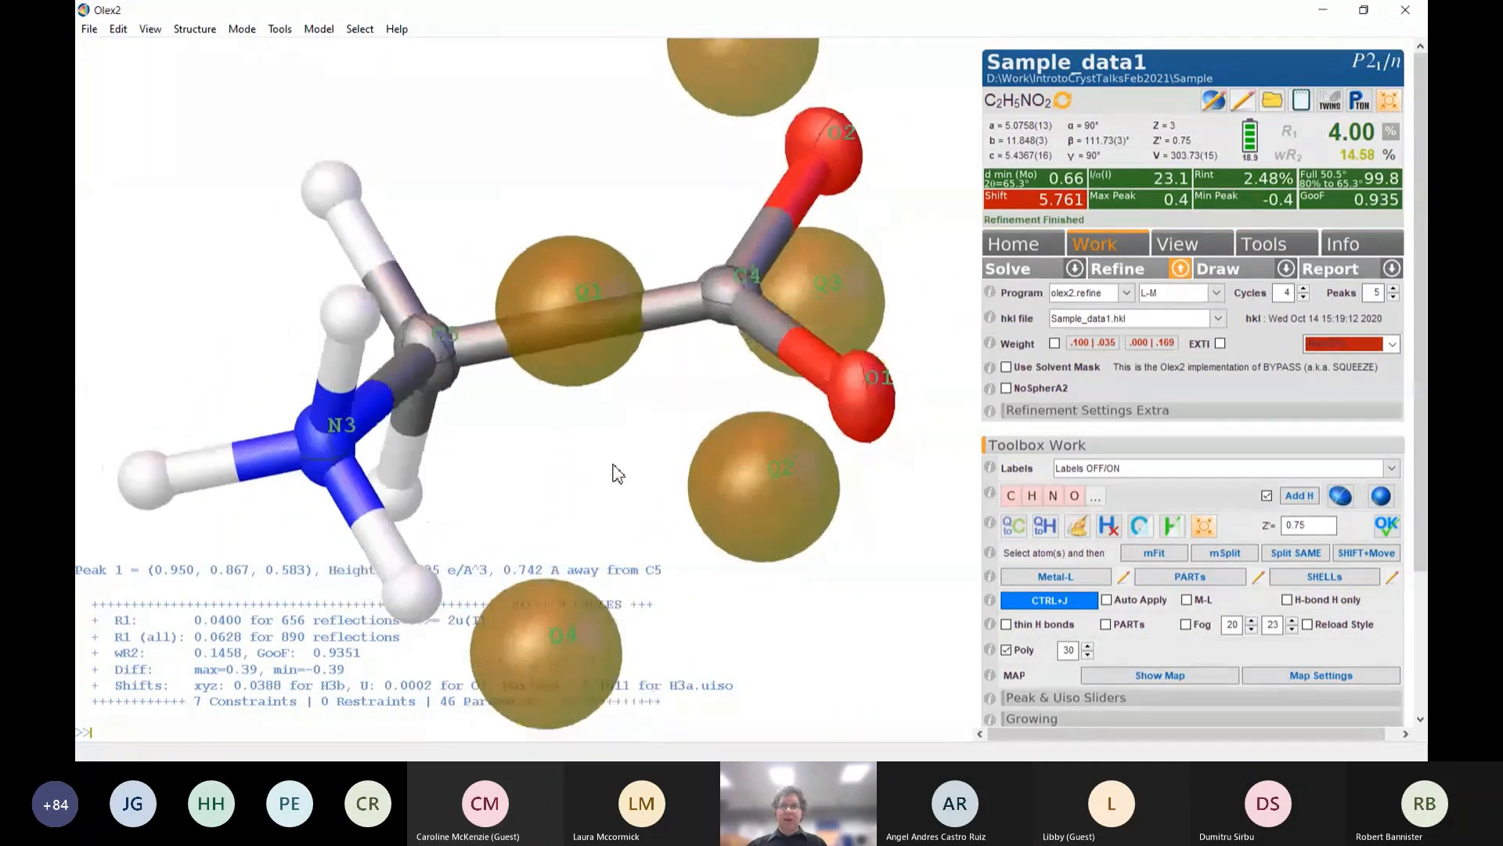
drag(613, 464, 603, 468)
drag(440, 426, 610, 482)
right_drag(610, 481, 624, 459)
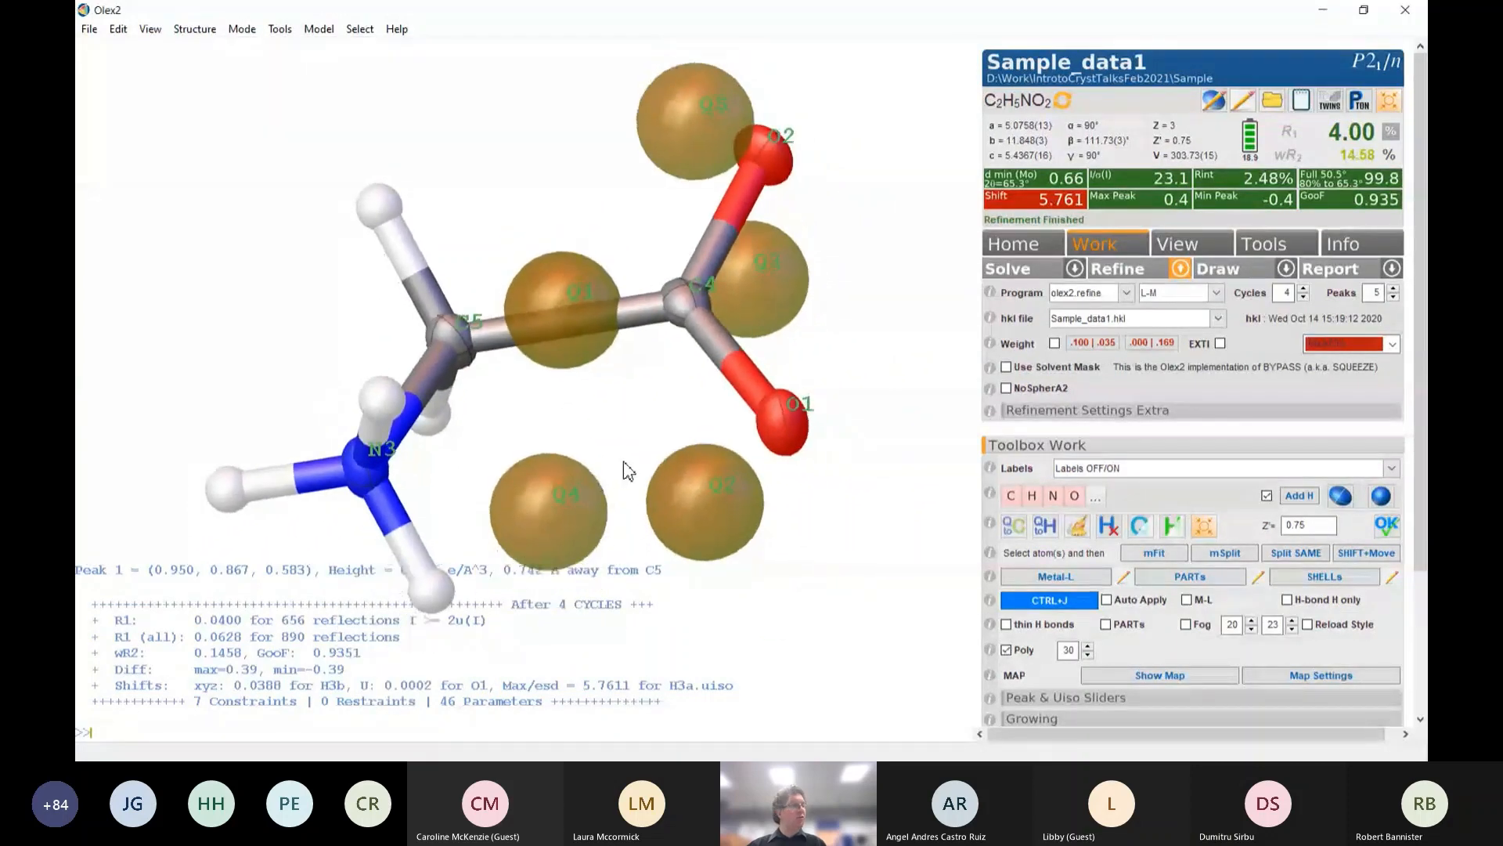
drag(667, 445, 718, 416)
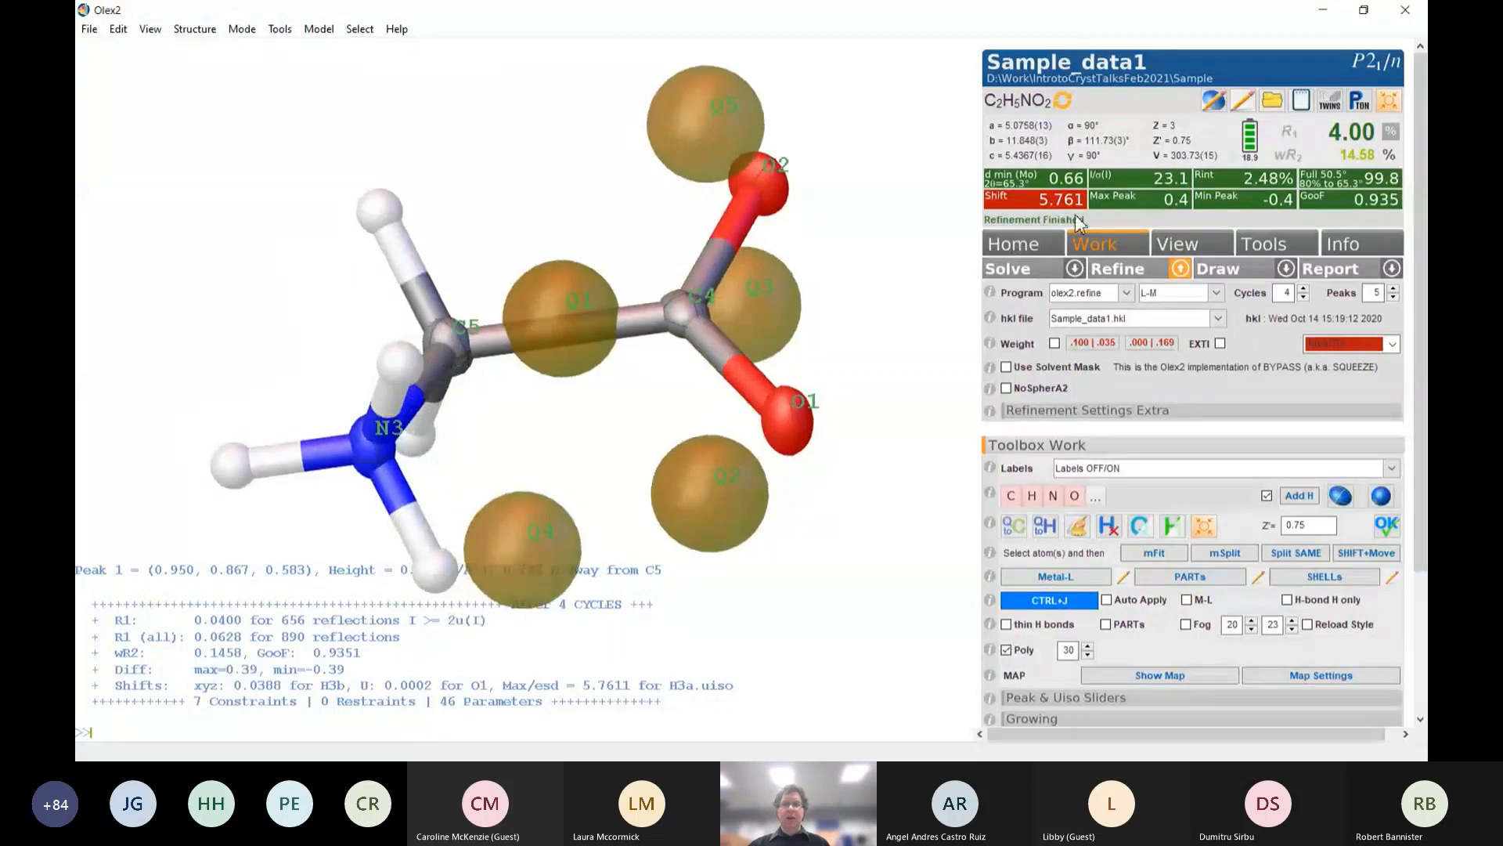
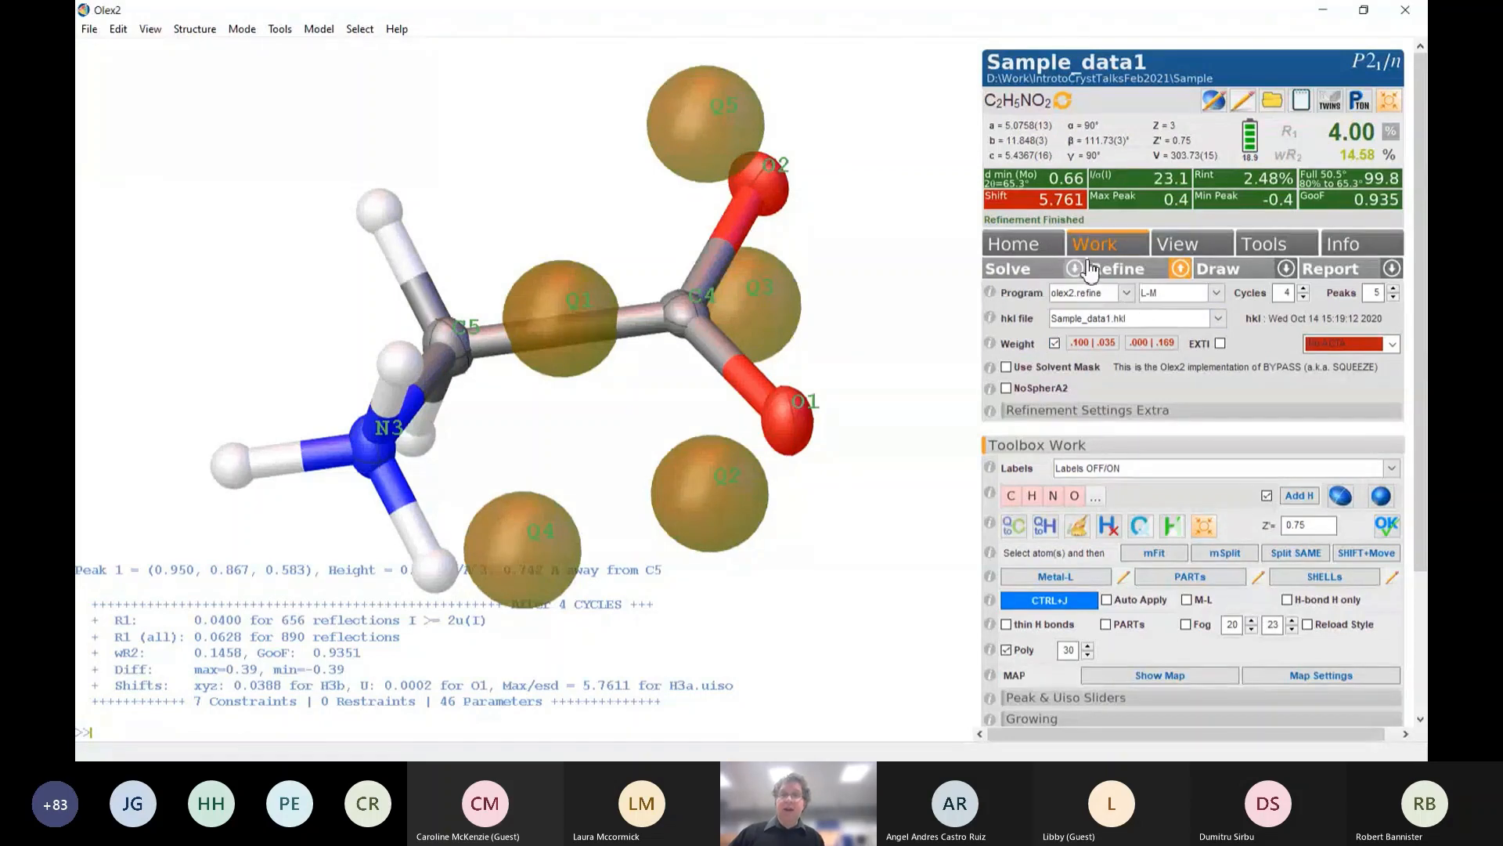
Turn on weighting scheme updates, increase the refinement to 15 cycles and refine repeatedly until the model converges
click(1117, 276)
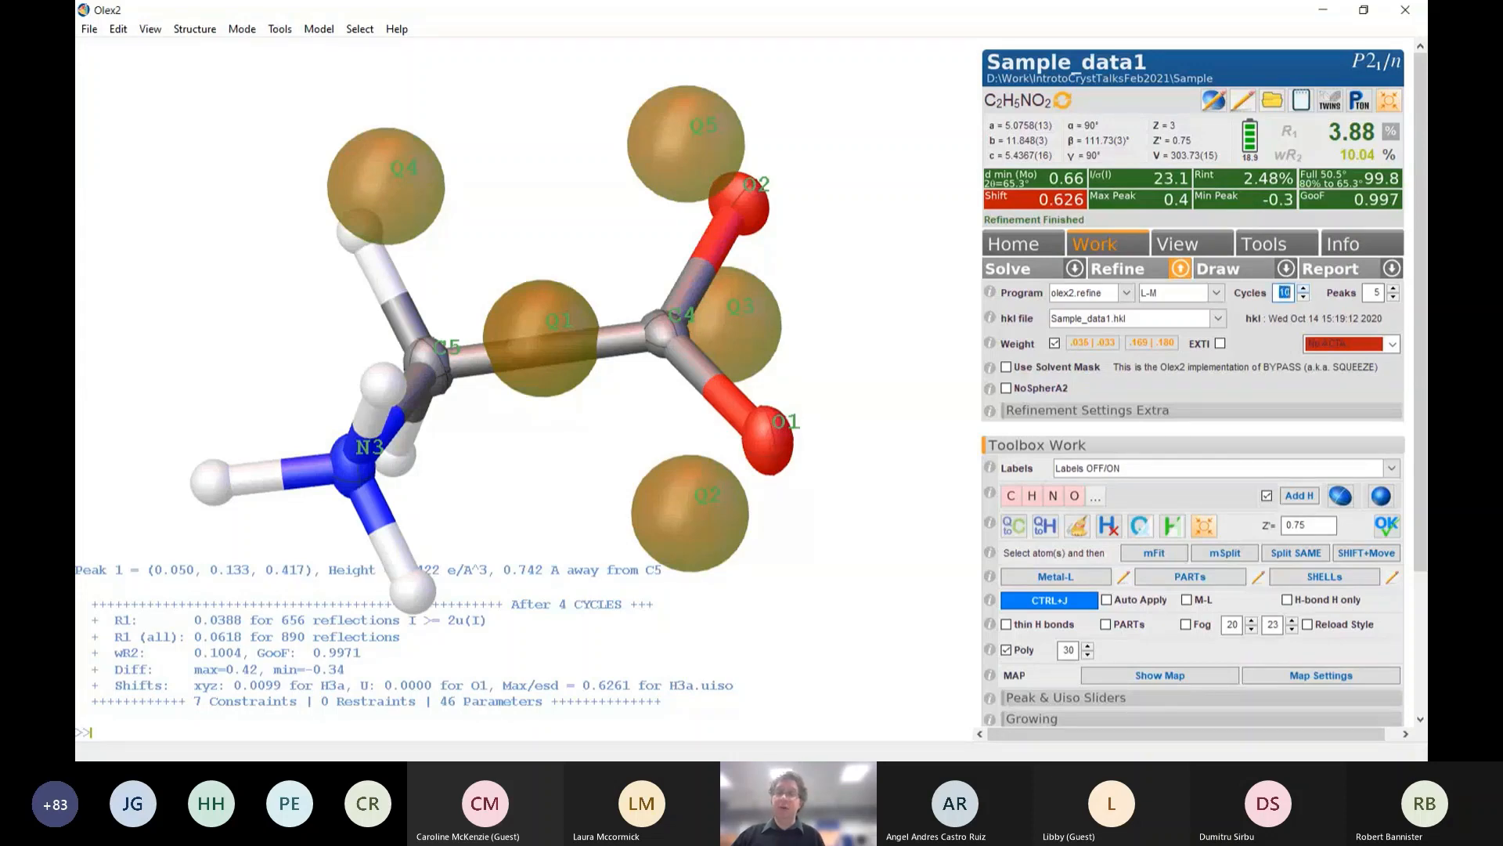
click(1132, 270)
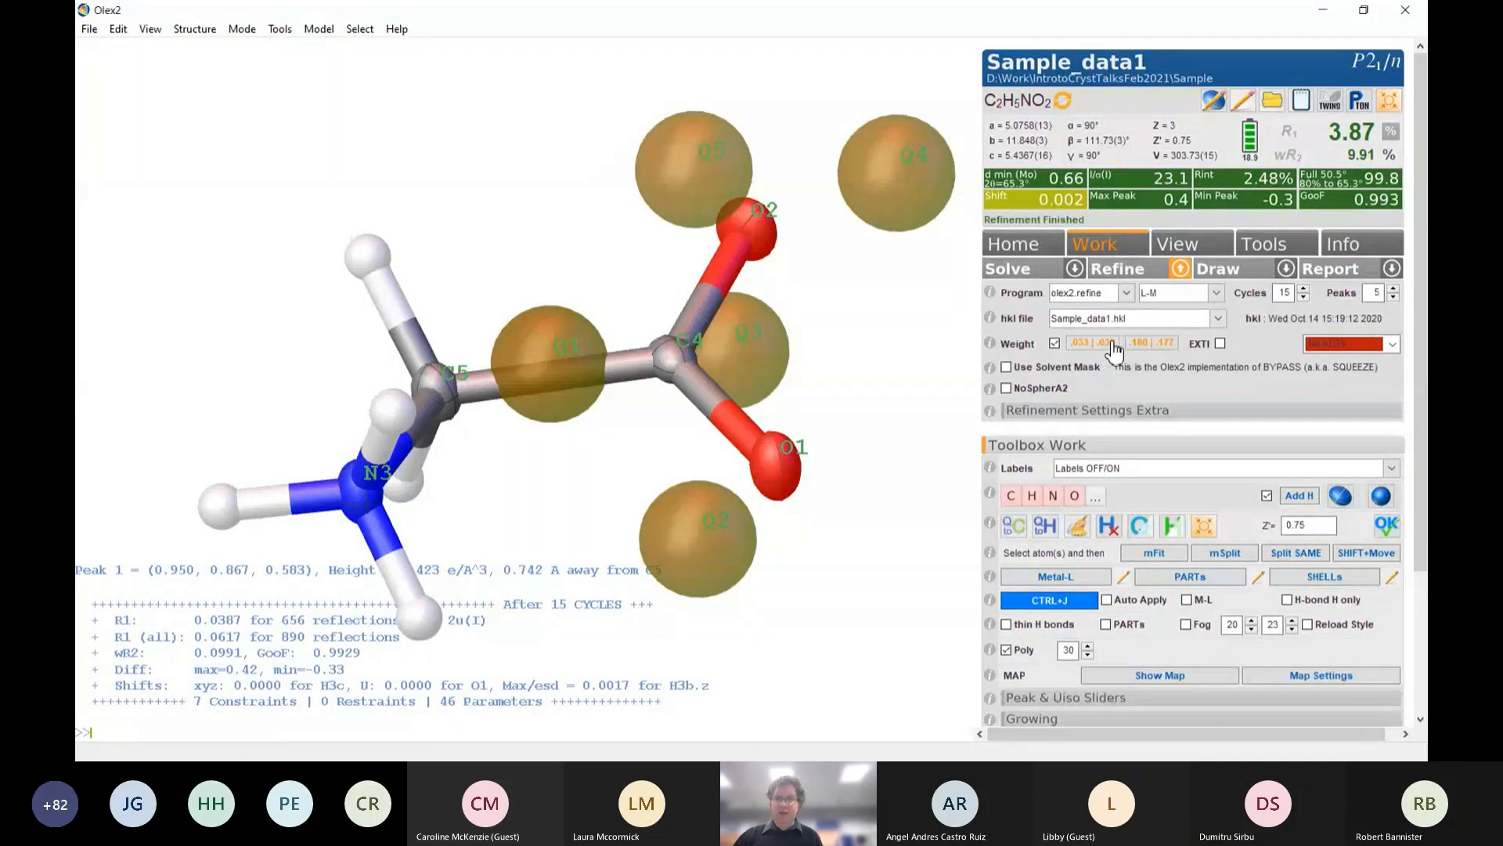
click(1117, 269)
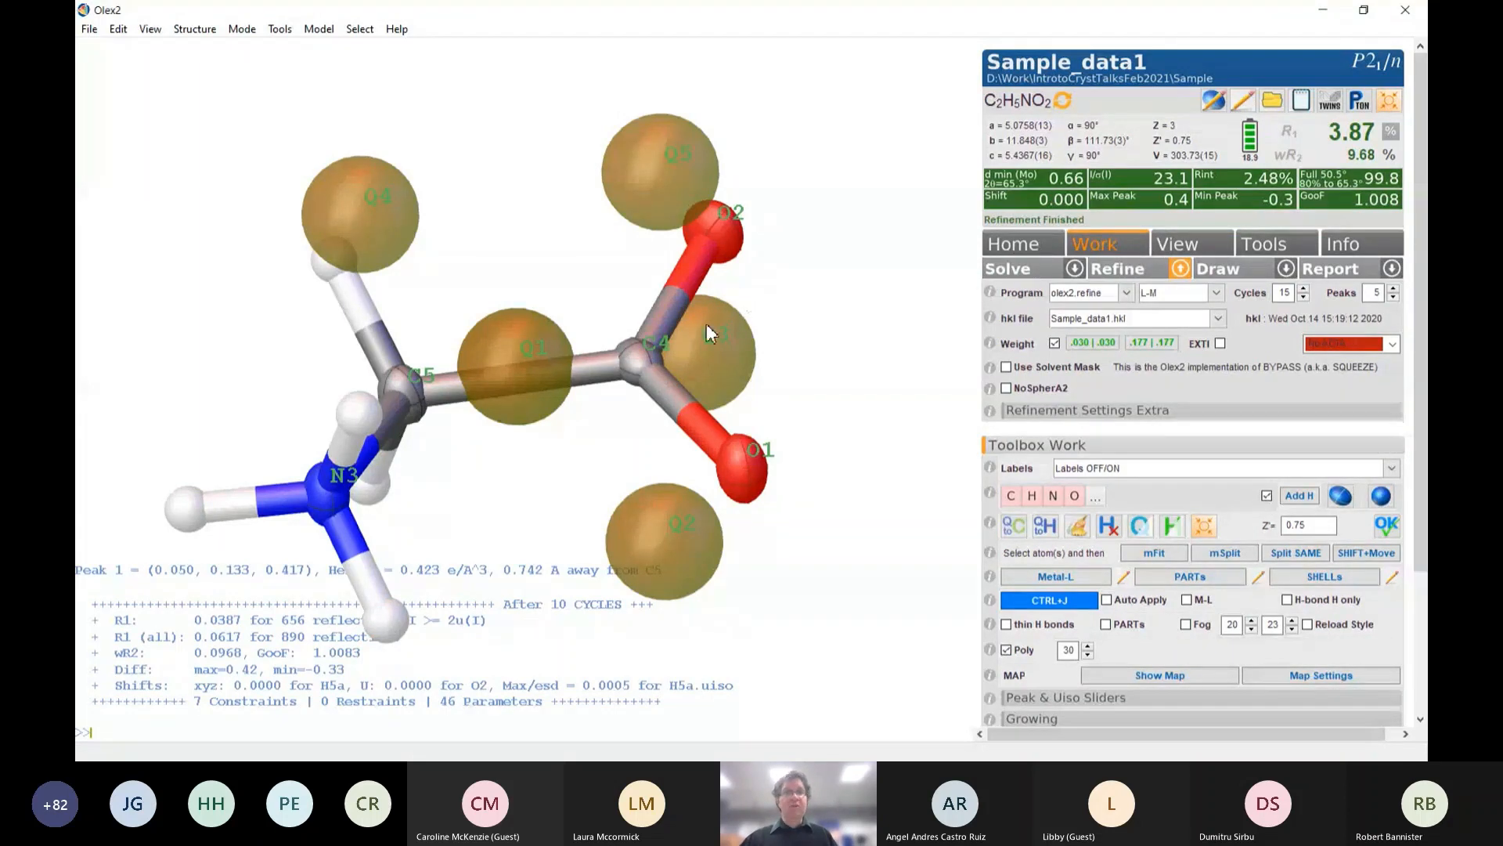
Set Z' to 1, update the formula to match the model's contents and refine the structure again
drag(710, 330, 454, 373)
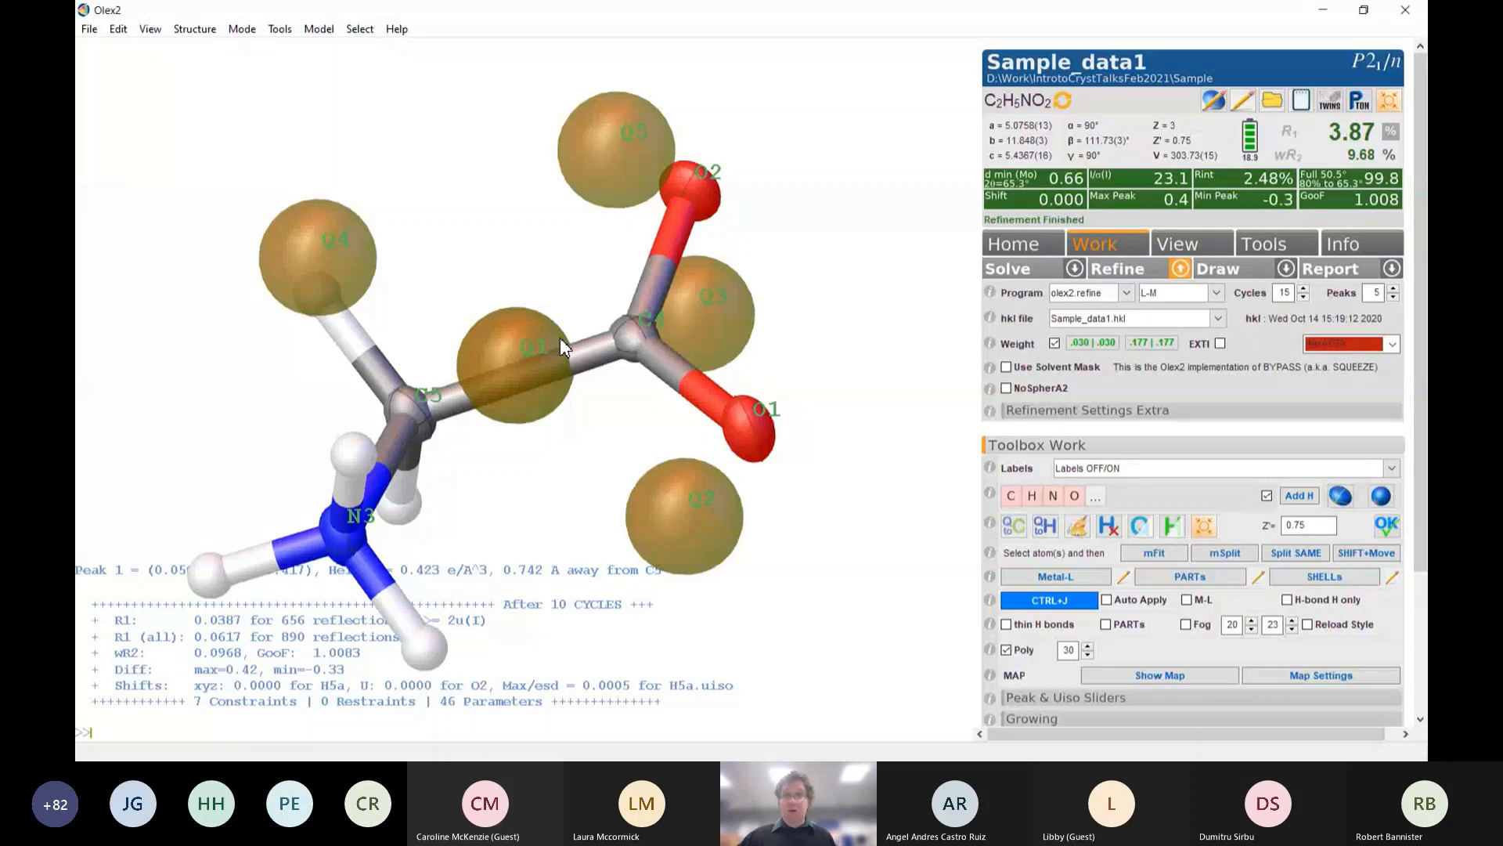
mouse_move(830, 379)
mouse_down()
mouse_move(823, 393)
mouse_move(806, 335)
mouse_move(832, 389)
mouse_move(819, 369)
mouse_move(827, 386)
mouse_move(836, 371)
mouse_up()
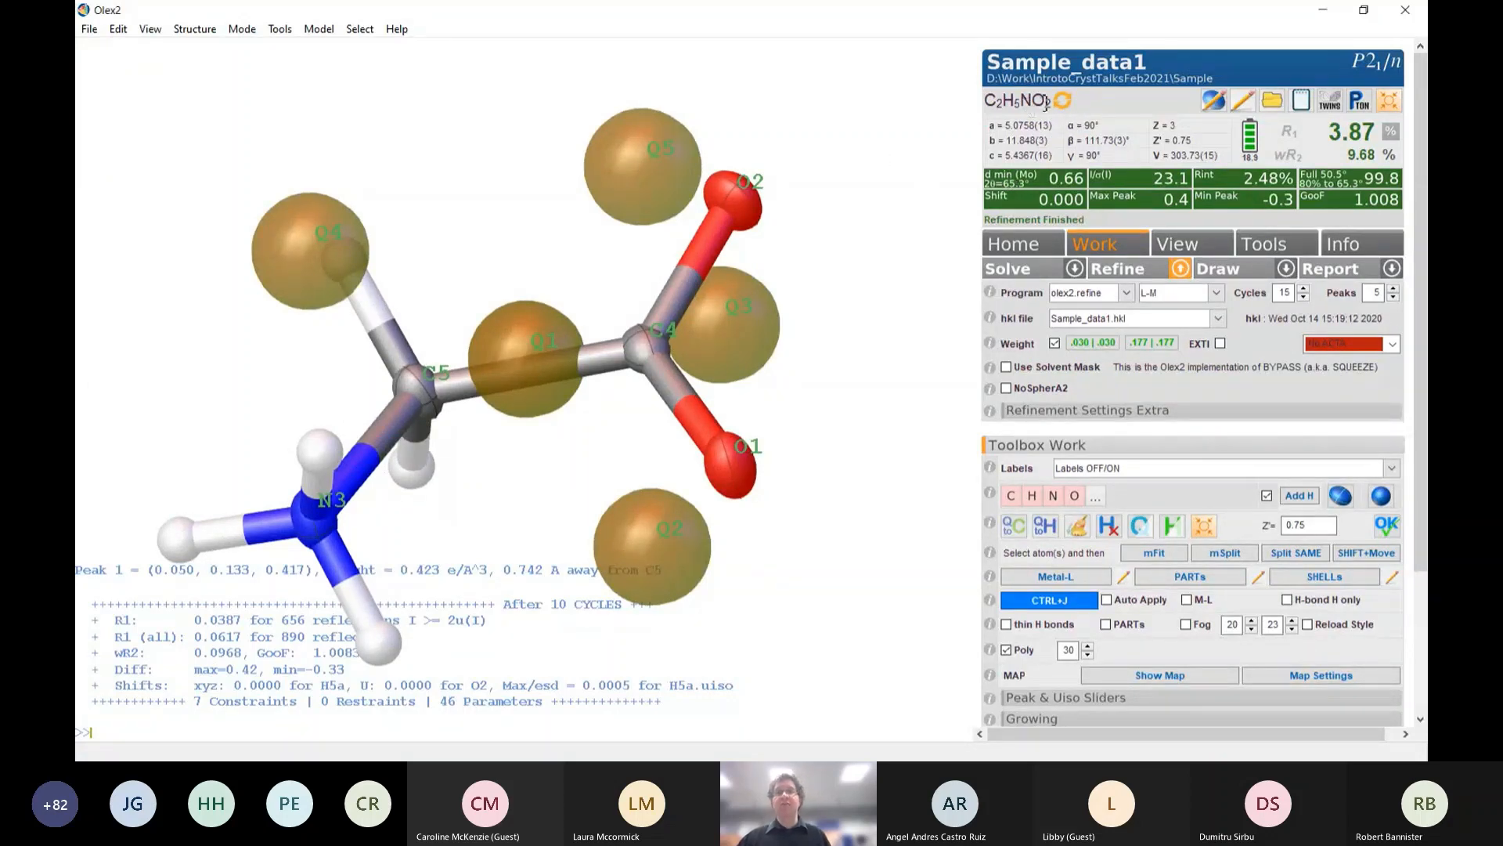
mouse_move(590, 349)
mouse_down()
mouse_move(599, 361)
mouse_move(592, 333)
mouse_move(579, 338)
mouse_up()
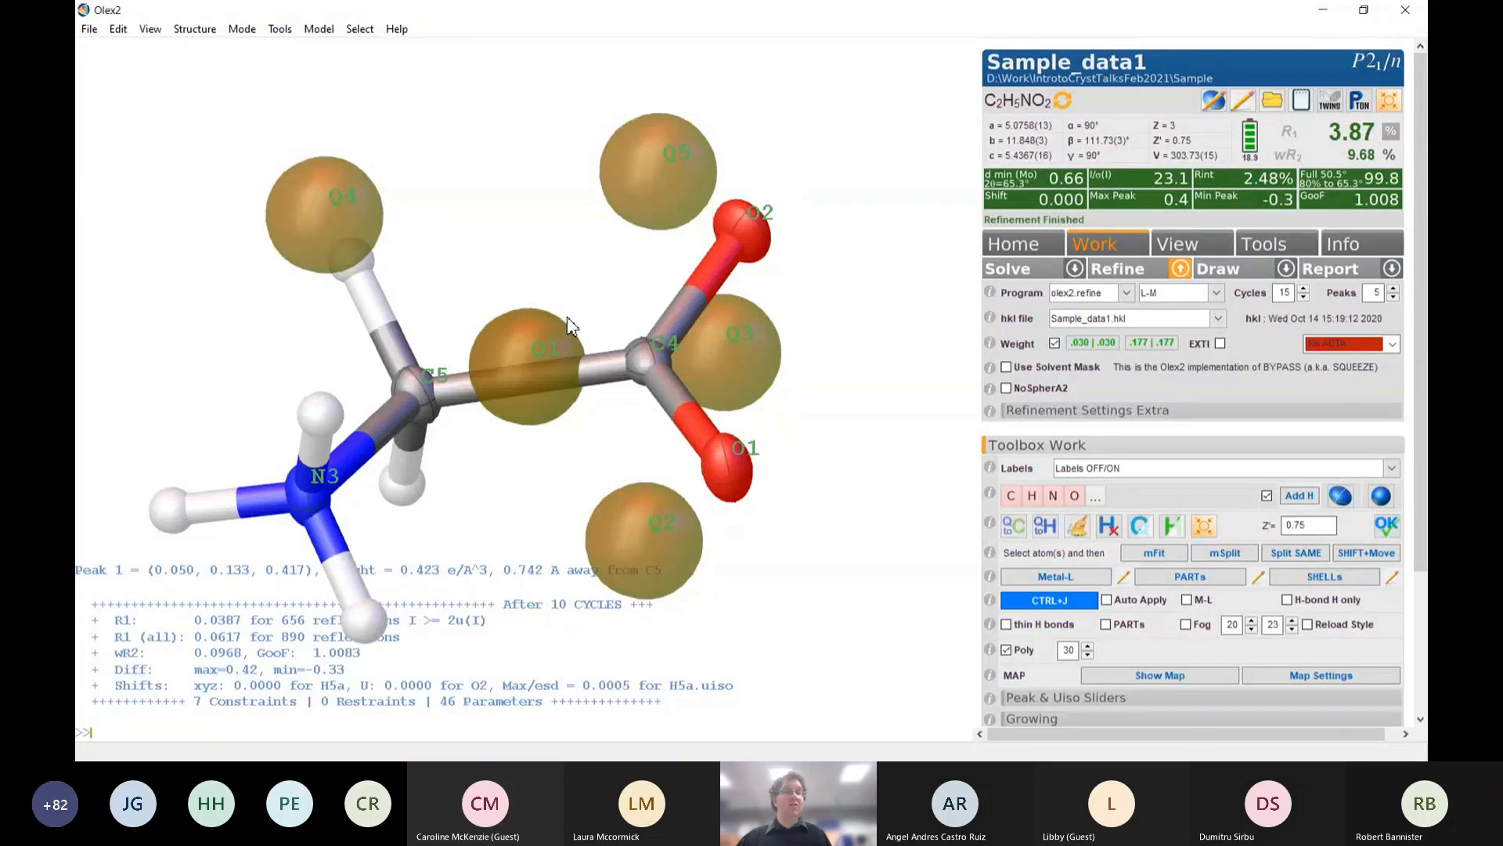
drag(574, 307, 810, 368)
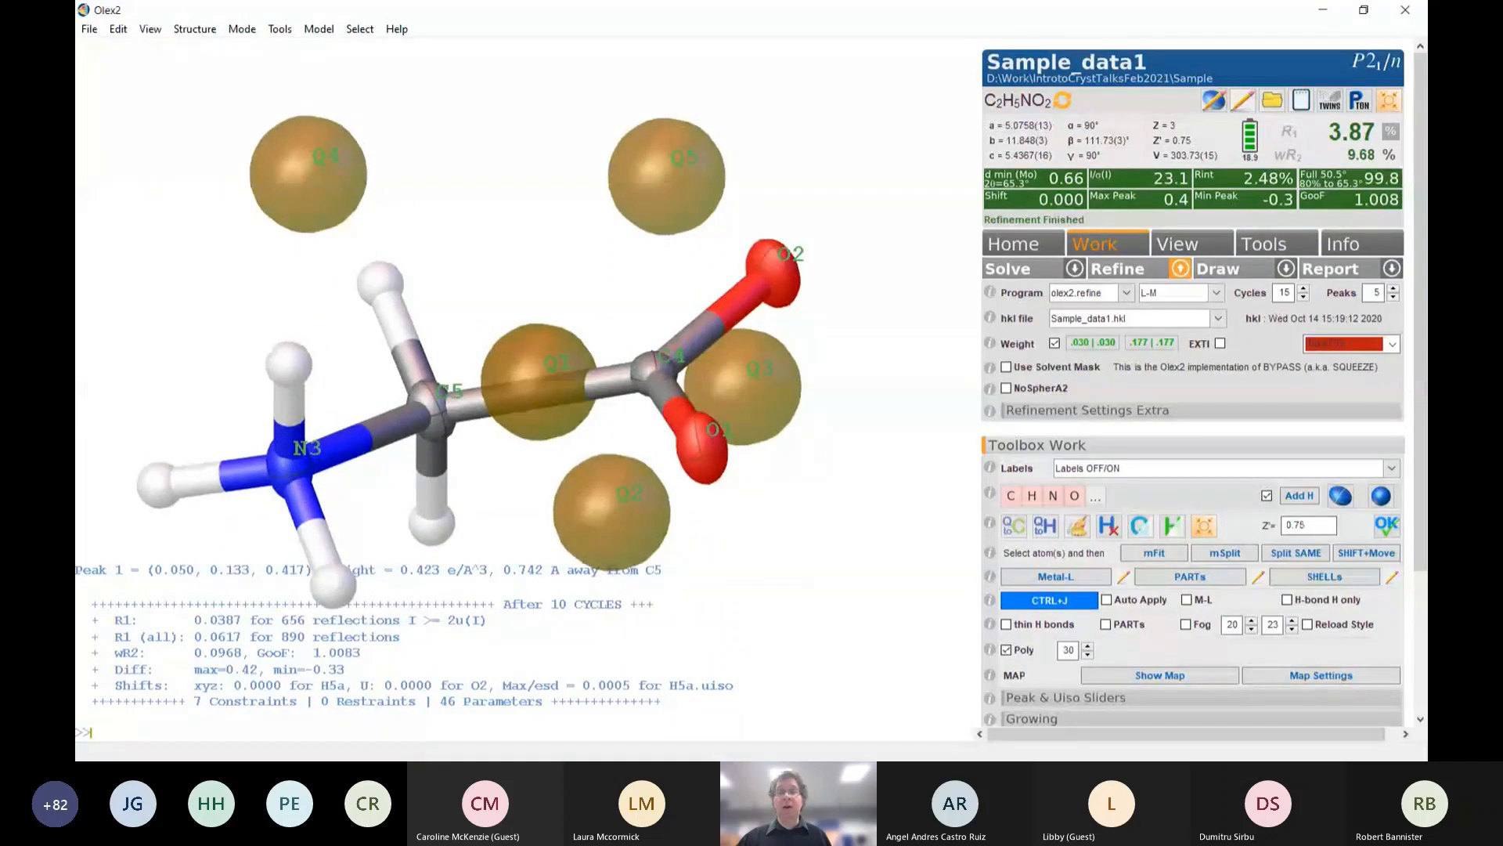
drag(1307, 525, 1286, 525)
text(1)
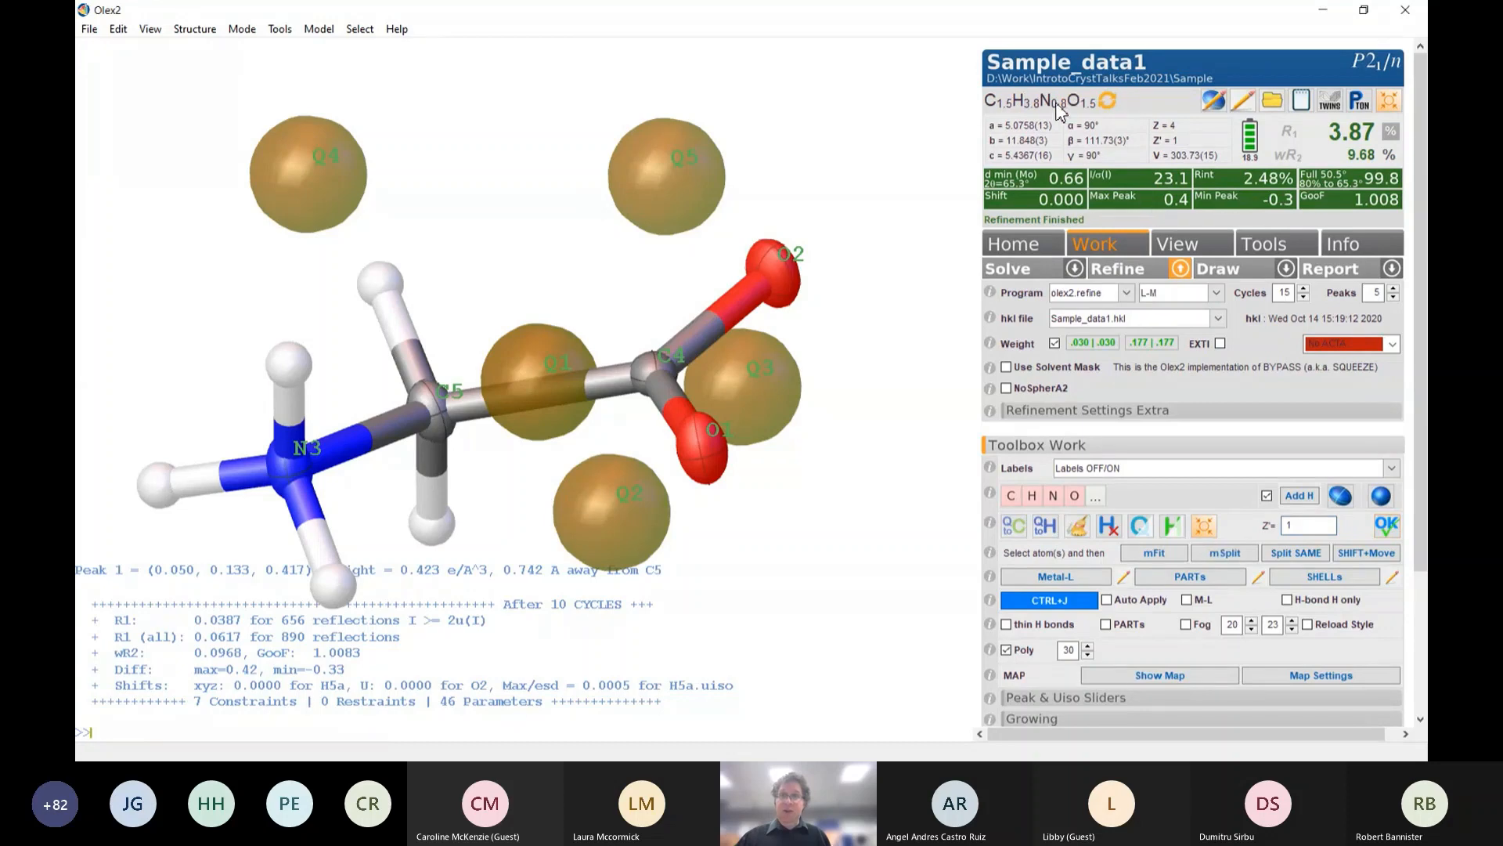
click(1096, 99)
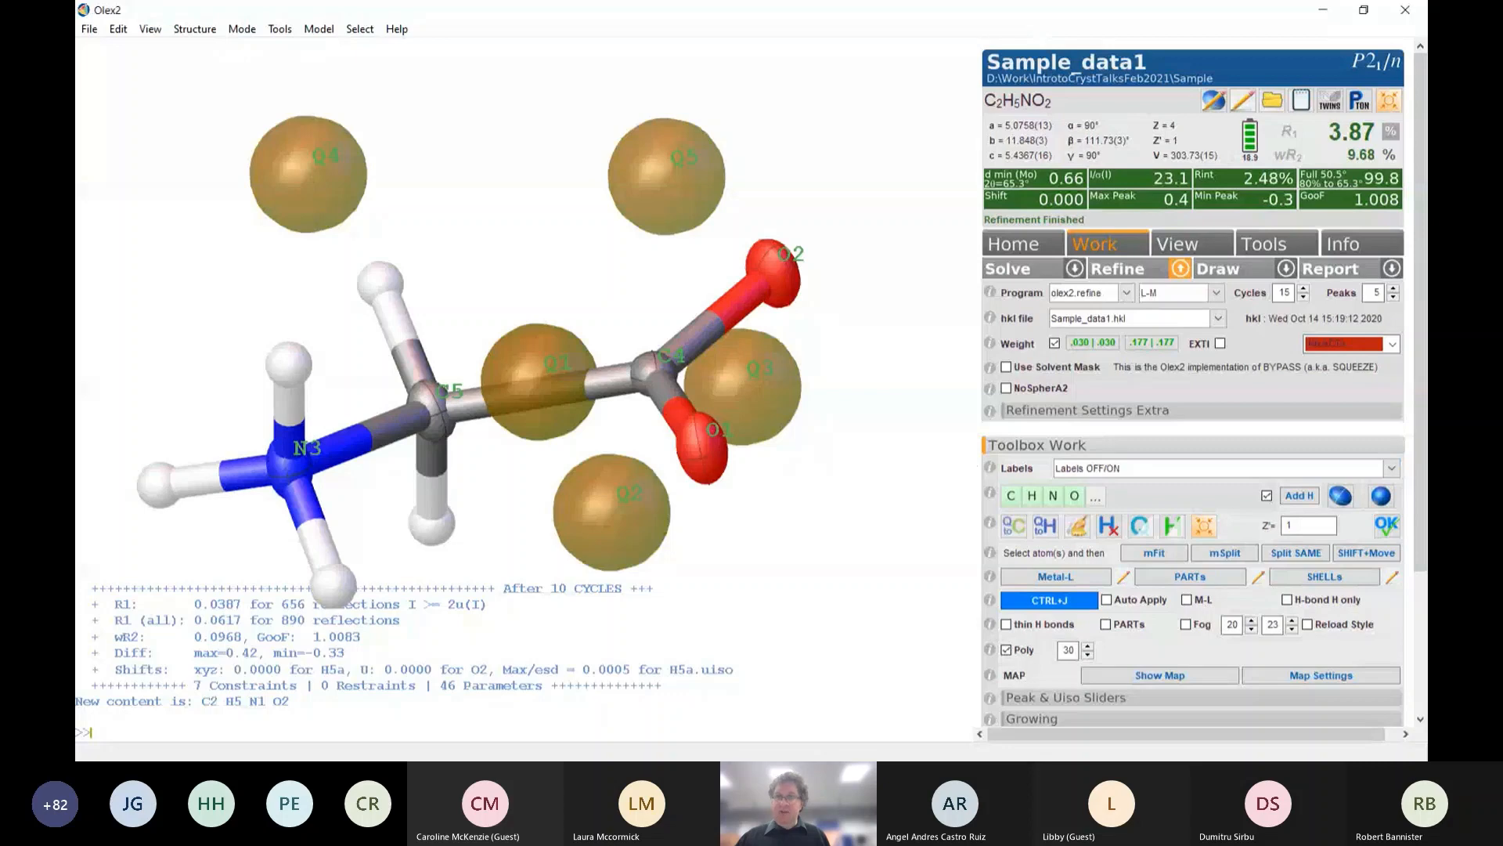
click(1128, 273)
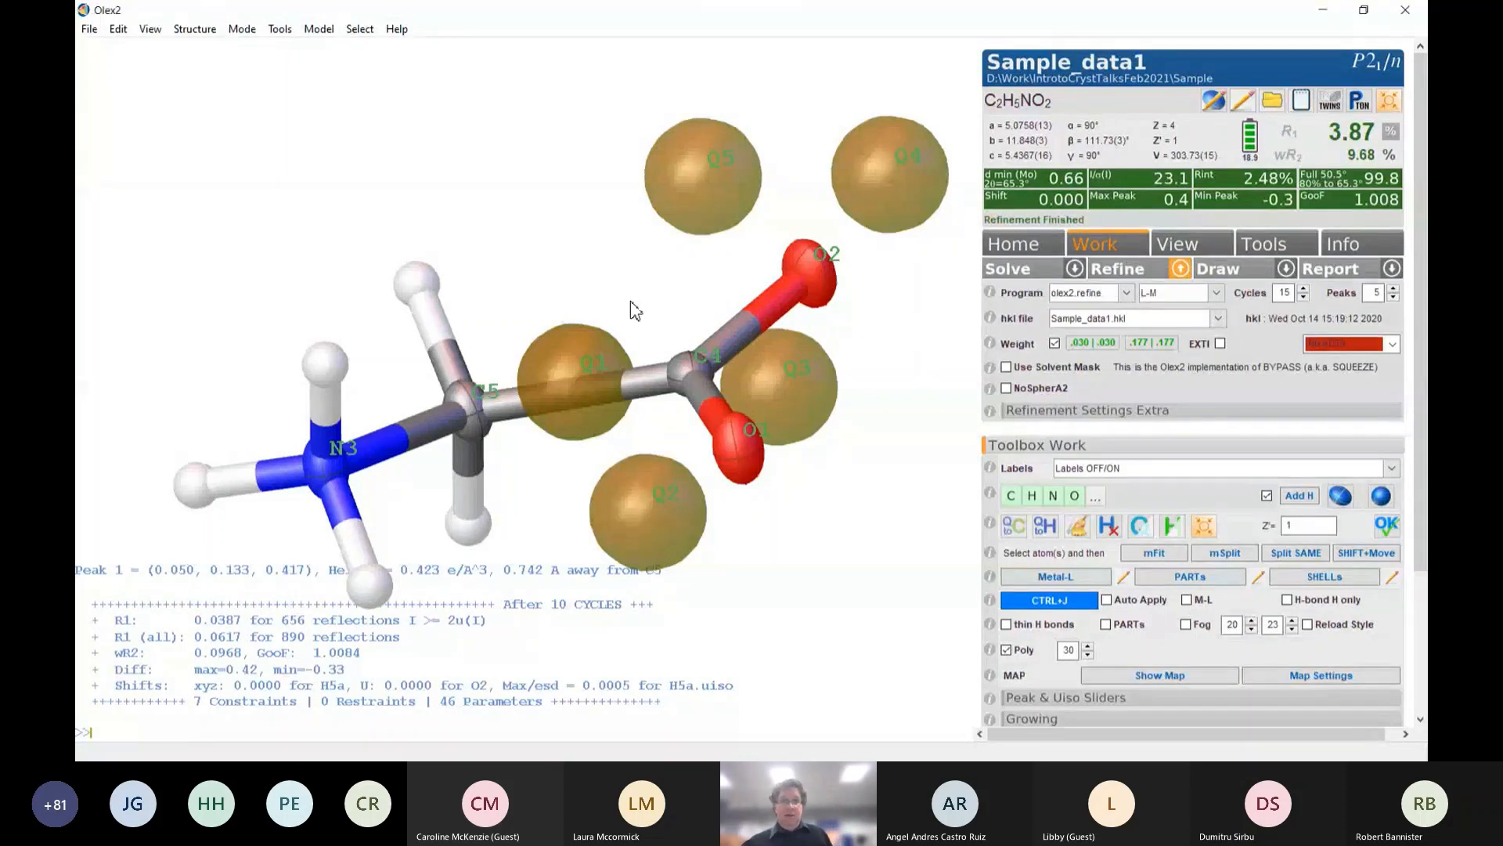
Switch the refinement's CIF output from No ACTA to ACTA and refine the structure
drag(631, 308, 681, 307)
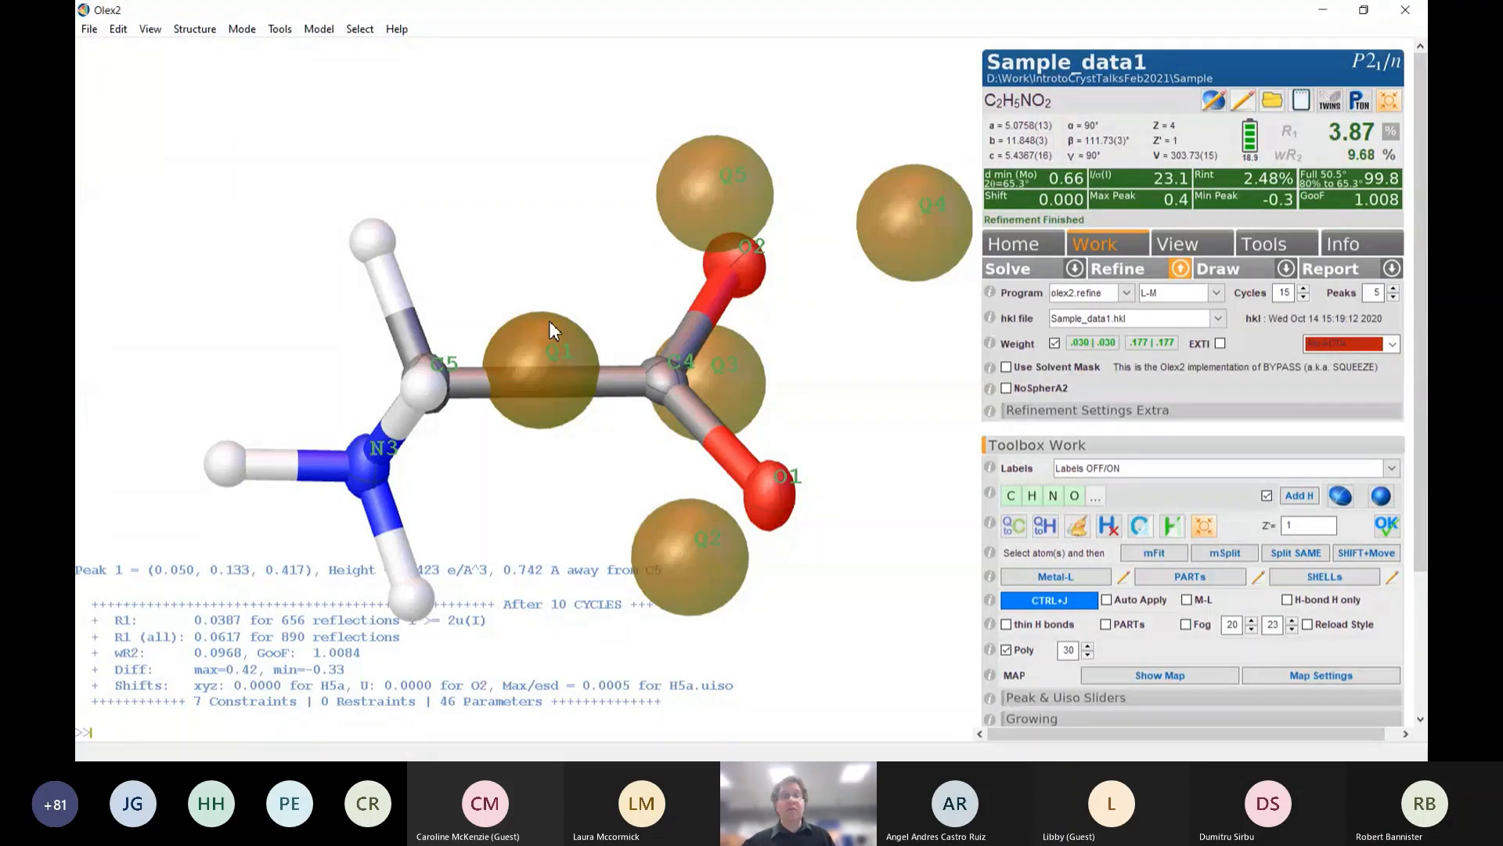
mouse_move(644, 405)
mouse_down()
mouse_move(613, 375)
mouse_move(673, 448)
mouse_move(631, 416)
mouse_move(658, 445)
mouse_move(653, 429)
mouse_up()
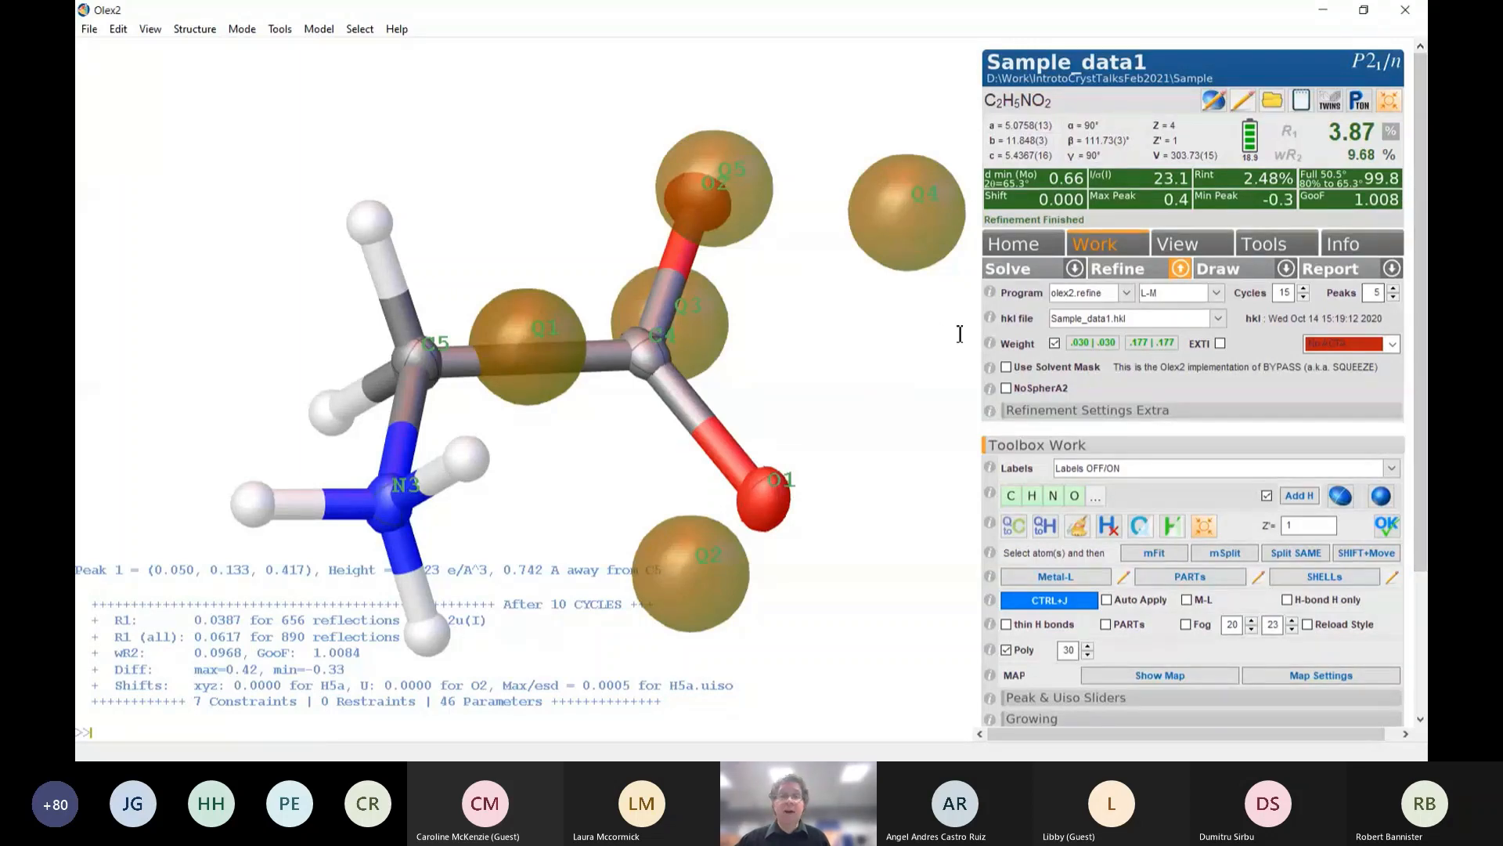
mouse_move(551, 222)
mouse_down()
mouse_move(548, 266)
mouse_move(552, 235)
mouse_up()
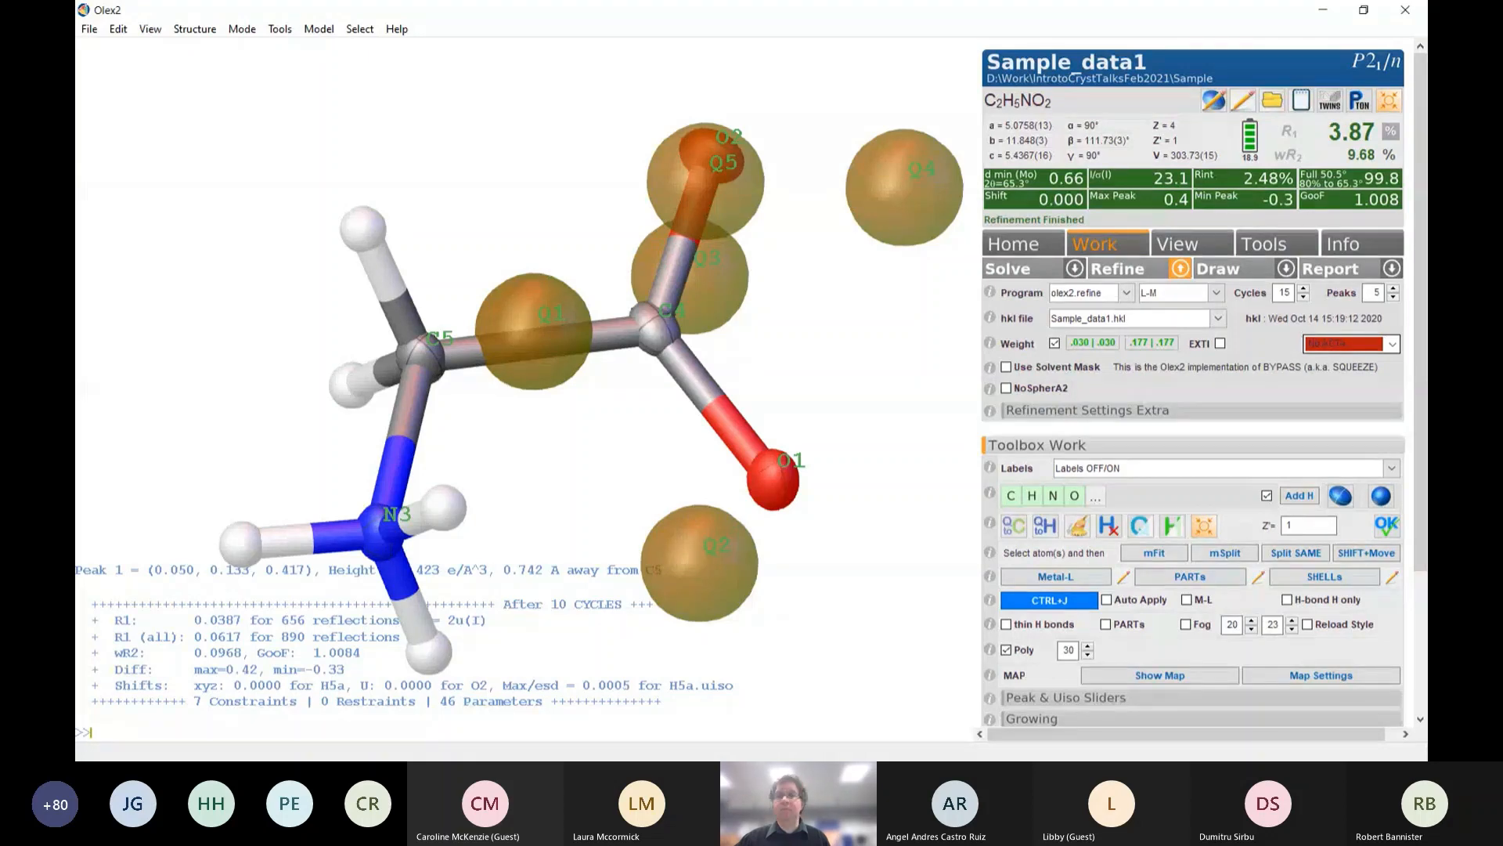
click(1392, 343)
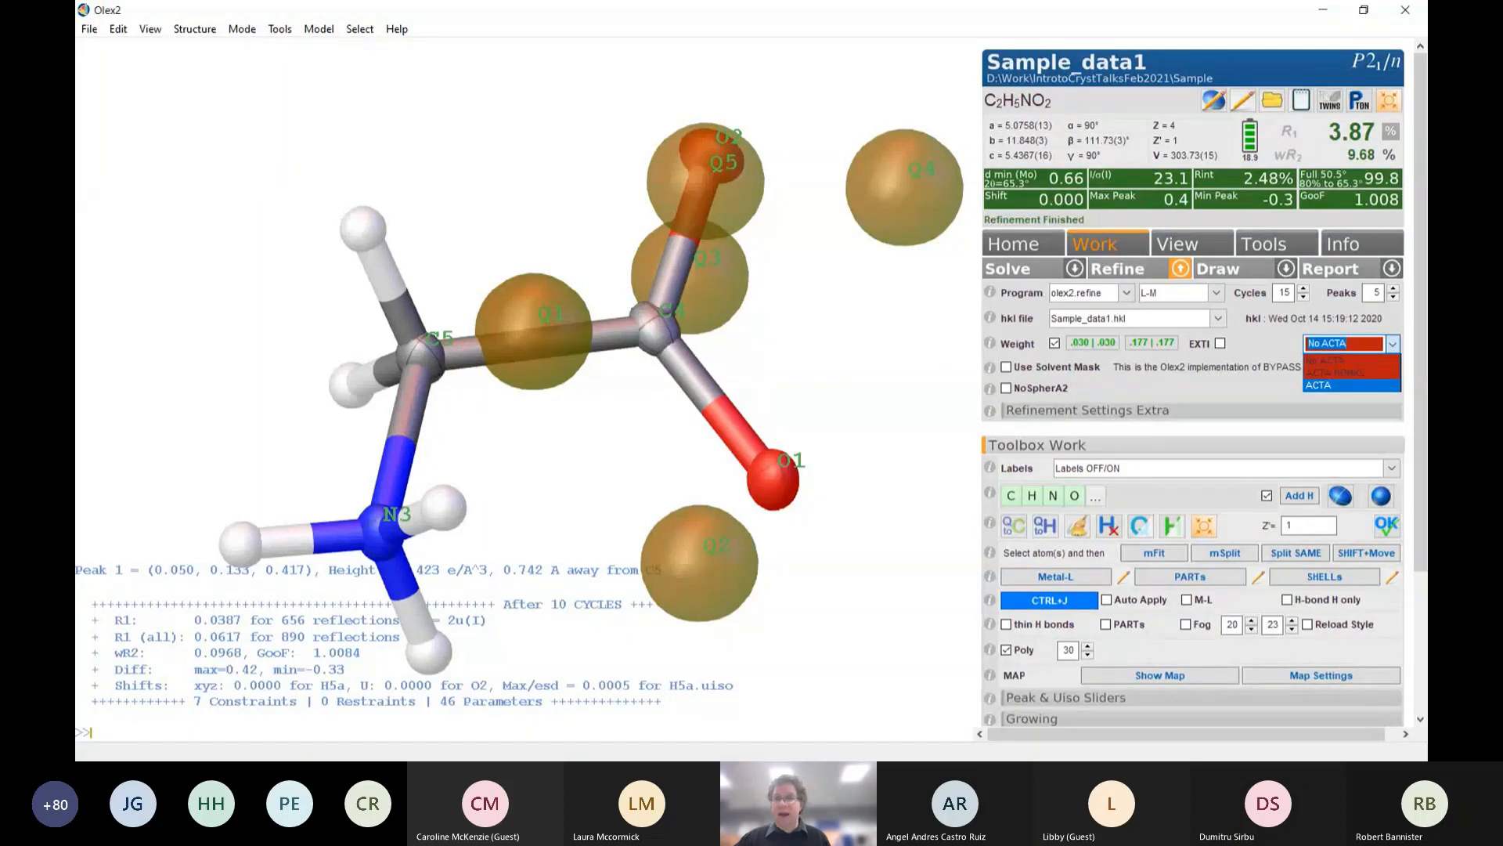
click(1352, 385)
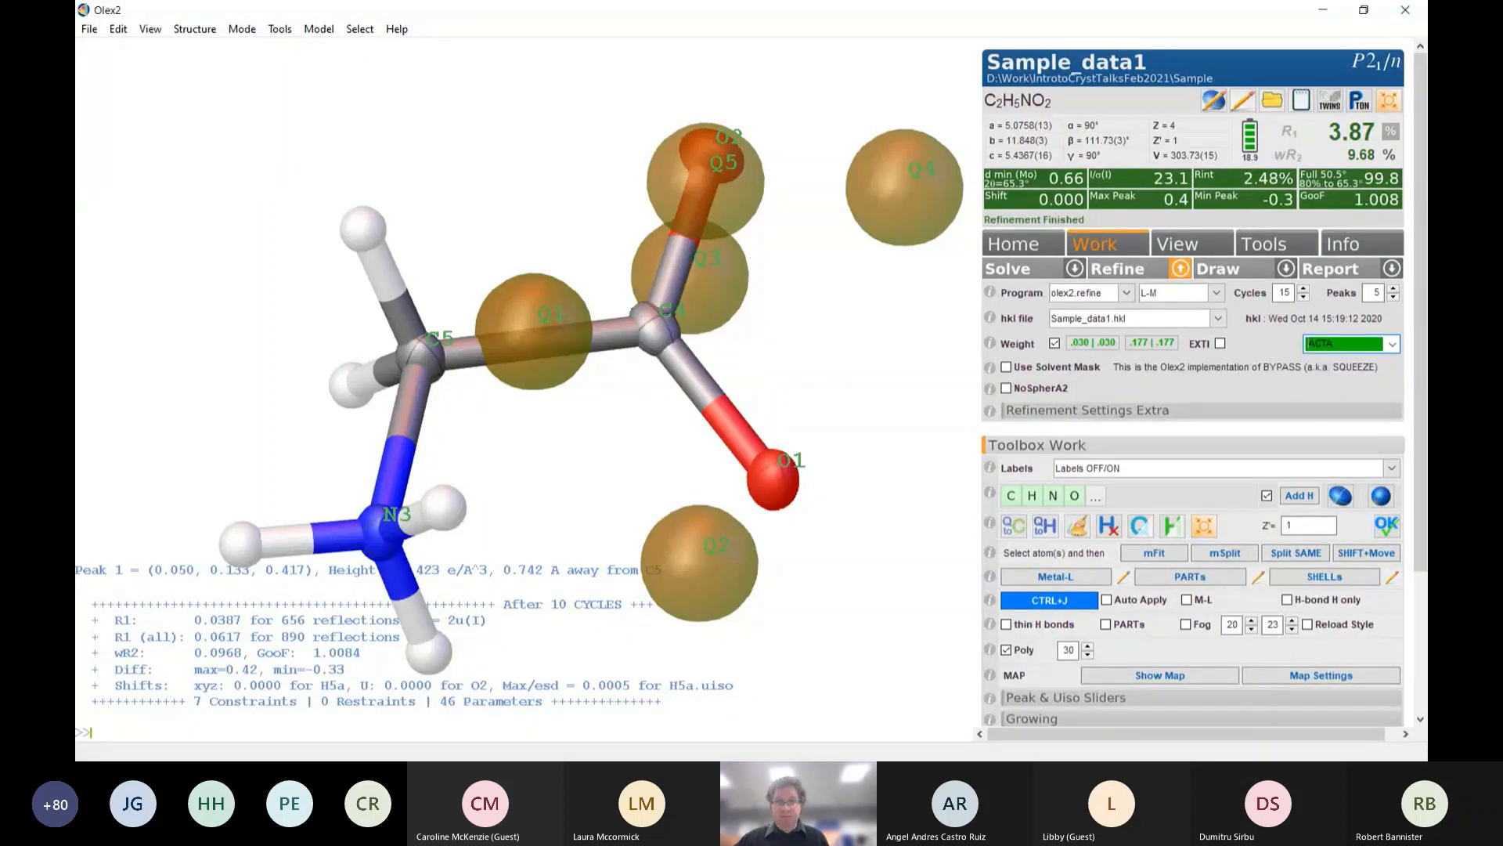
click(1120, 271)
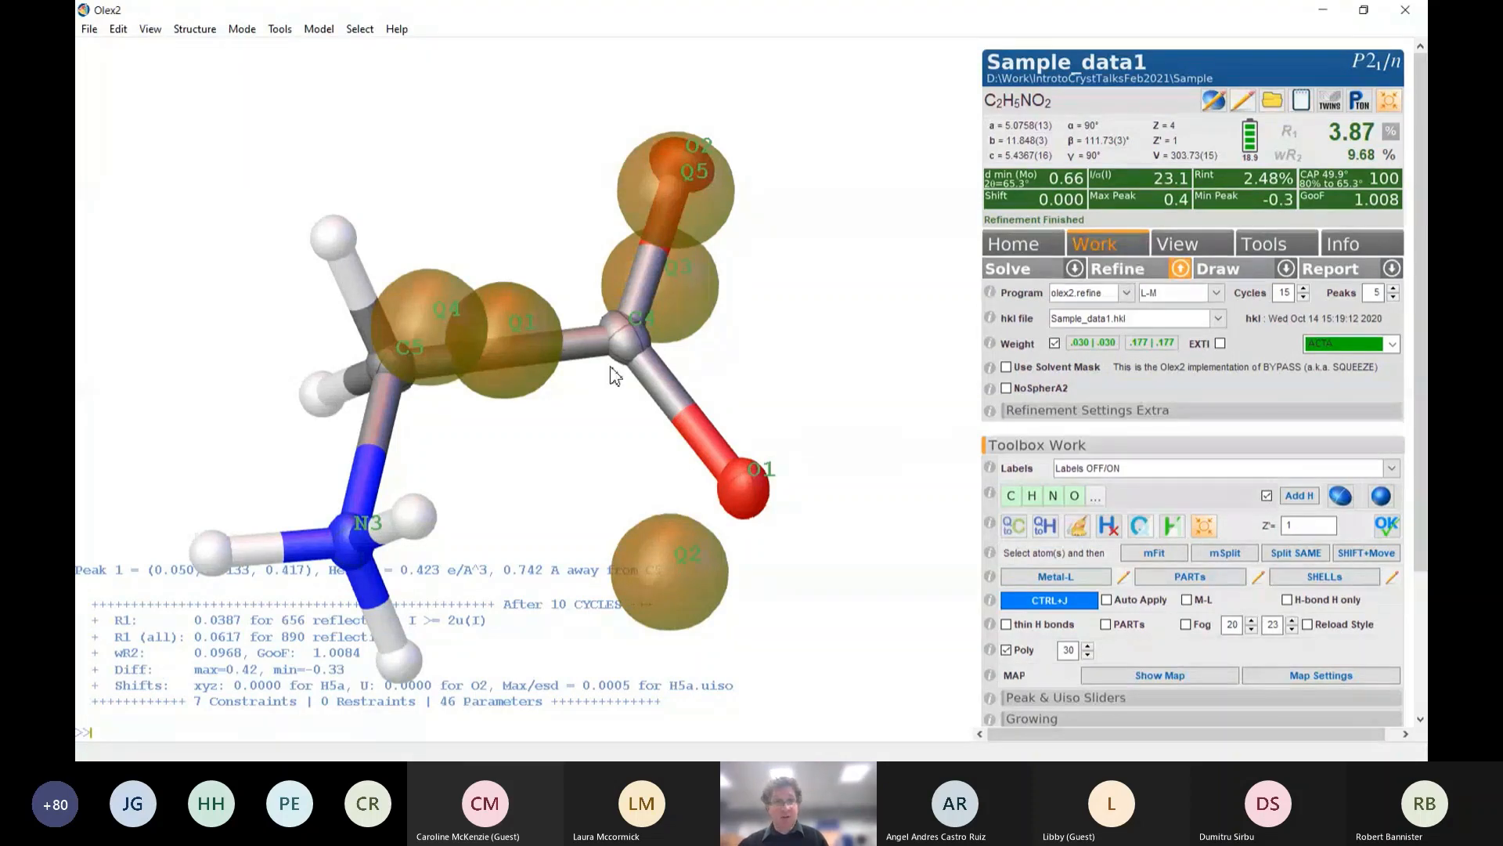
Open the report settings and resolve all CIF conflicts with the values from Sample_data1.cif
drag(616, 374, 680, 261)
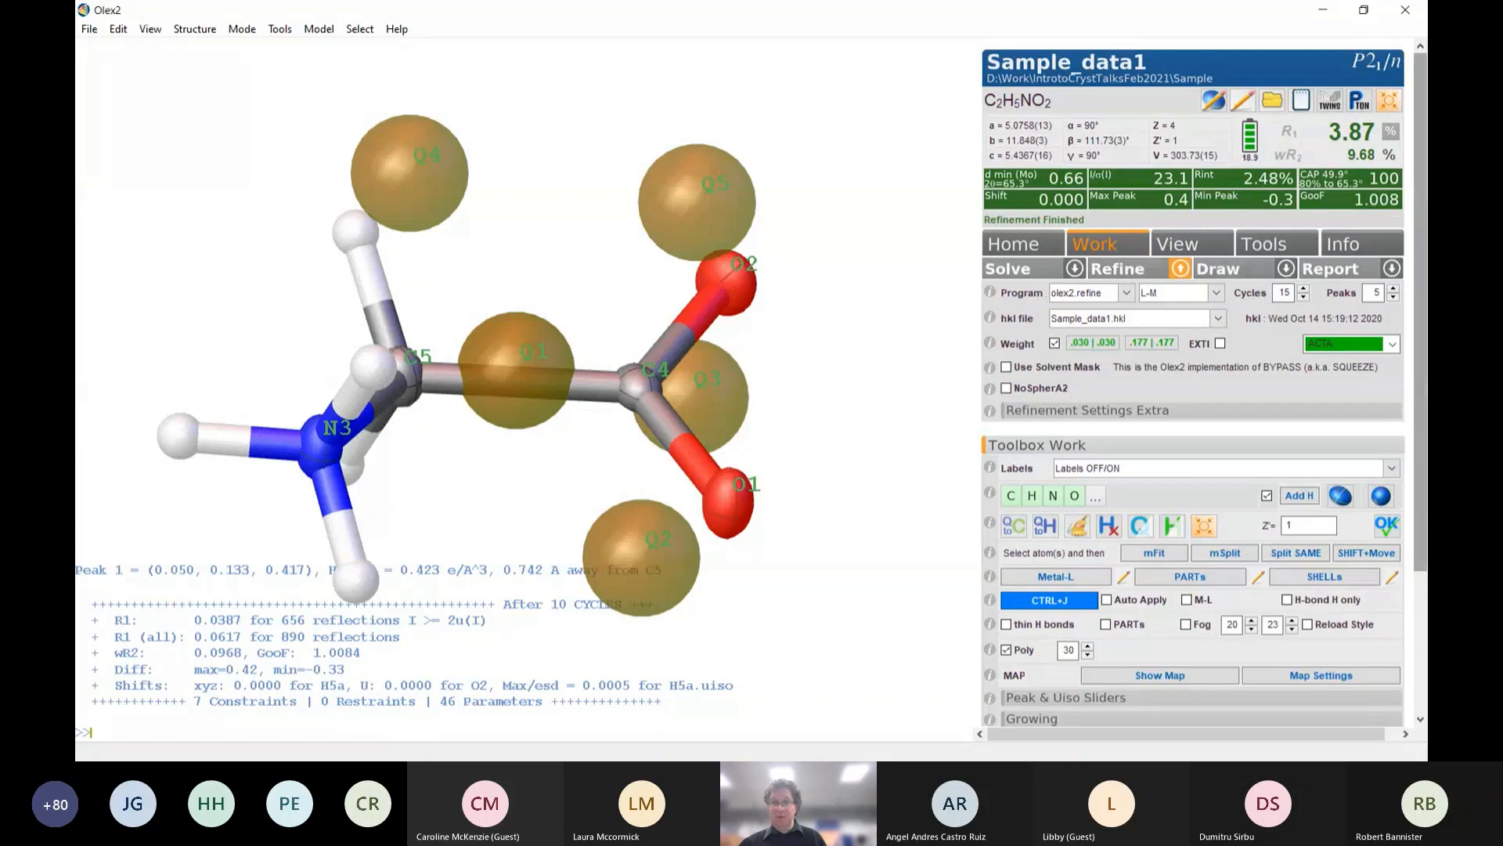
mouse_move(1421, 305)
mouse_down()
mouse_move(1422, 444)
mouse_move(1421, 305)
mouse_up()
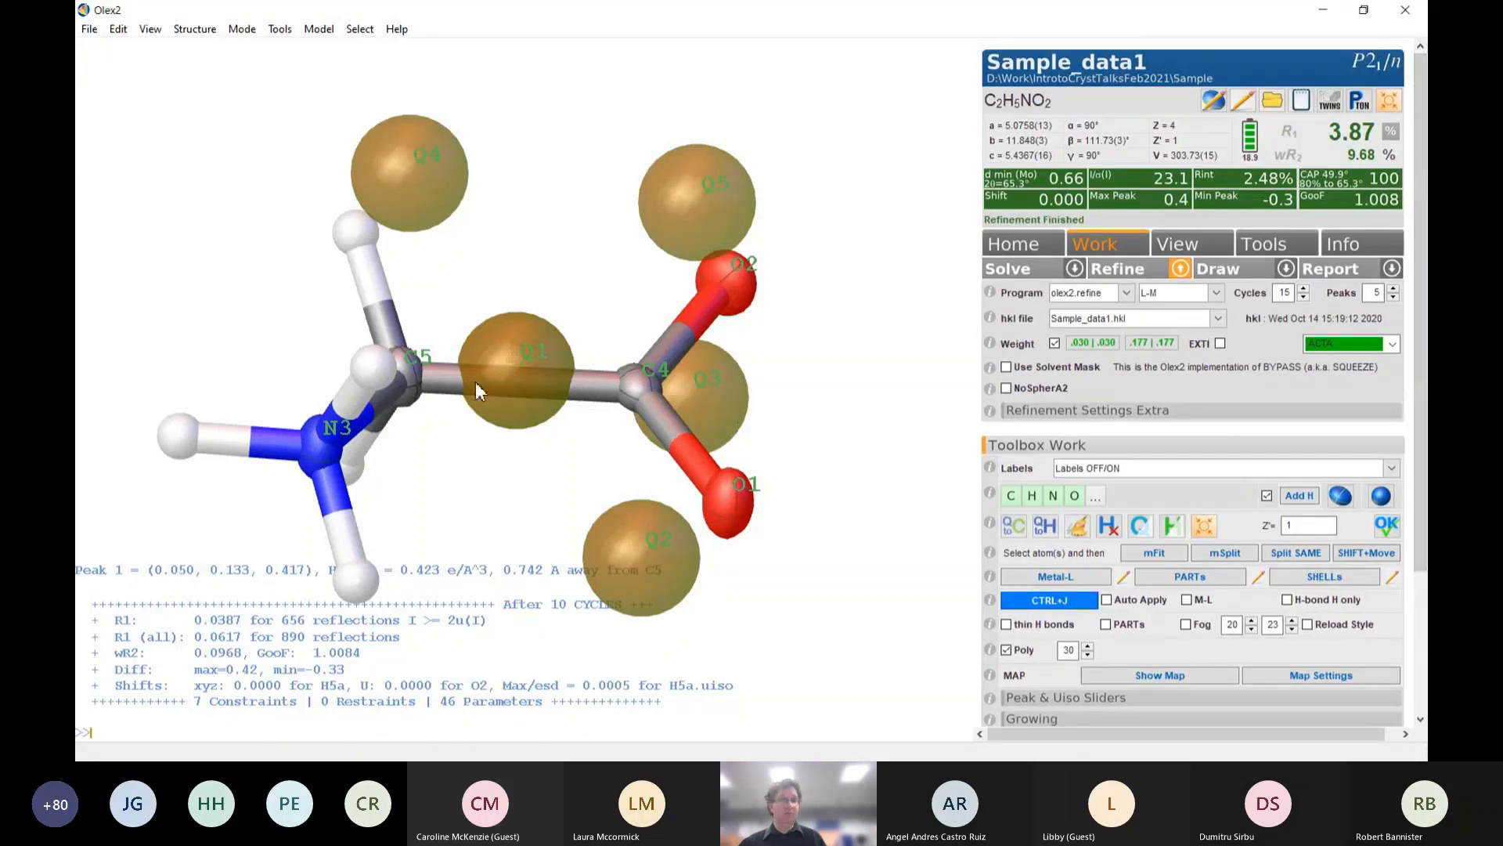
drag(505, 423, 527, 446)
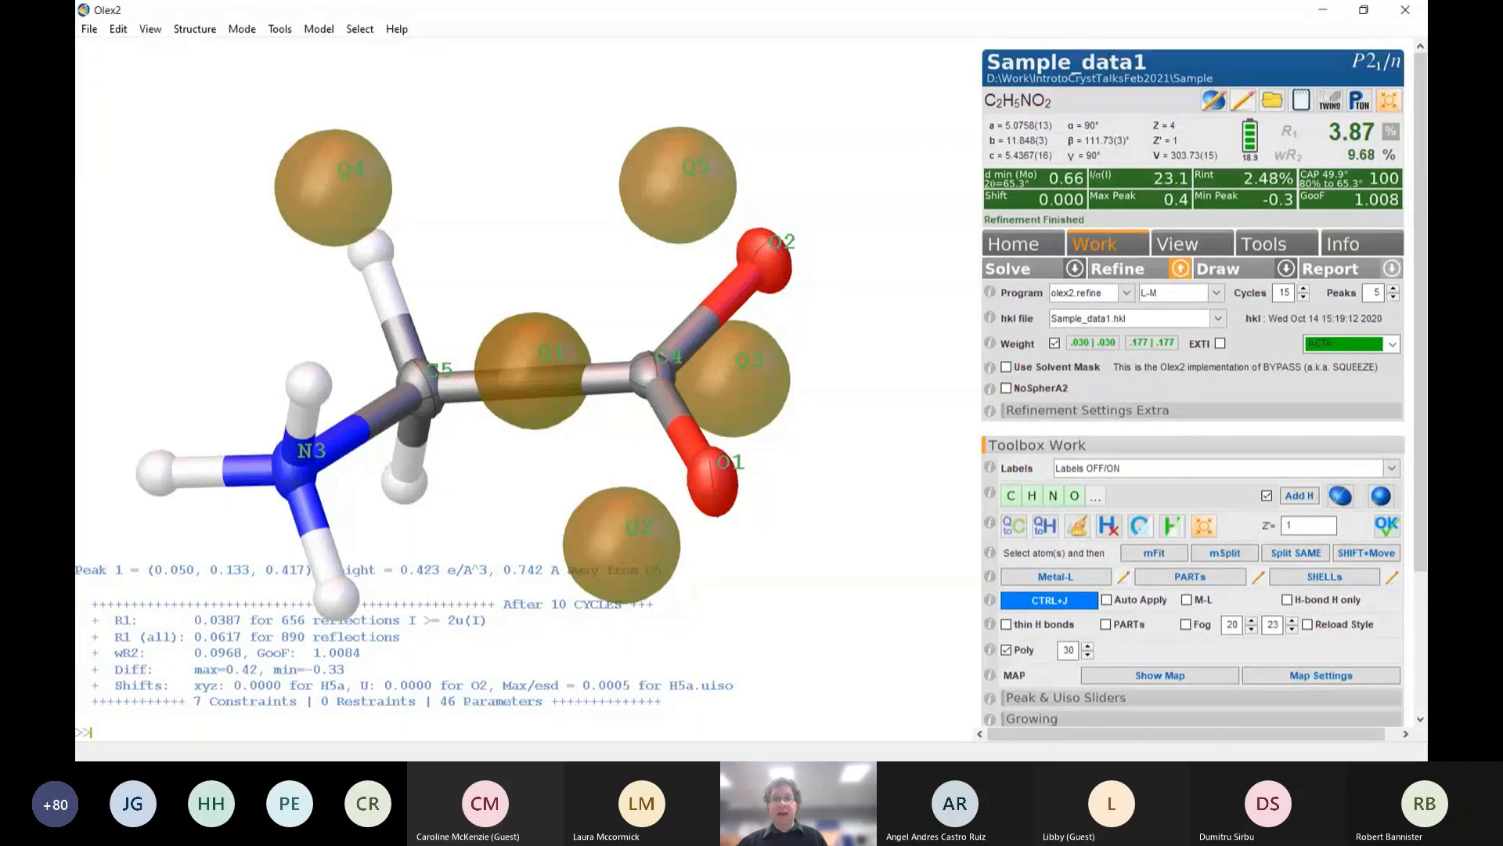
click(1392, 268)
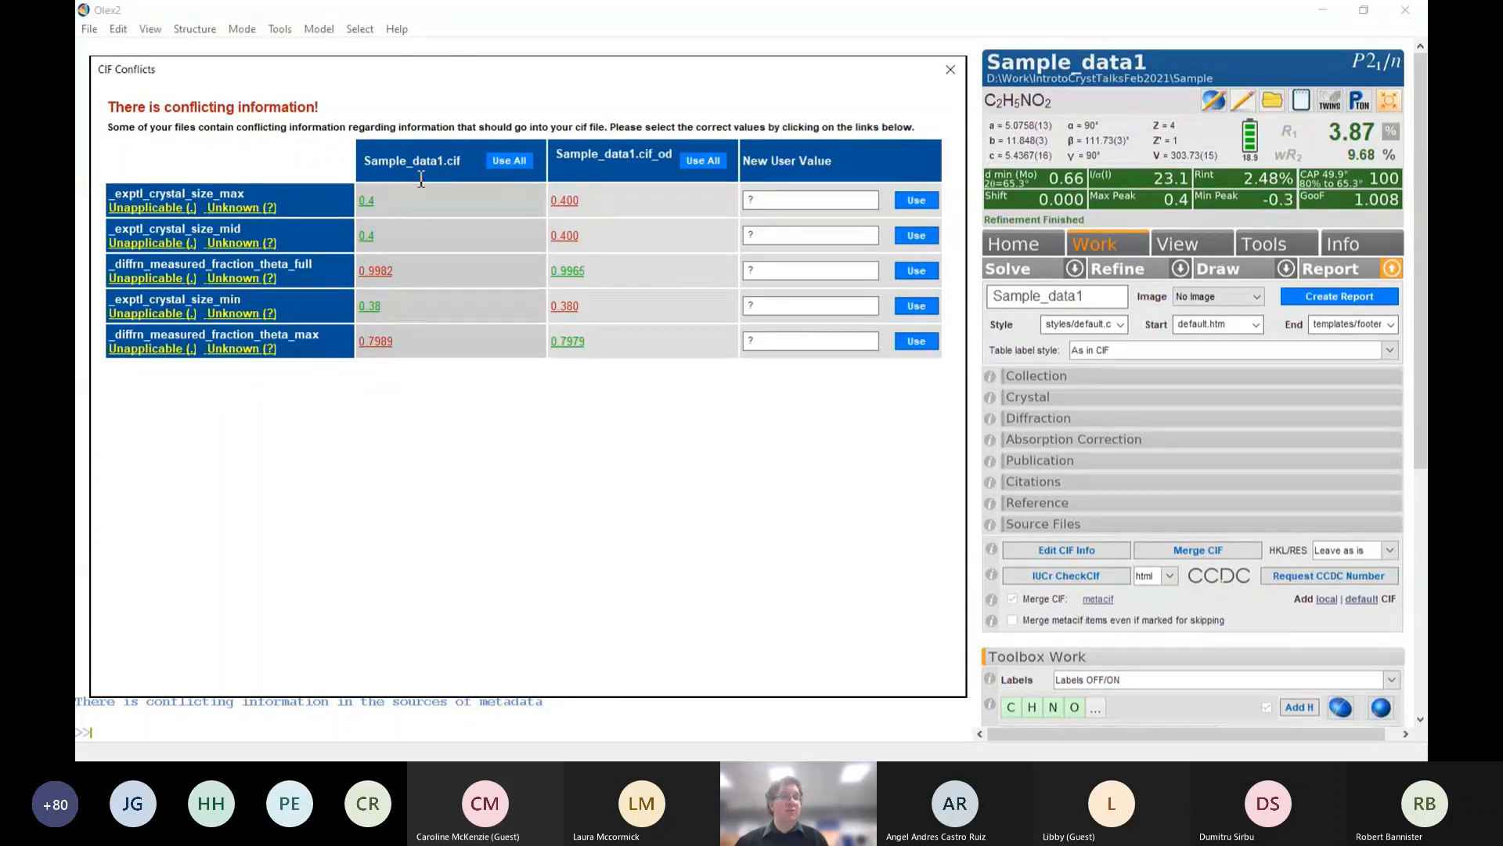
click(493, 166)
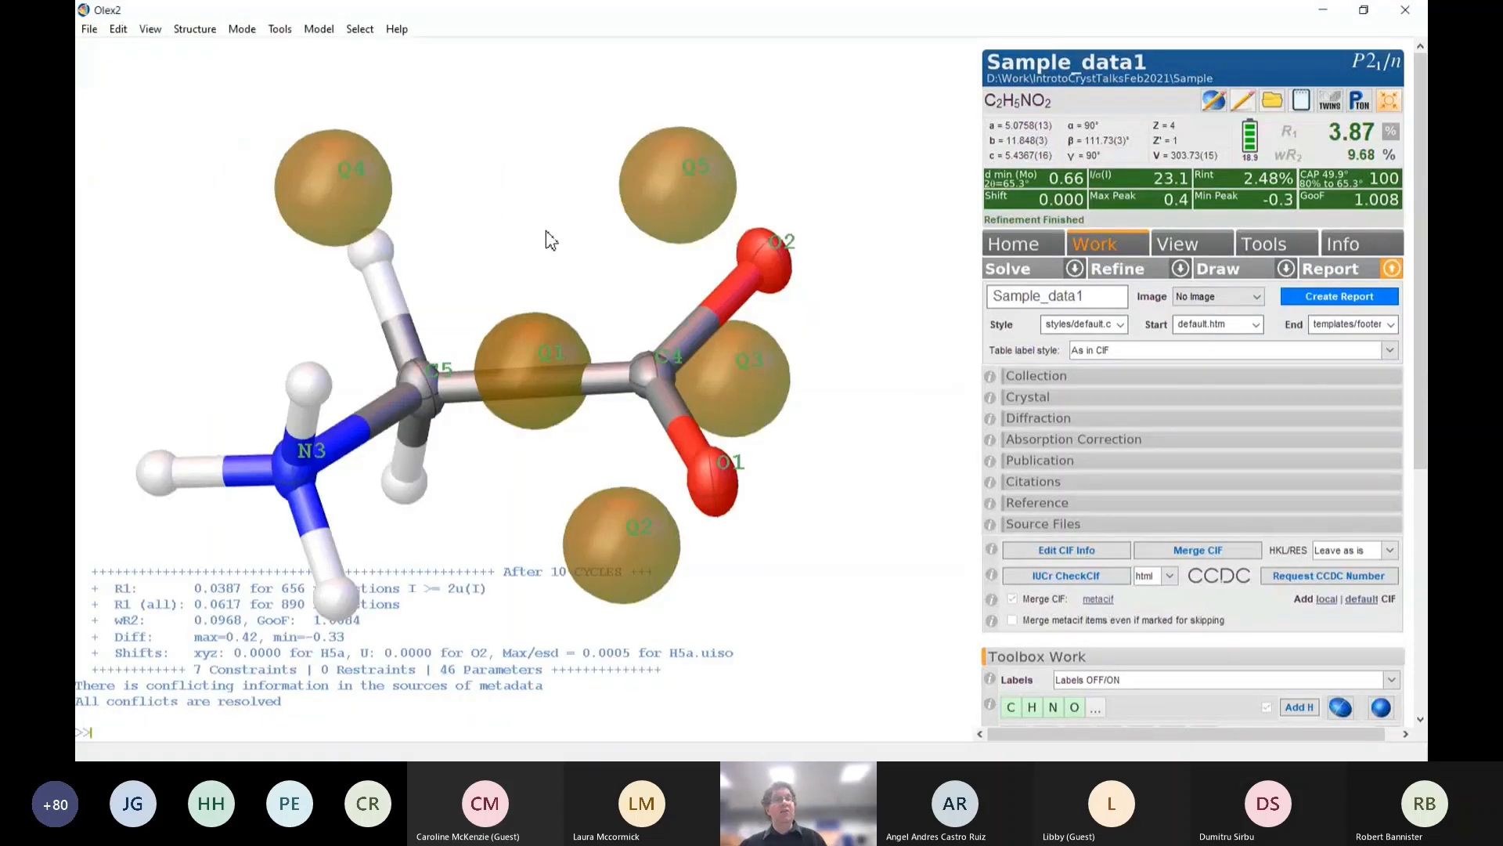
Enter Glycine as the Sample ID in the report's collection details
drag(551, 225, 756, 261)
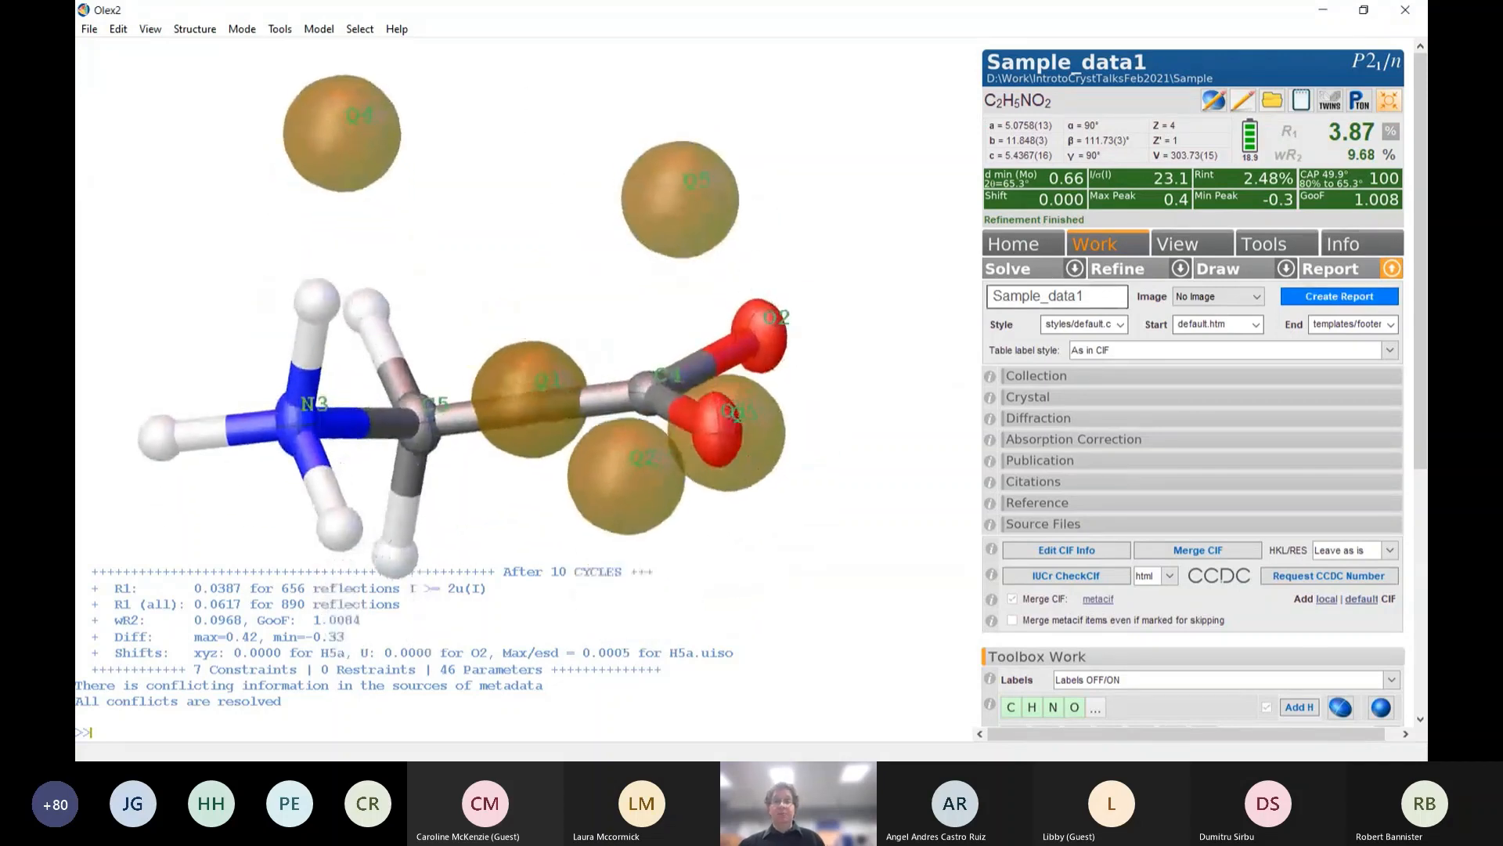
scroll(1151, 313, down, 2)
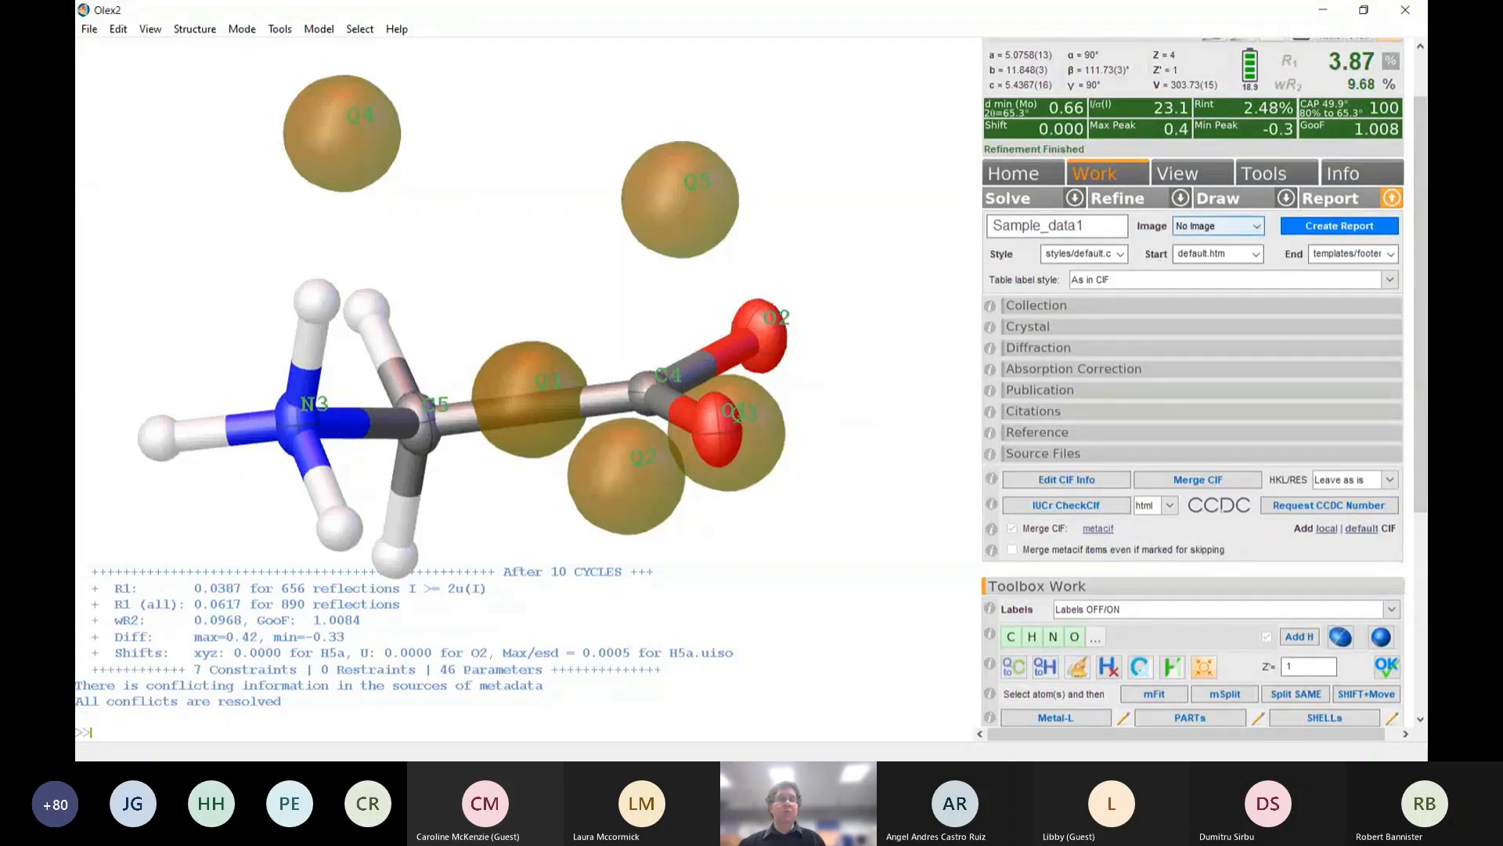
click(1048, 307)
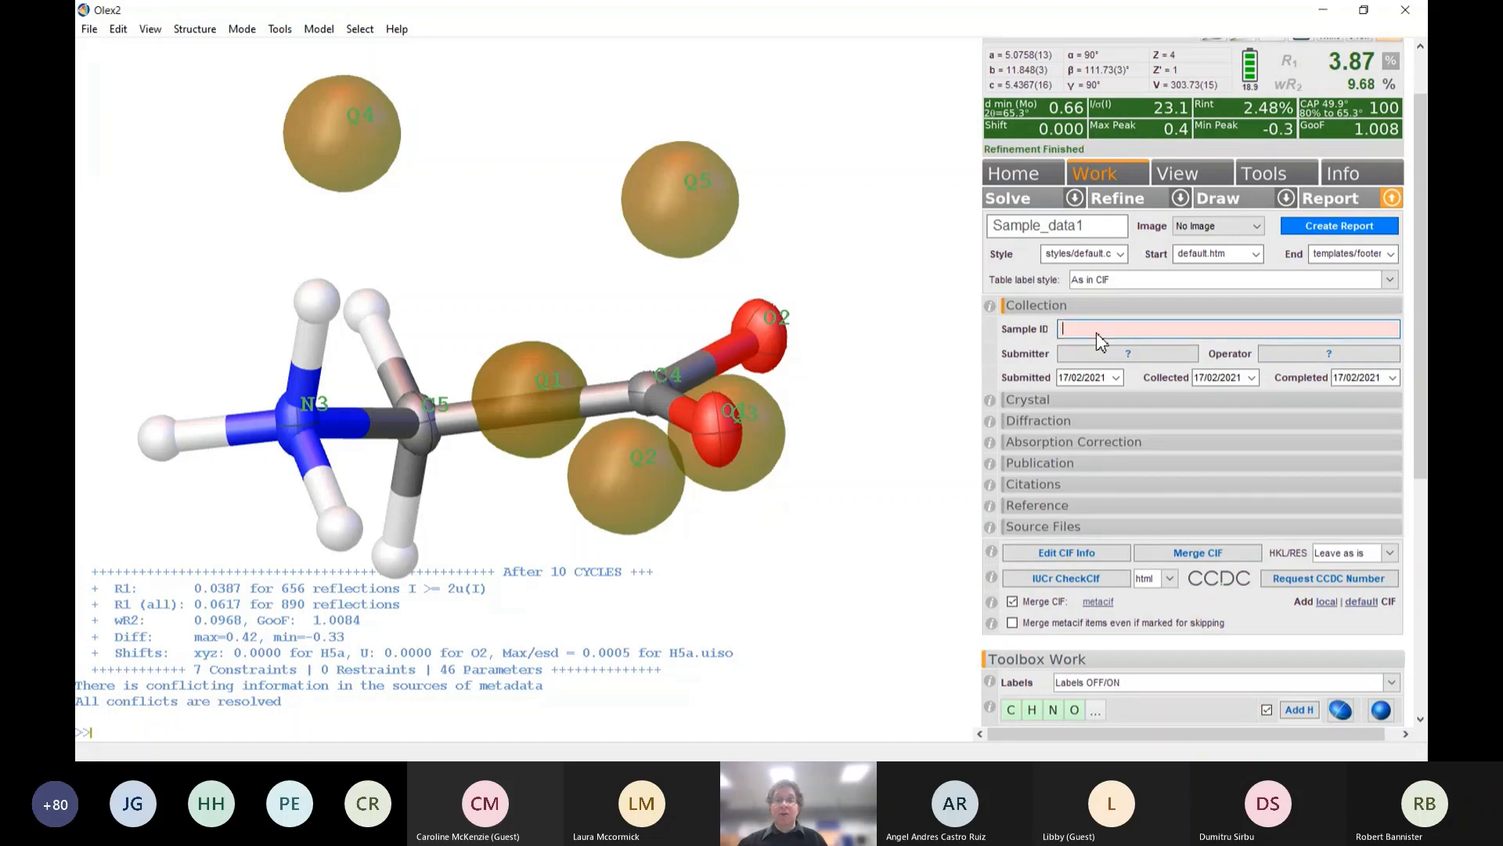
text(G)
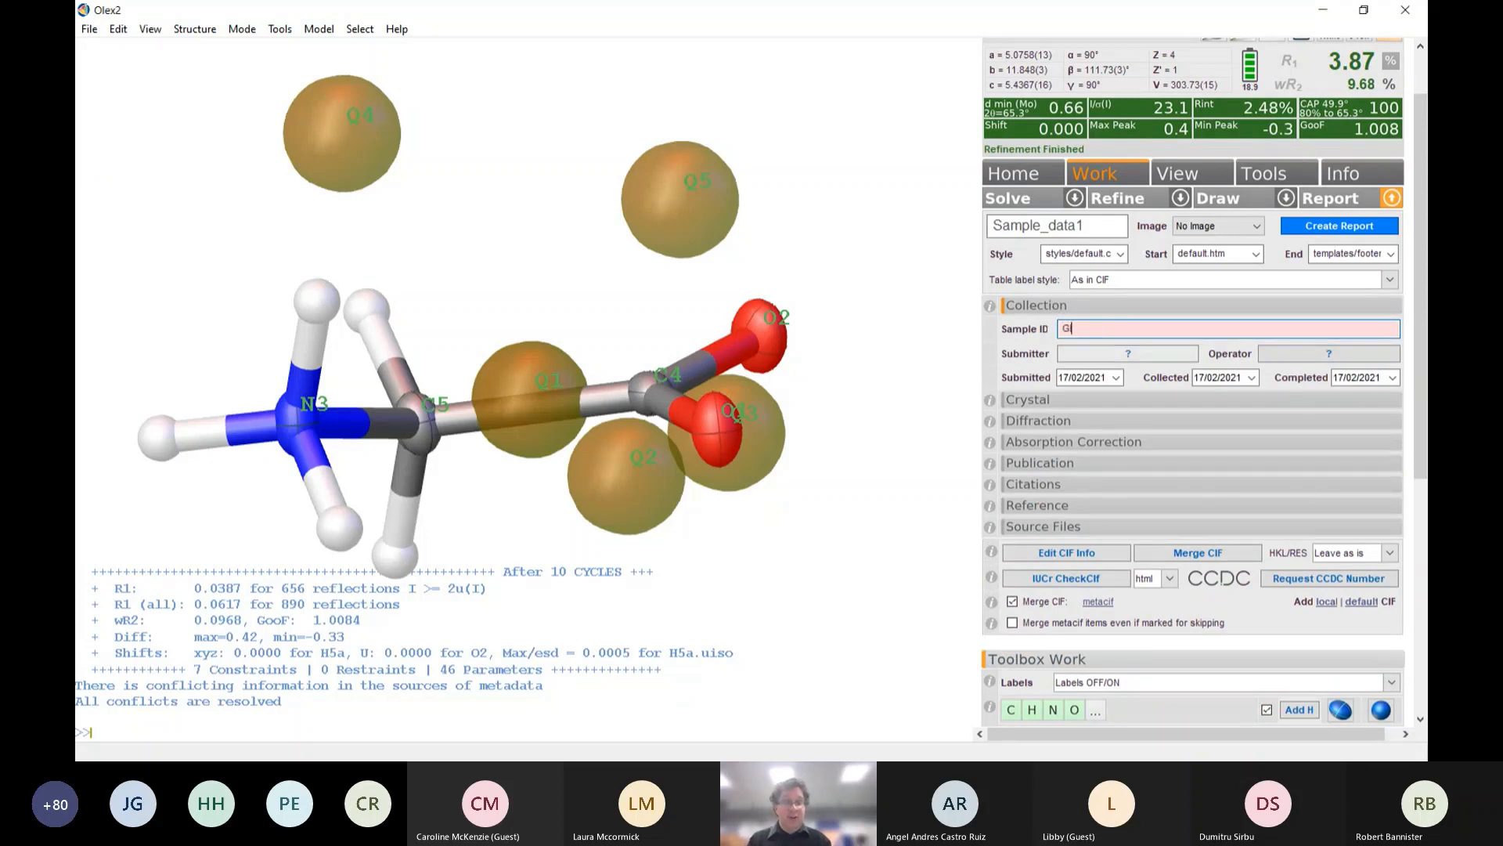
text(lycine)
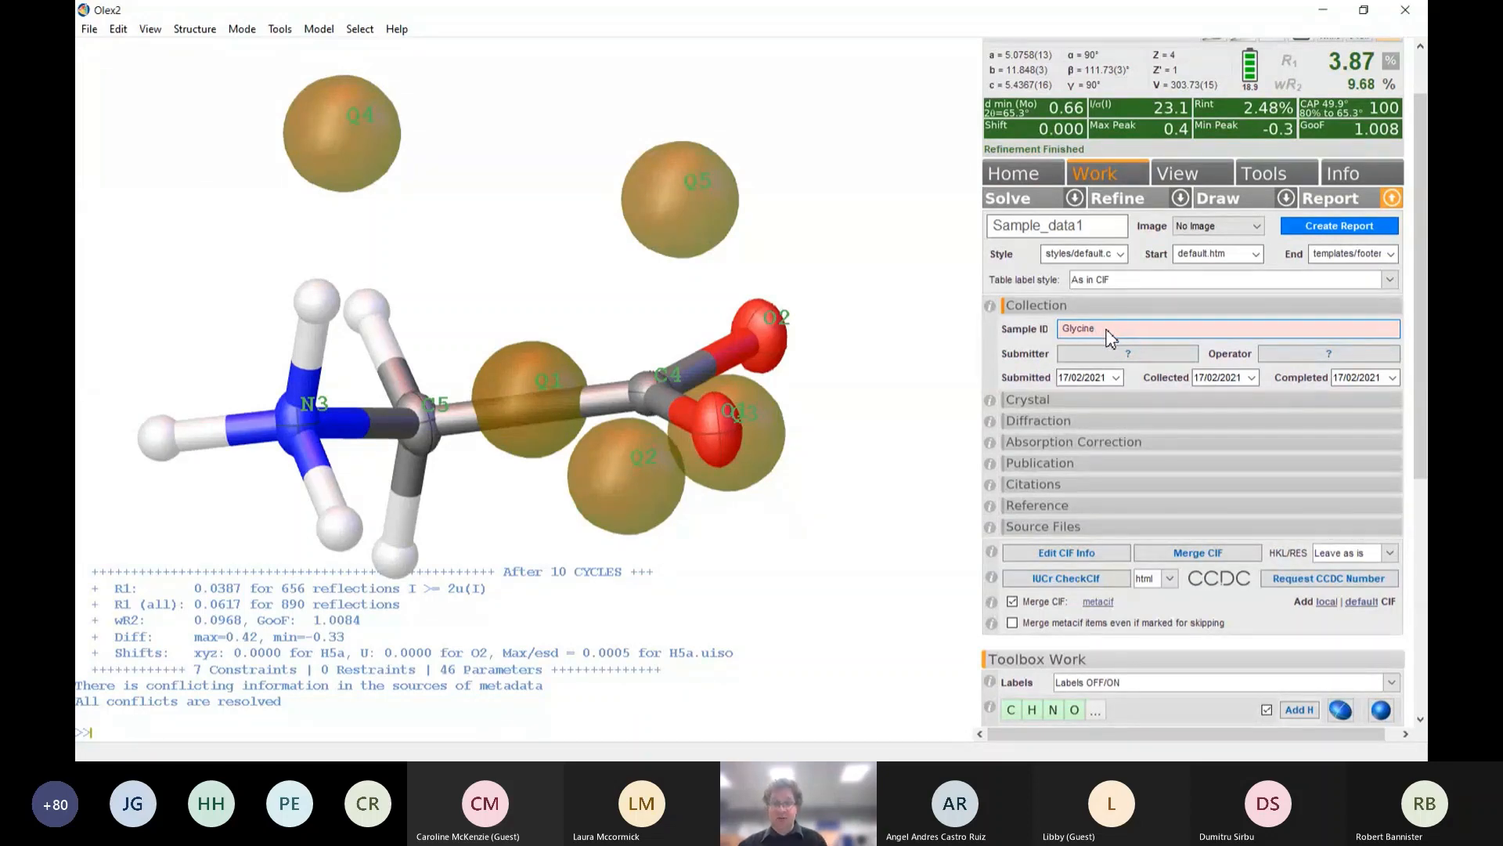
click(1036, 402)
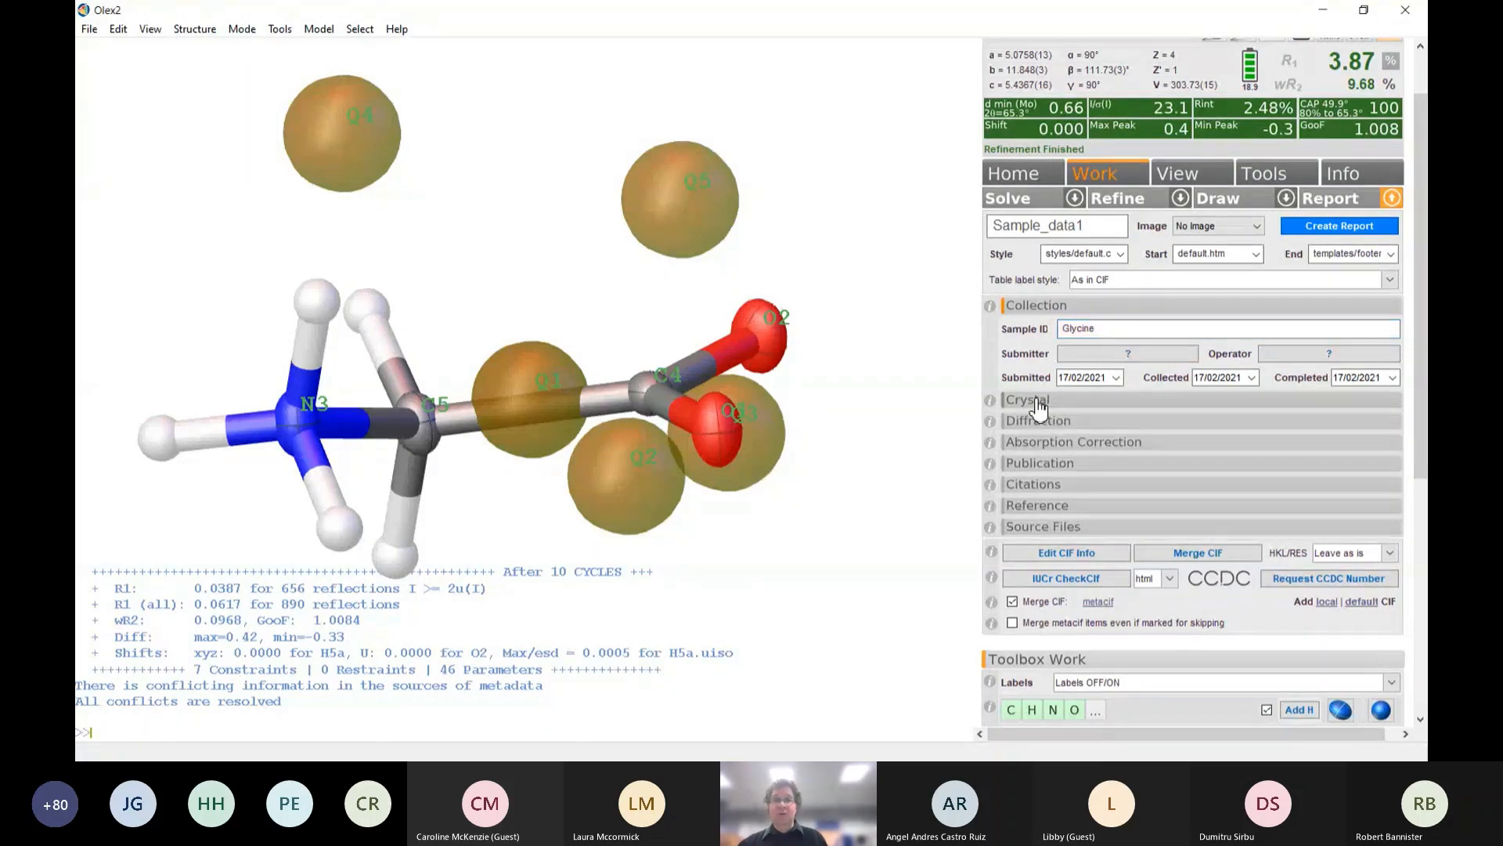
Review the crystal and diffraction metadata for the report, including crystal size, diffractometer, cryostat and temperature fields
click(1035, 400)
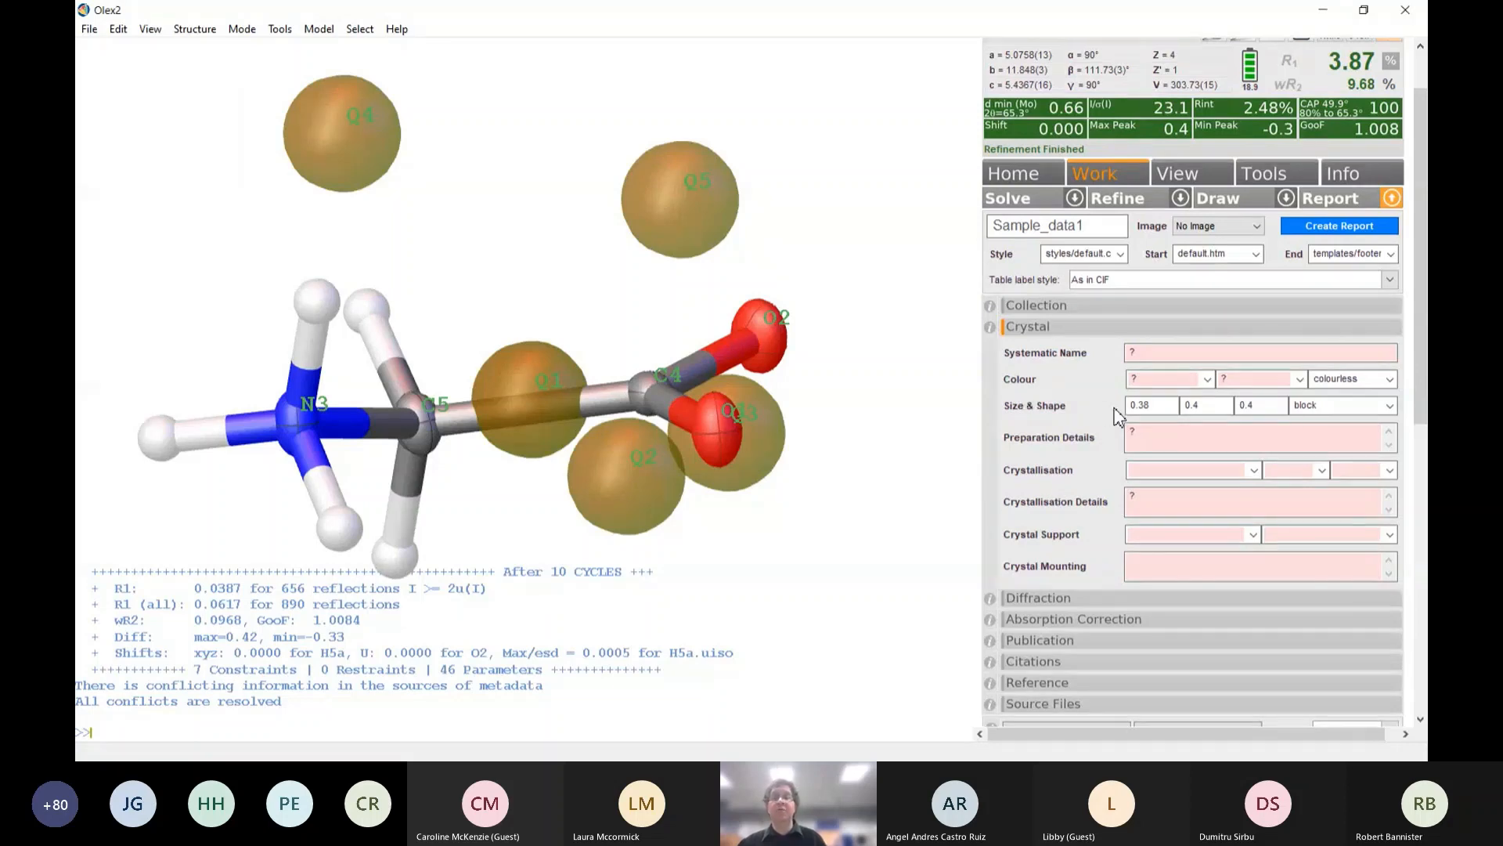
click(1148, 406)
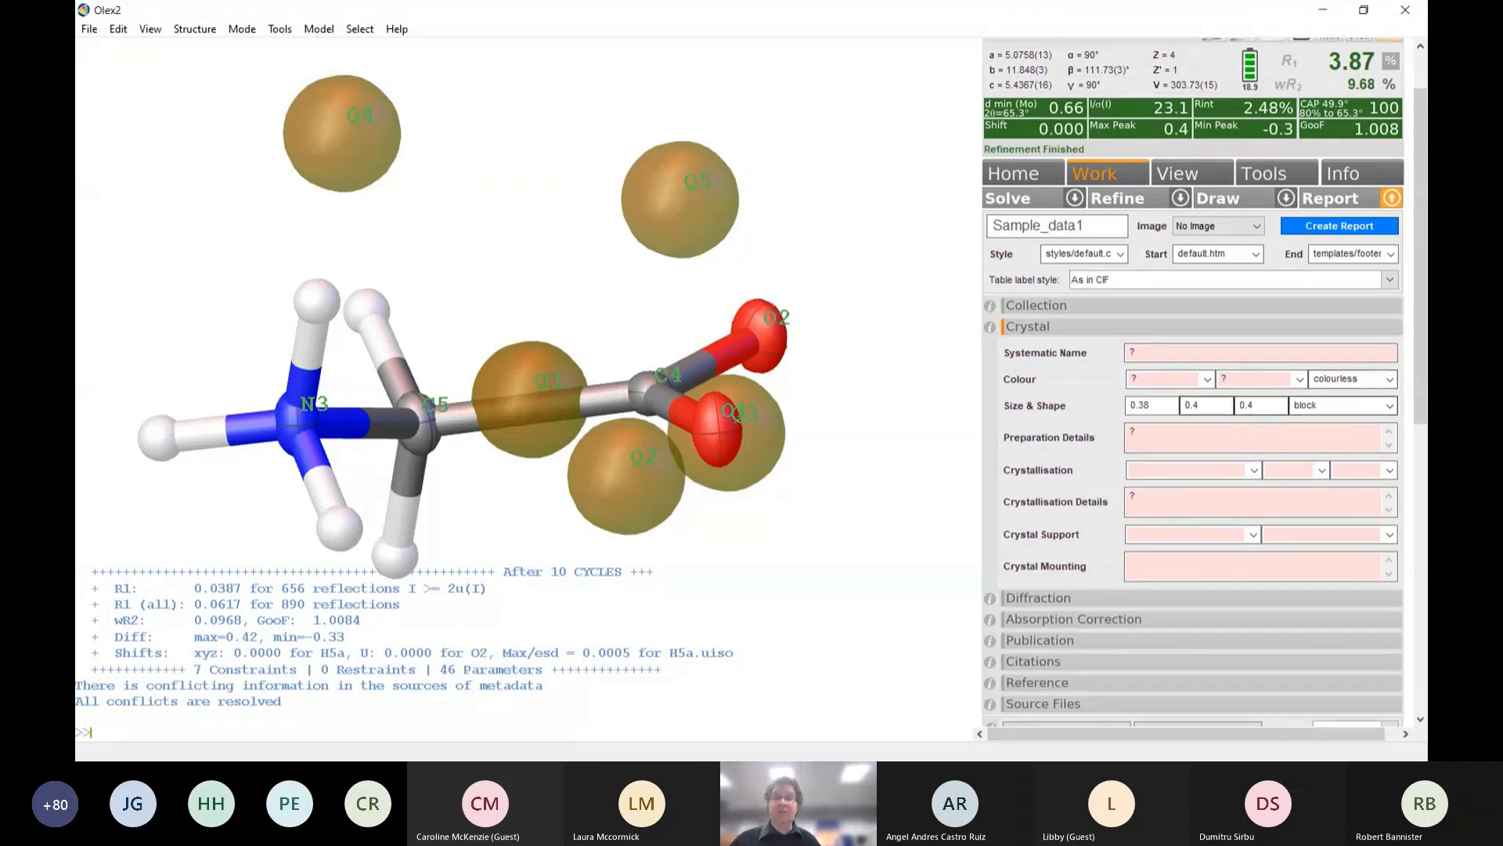
click(1041, 599)
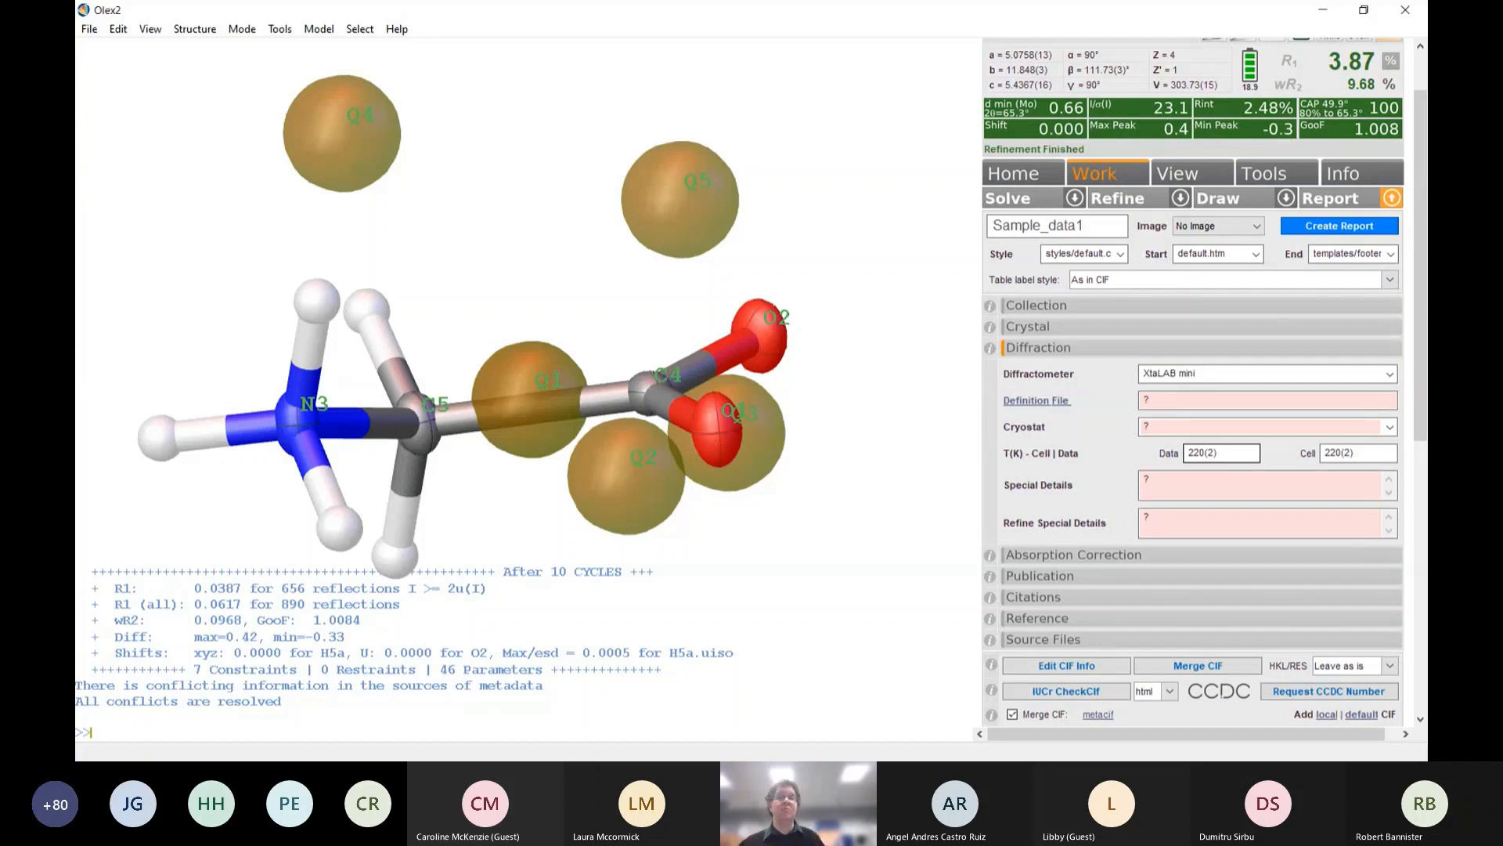
click(1145, 426)
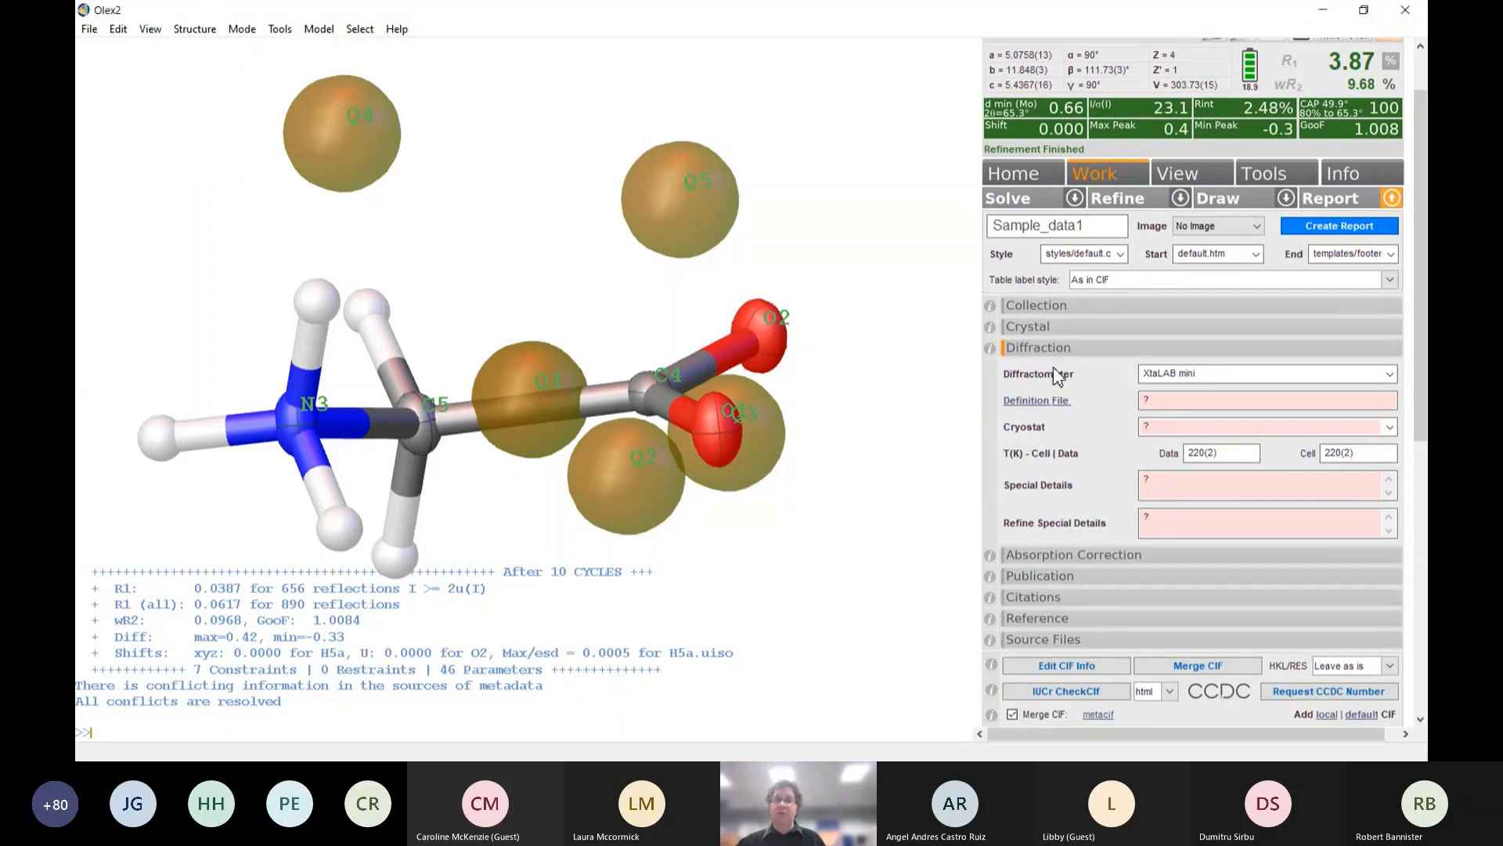
click(1034, 347)
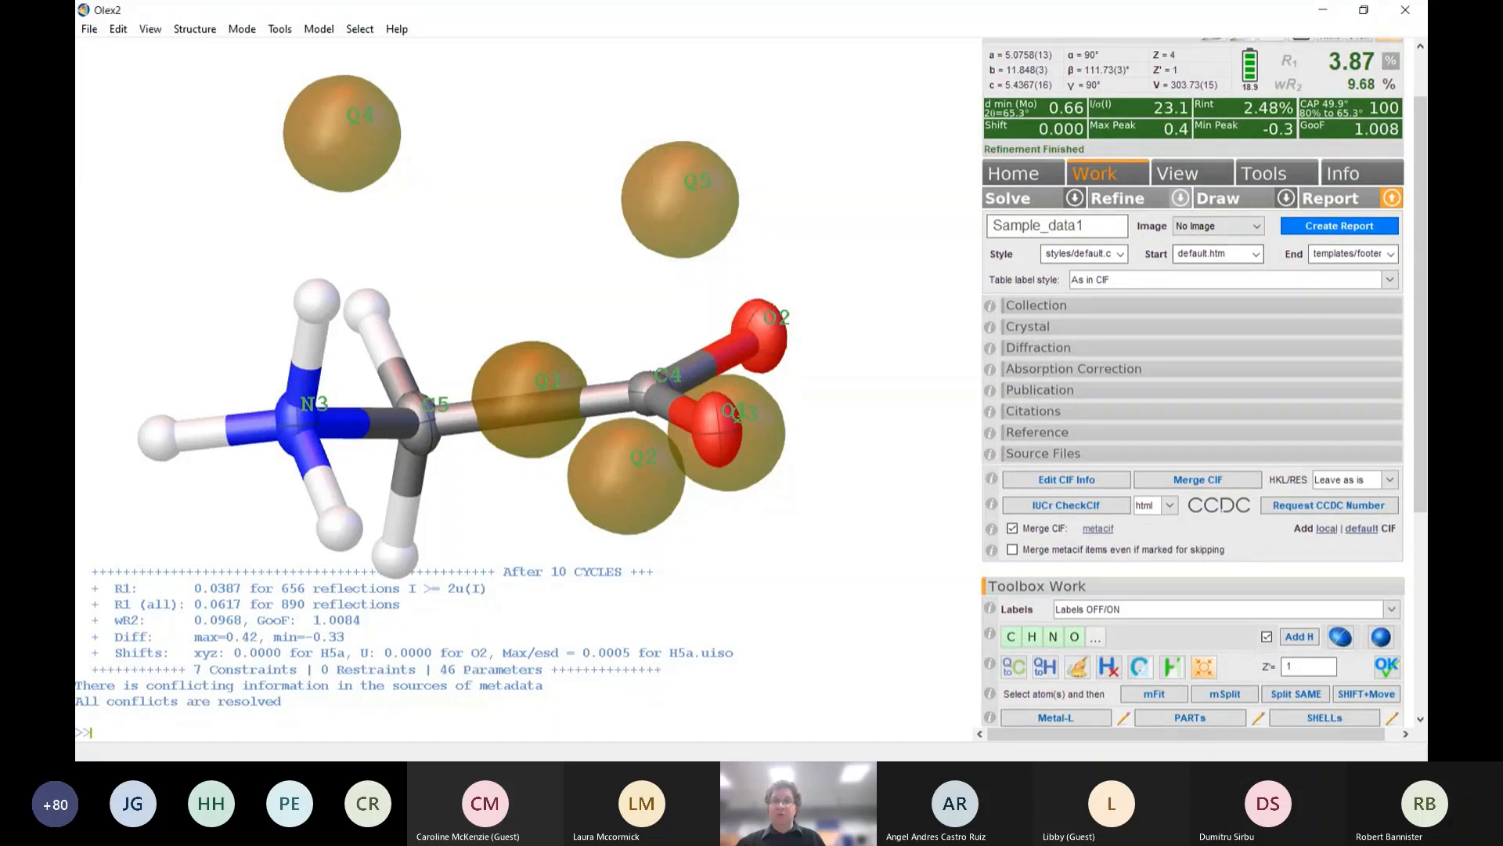
Refine the structure once more after the metadata entries and inspect the model
click(1122, 199)
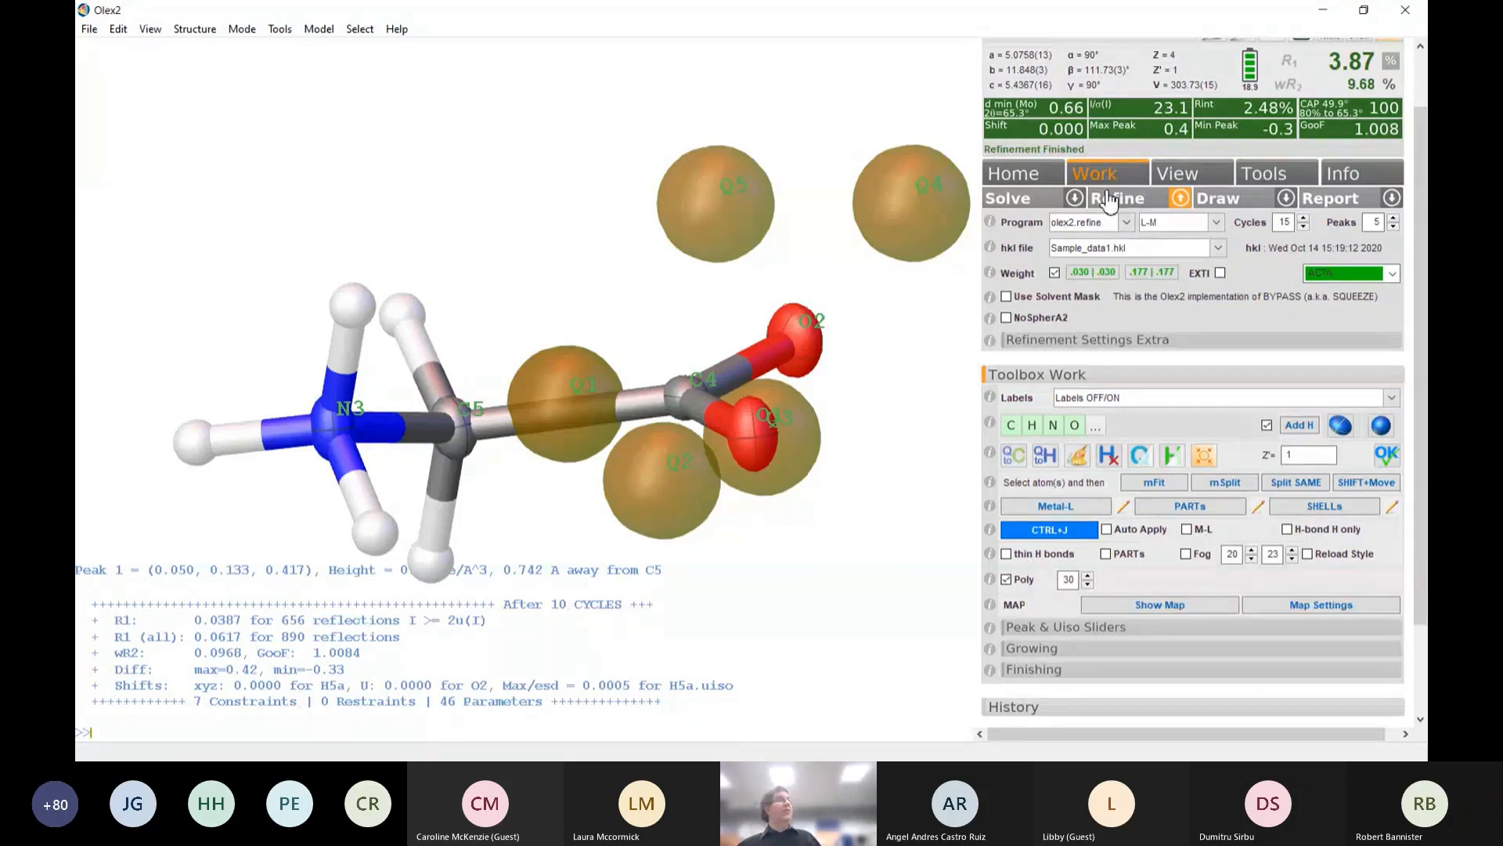
drag(594, 288, 682, 145)
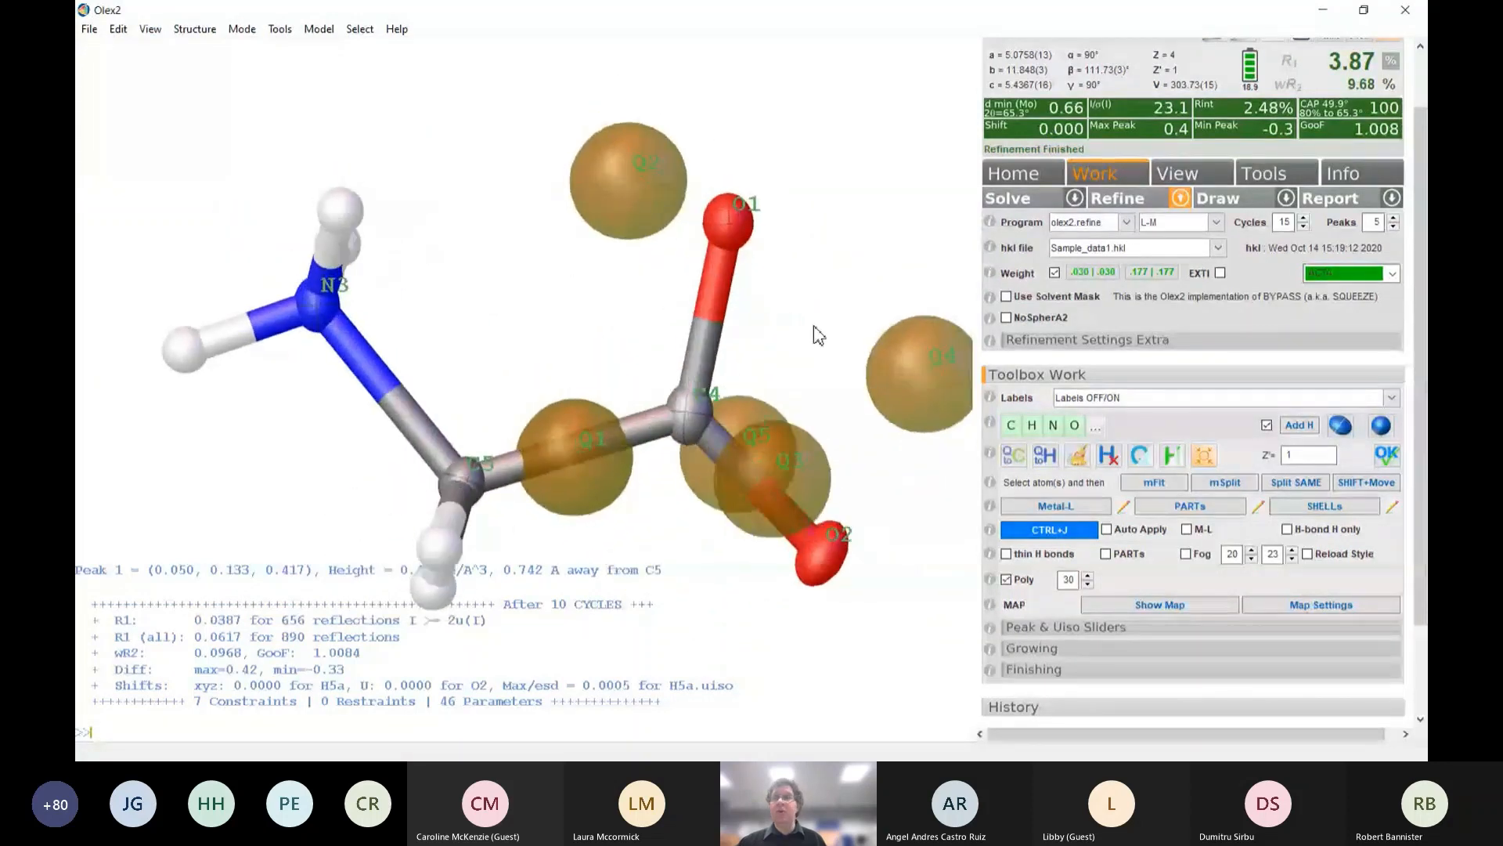
drag(658, 296, 685, 328)
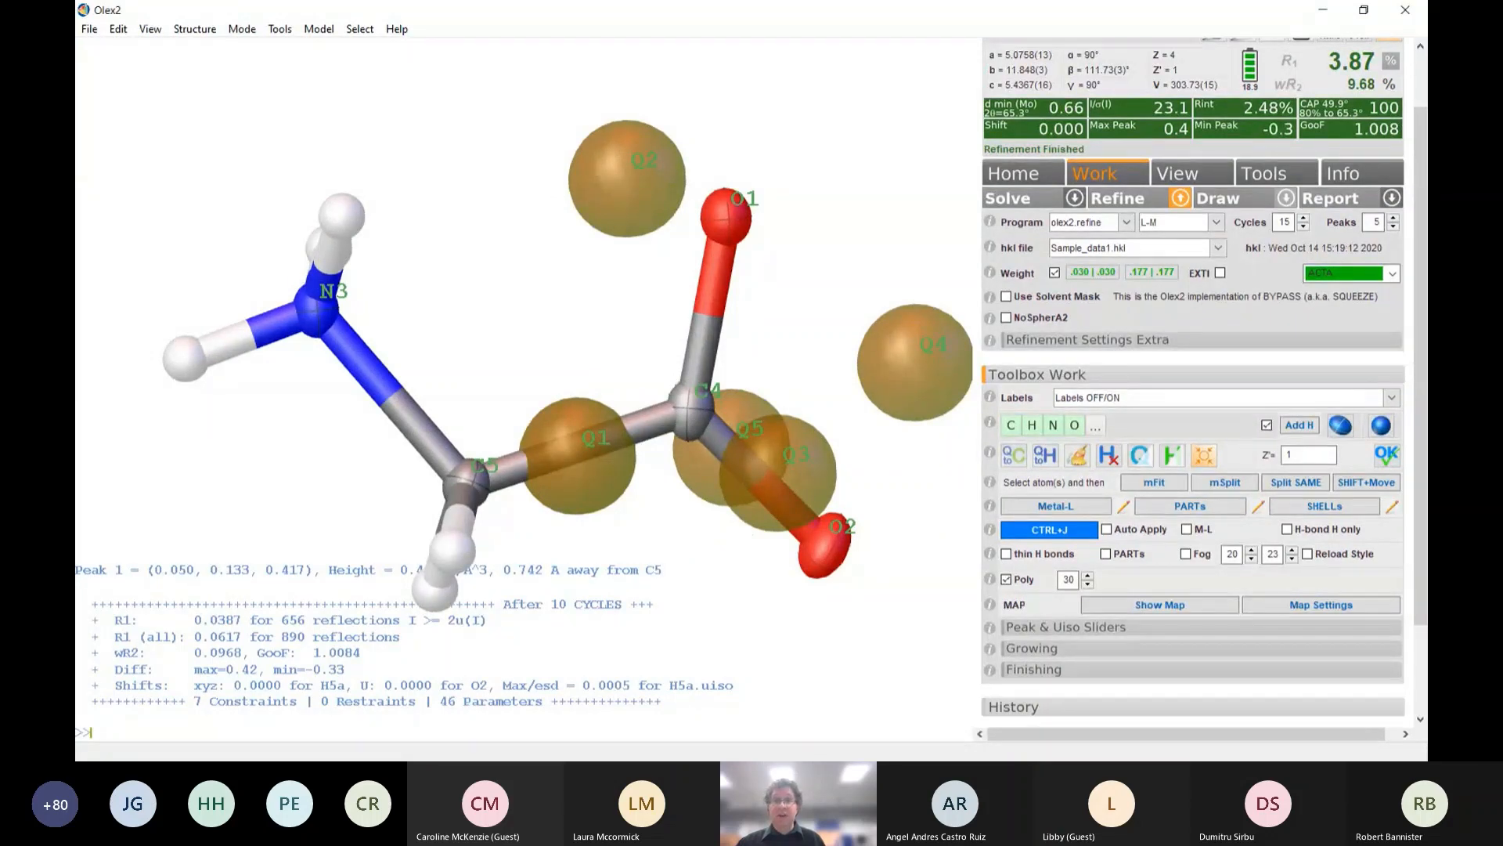
Open the drawing options, orient the molecule with its atoms clearly separated and hide all residual density peaks
click(1285, 197)
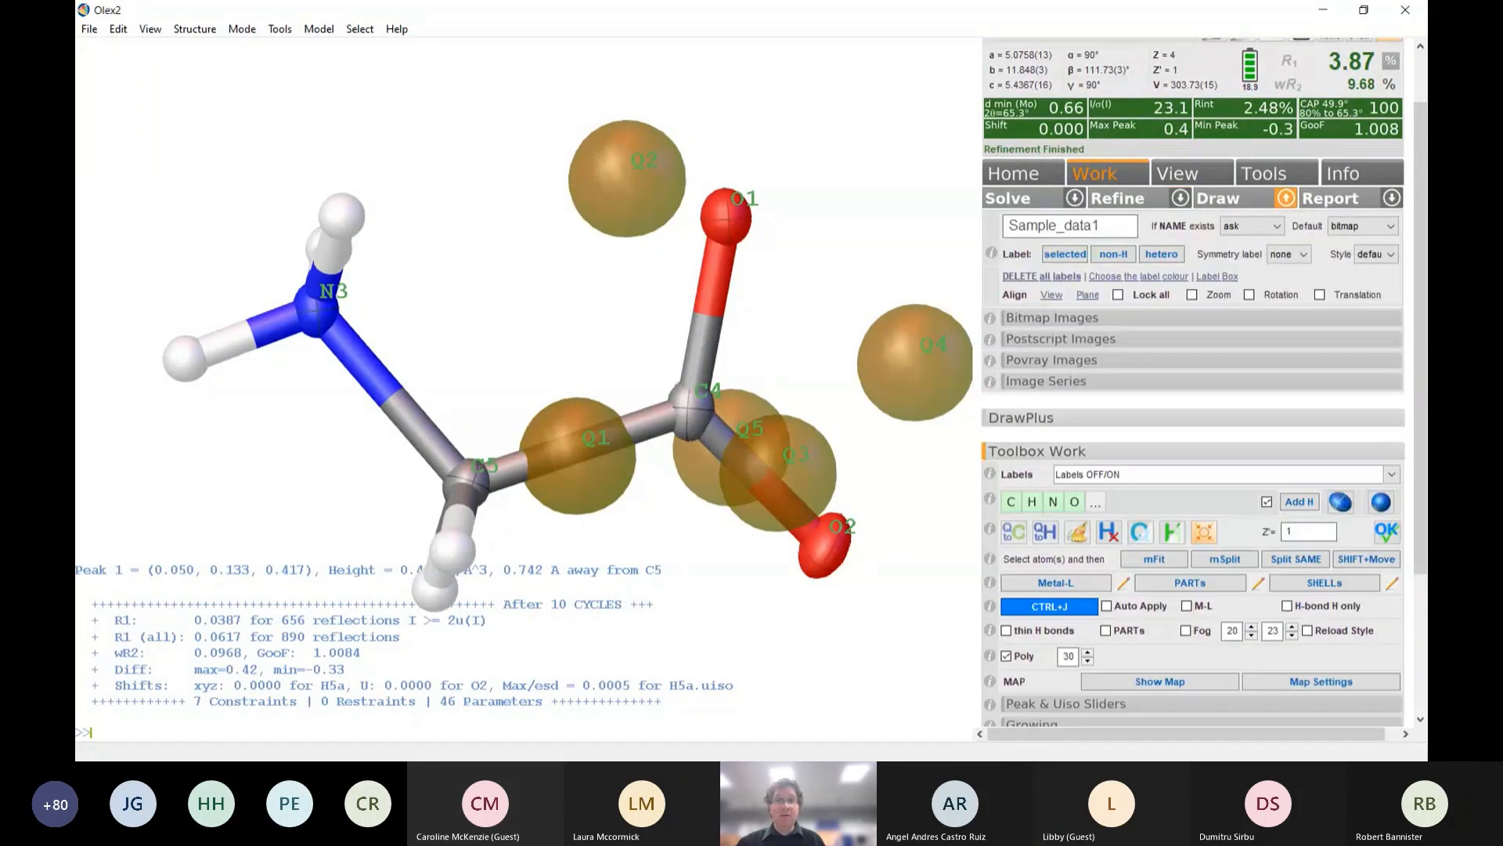
drag(481, 252, 379, 453)
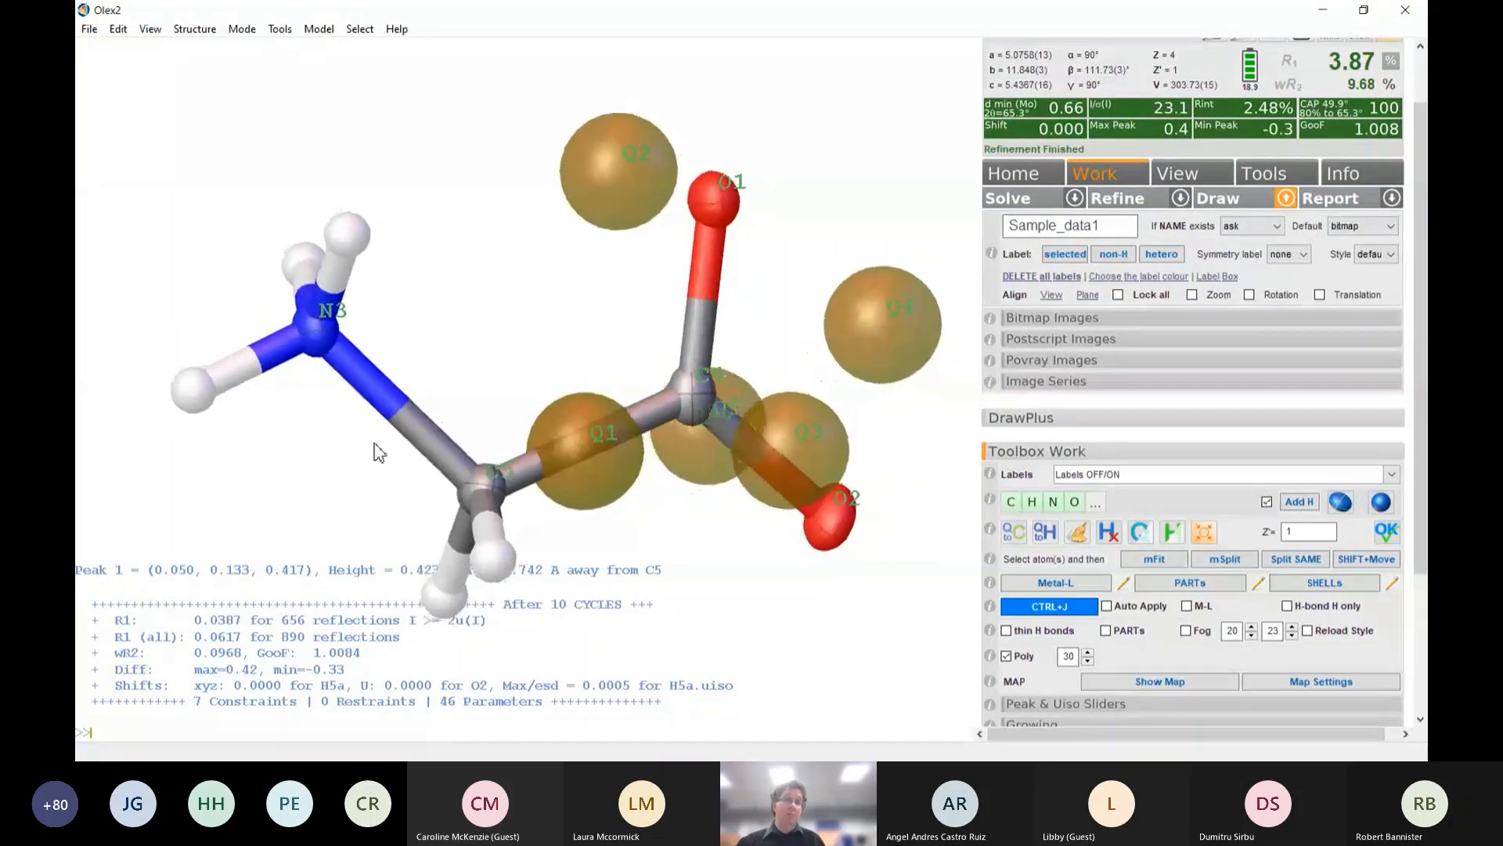
scroll(744, 490, down, 5)
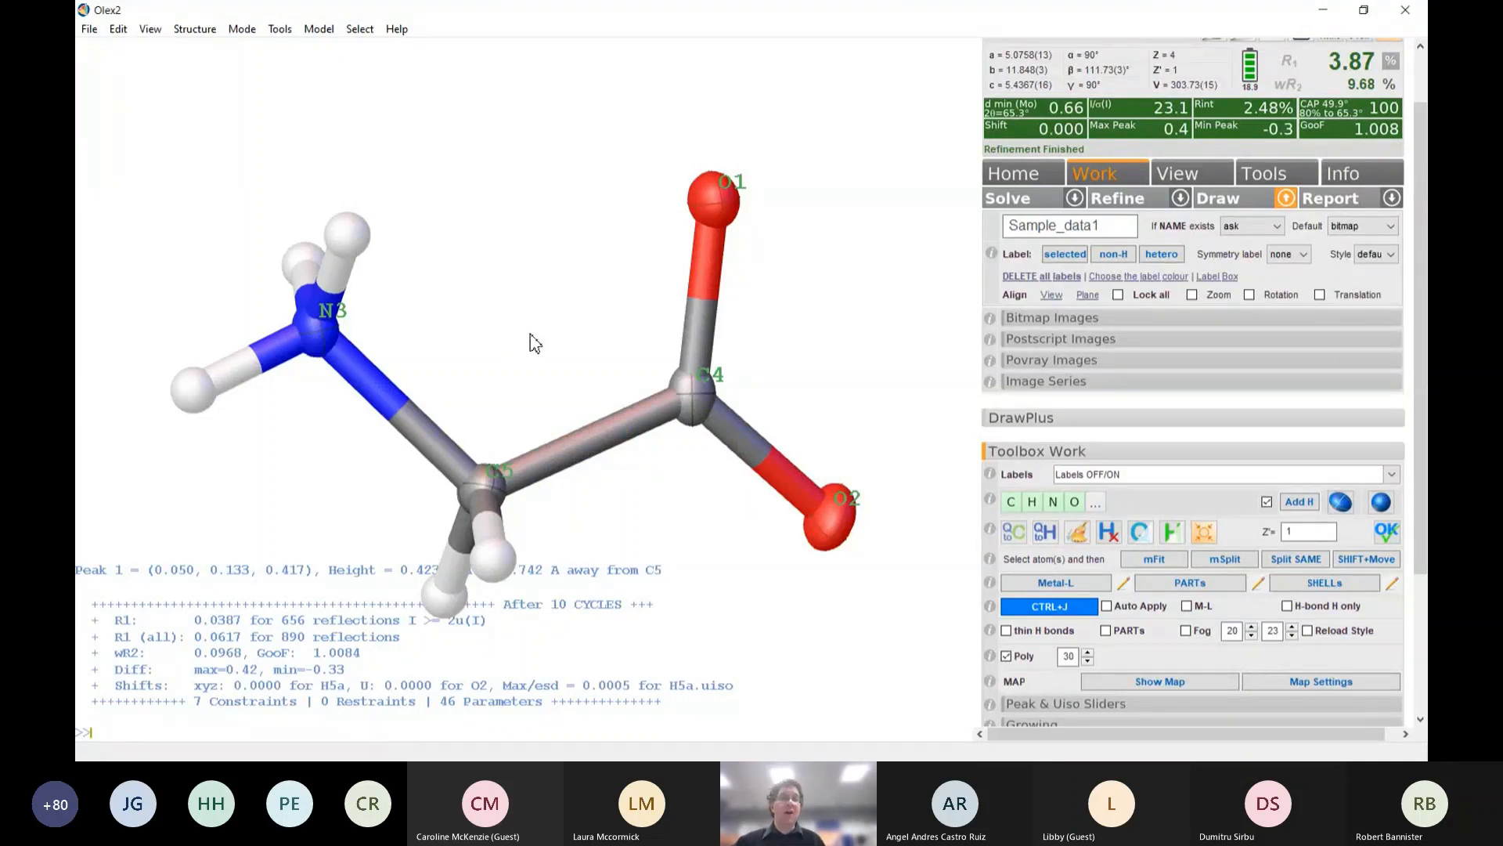
Orient the molecule and try the solid blue and gradient backgrounds before returning to the white one
drag(530, 339, 574, 349)
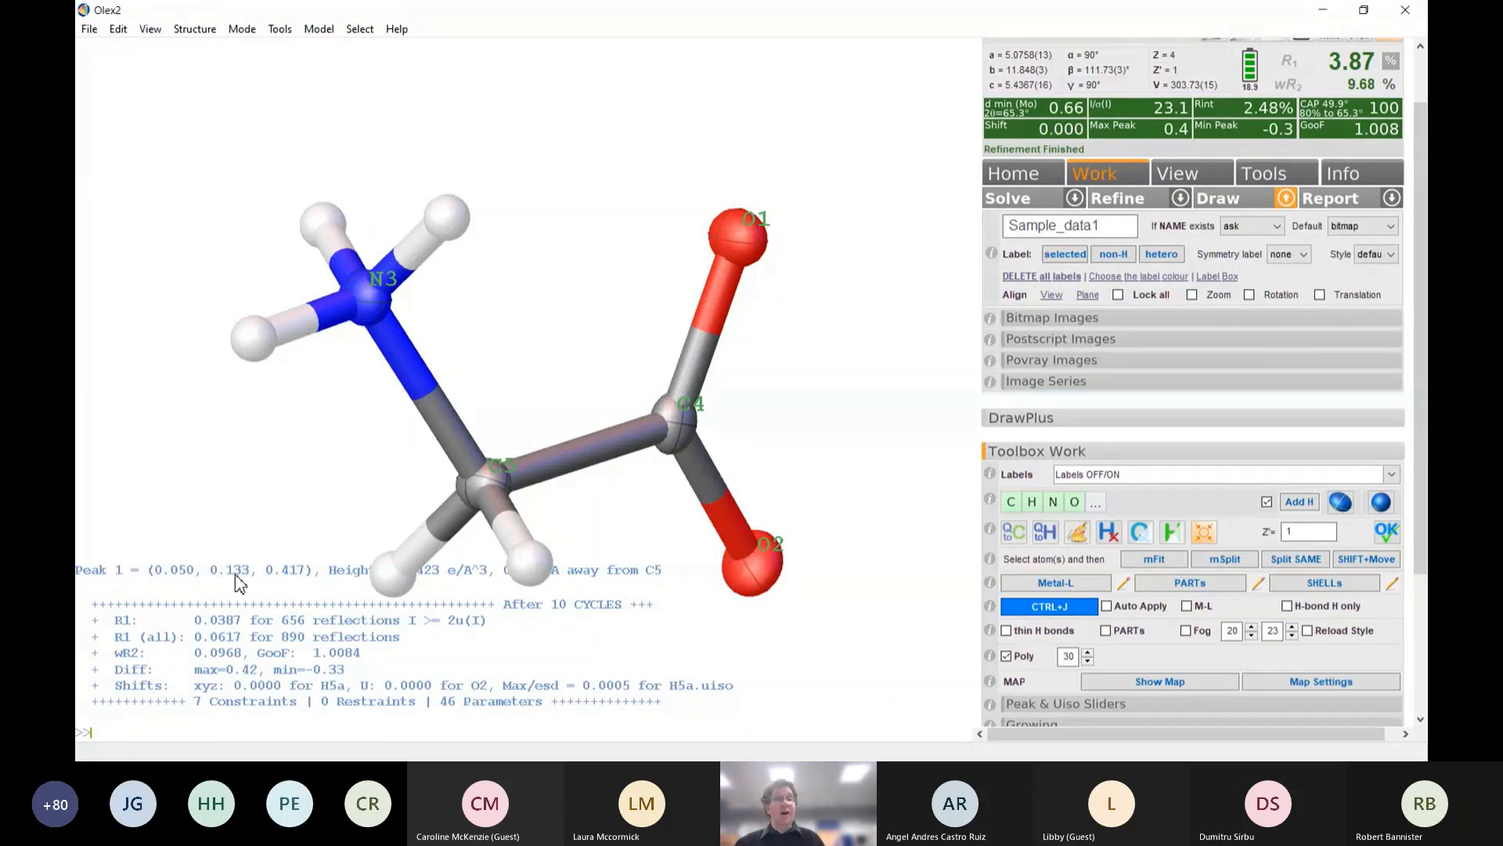
mouse_move(349, 439)
mouse_down()
mouse_move(359, 457)
mouse_move(339, 463)
mouse_up()
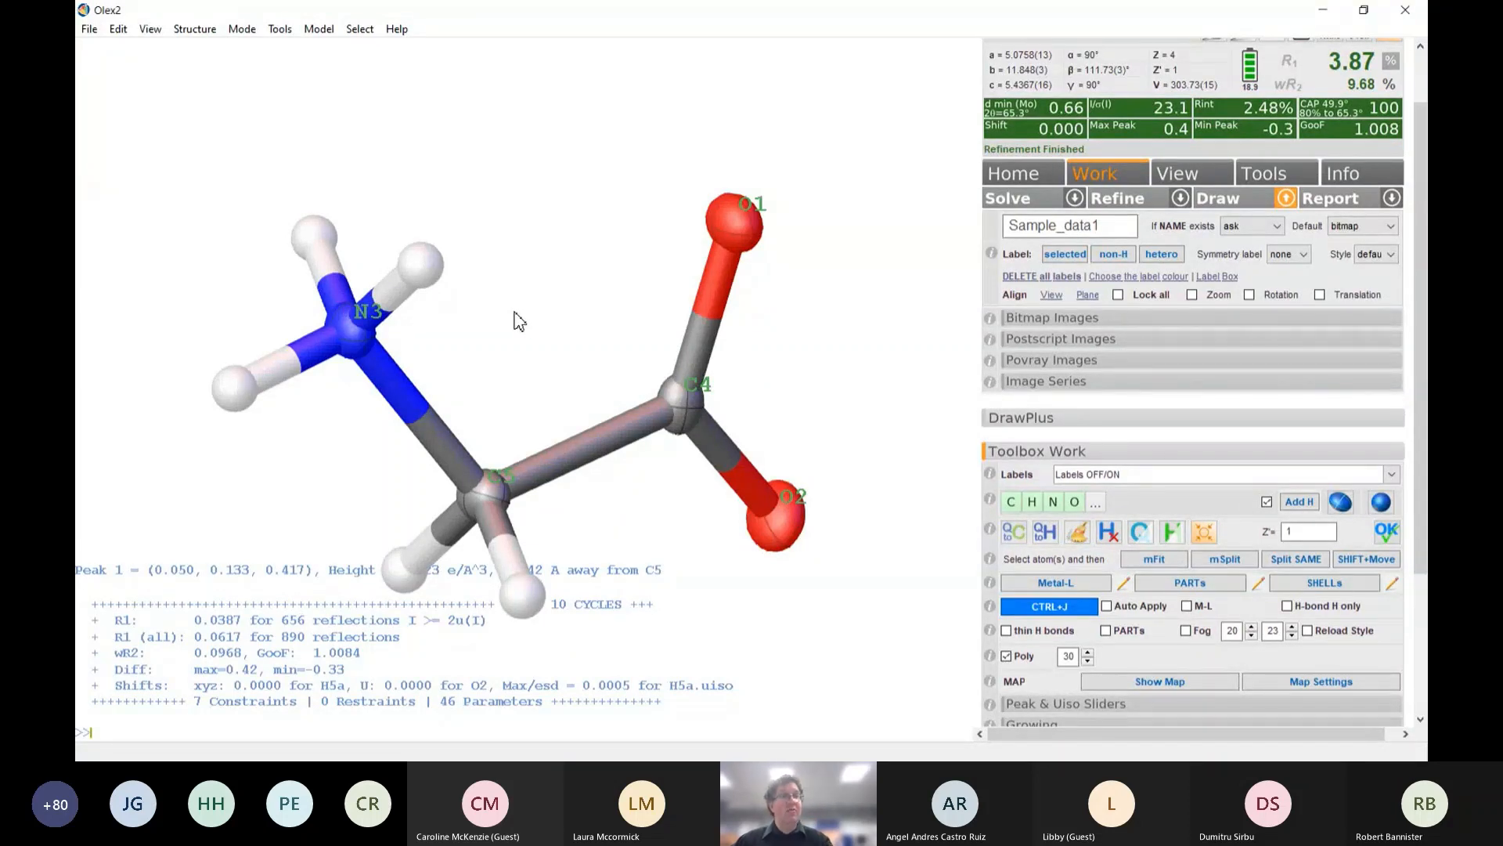
key(F2)
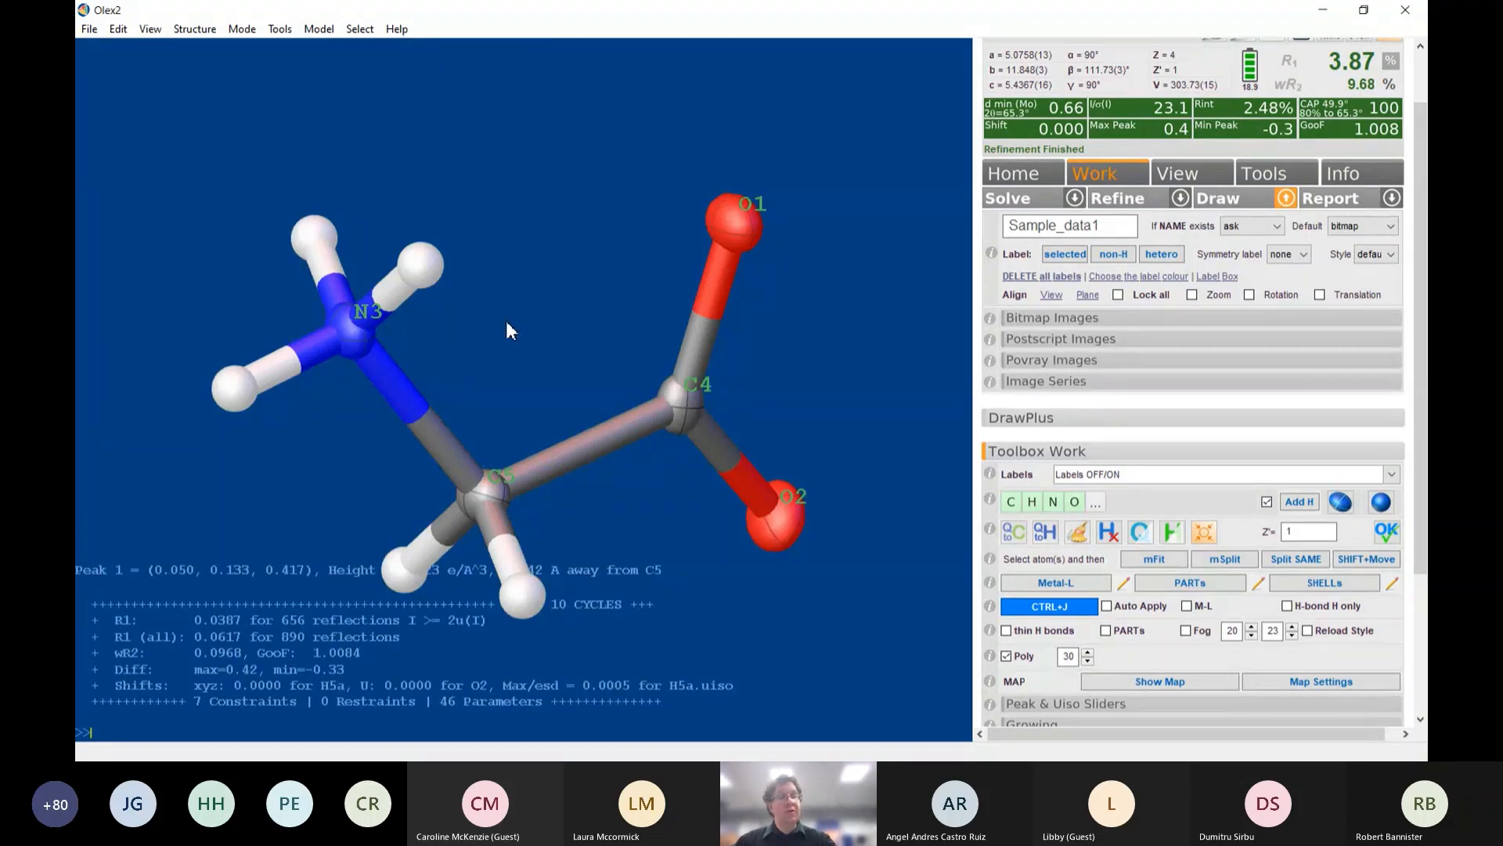
key(F2)
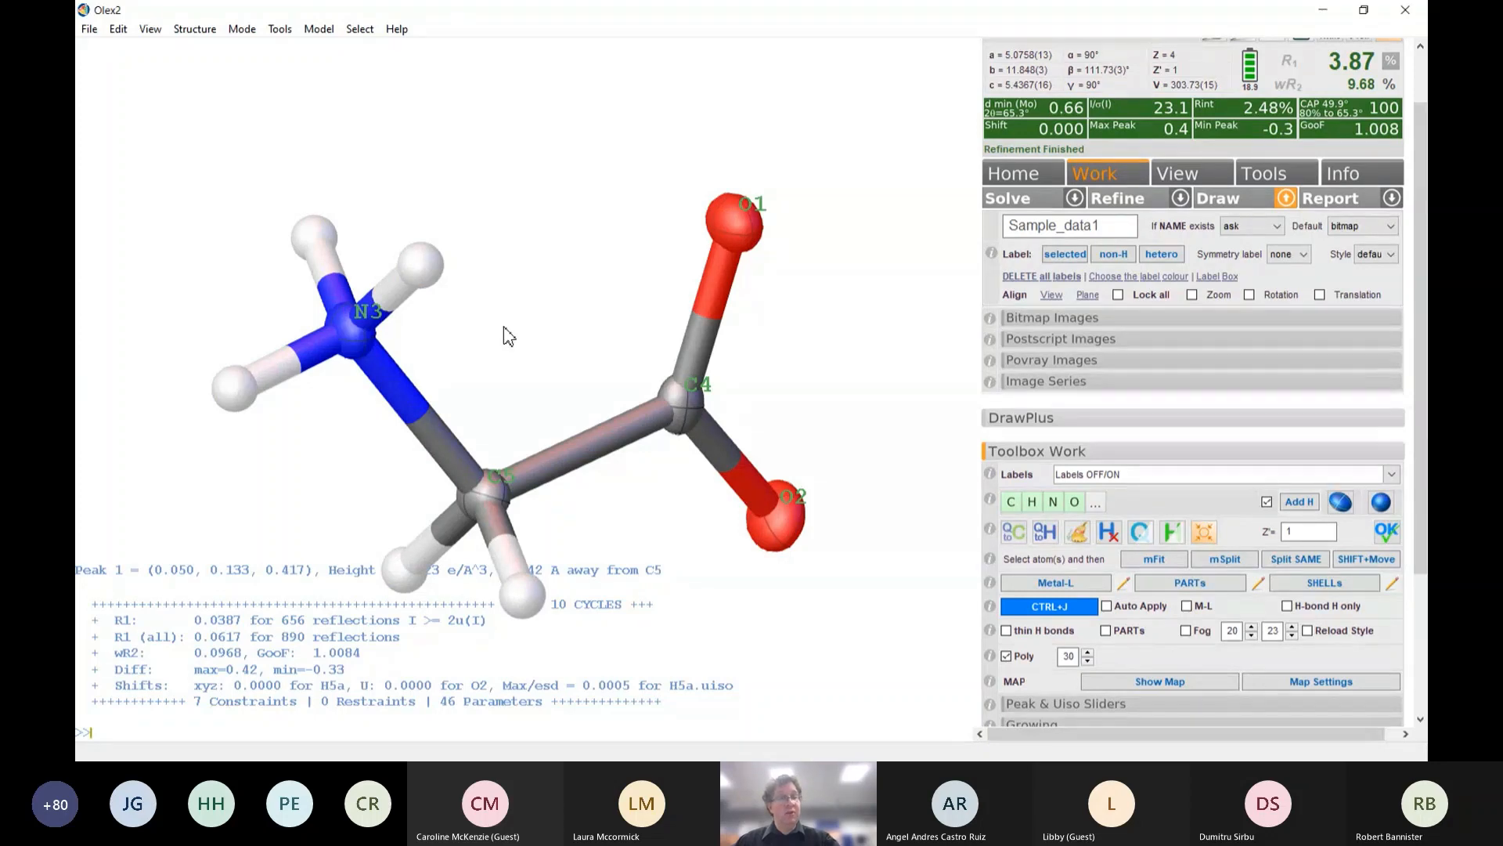
key(F2)
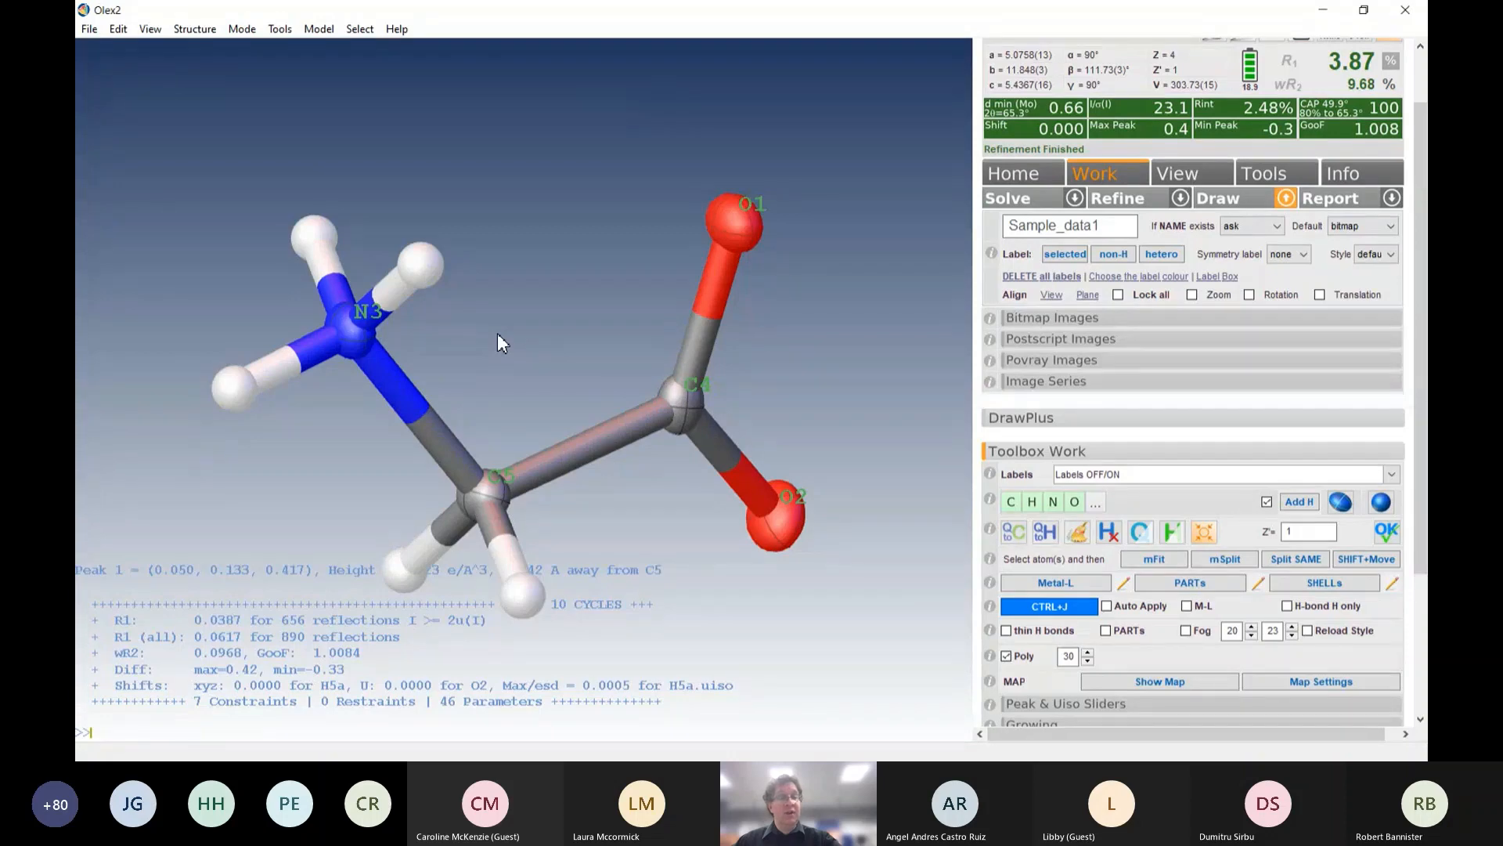
key(F2)
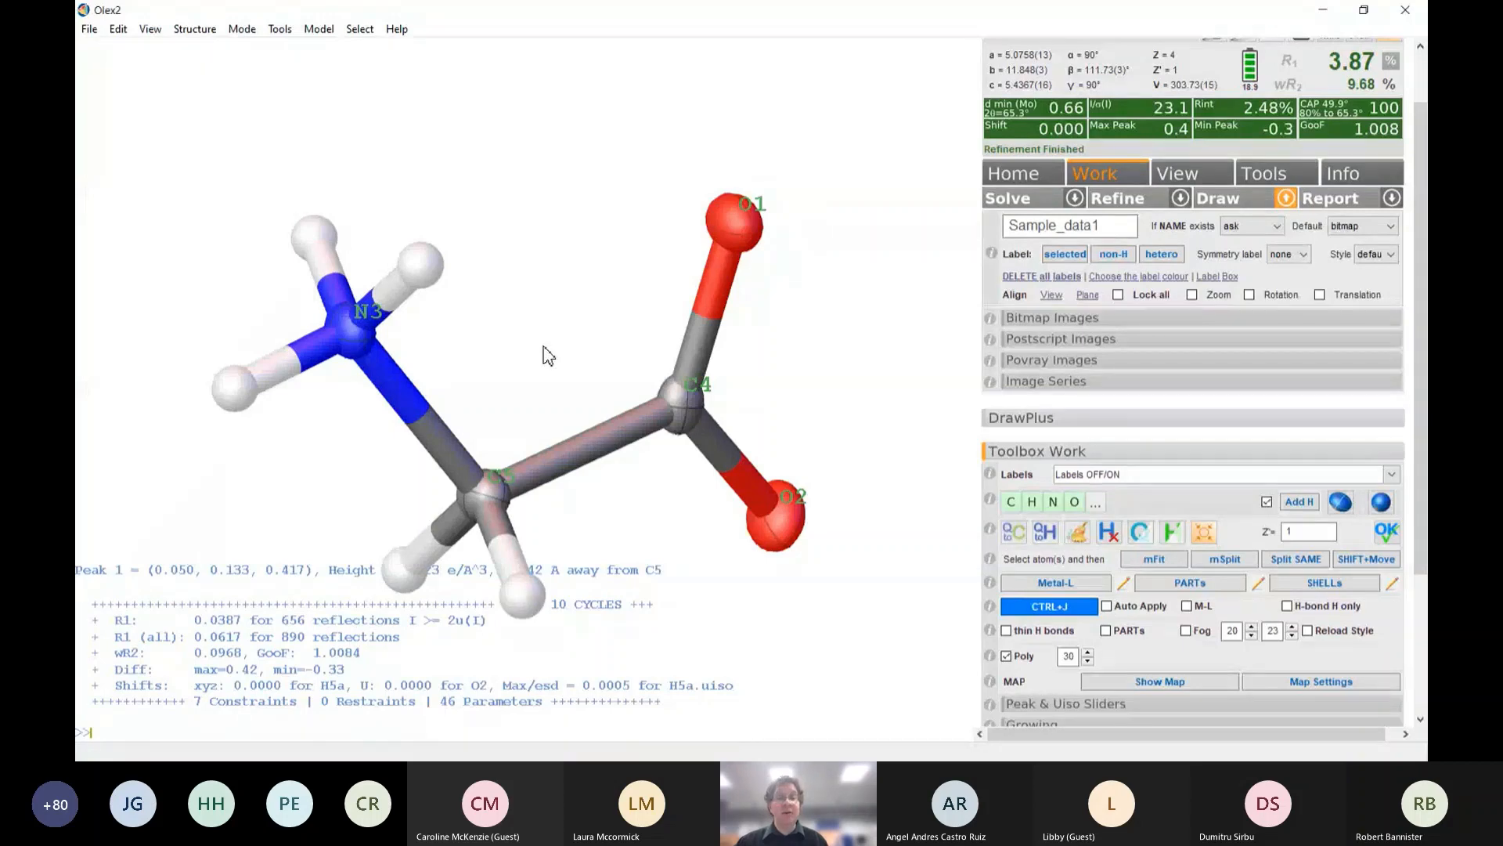
Turn off the default atom labels and orient the molecule with its atoms clearly separated
drag(533, 365, 563, 365)
click(1391, 474)
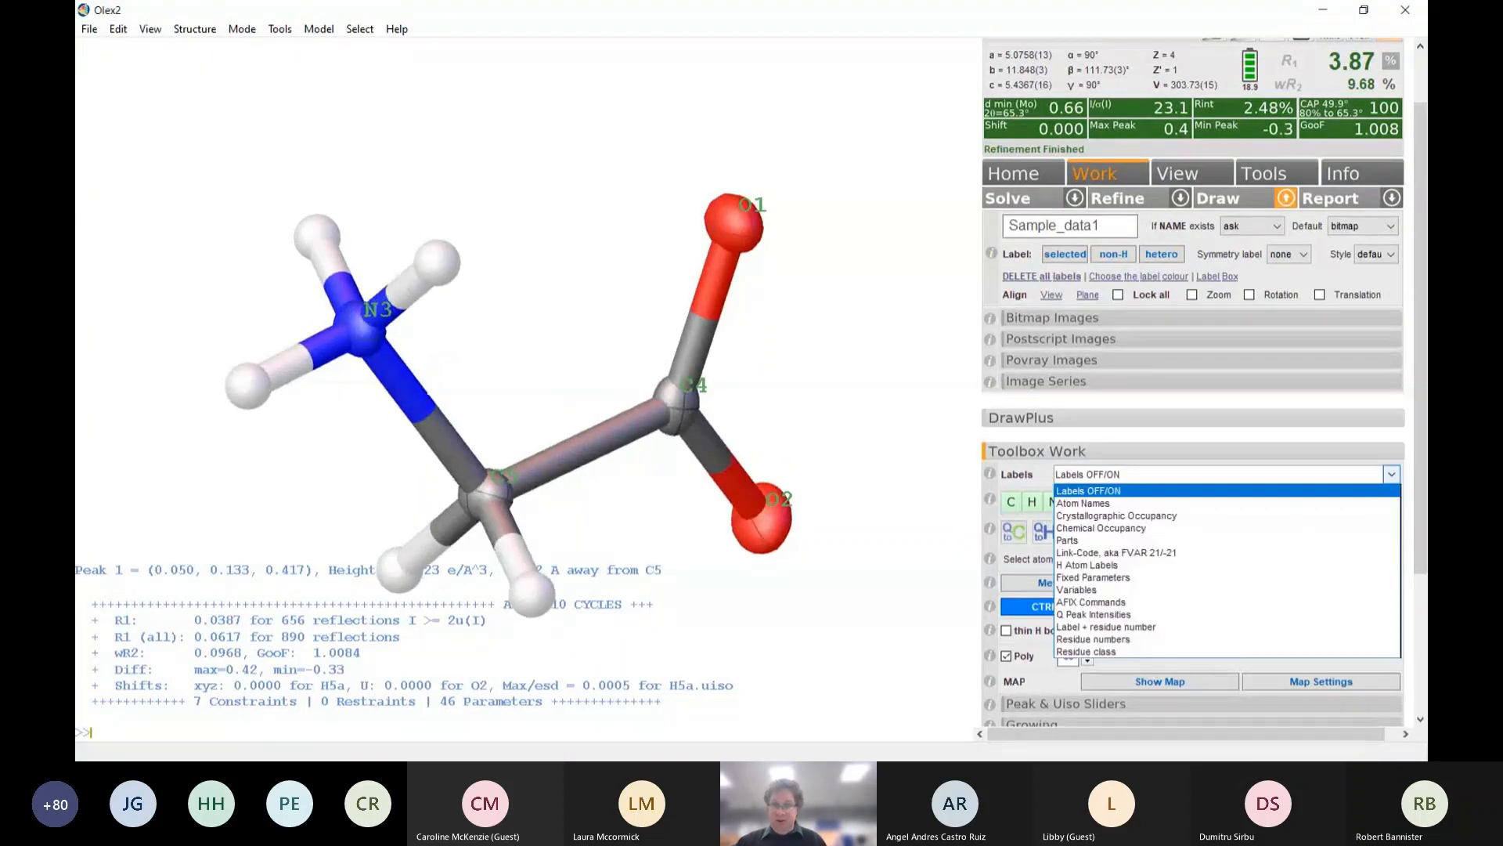
click(1112, 491)
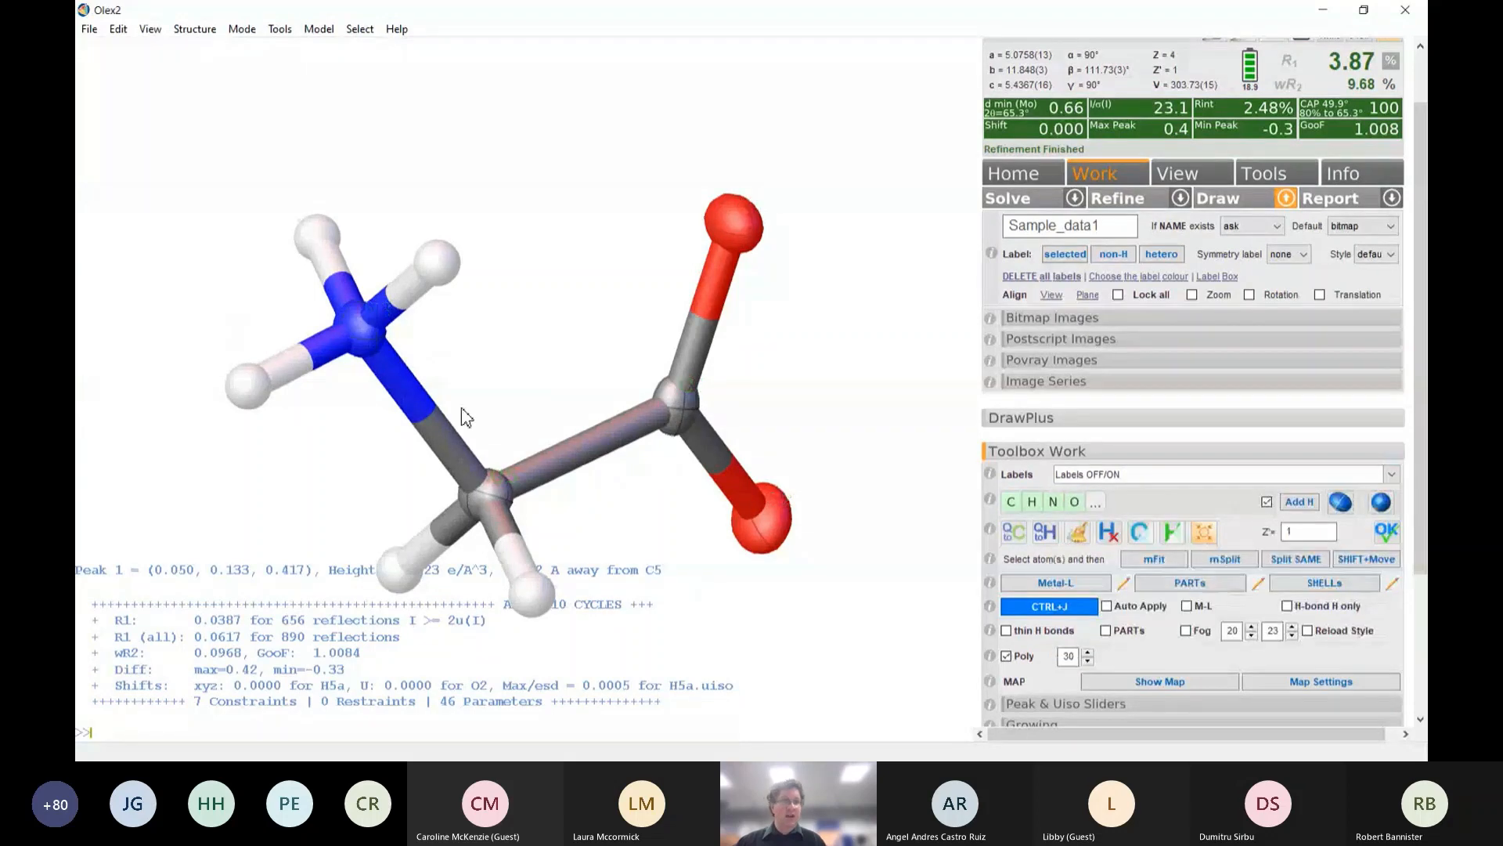
drag(462, 408, 515, 393)
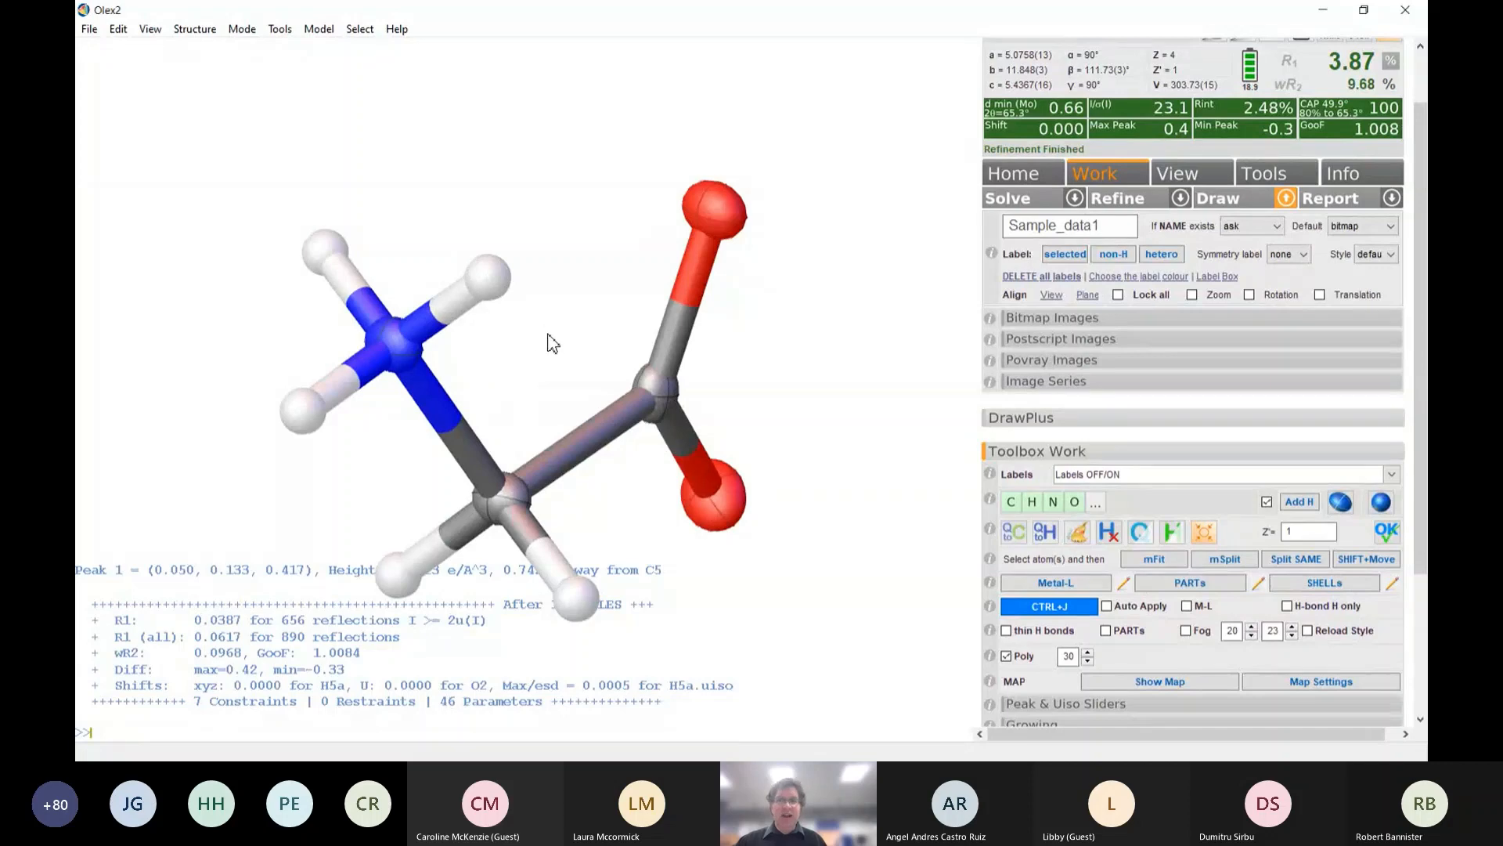
drag(550, 339, 510, 366)
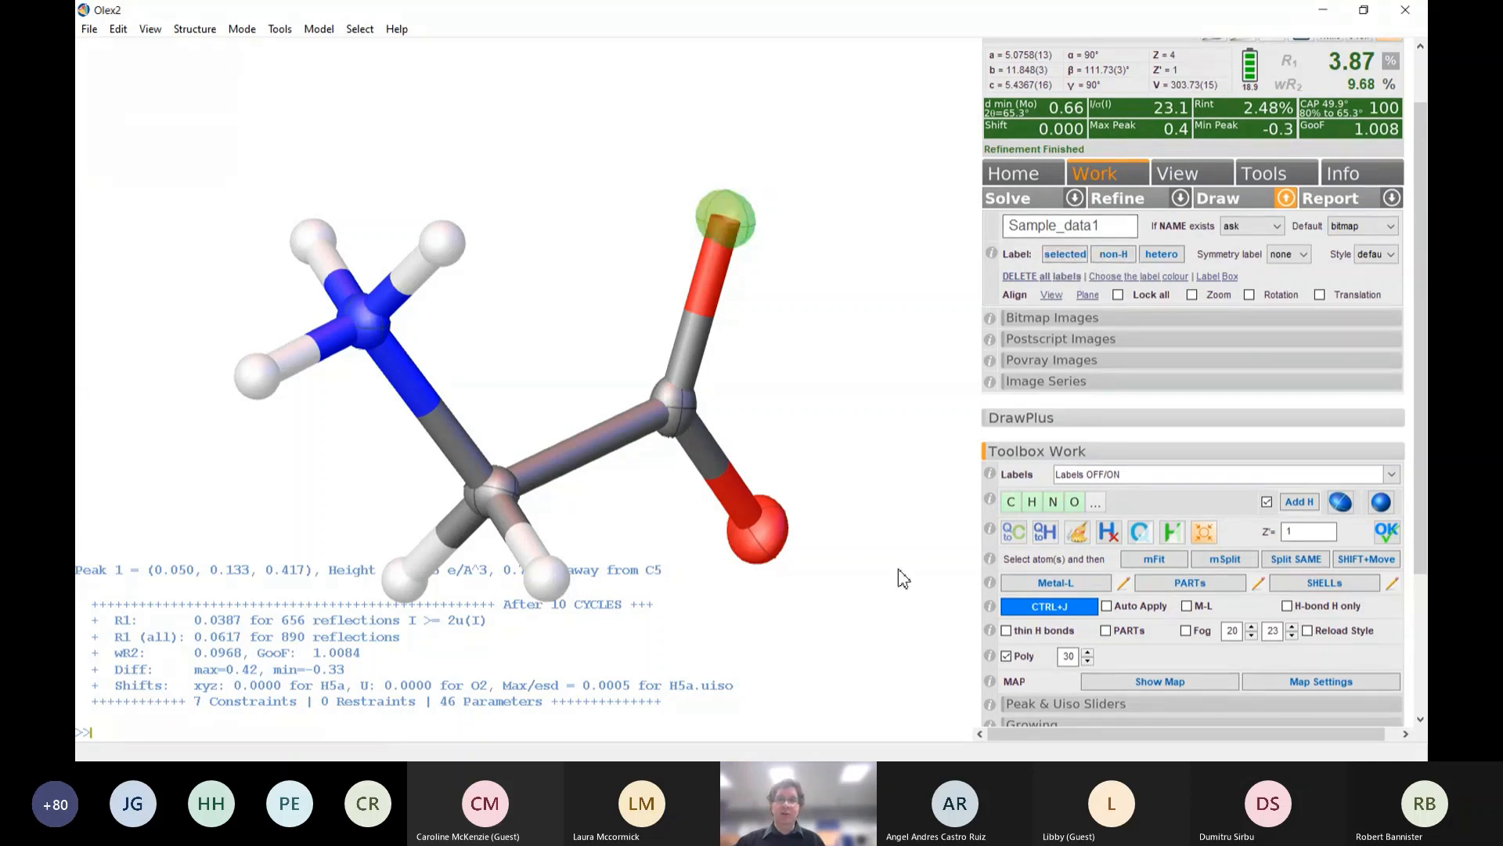
Try labelling the selected O1 atom, the heteroatoms and all non-hydrogen atoms, and delete all labels
click(1065, 254)
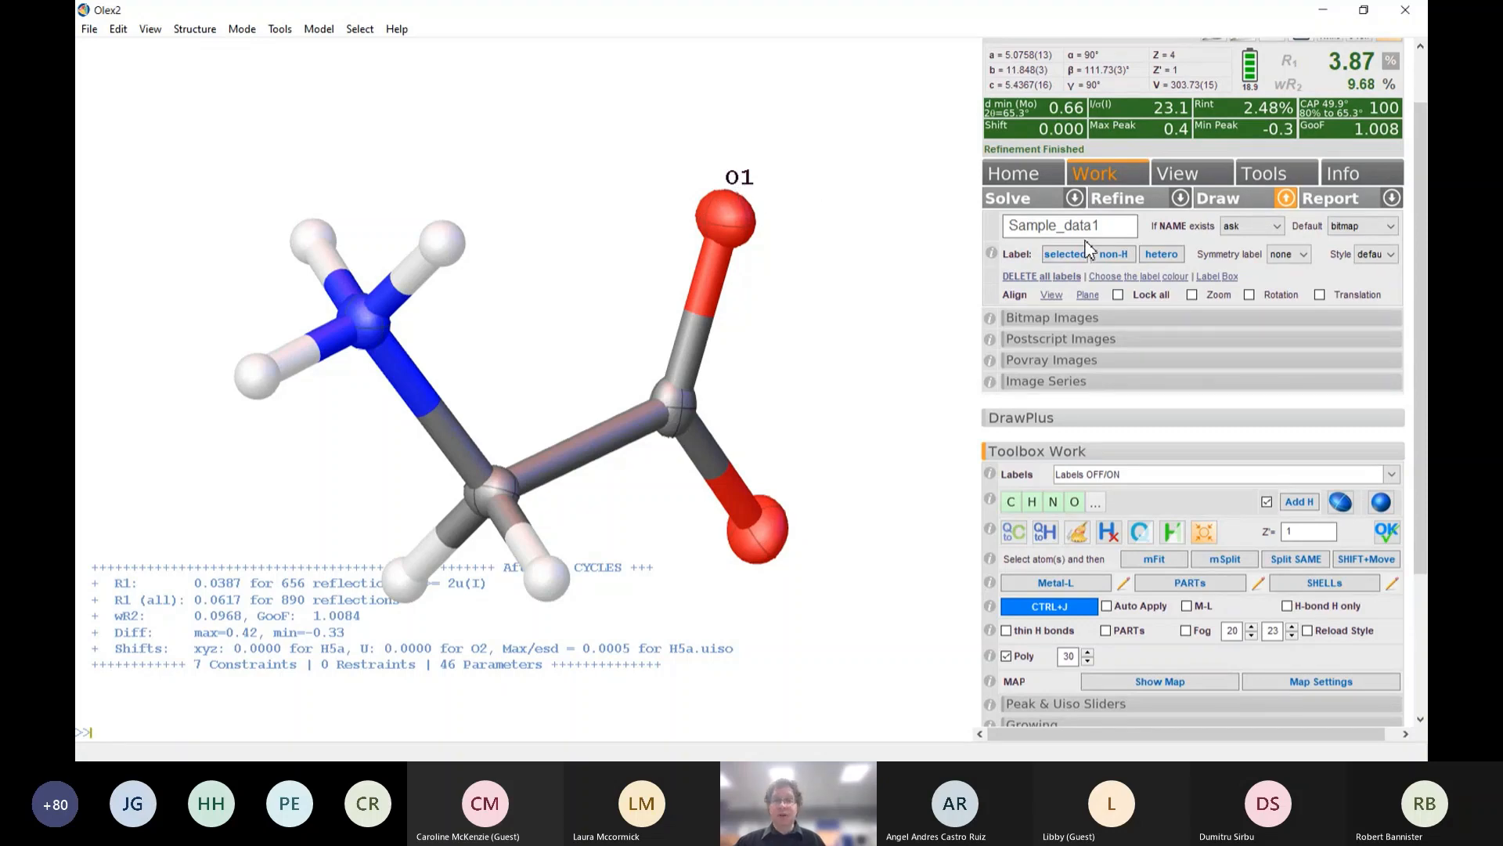
click(1161, 254)
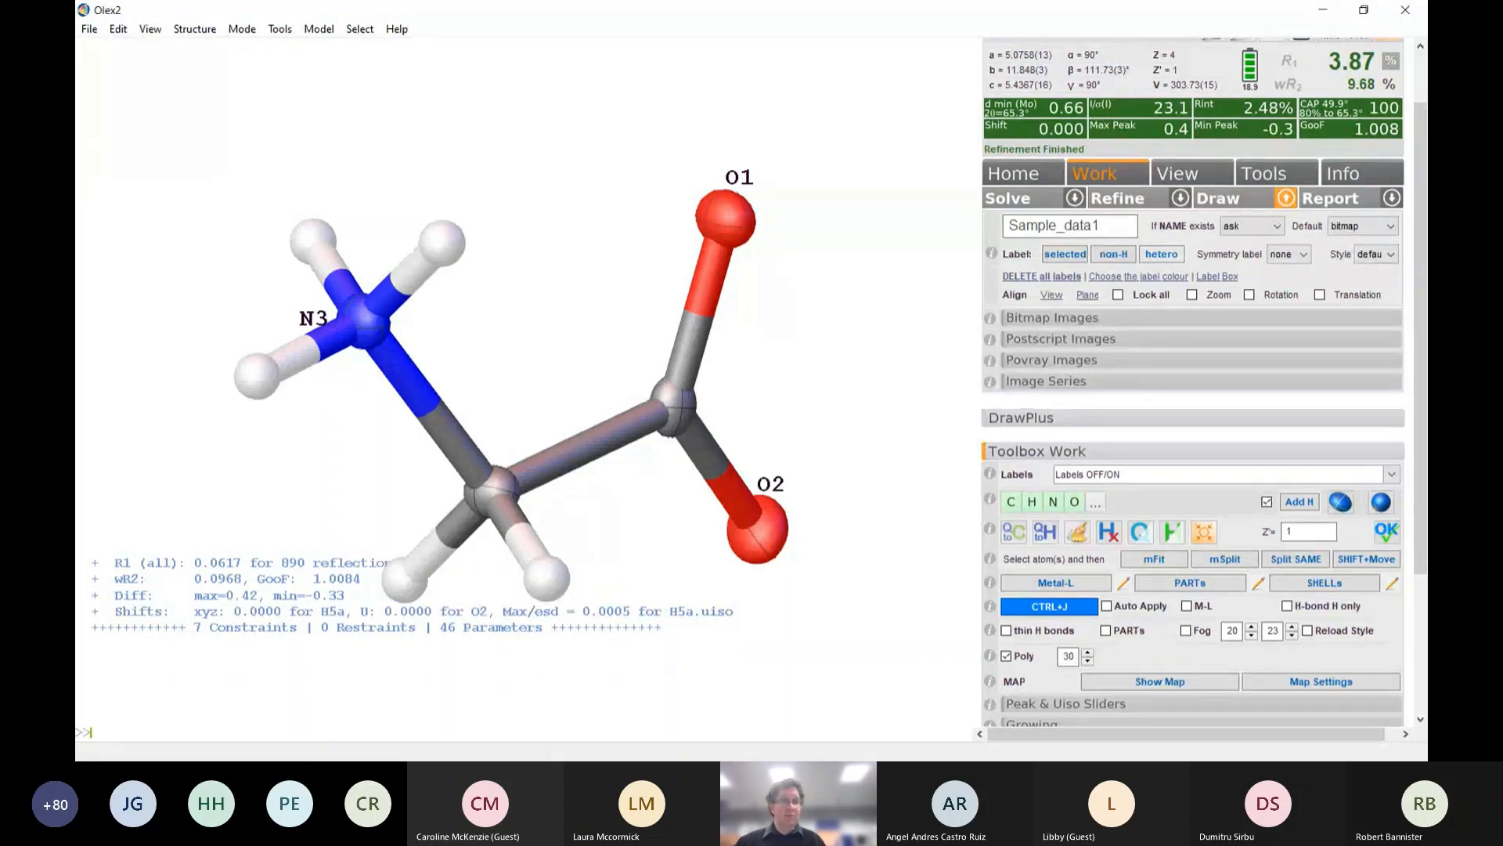
click(1103, 258)
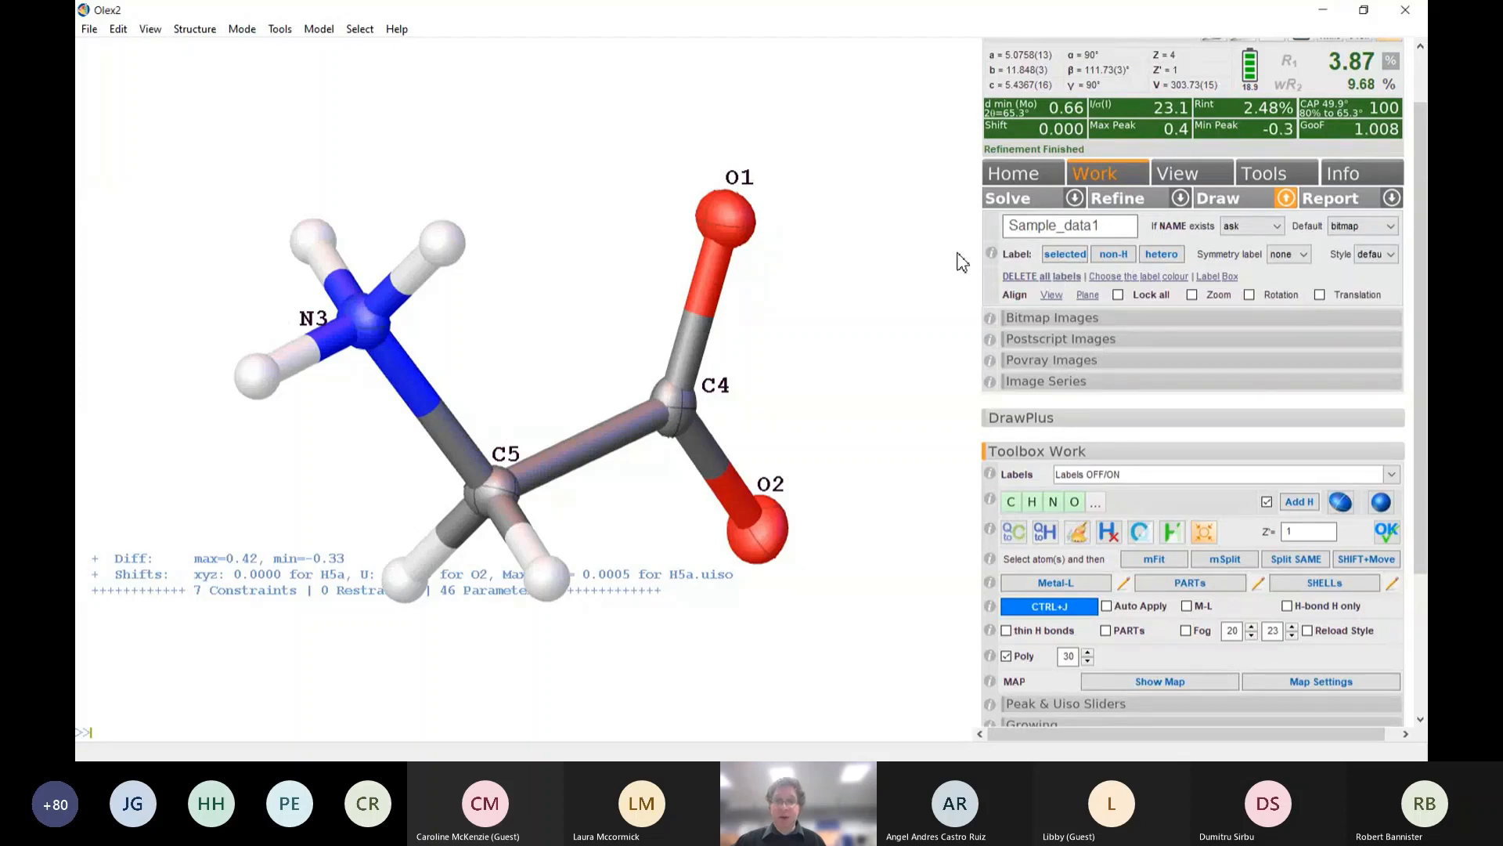
click(1040, 276)
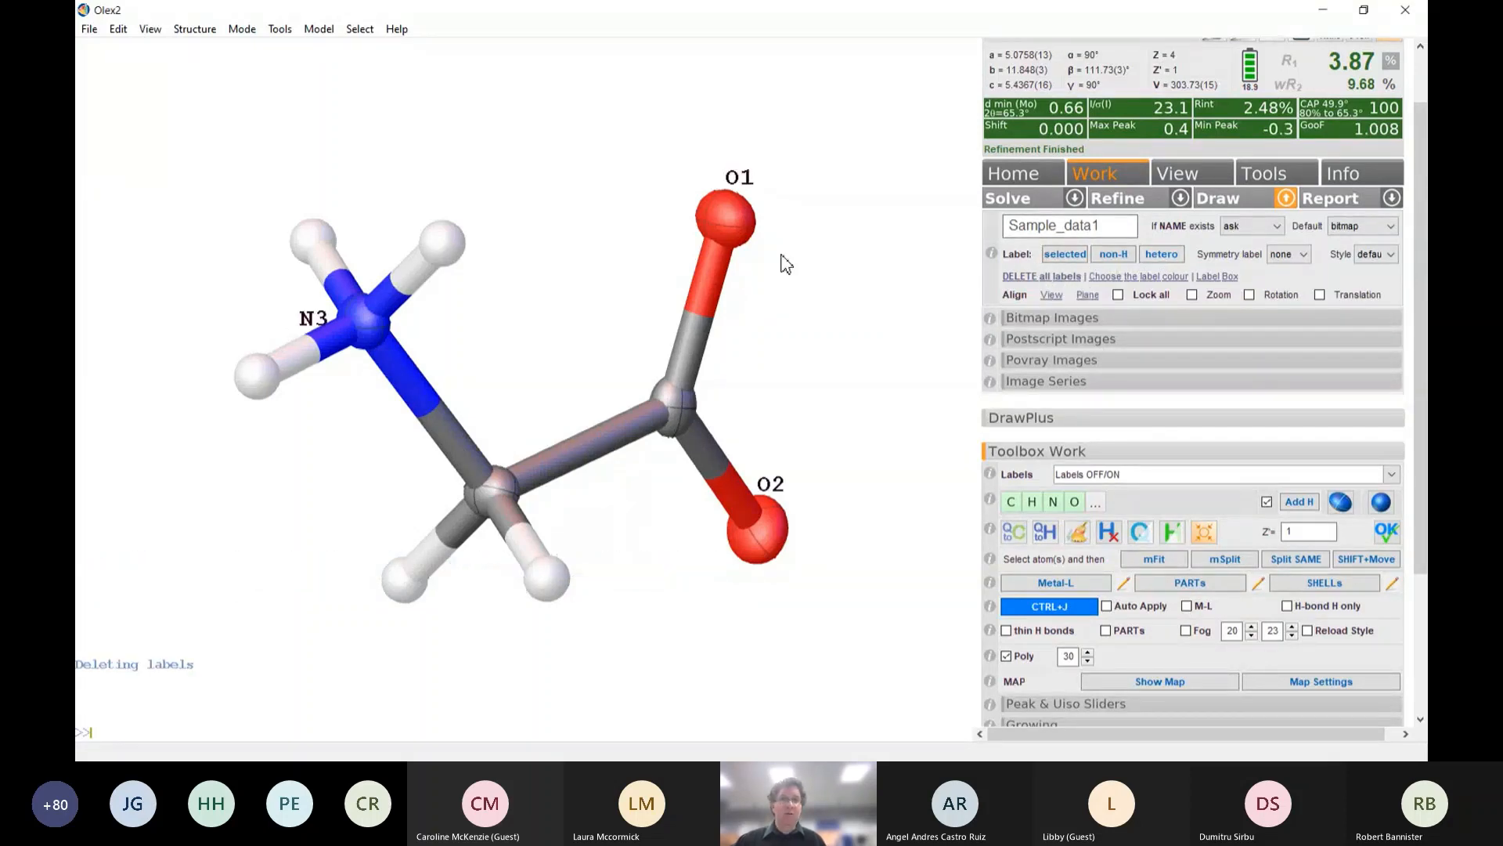
Label all non-hydrogen atoms and remove the individual C5 and C4 labels
click(1114, 254)
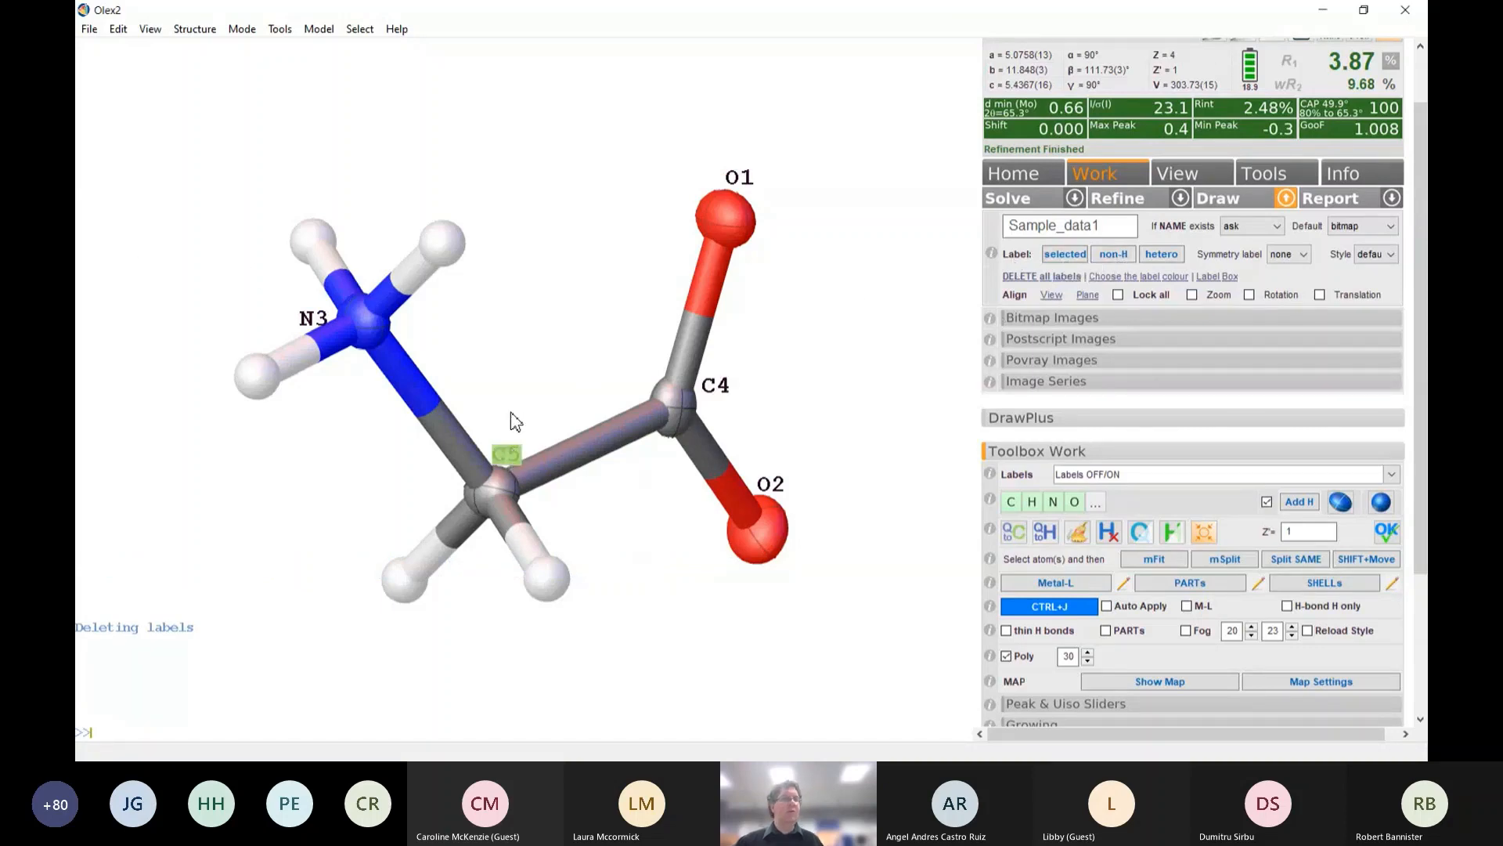
click(514, 460)
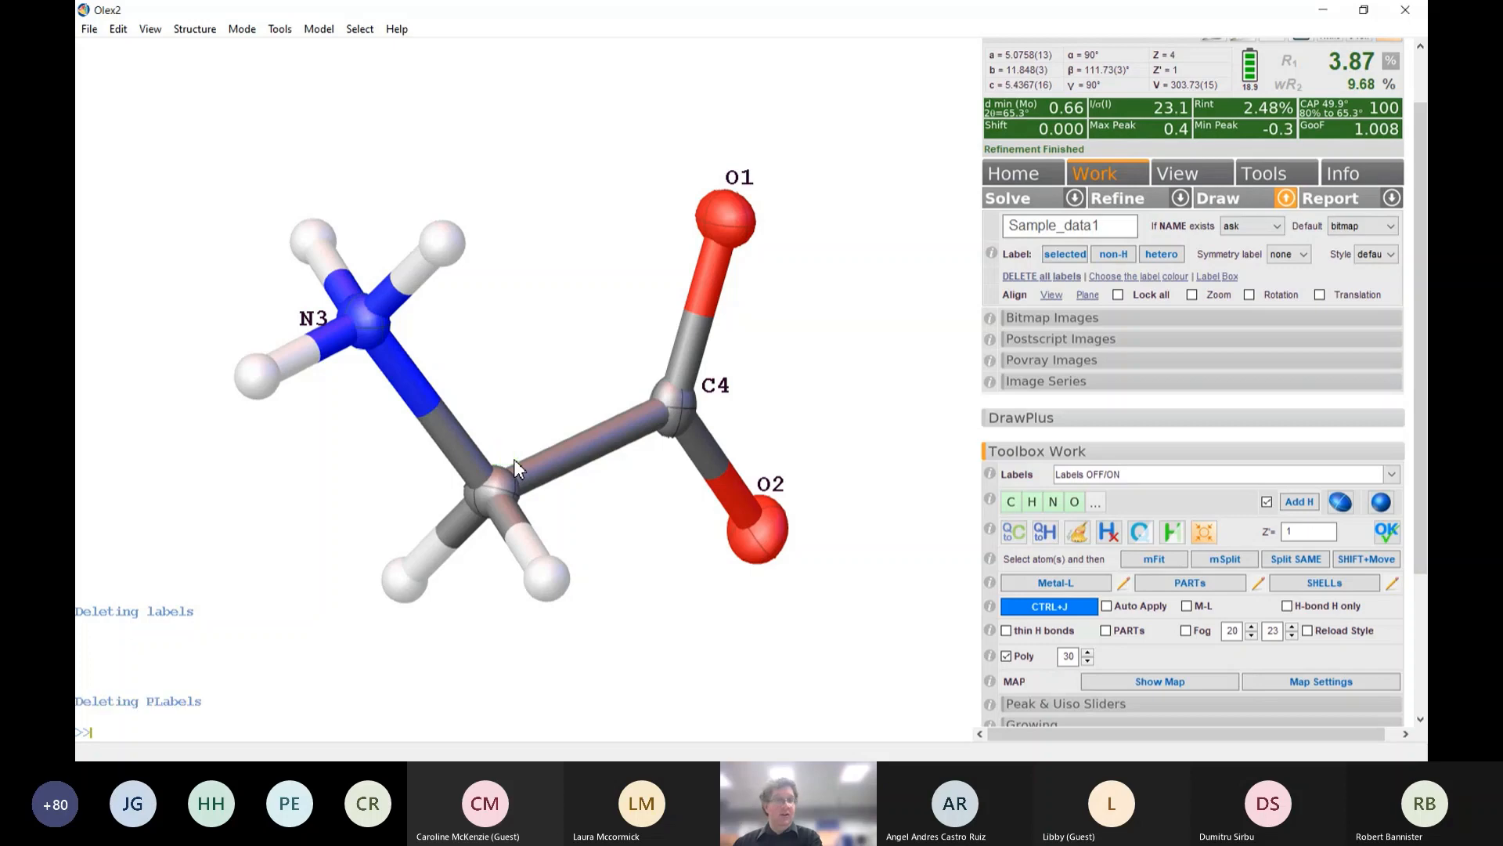
click(716, 392)
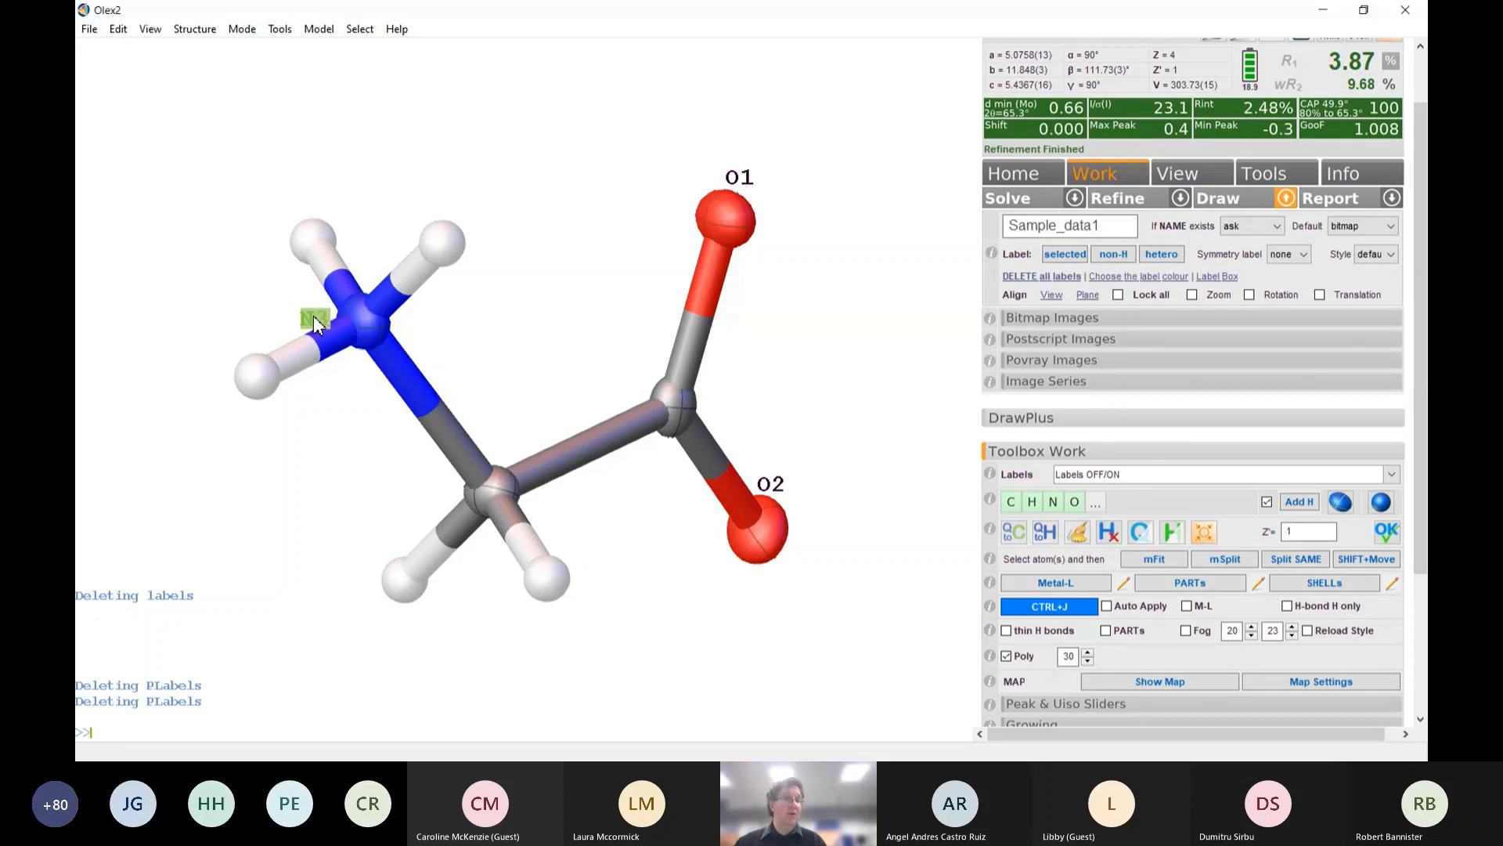
Move the N3 label away from the nitrogen's bonds, and reorient and enlarge the molecule to fill the view
mouse_move(313, 318)
mouse_down()
mouse_move(278, 312)
mouse_move(292, 314)
mouse_up()
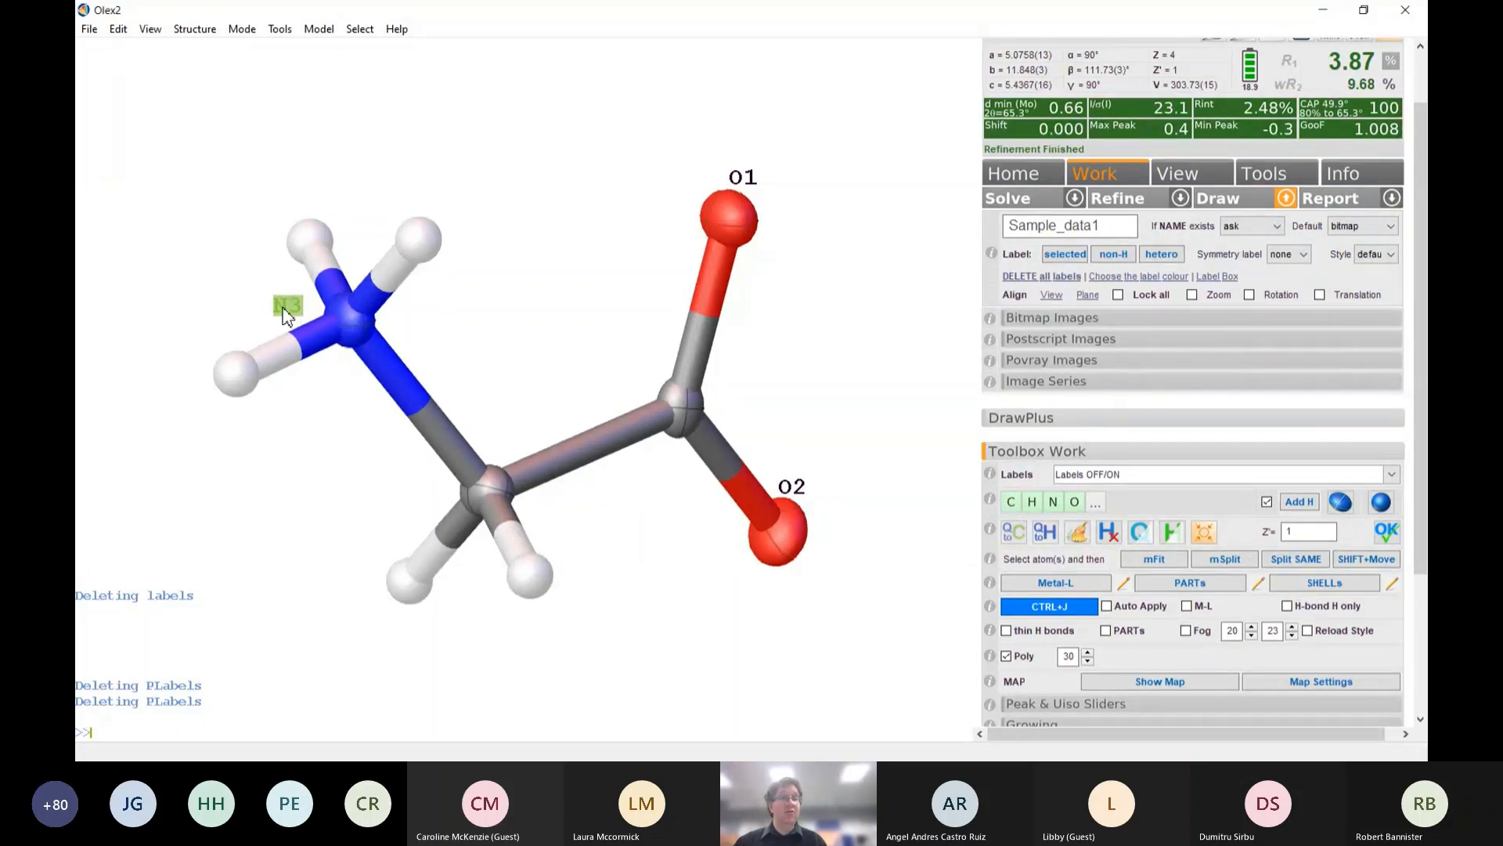
shift+drag(288, 305, 292, 305)
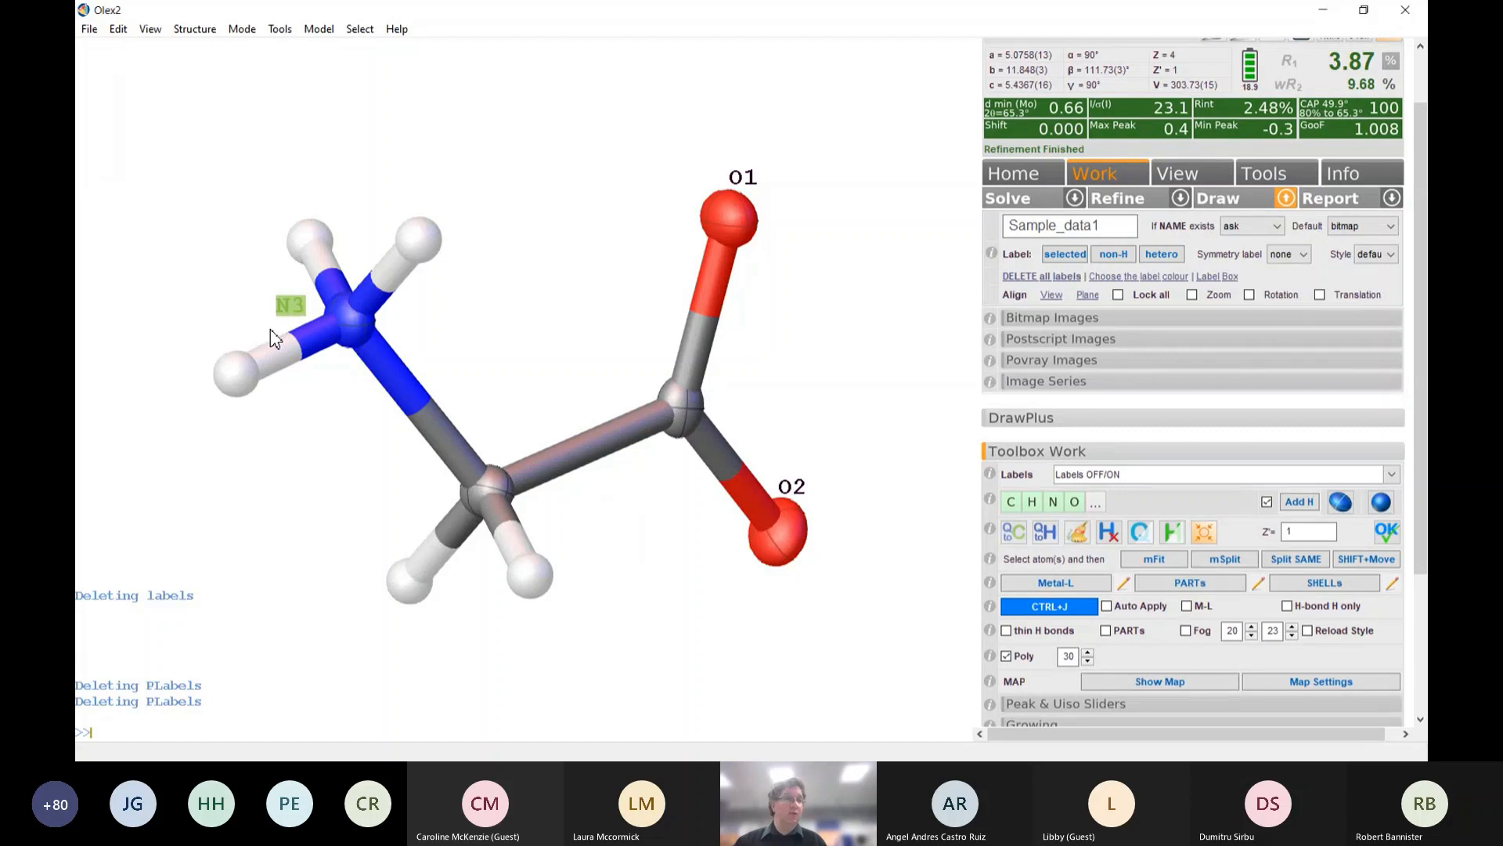
click(292, 316)
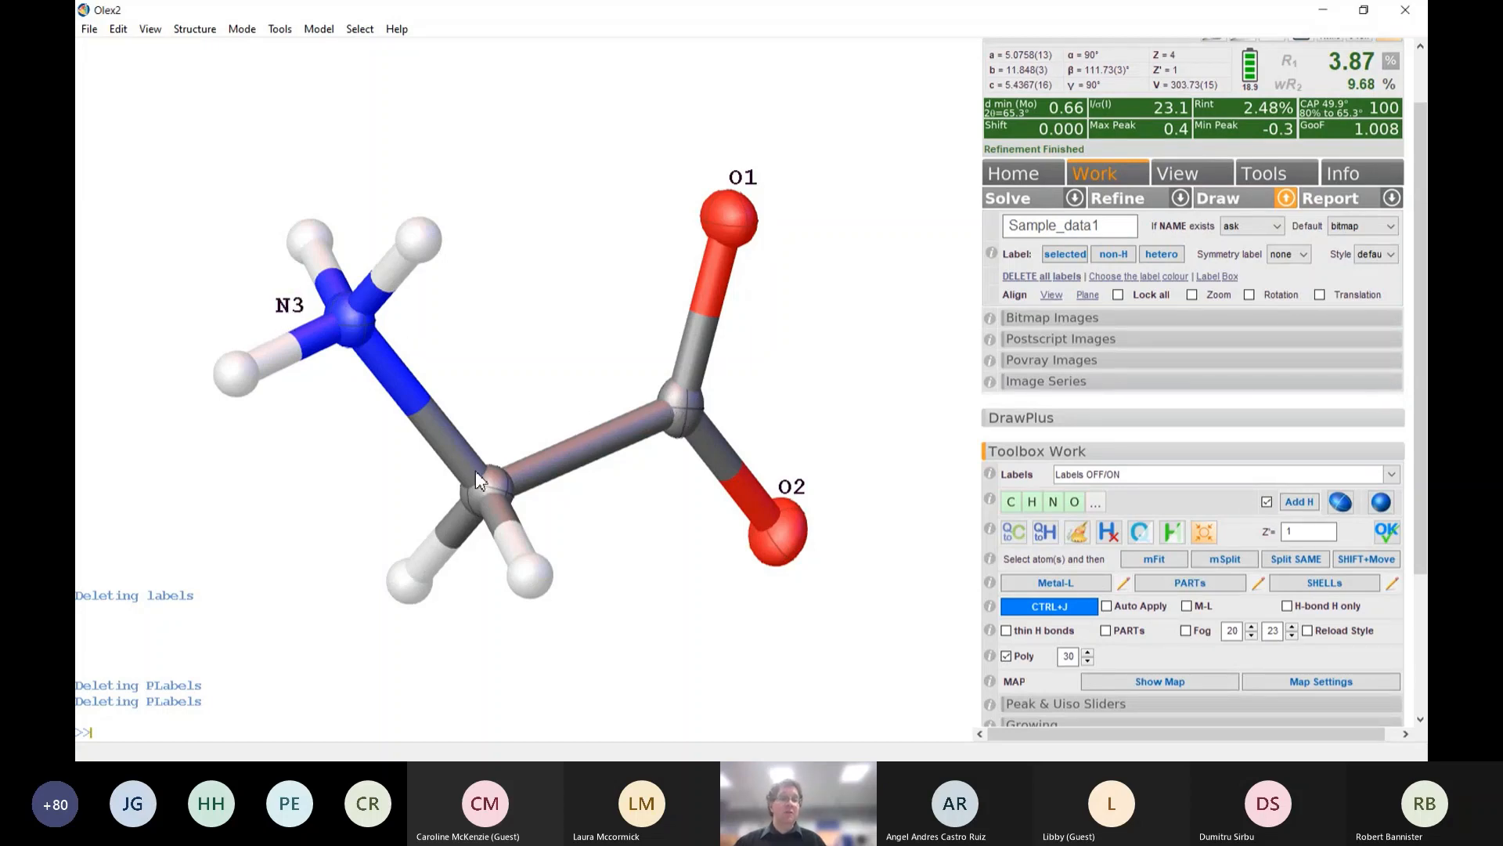
drag(476, 472, 191, 208)
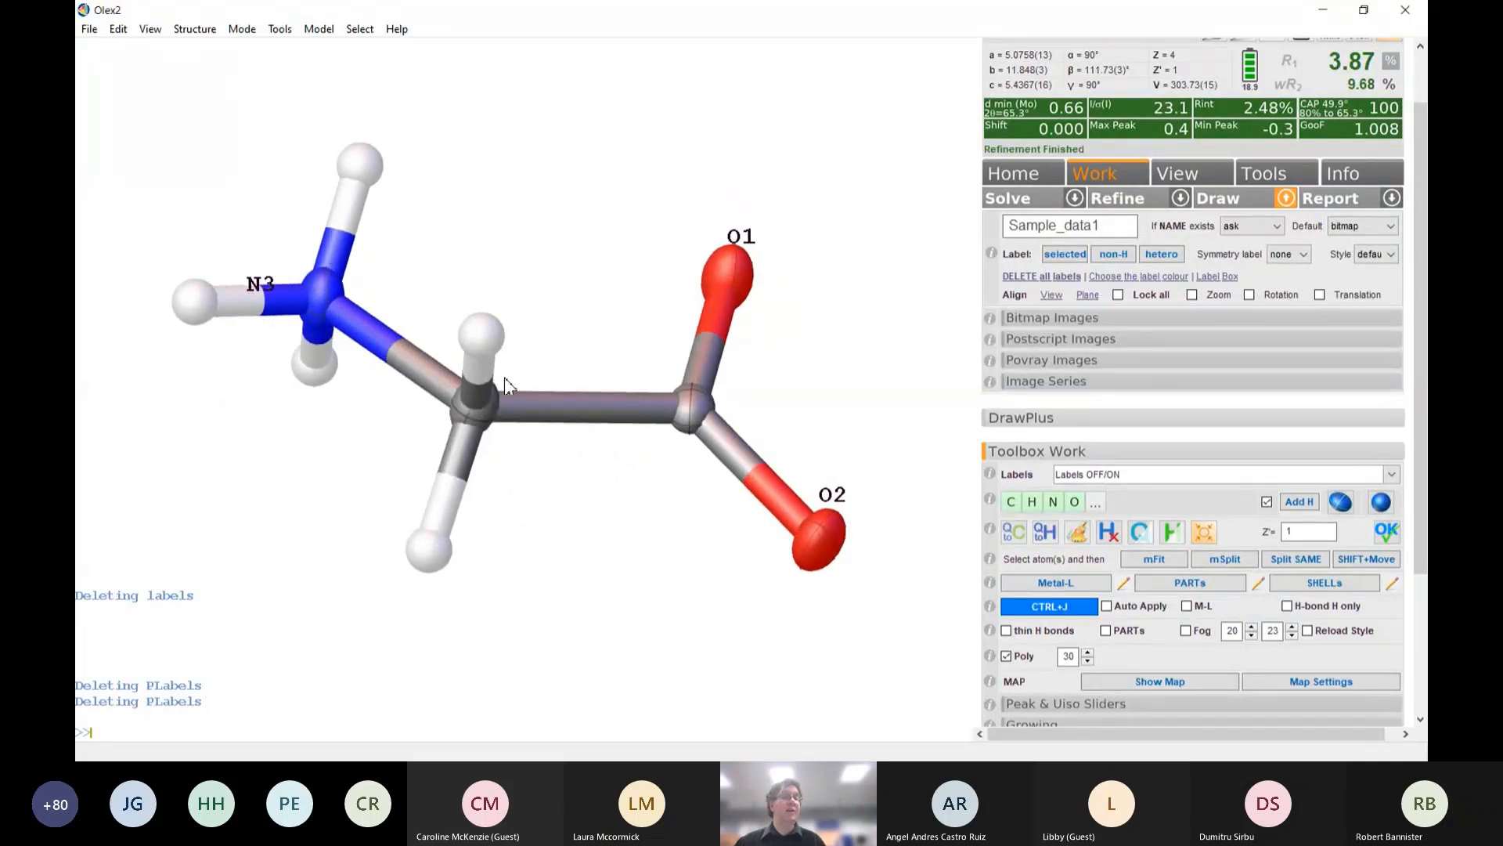
drag(531, 370, 579, 485)
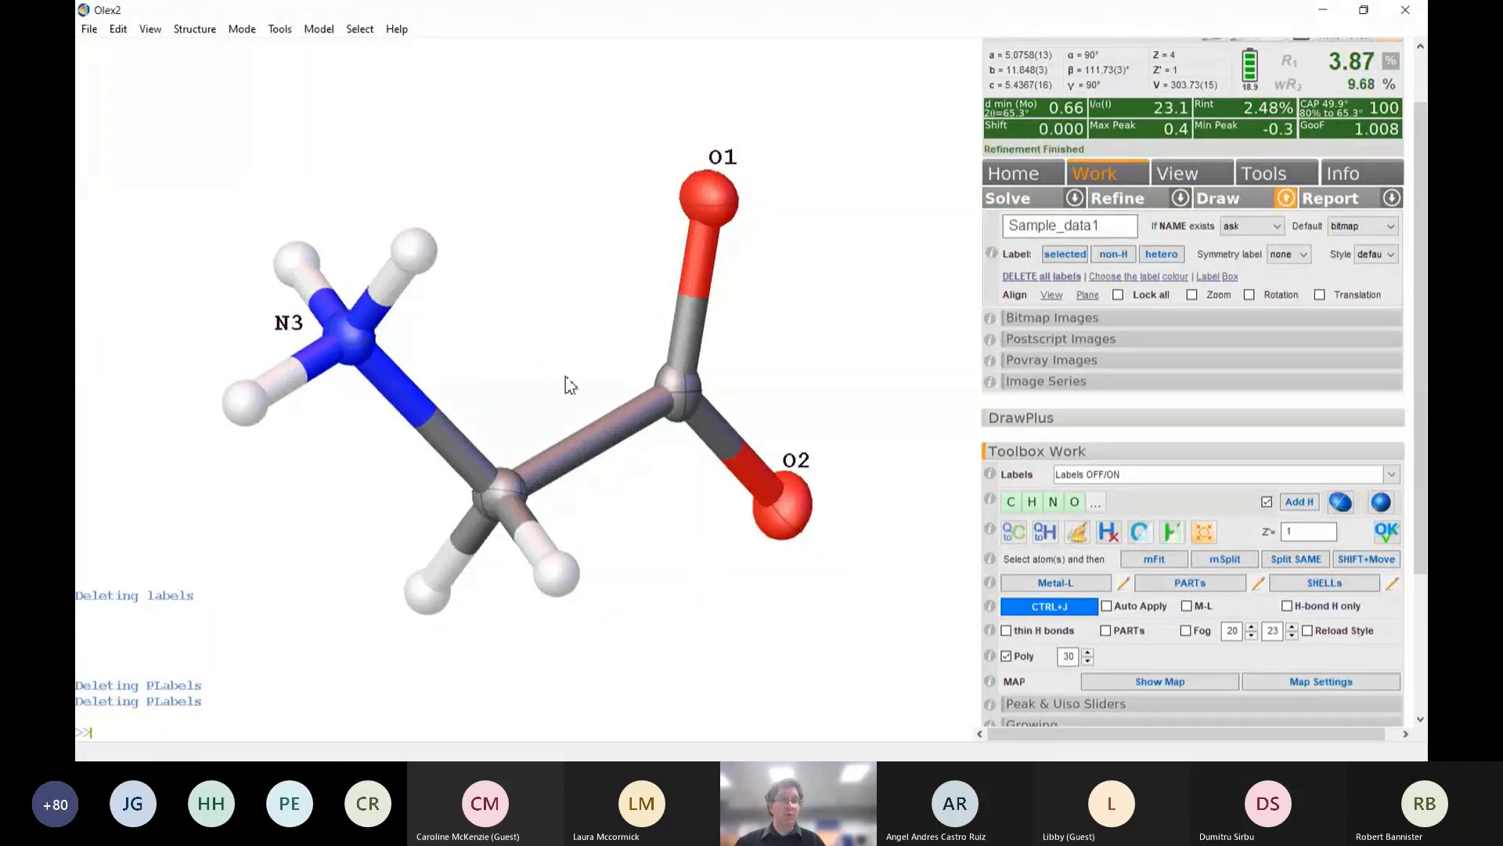
right_drag(566, 376, 599, 382)
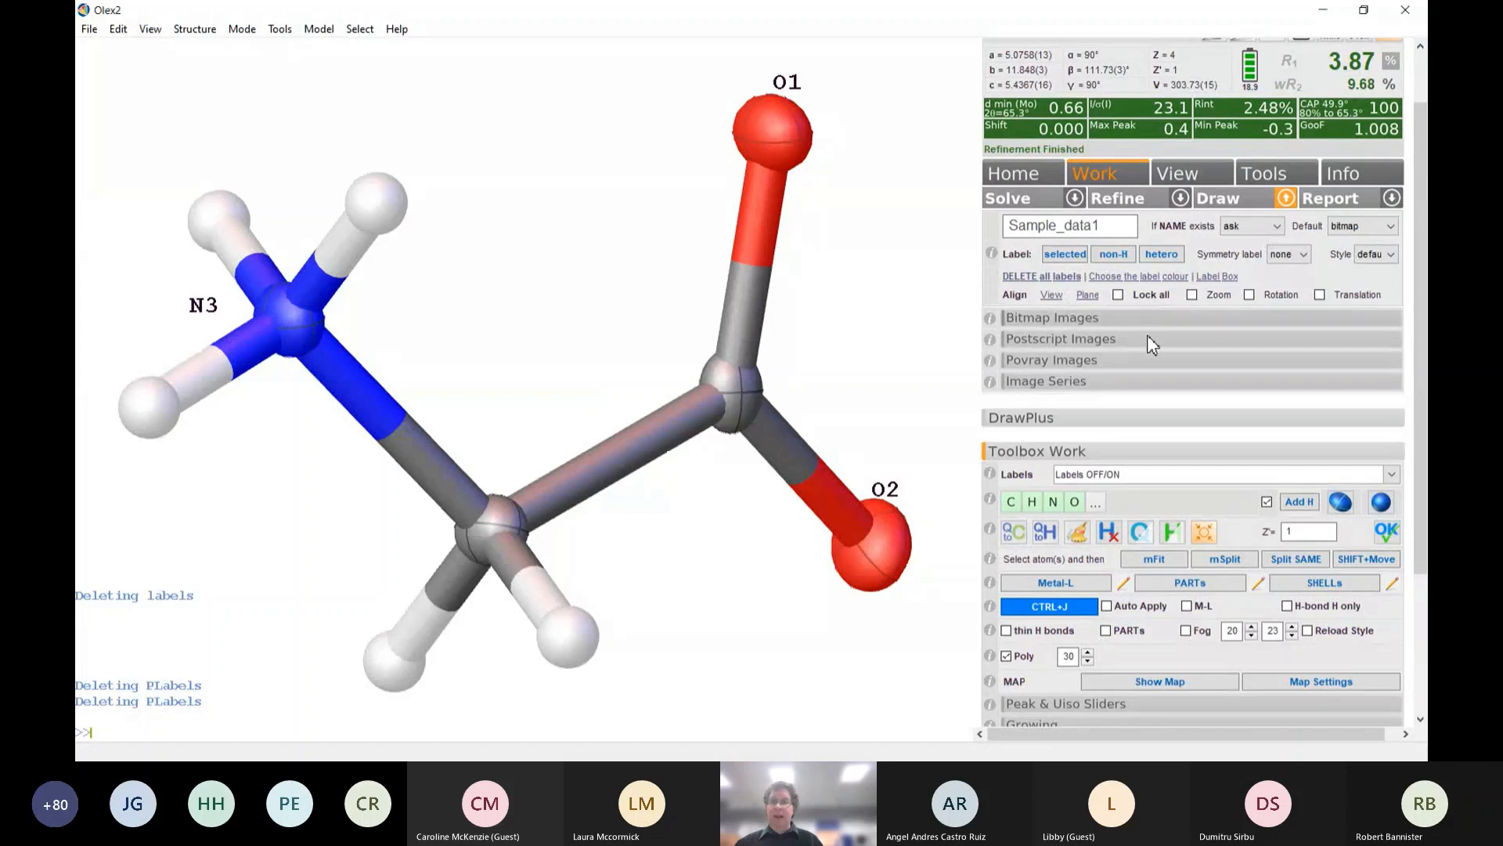
Change the label colour to orange through the Ambient Front material setting
click(1156, 279)
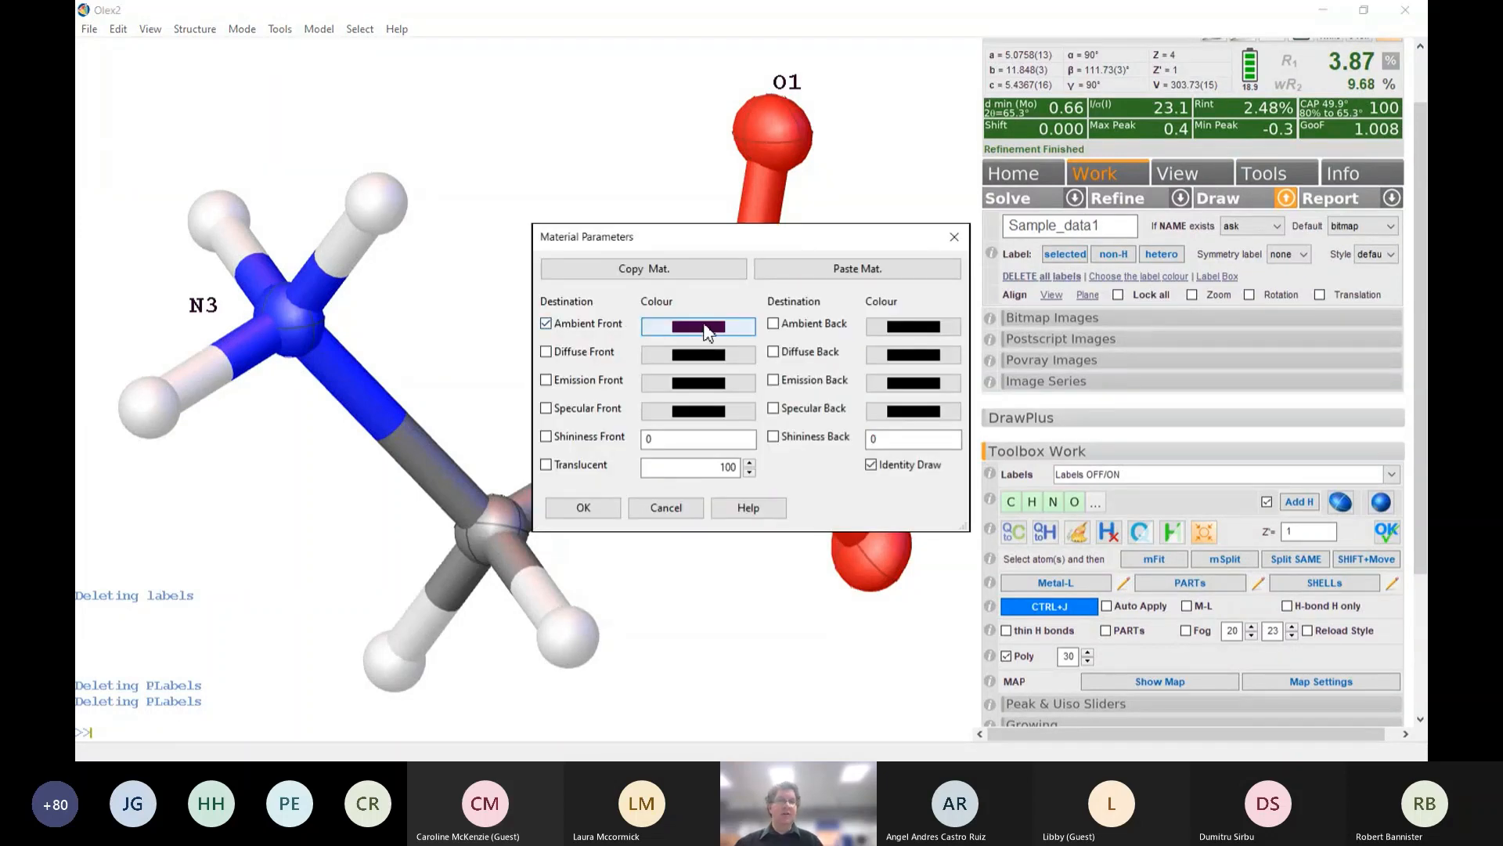
click(707, 329)
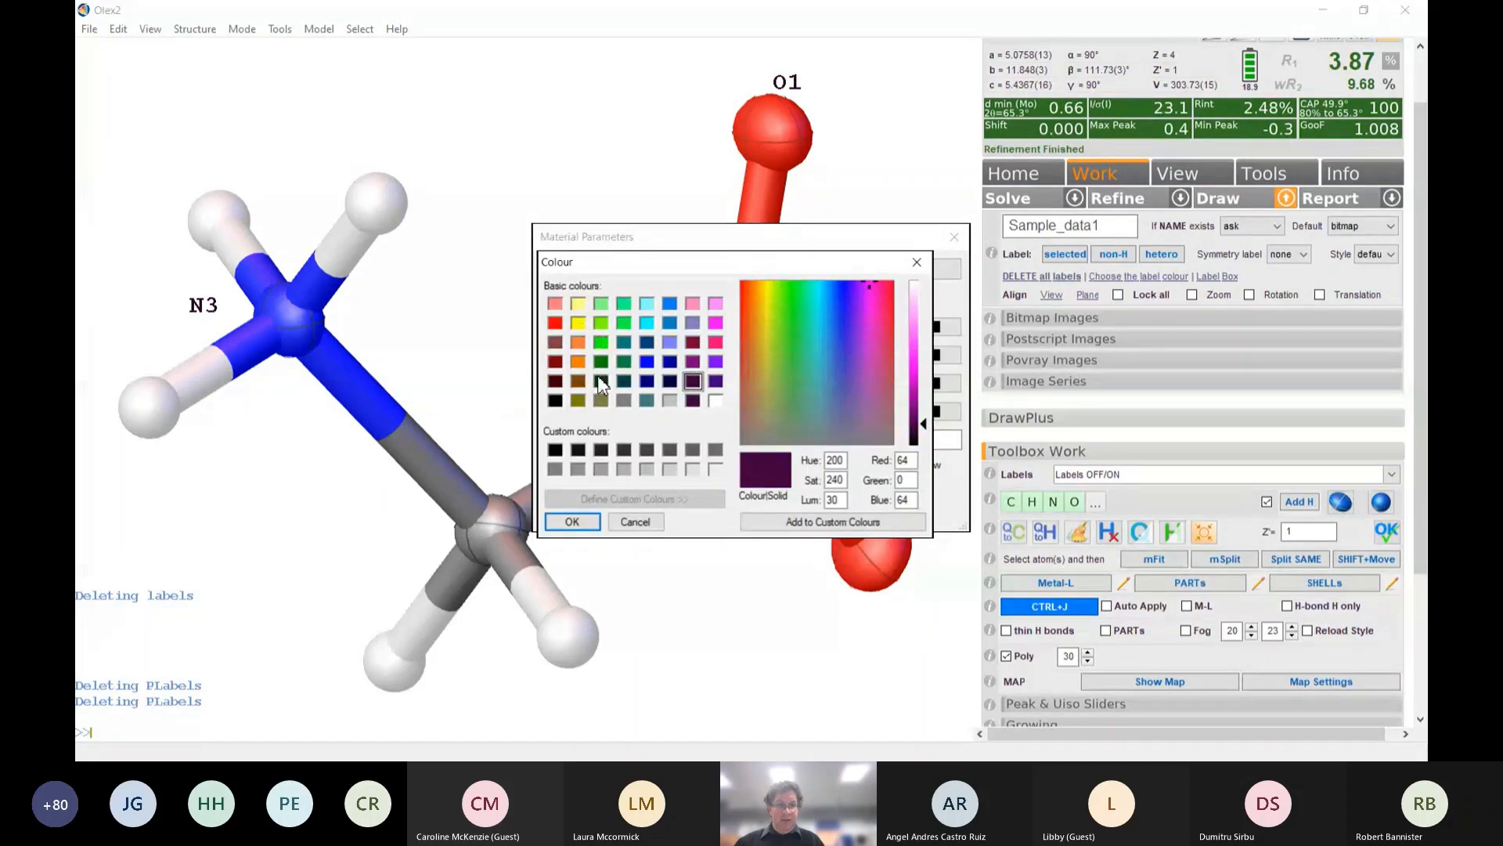
click(578, 342)
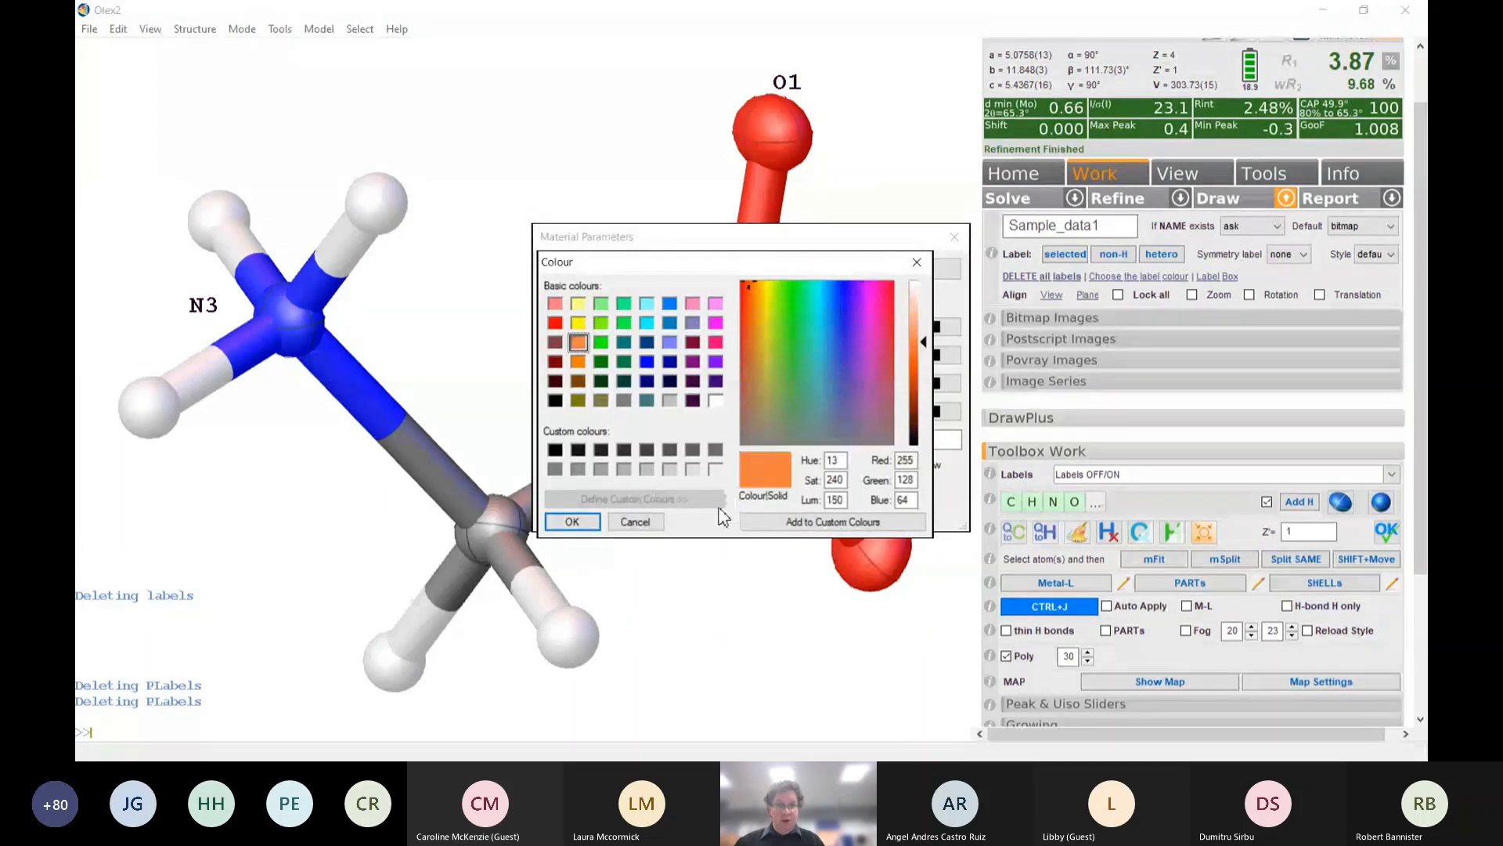
click(573, 522)
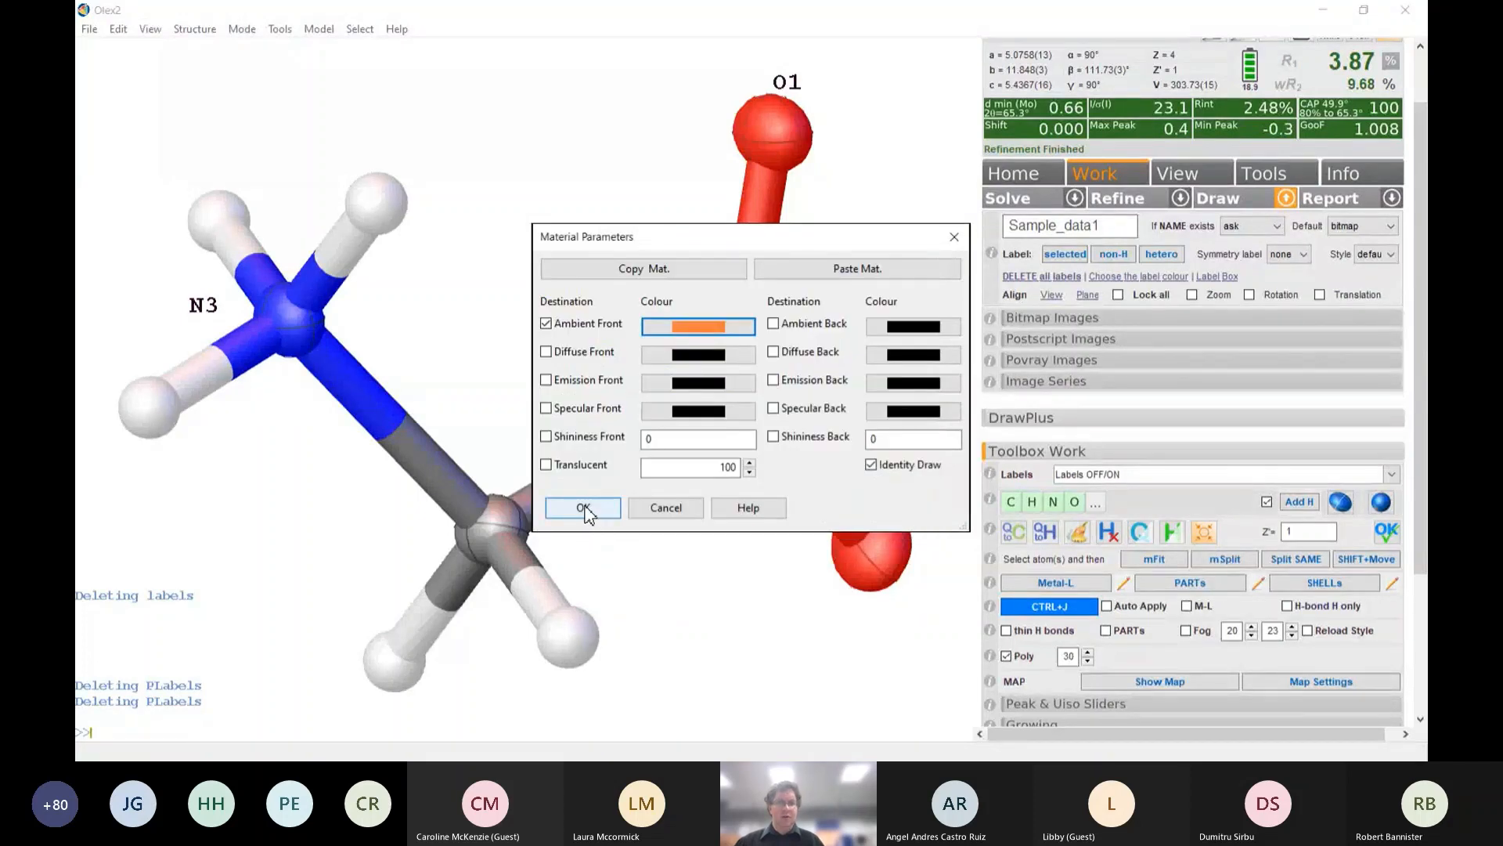
click(587, 509)
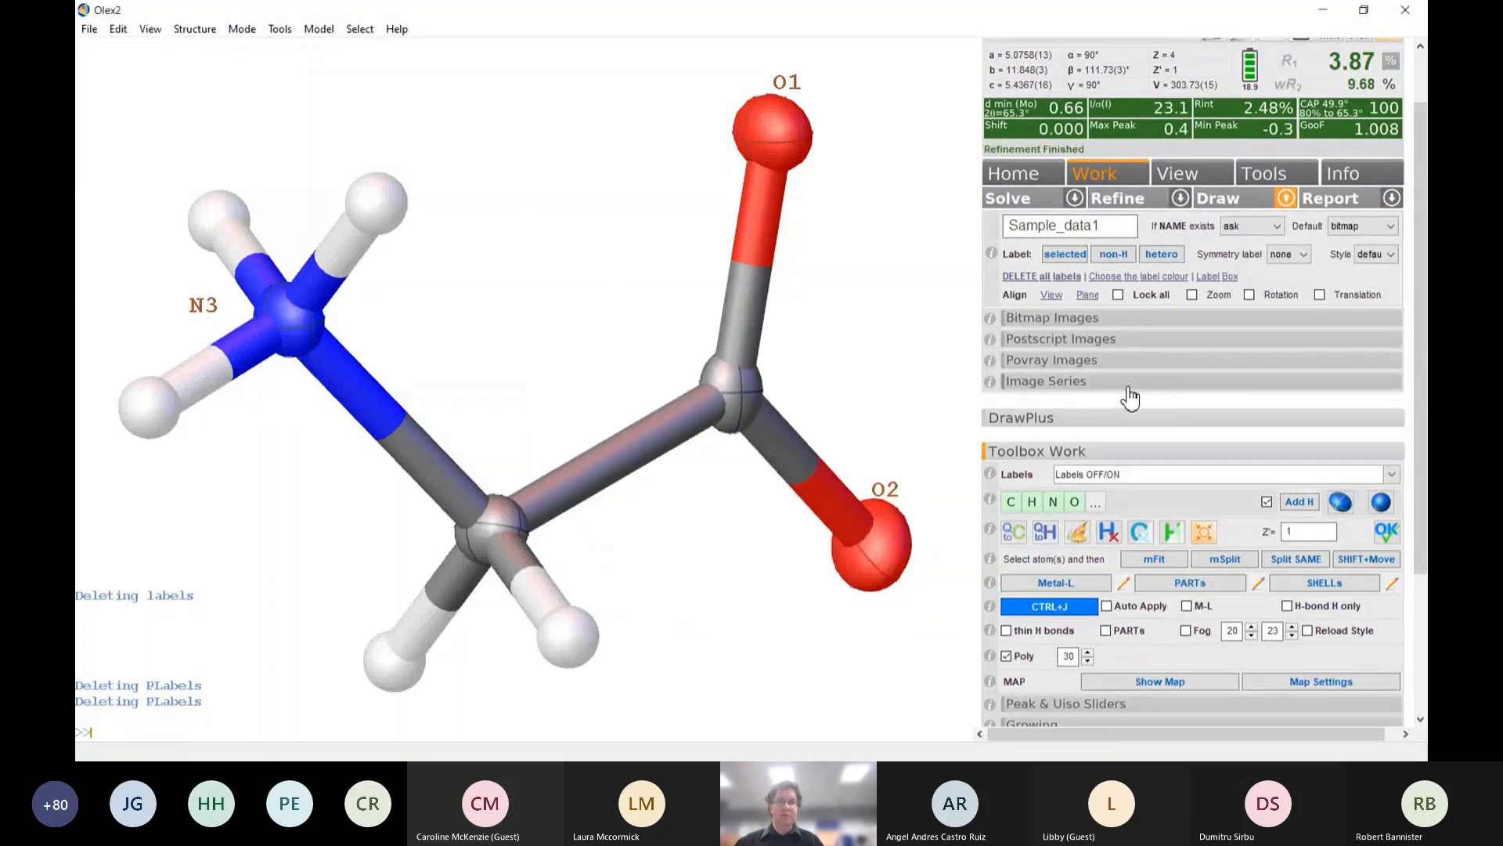
Set the labels' Ambient Front colour back to dark purple (red 64, green 0, blue 64)
click(1110, 277)
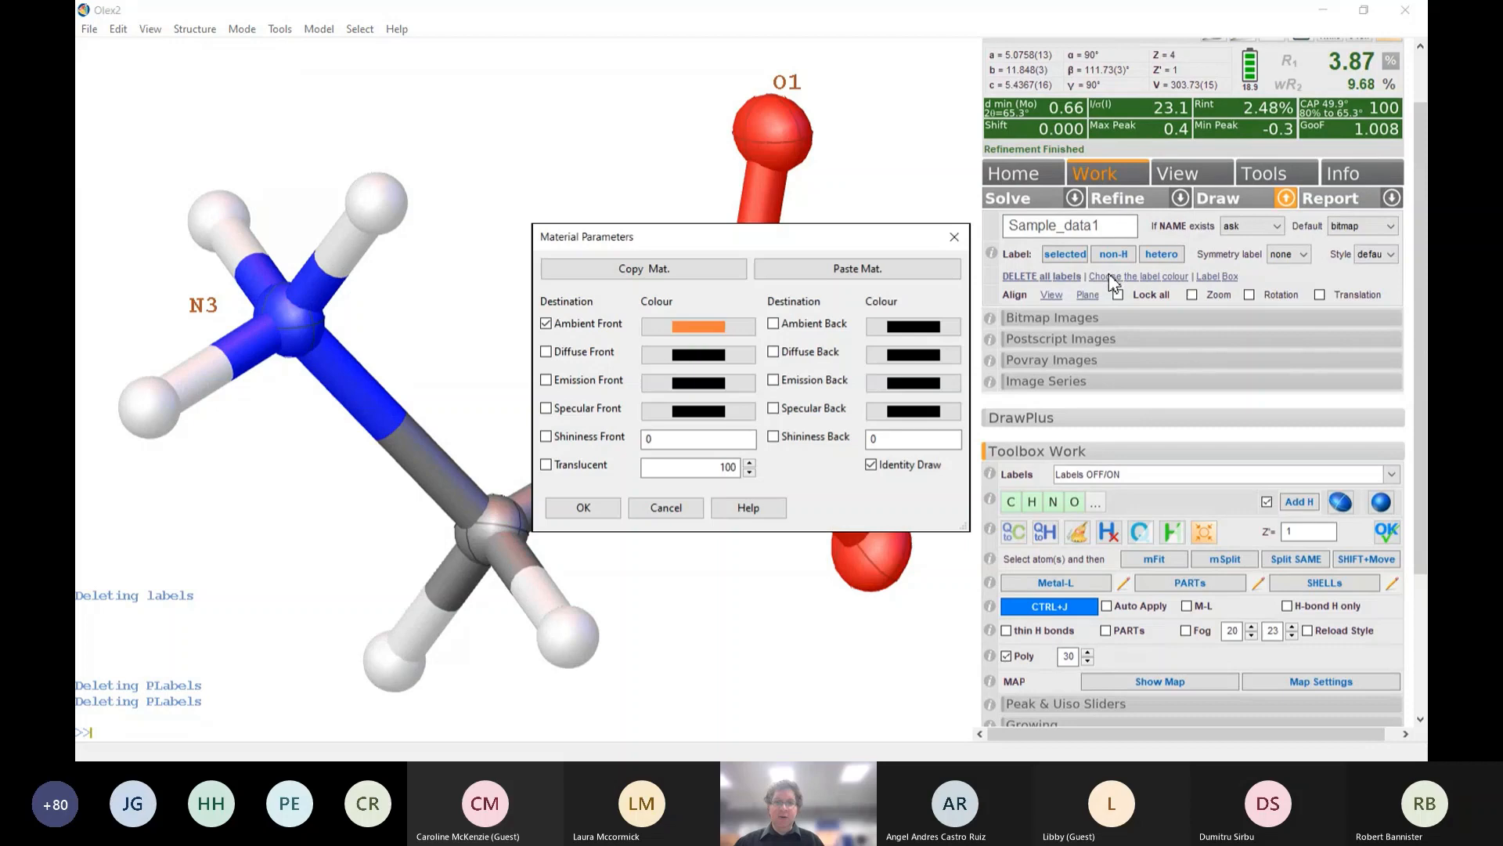
click(689, 326)
click(692, 400)
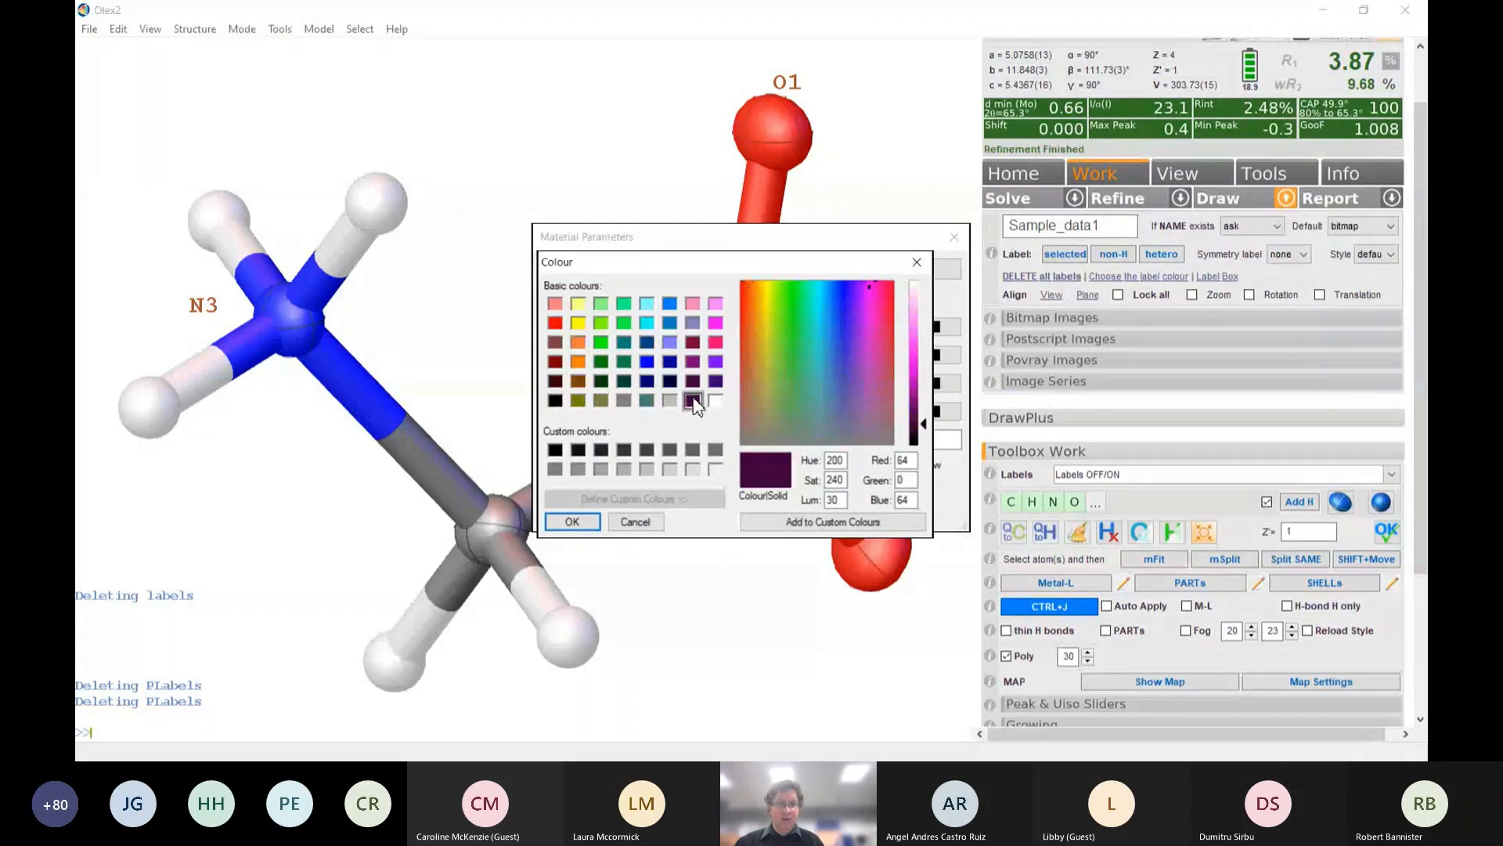
click(574, 521)
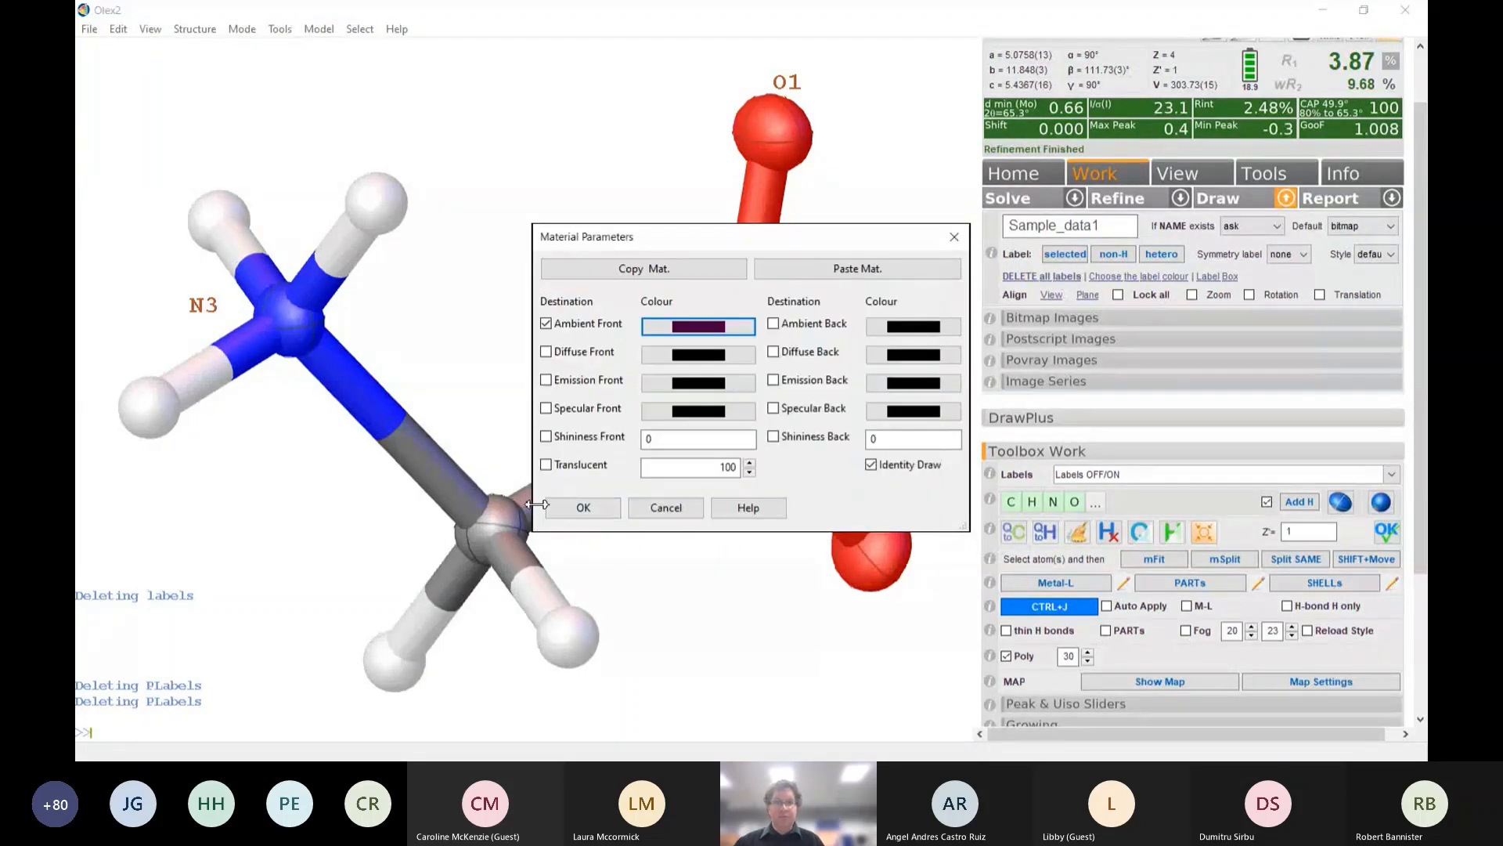
click(583, 508)
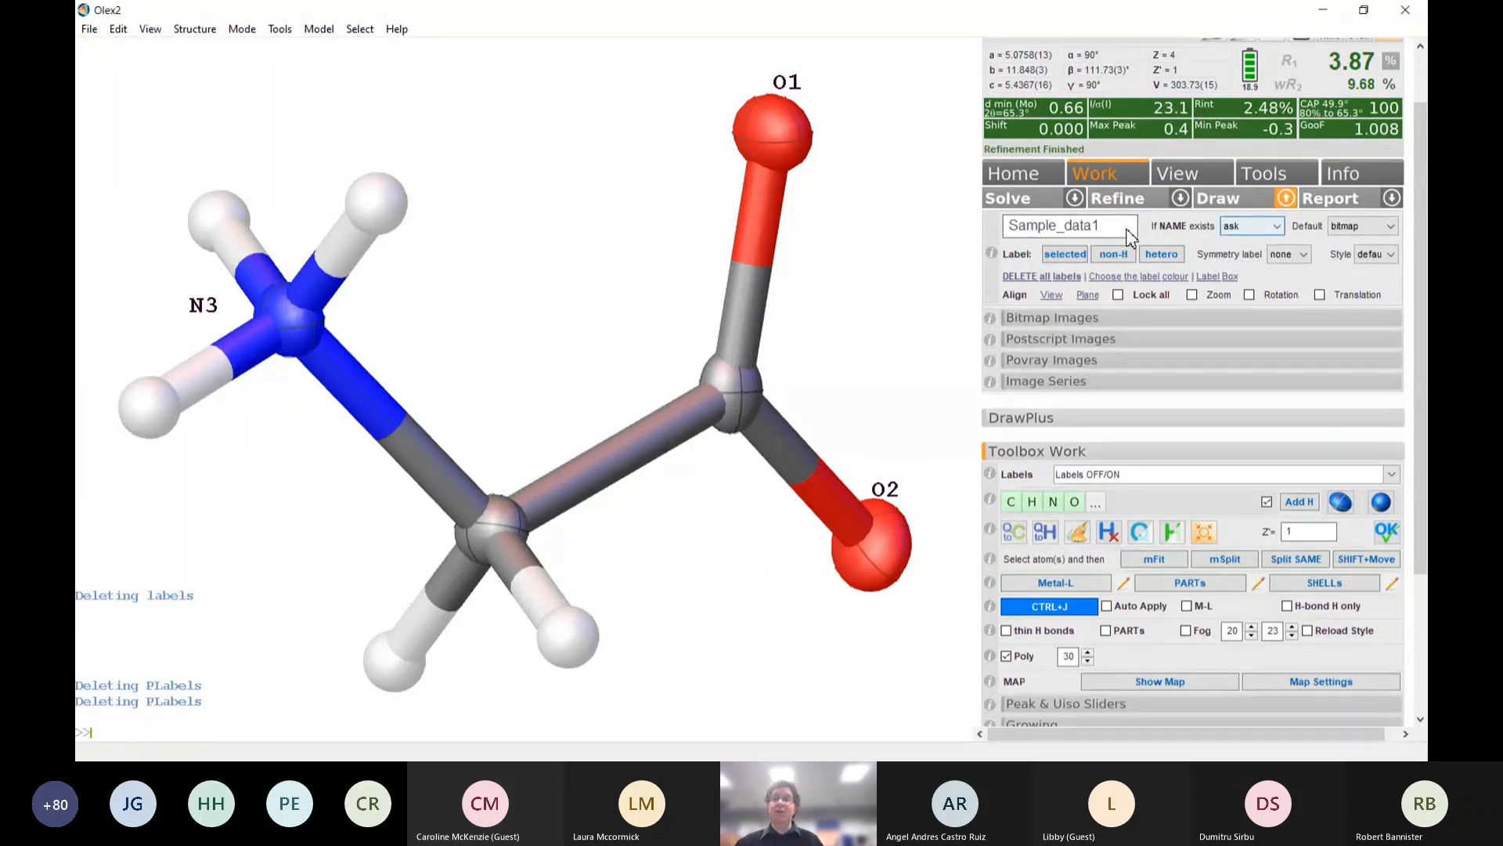
Open the bitmap image settings and examine the available resolution and file type options
click(1072, 322)
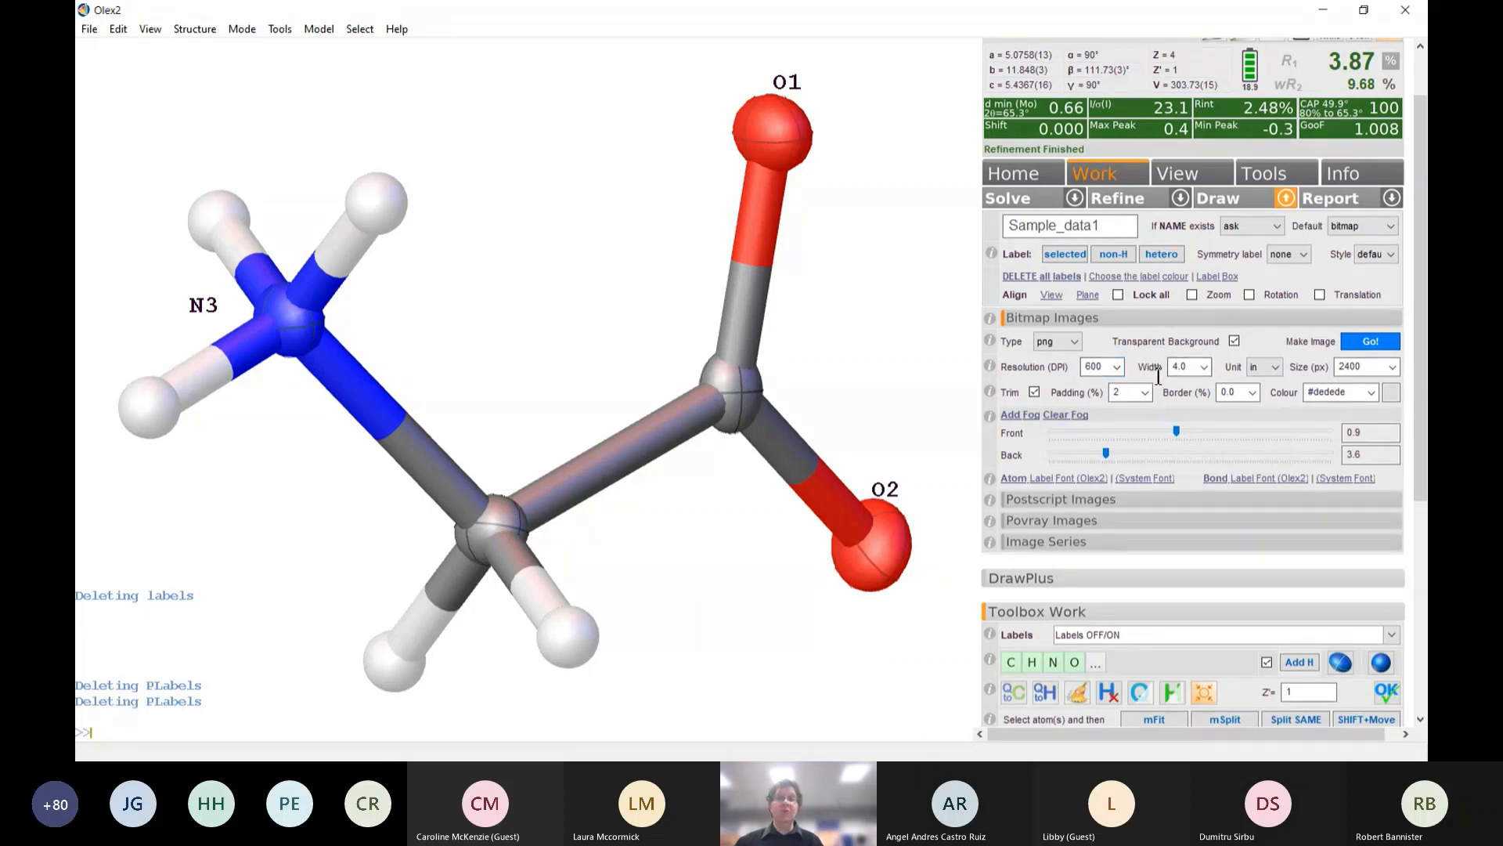
click(1116, 370)
click(1138, 356)
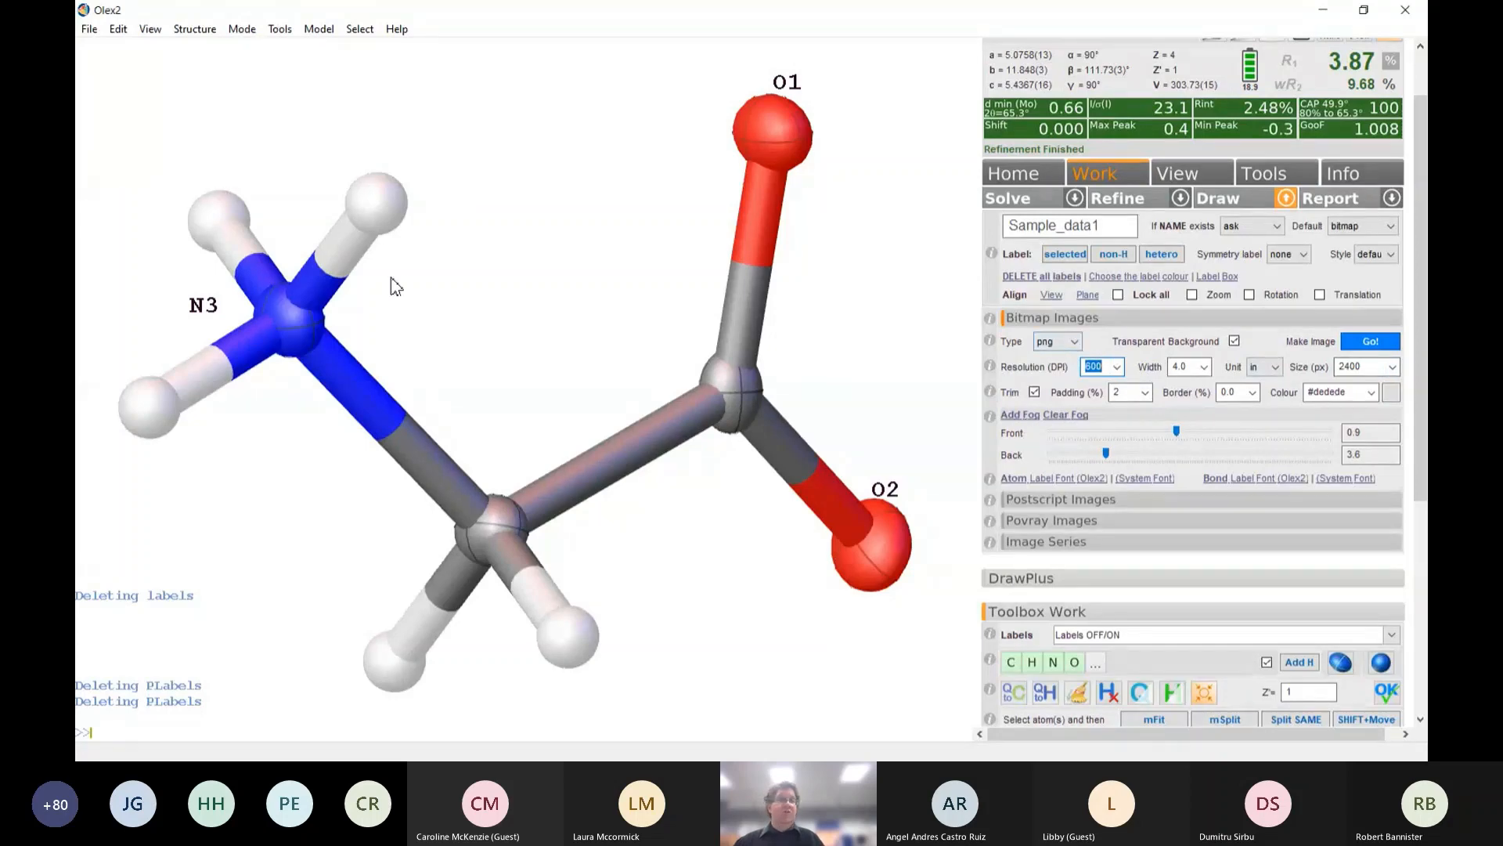
click(1074, 342)
click(1054, 357)
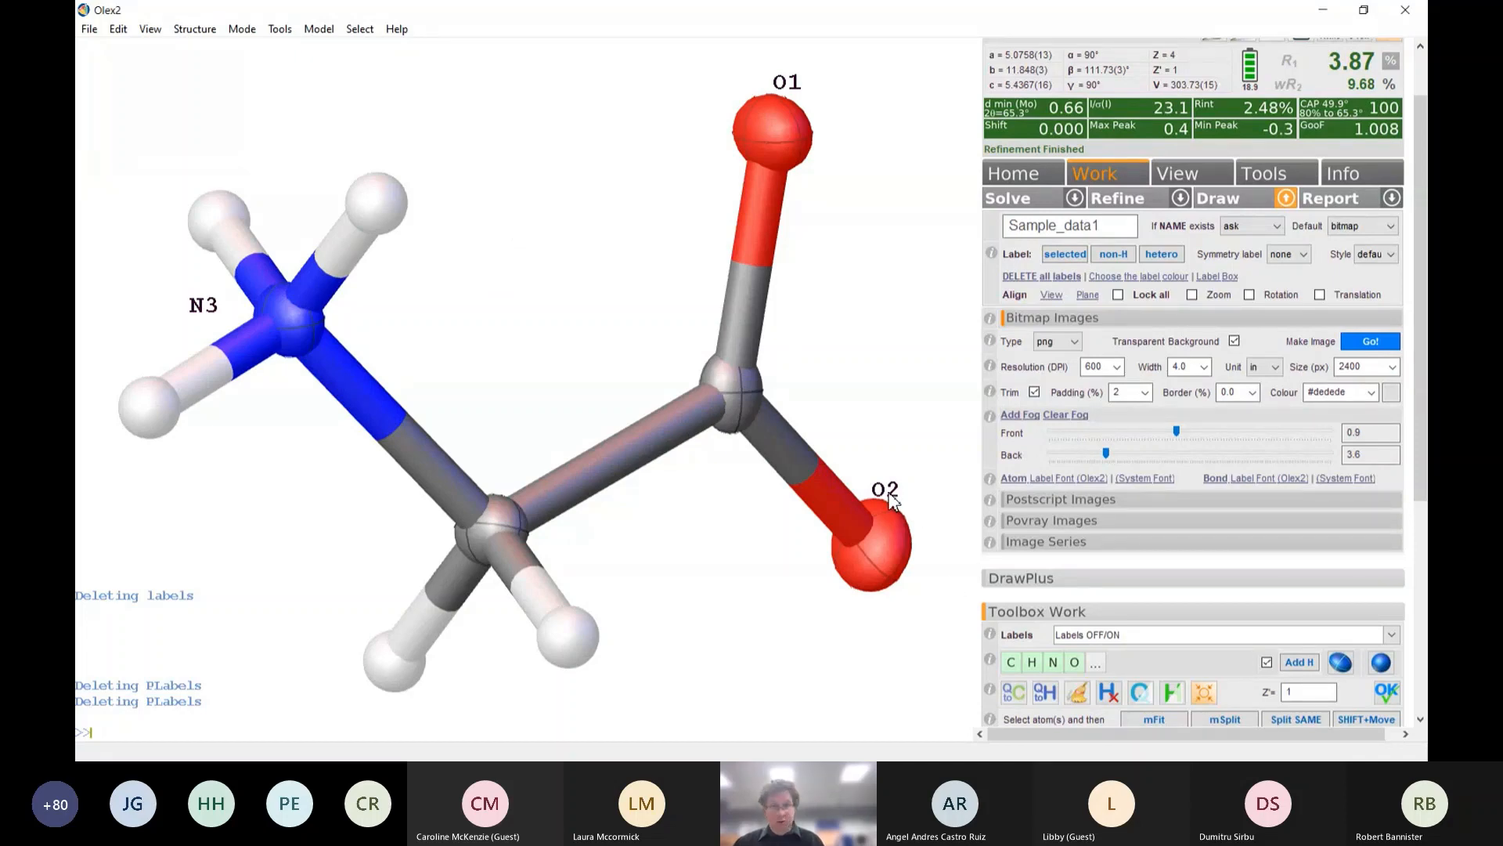
Move the O2 label clear of its oxygen atom and generate a 600 DPI PNG image of the molecule named Sample_data1
shift+drag(888, 492, 894, 481)
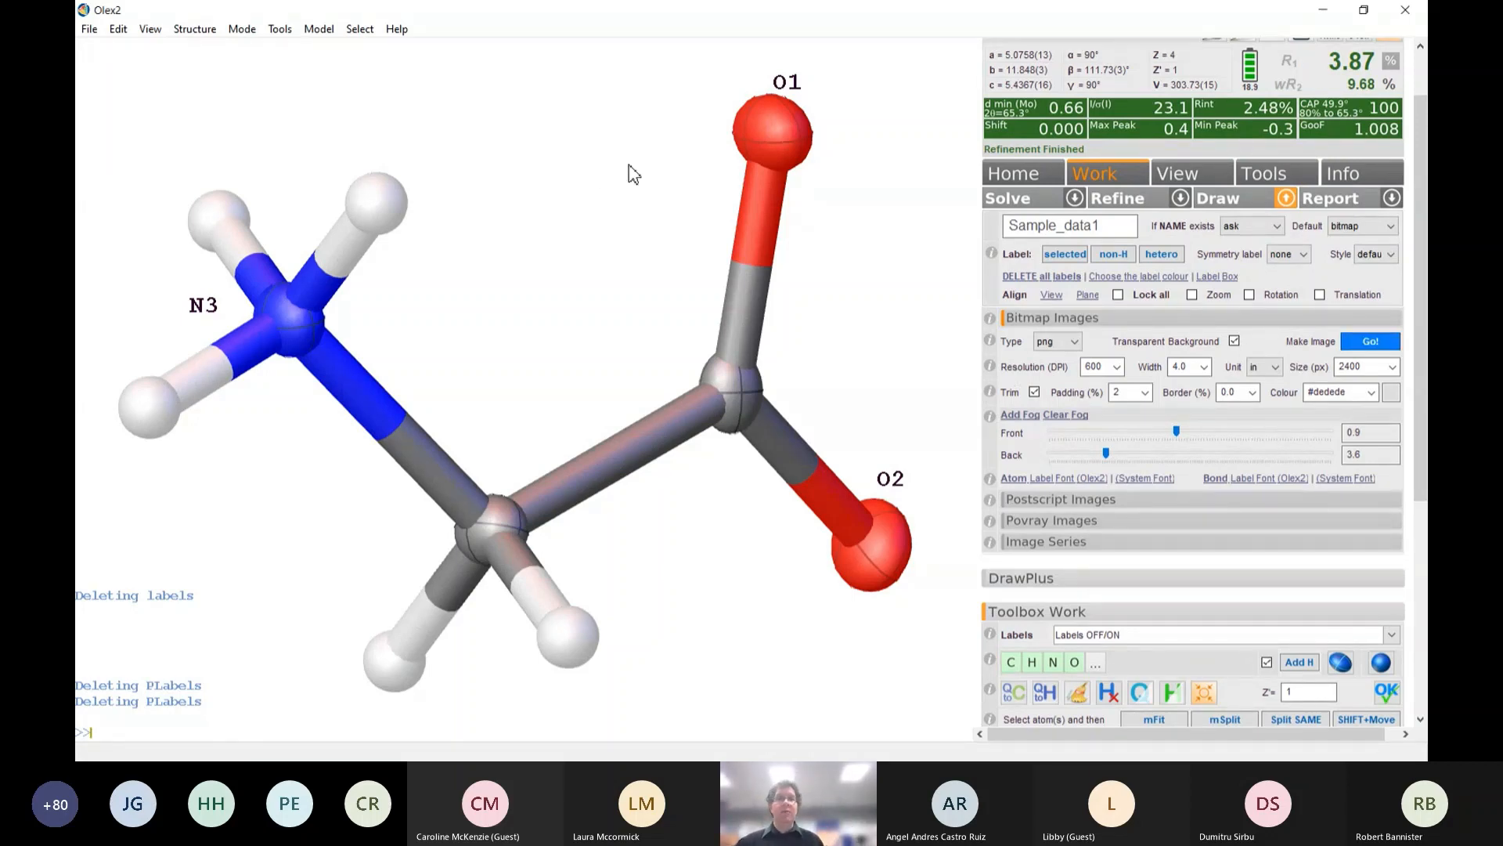
click(1096, 226)
text(1)
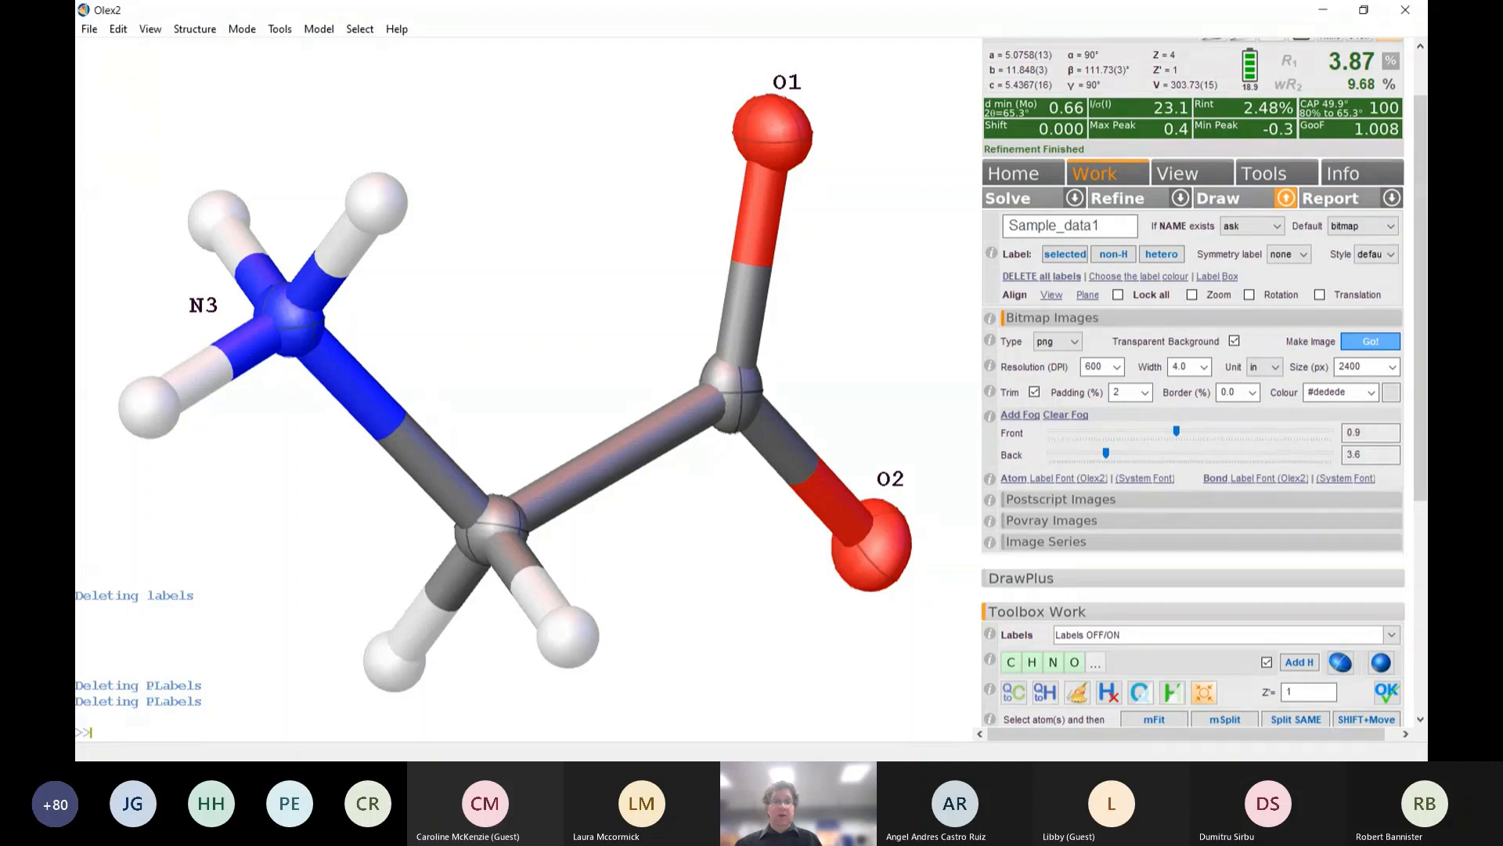
click(1371, 340)
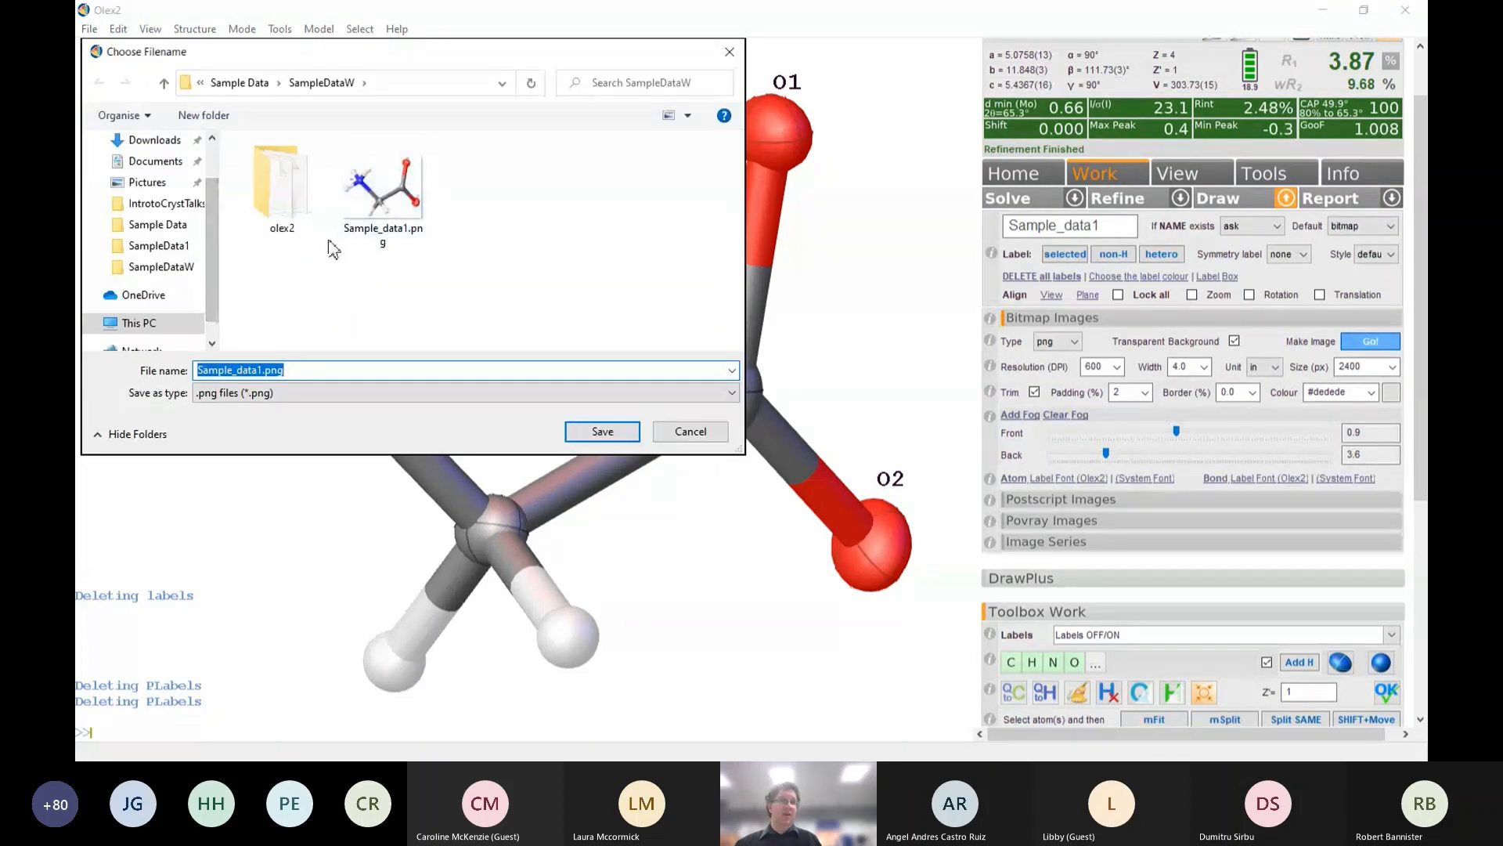
click(691, 432)
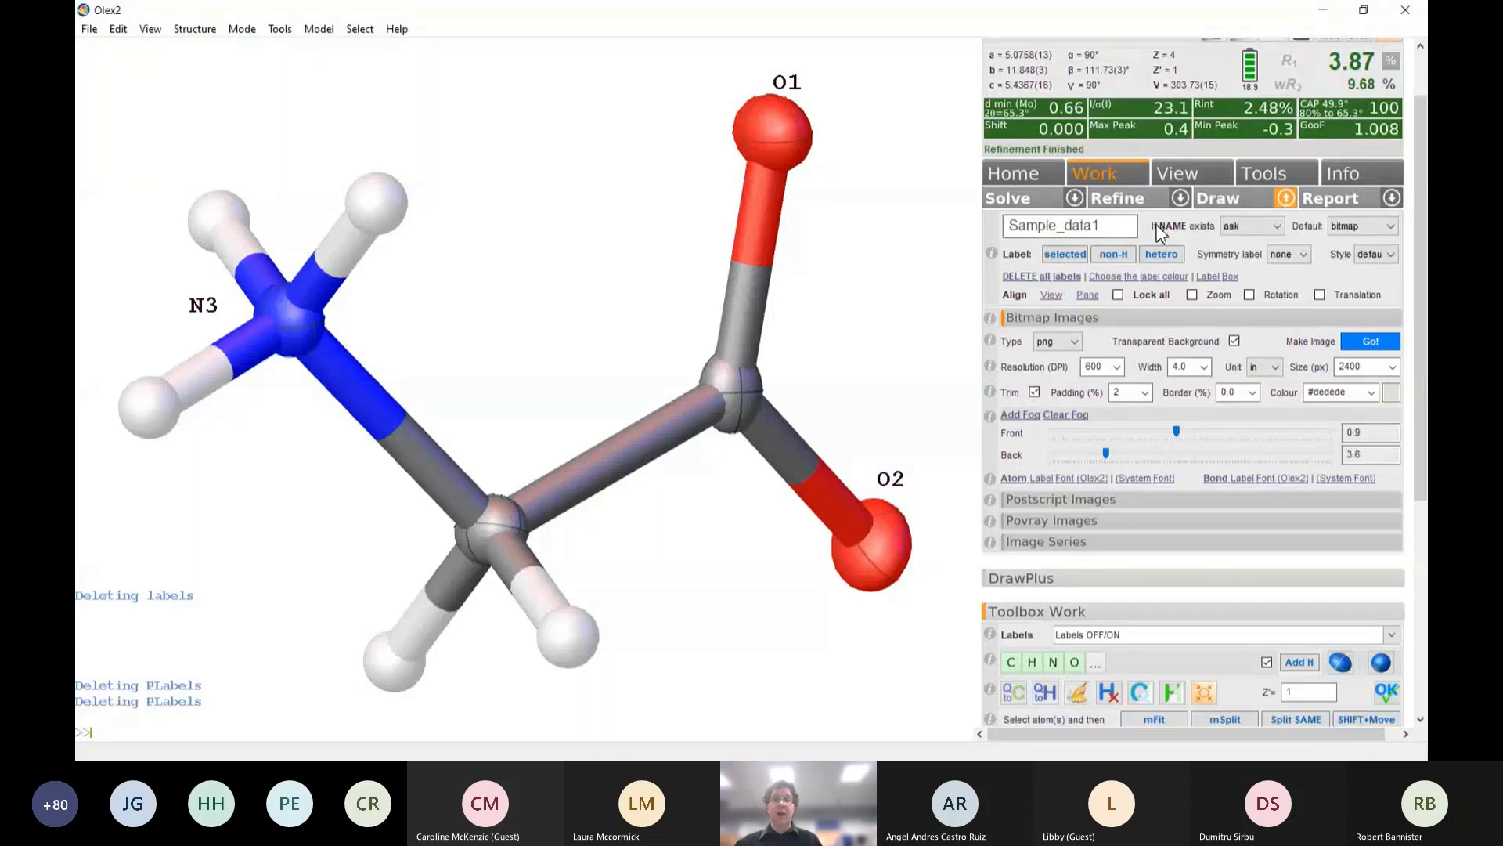
Create the structure report for Sample_data1 with Sample_data1.png as its image
mouse_move(520, 345)
mouse_down()
mouse_move(538, 336)
mouse_move(524, 323)
mouse_up()
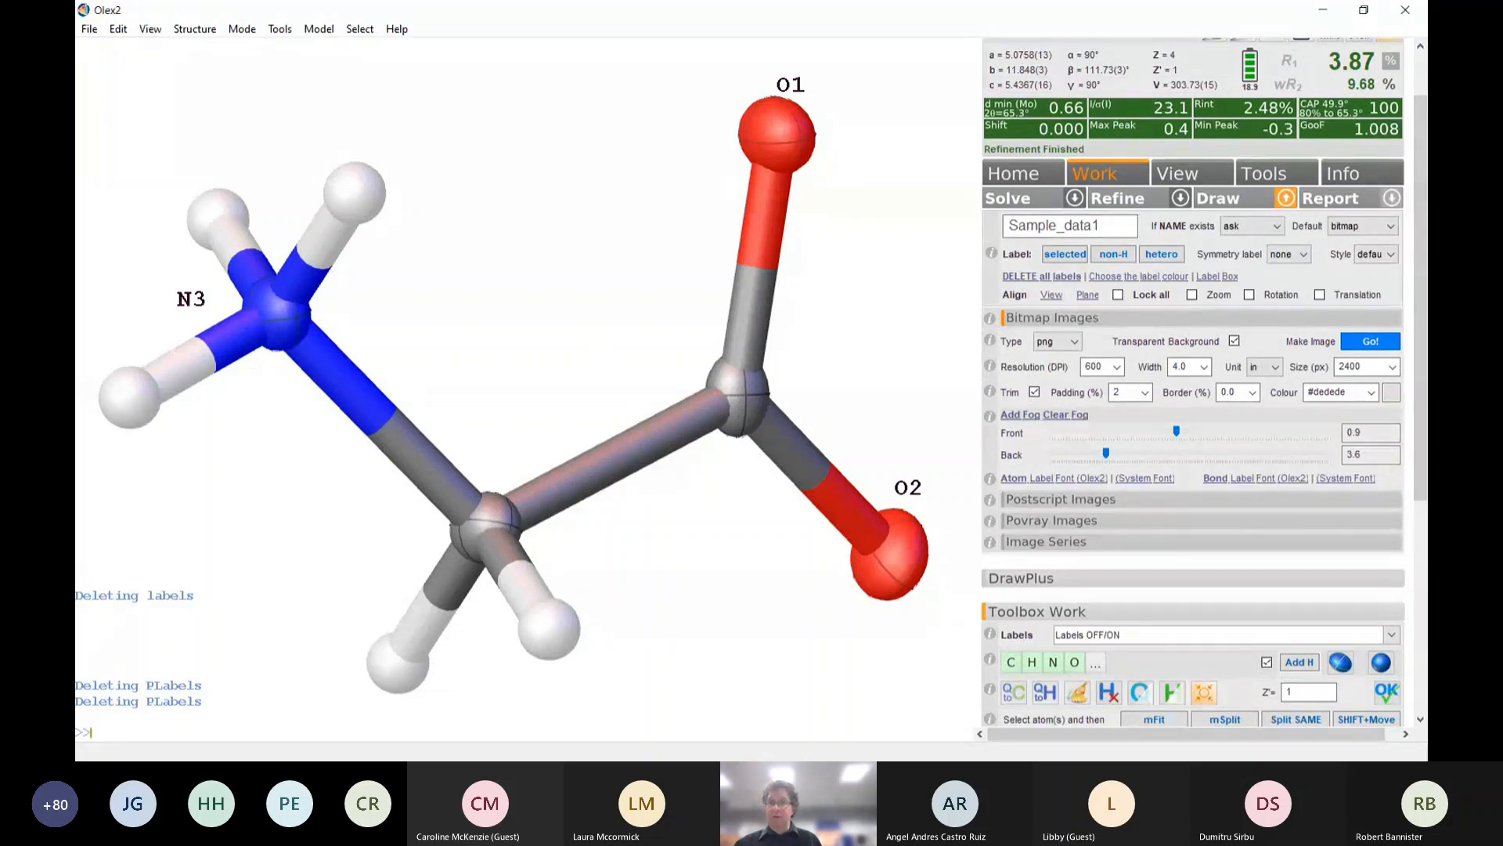
click(1339, 198)
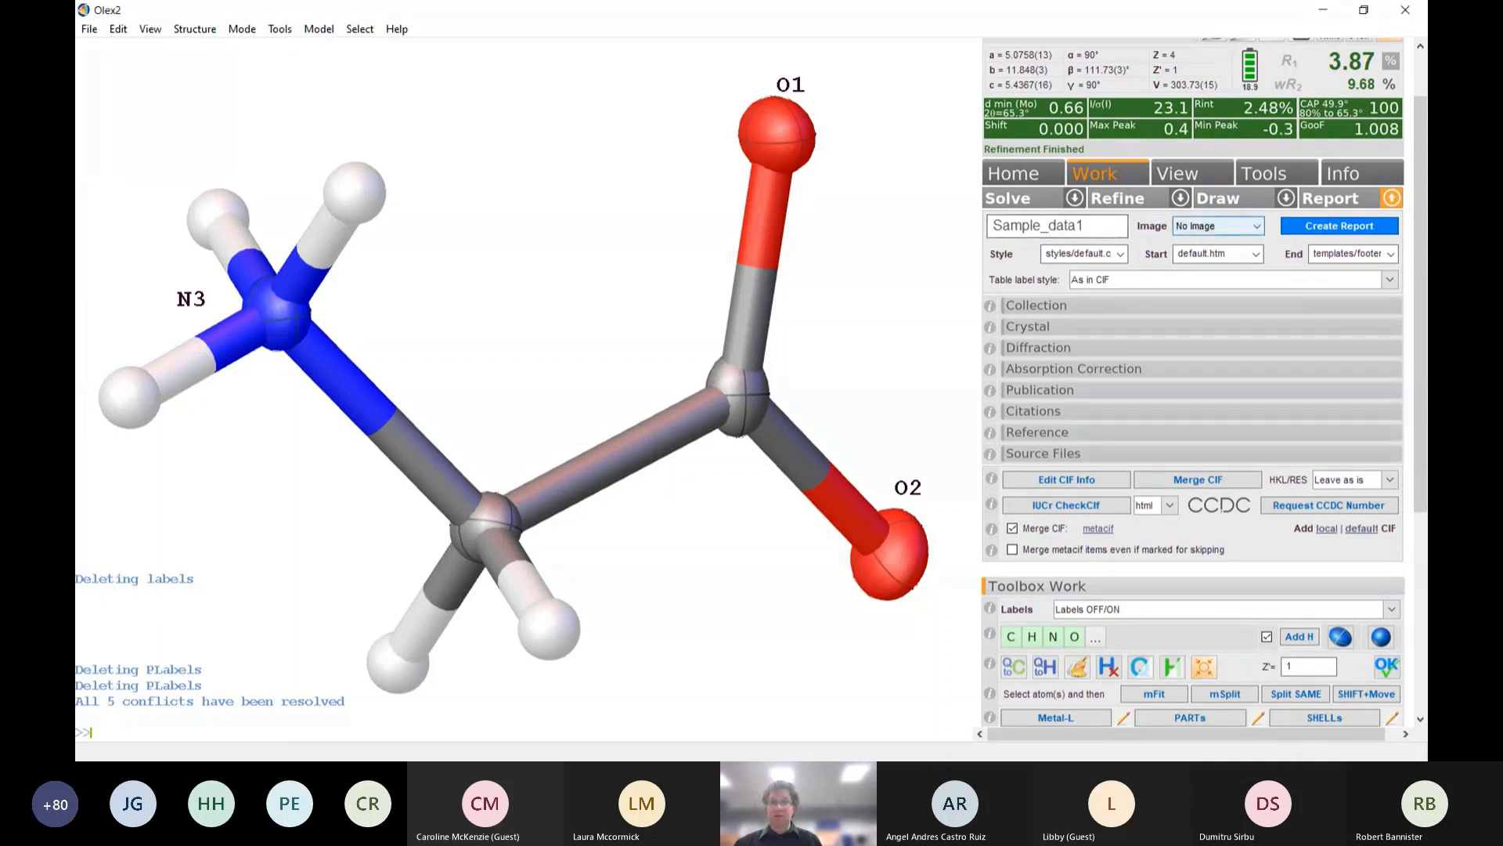
click(1256, 226)
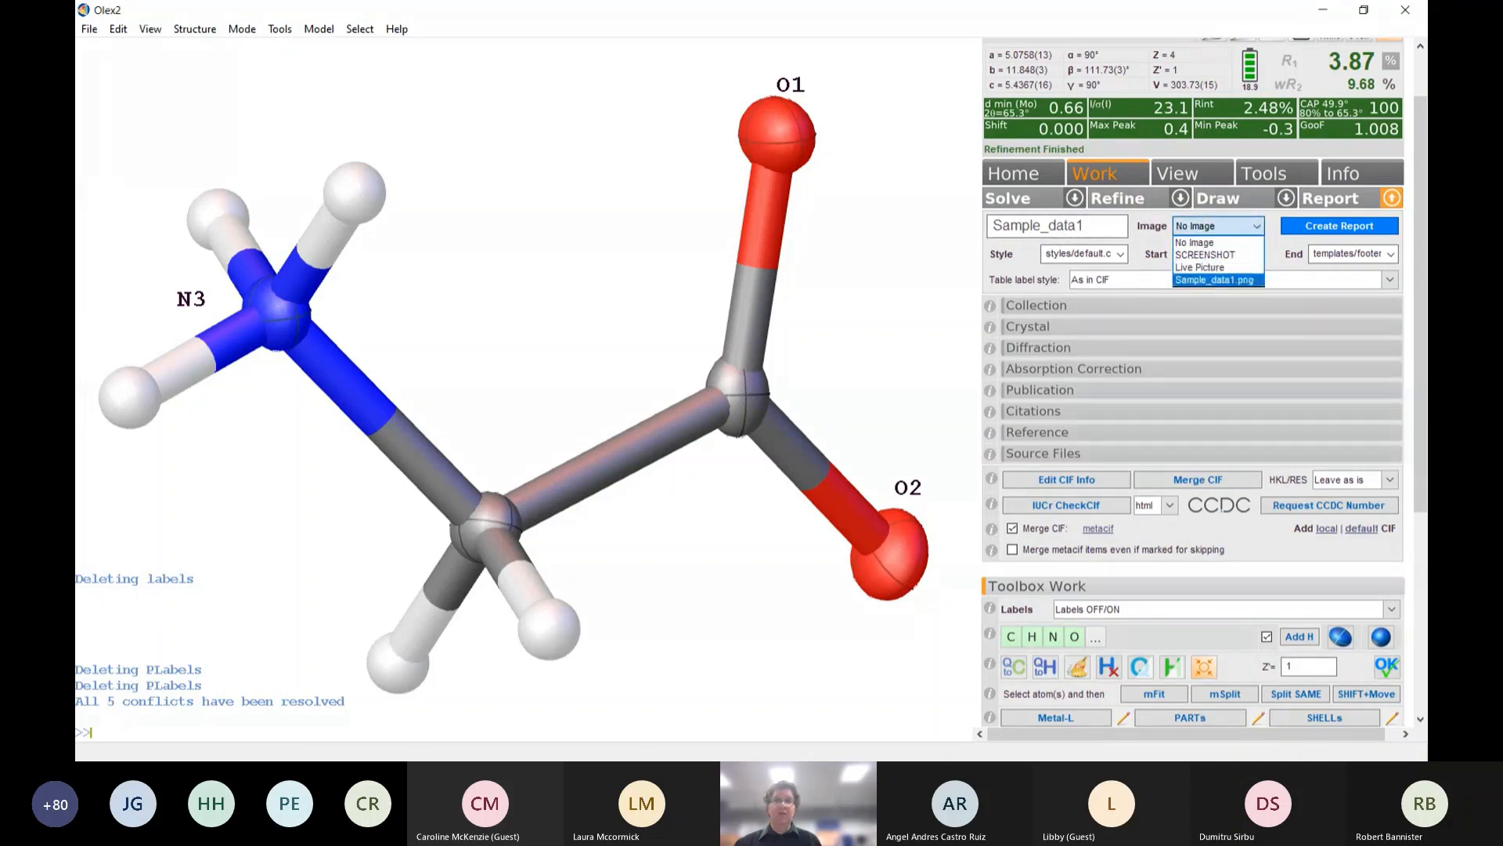
click(1220, 280)
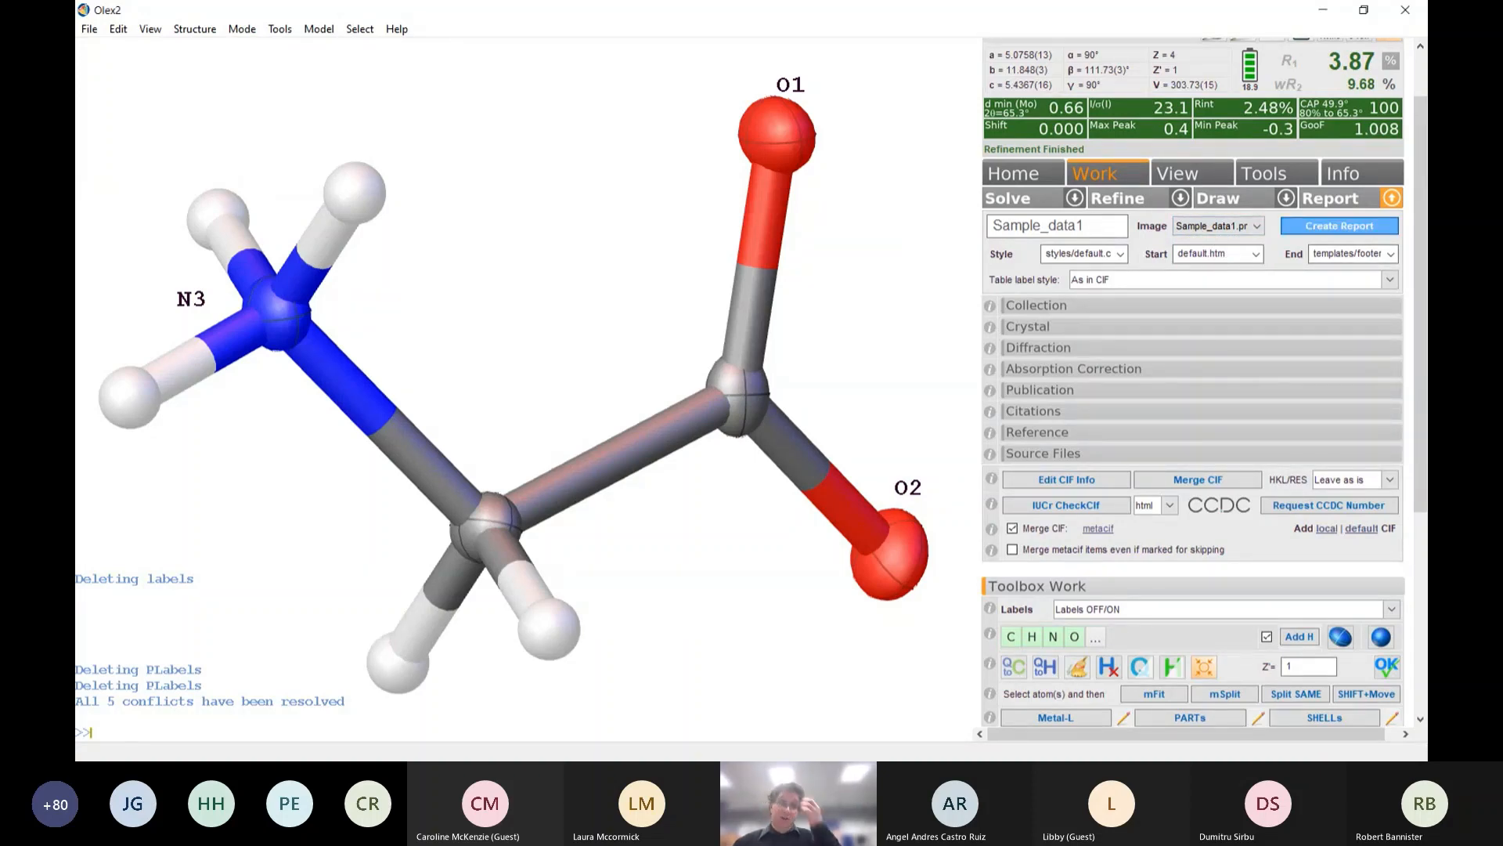
click(1340, 226)
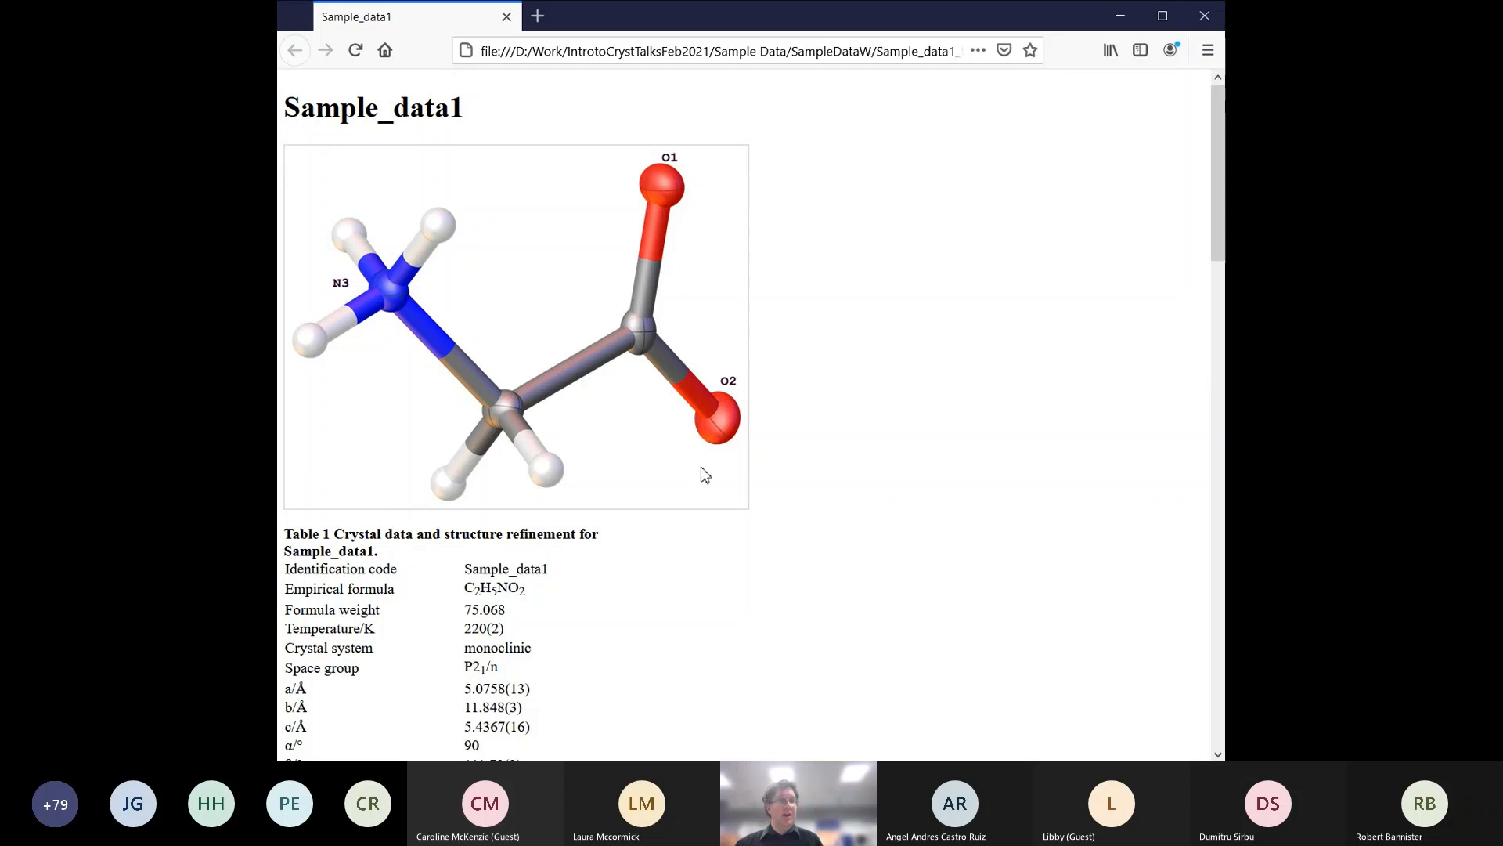
Examine the report's molecule image, crystal data, bond length, angle and torsion tables and experimental text, and return to the structure in Olex2
scroll(698, 473, down, 3)
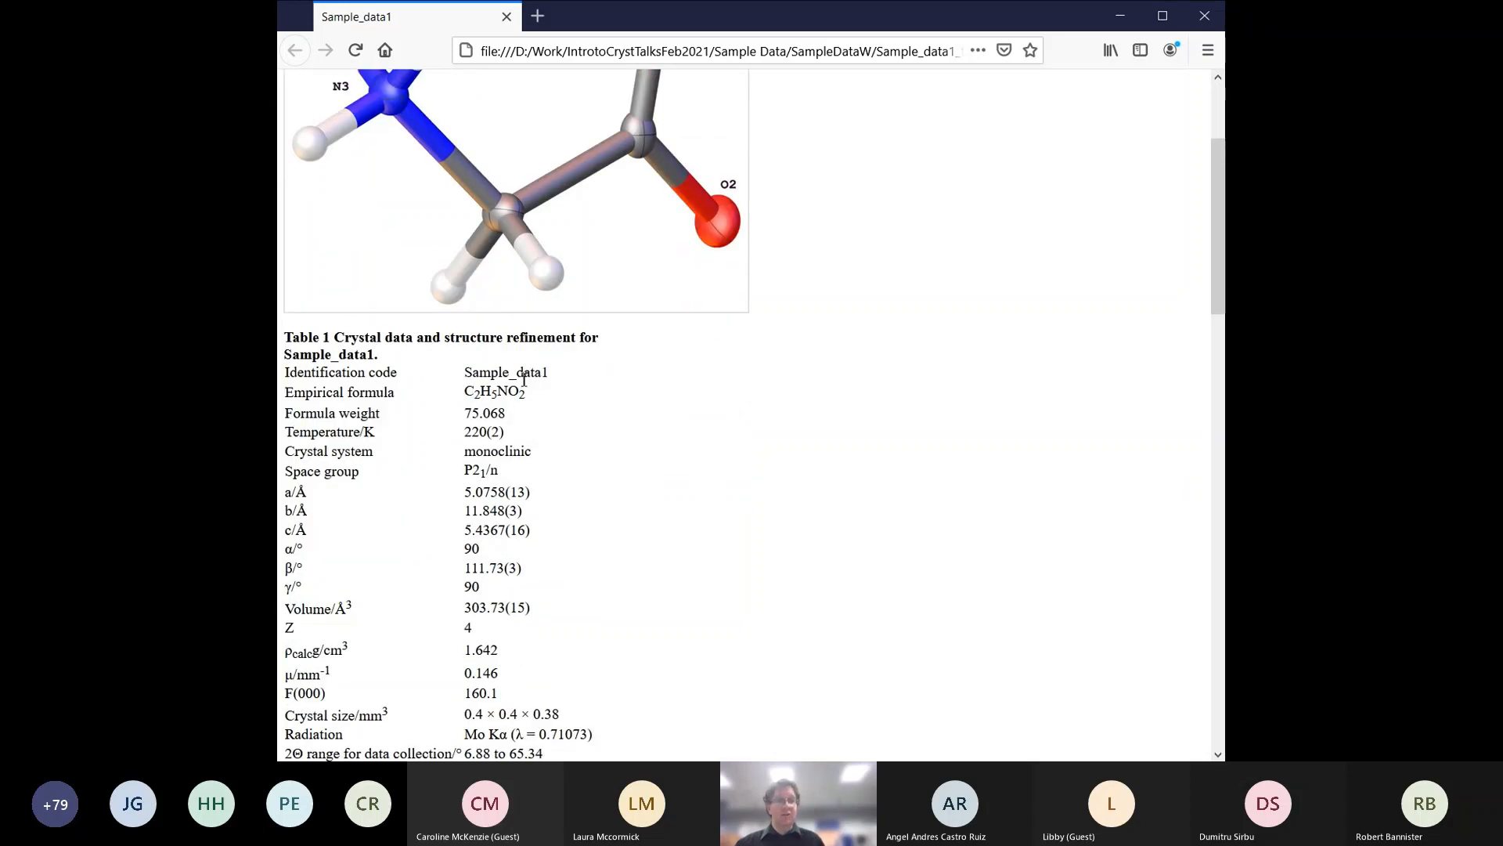
scroll(517, 435, down, 2)
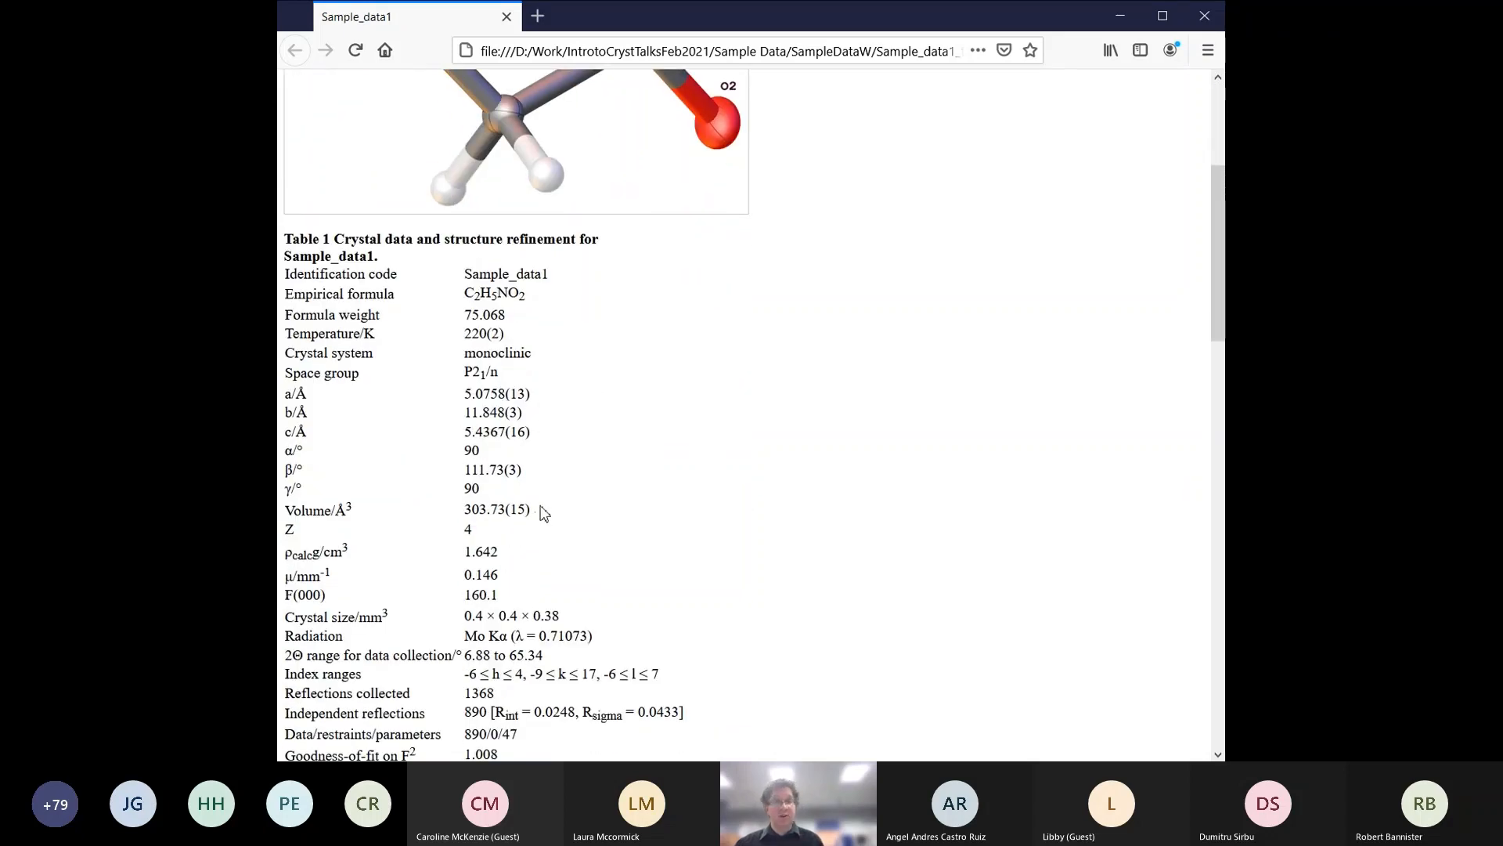
scroll(543, 510, down, 10)
scroll(562, 521, down, 9)
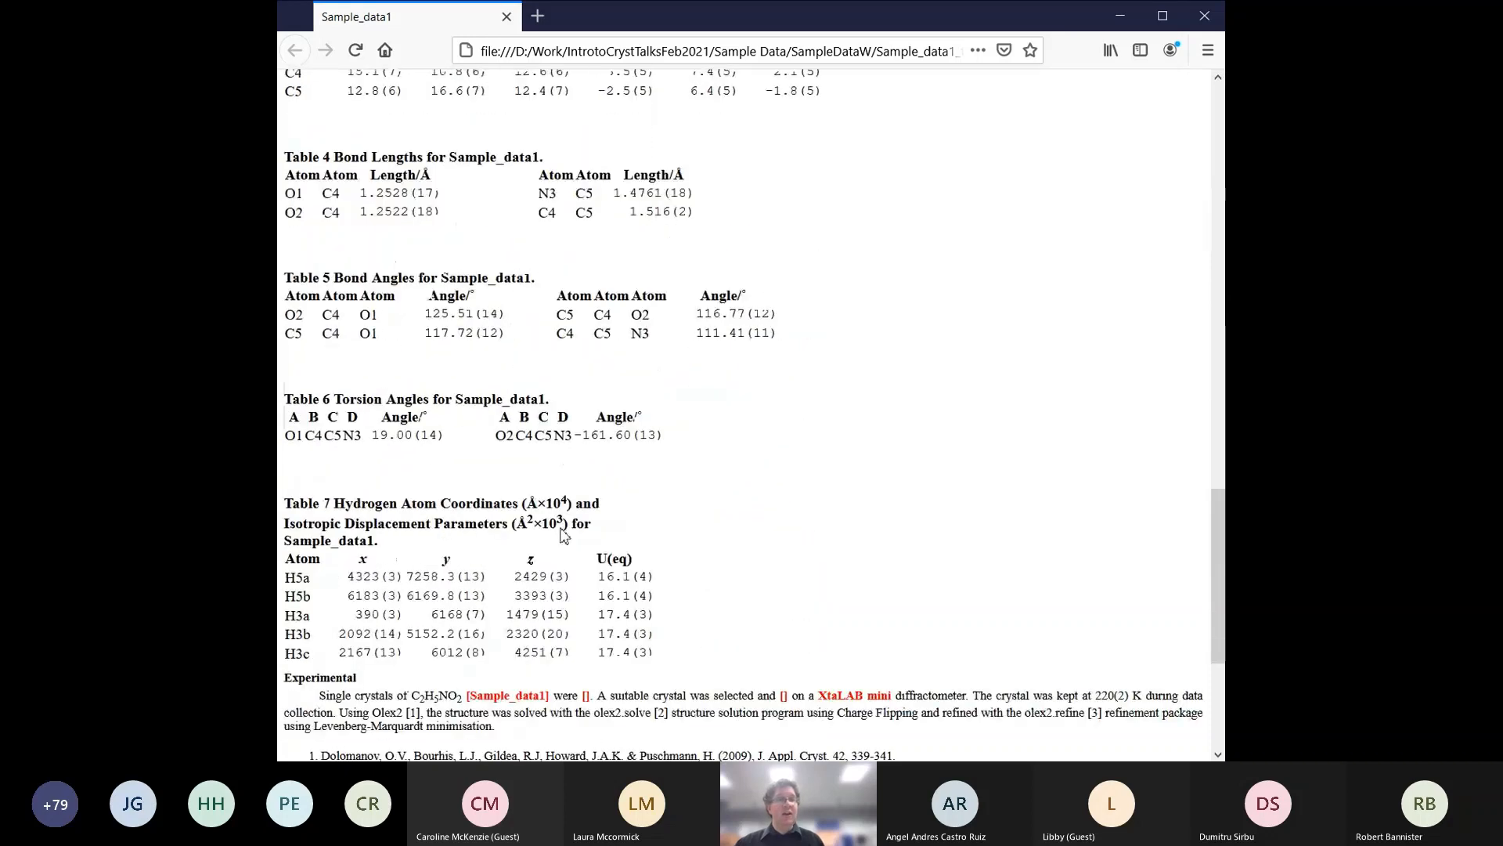
scroll(699, 487, up, 4)
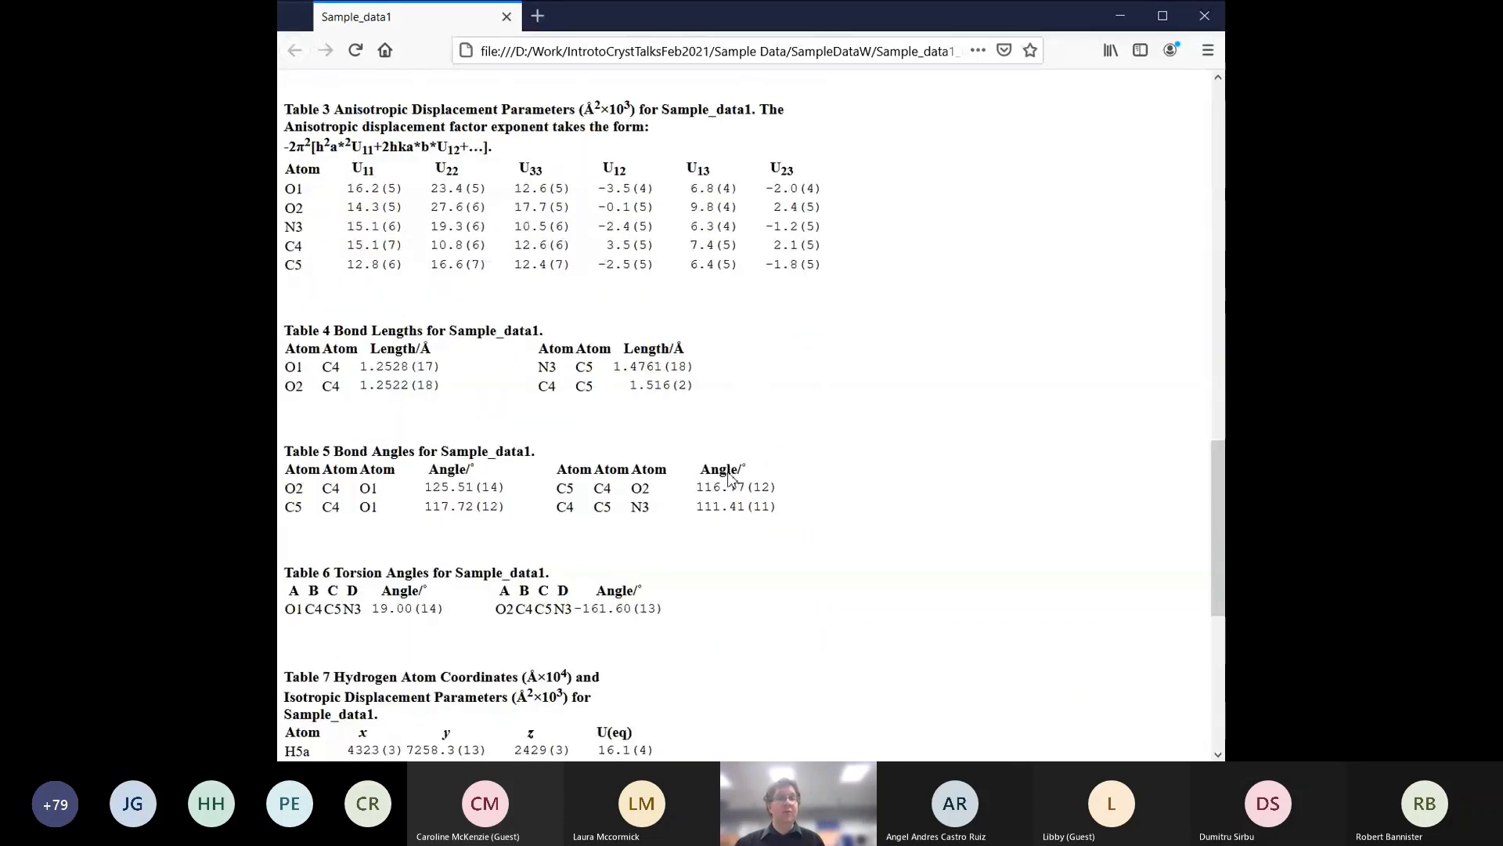
scroll(728, 508, up, 18)
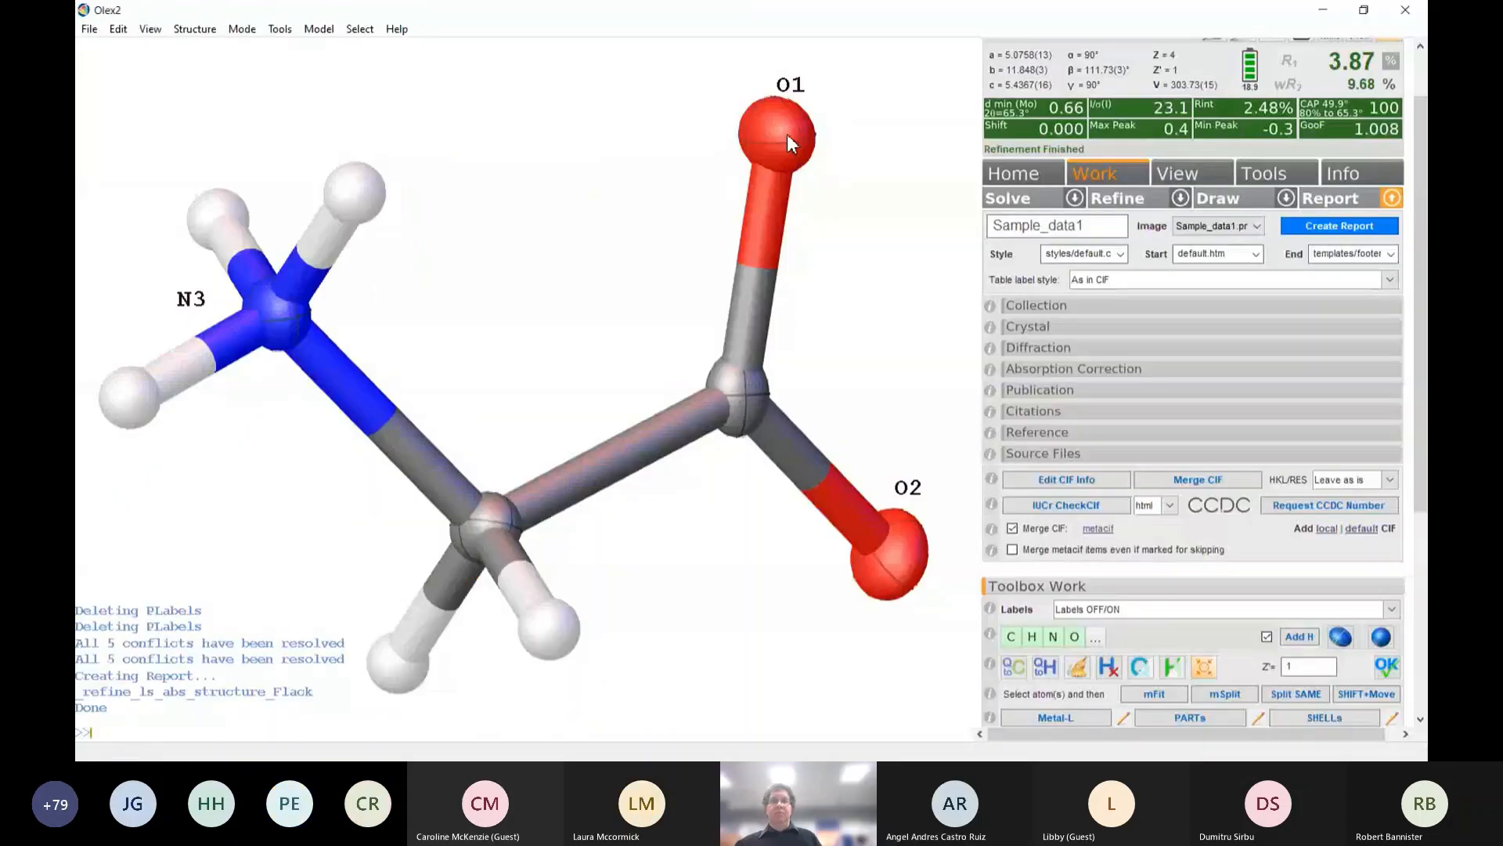
drag(491, 299, 484, 305)
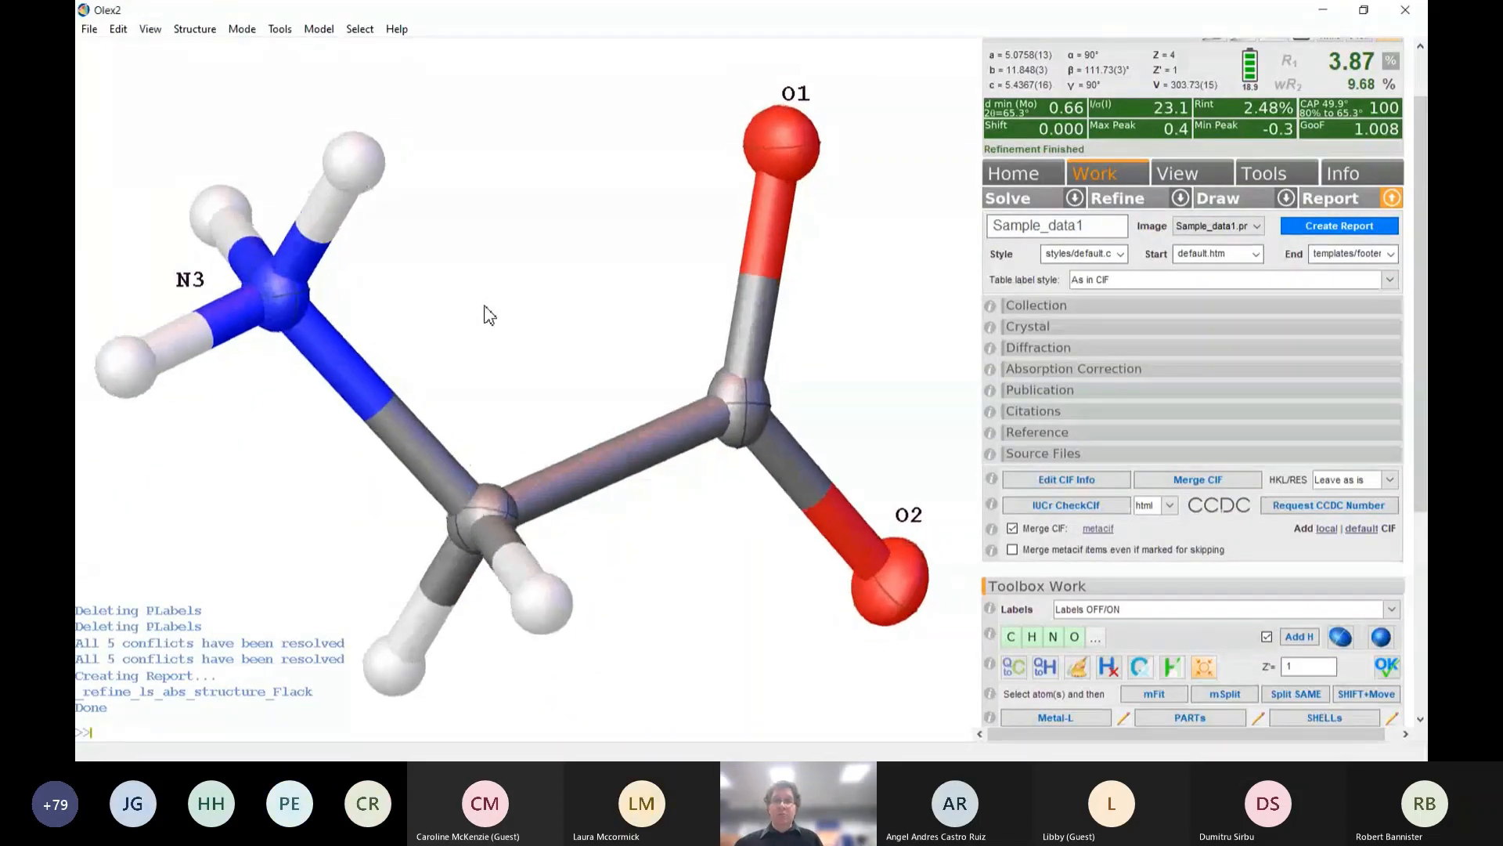